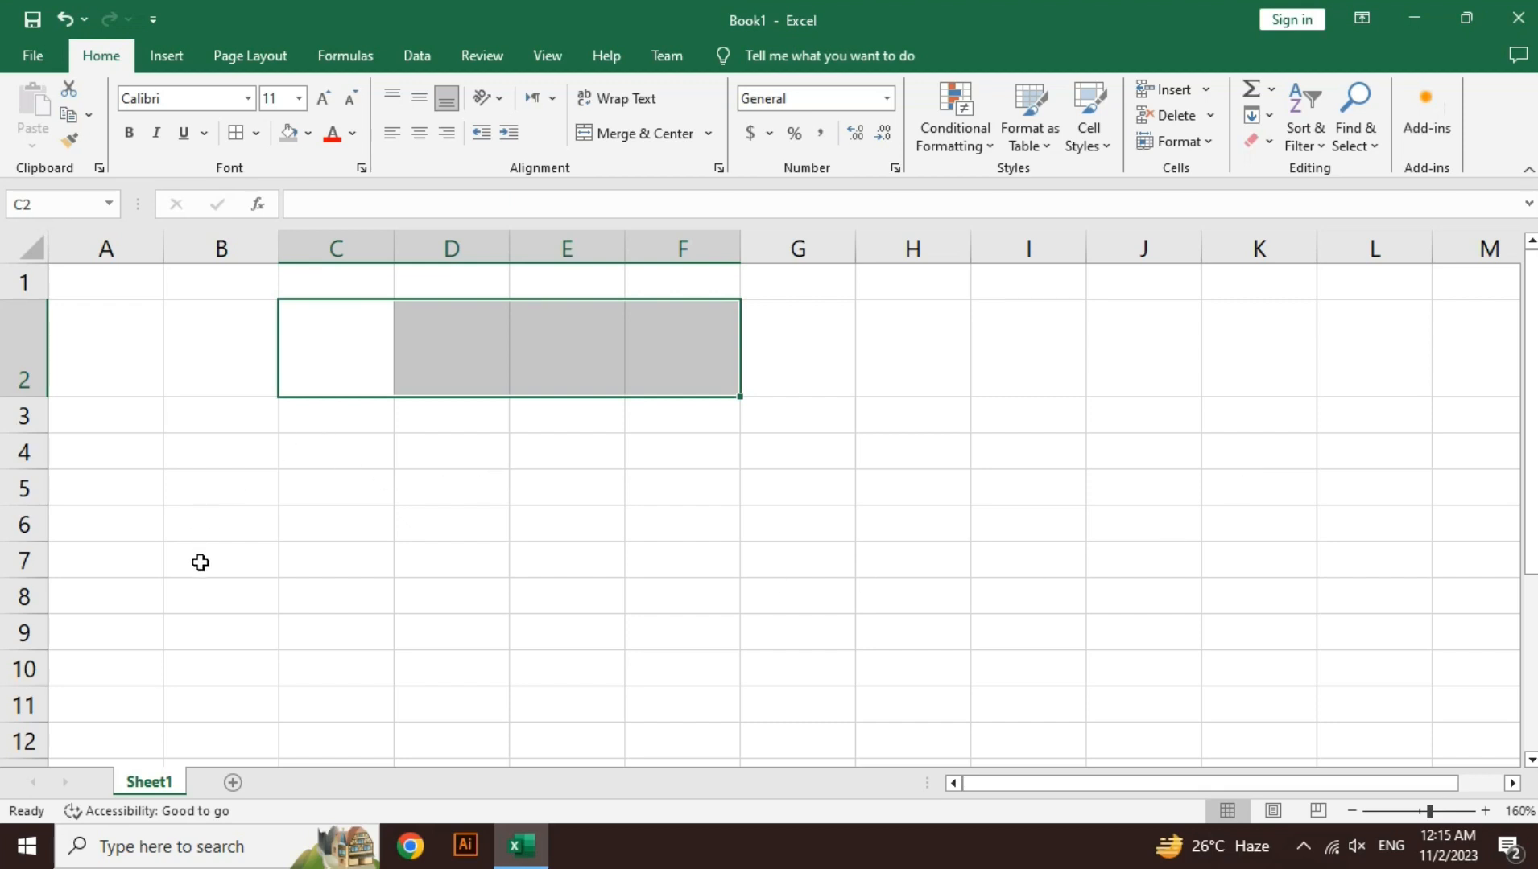
Step: Merge and center B6:C7, and fill the merged block across to column E and down to row 11
{"action": "left_click", "coordinate": [200, 533]}
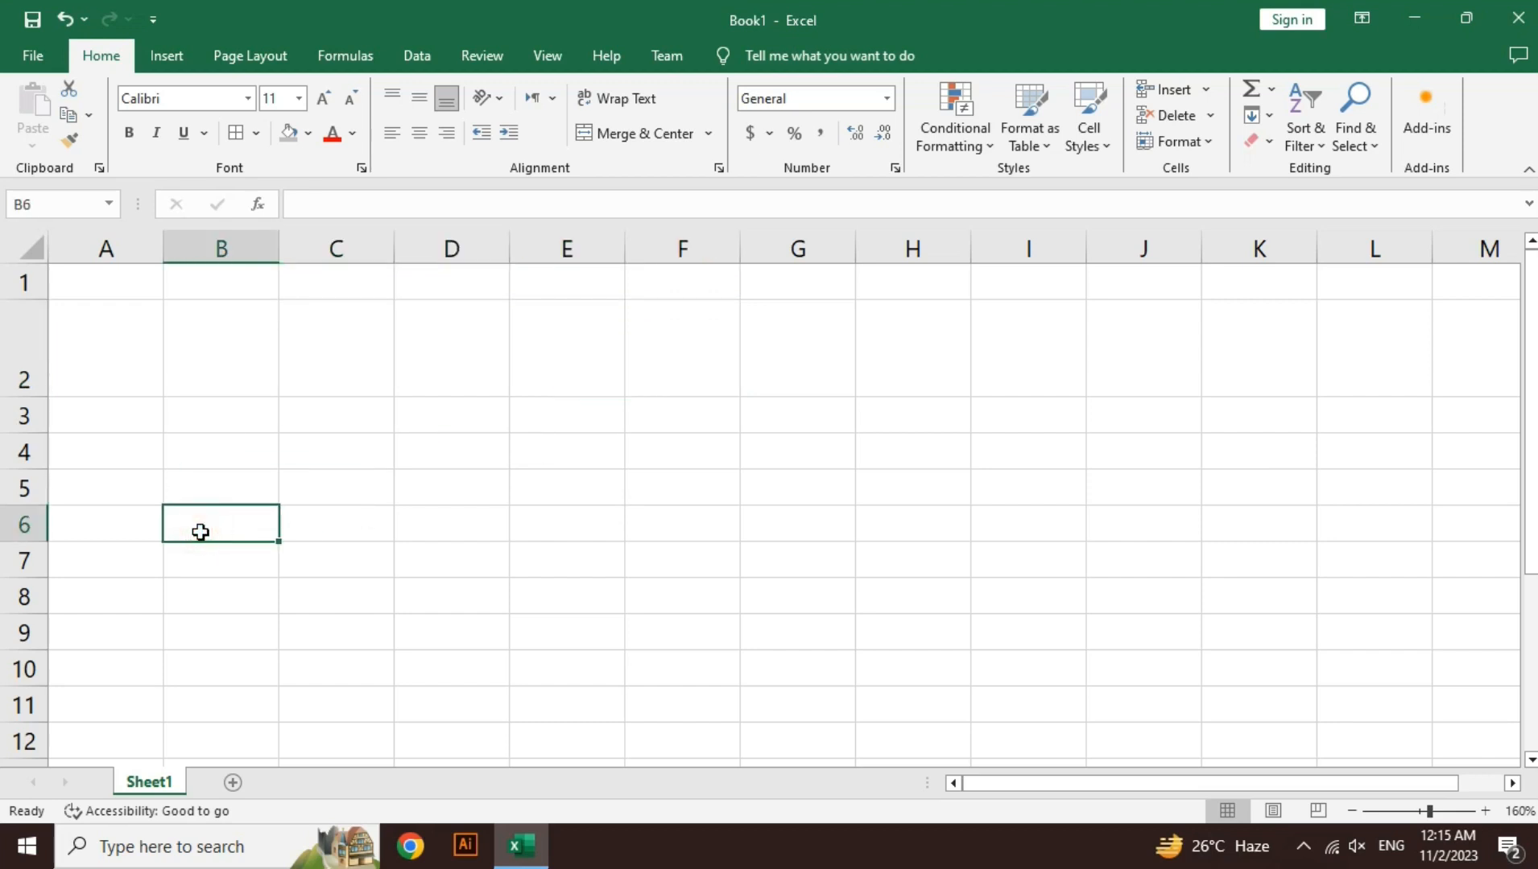
{"action": "left_click_drag", "start_coordinate": [215, 525], "coordinate": [290, 551]}
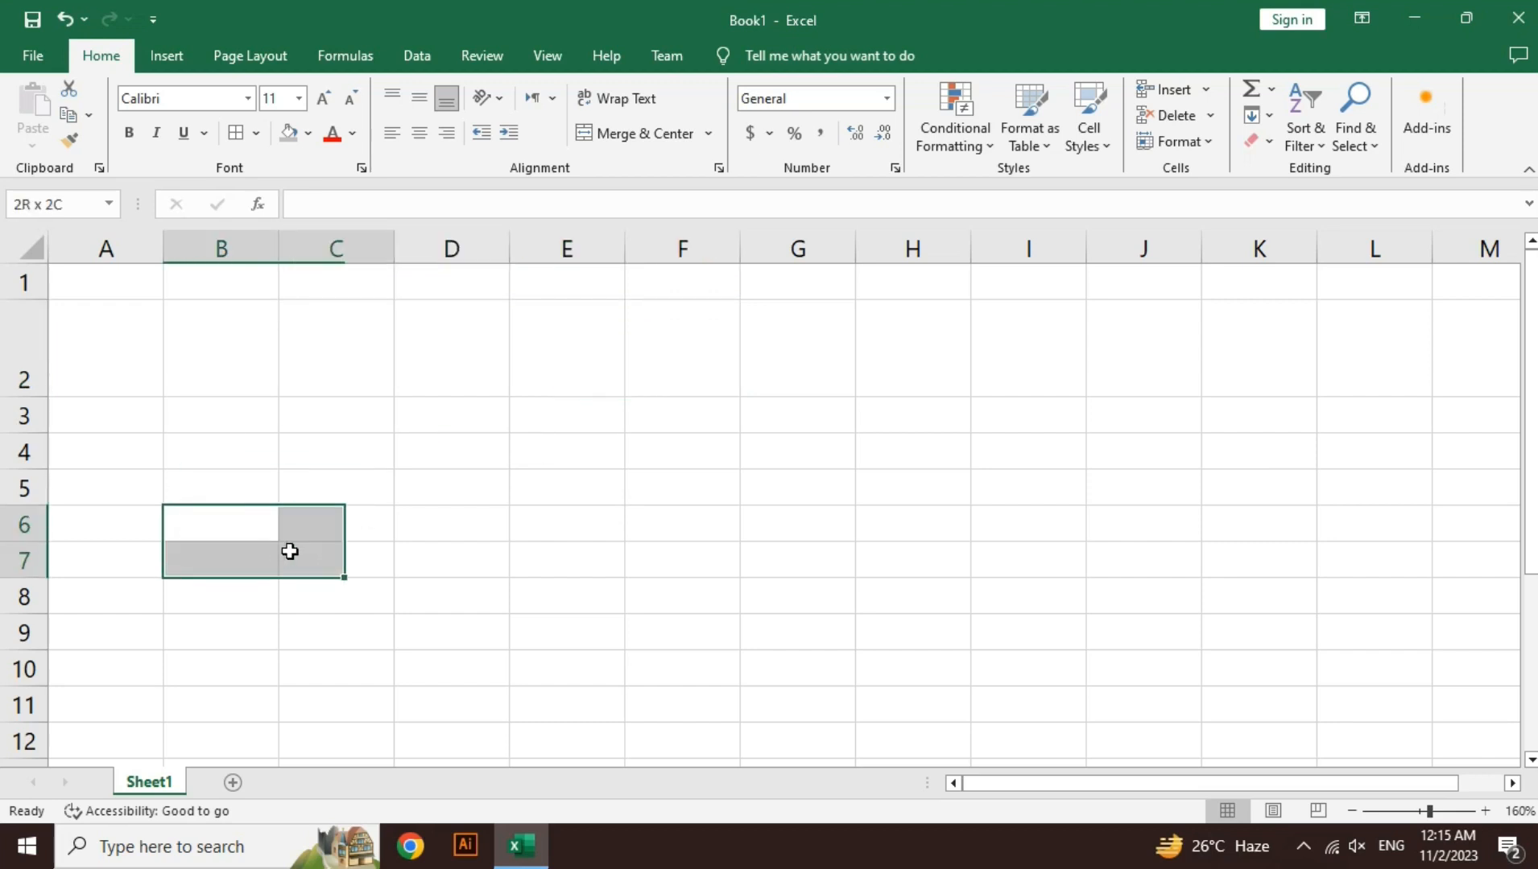
{"action": "left_click", "coordinate": [610, 134]}
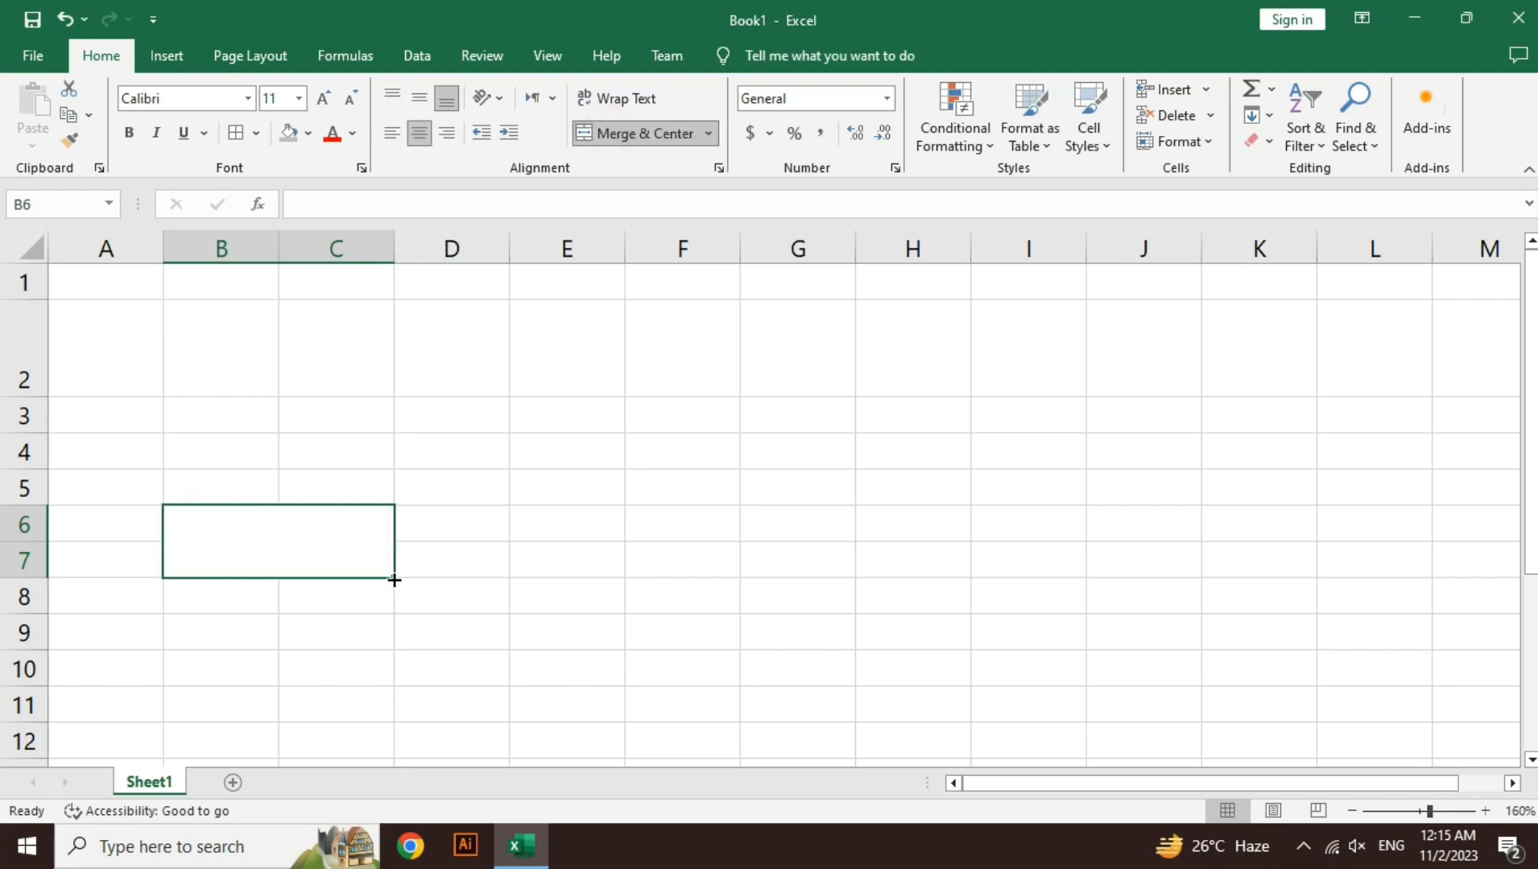
{"action": "left_click_drag", "start_coordinate": [394, 580], "coordinate": [511, 583]}
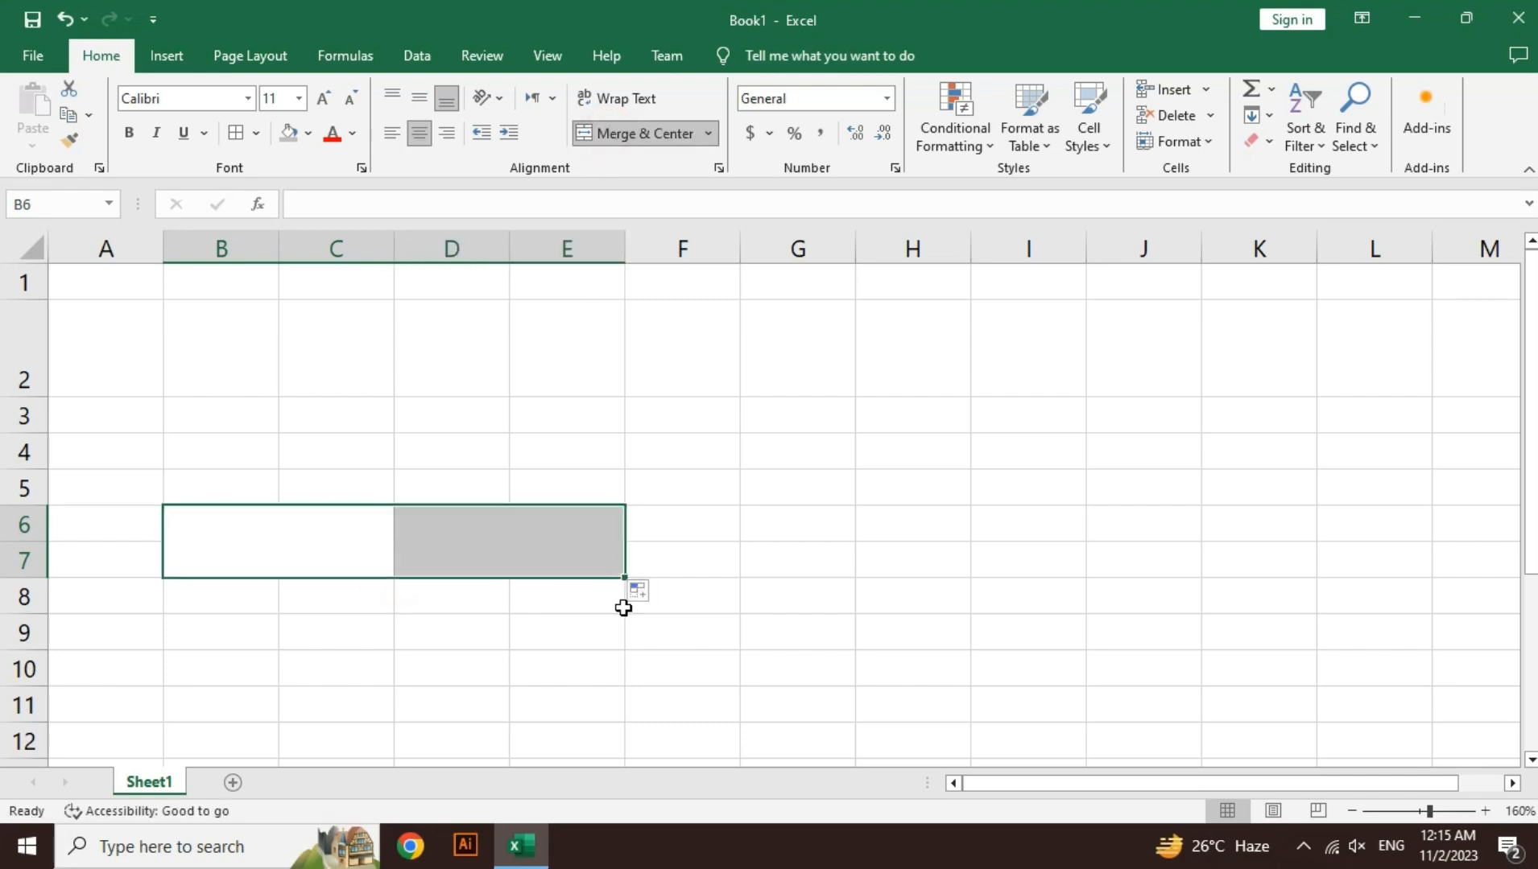
{"action": "left_click_drag", "start_coordinate": [624, 578], "coordinate": [624, 721]}
Step: Enter the labels Employee Id, Designation and Department in the three merged cells of columns B:C, starting at B6
{"action": "left_click", "coordinate": [276, 566]}
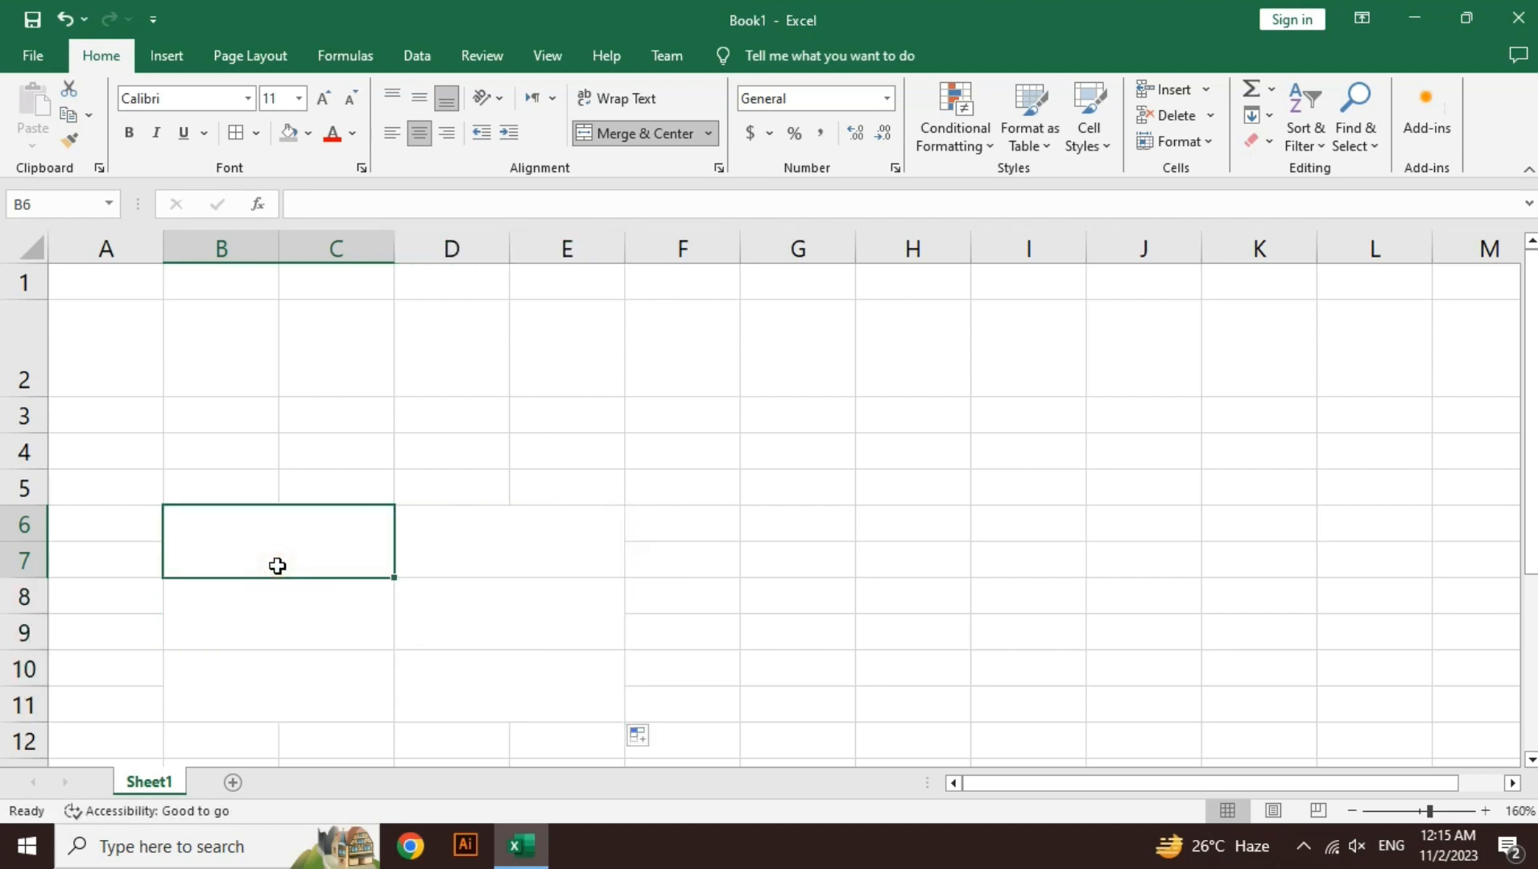
{"action": "type", "text": "Employee Id"}
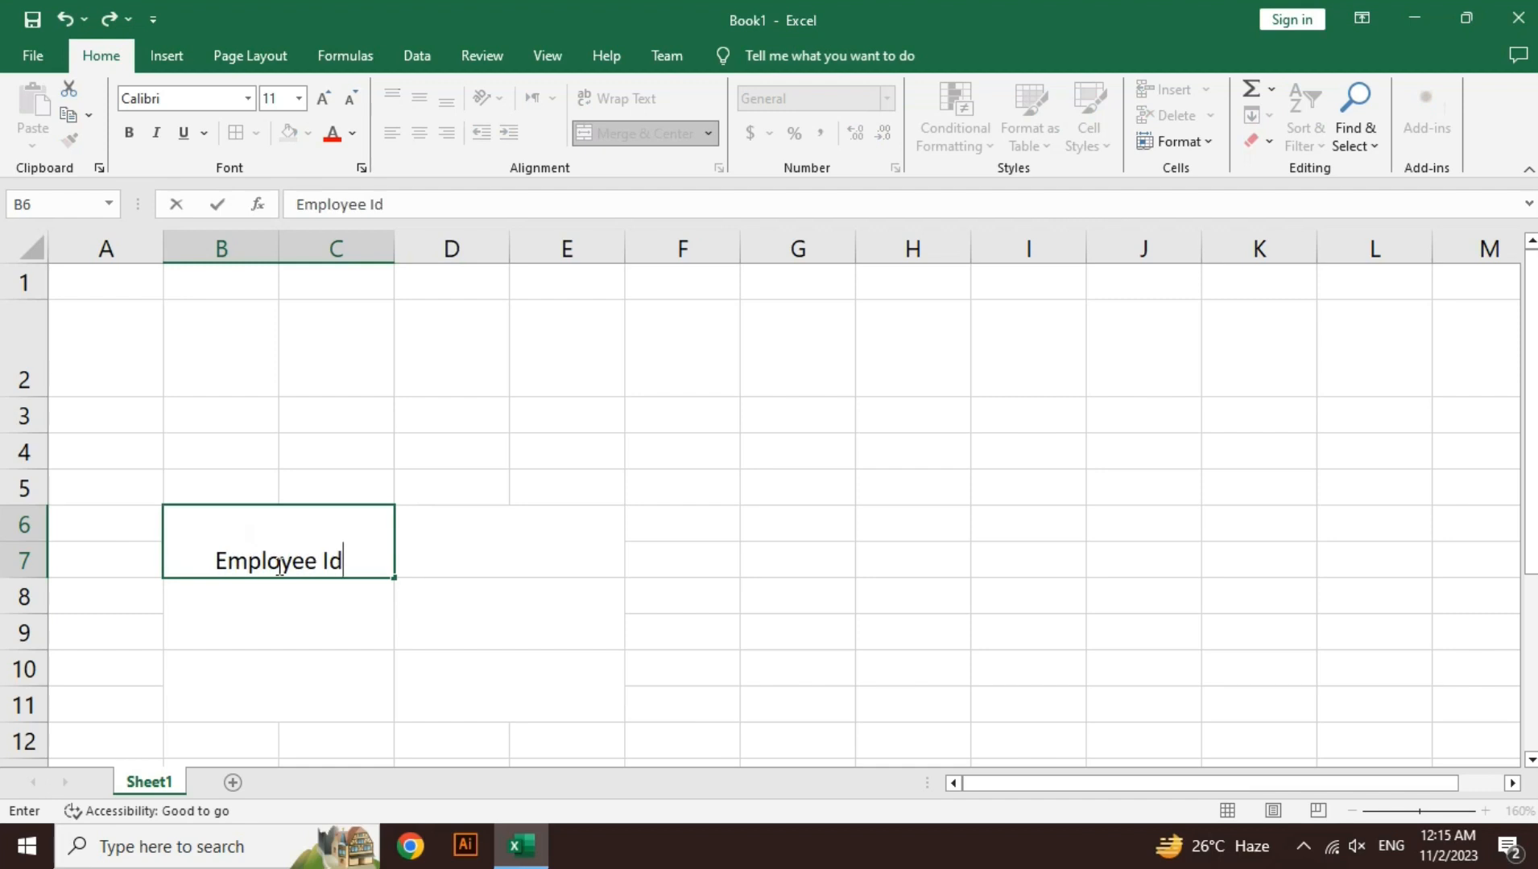
{"action": "key", "text": "Return"}
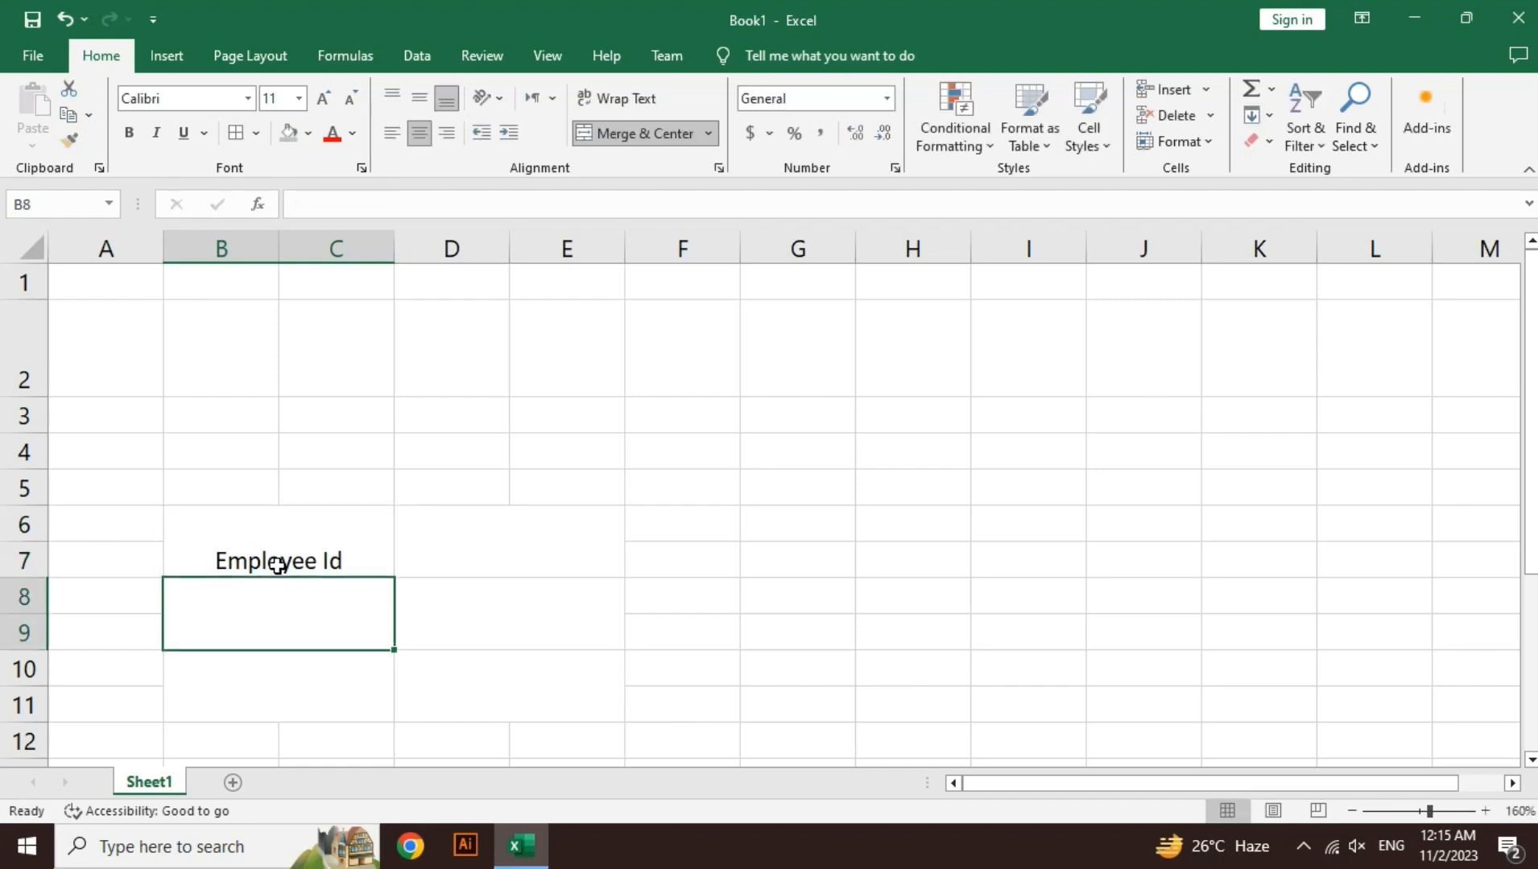
{"action": "type", "text": "Designation"}
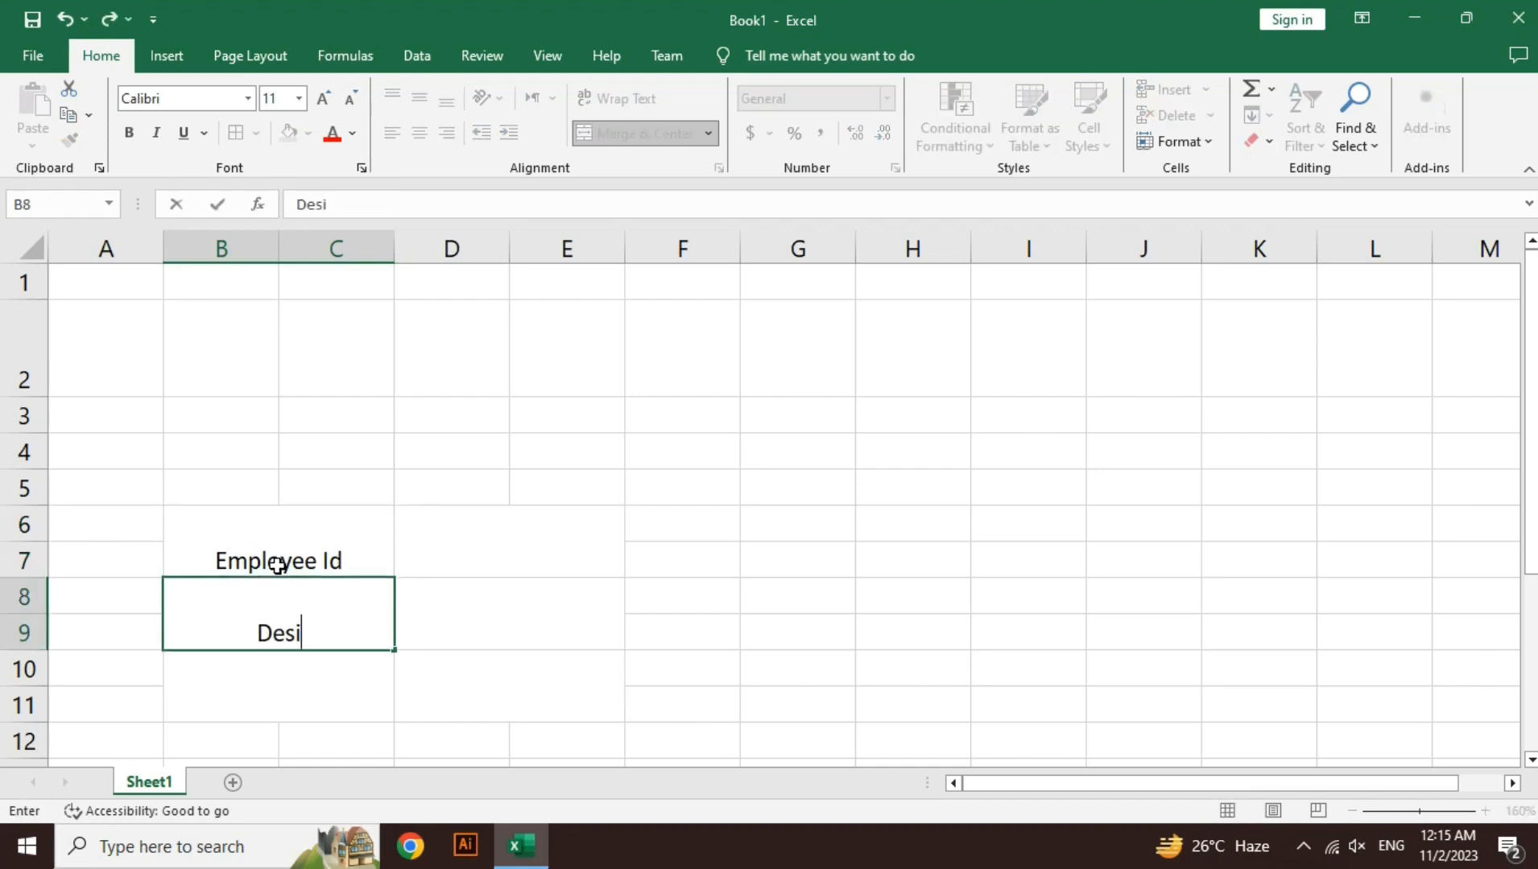
{"action": "key", "text": "Return"}
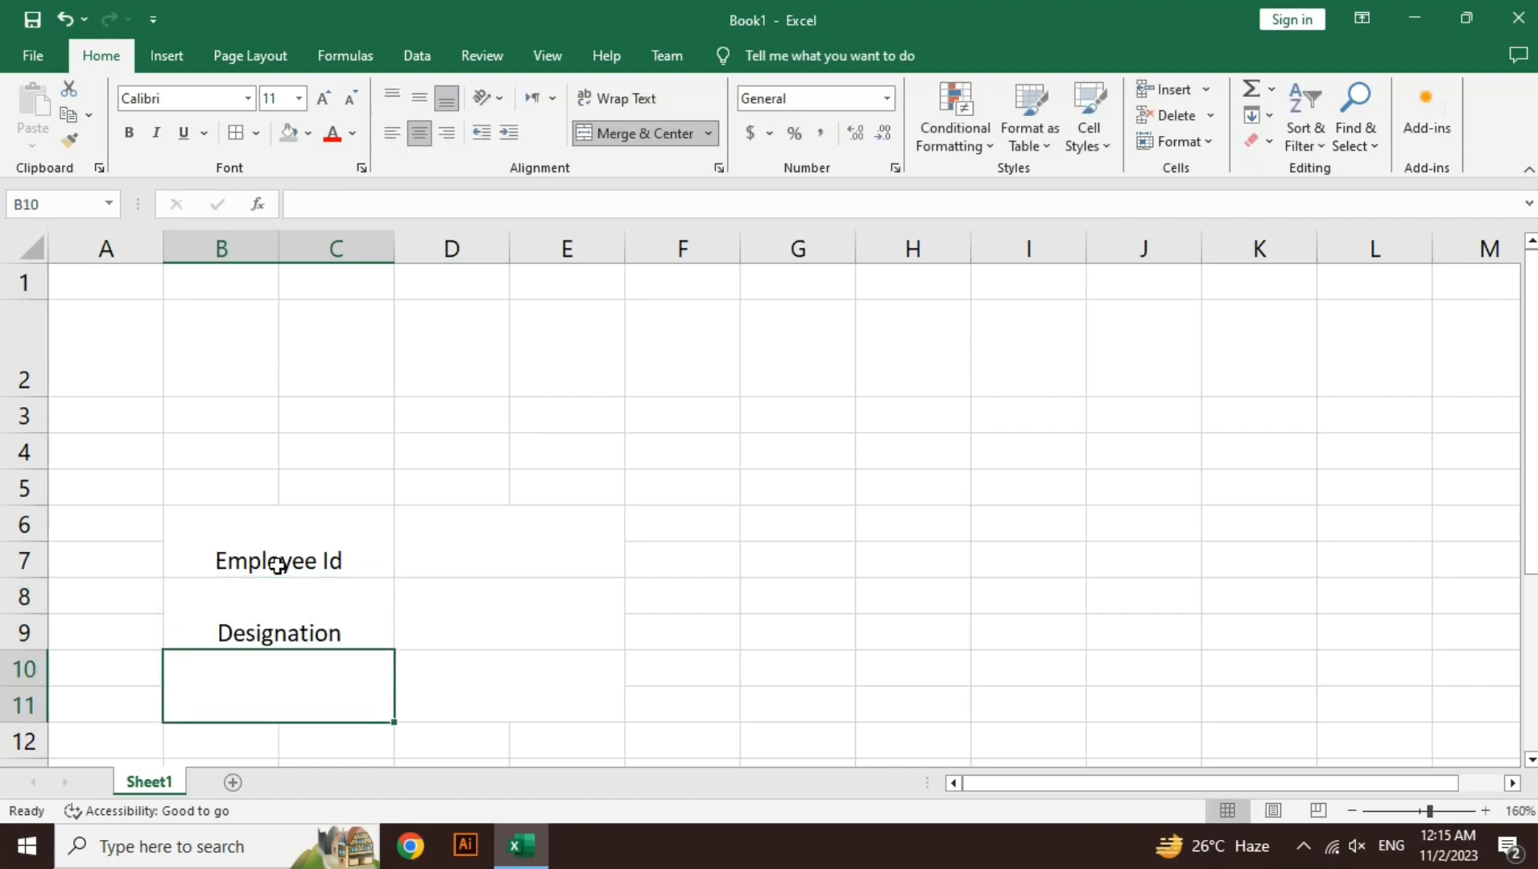
{"action": "type", "text": "D"}
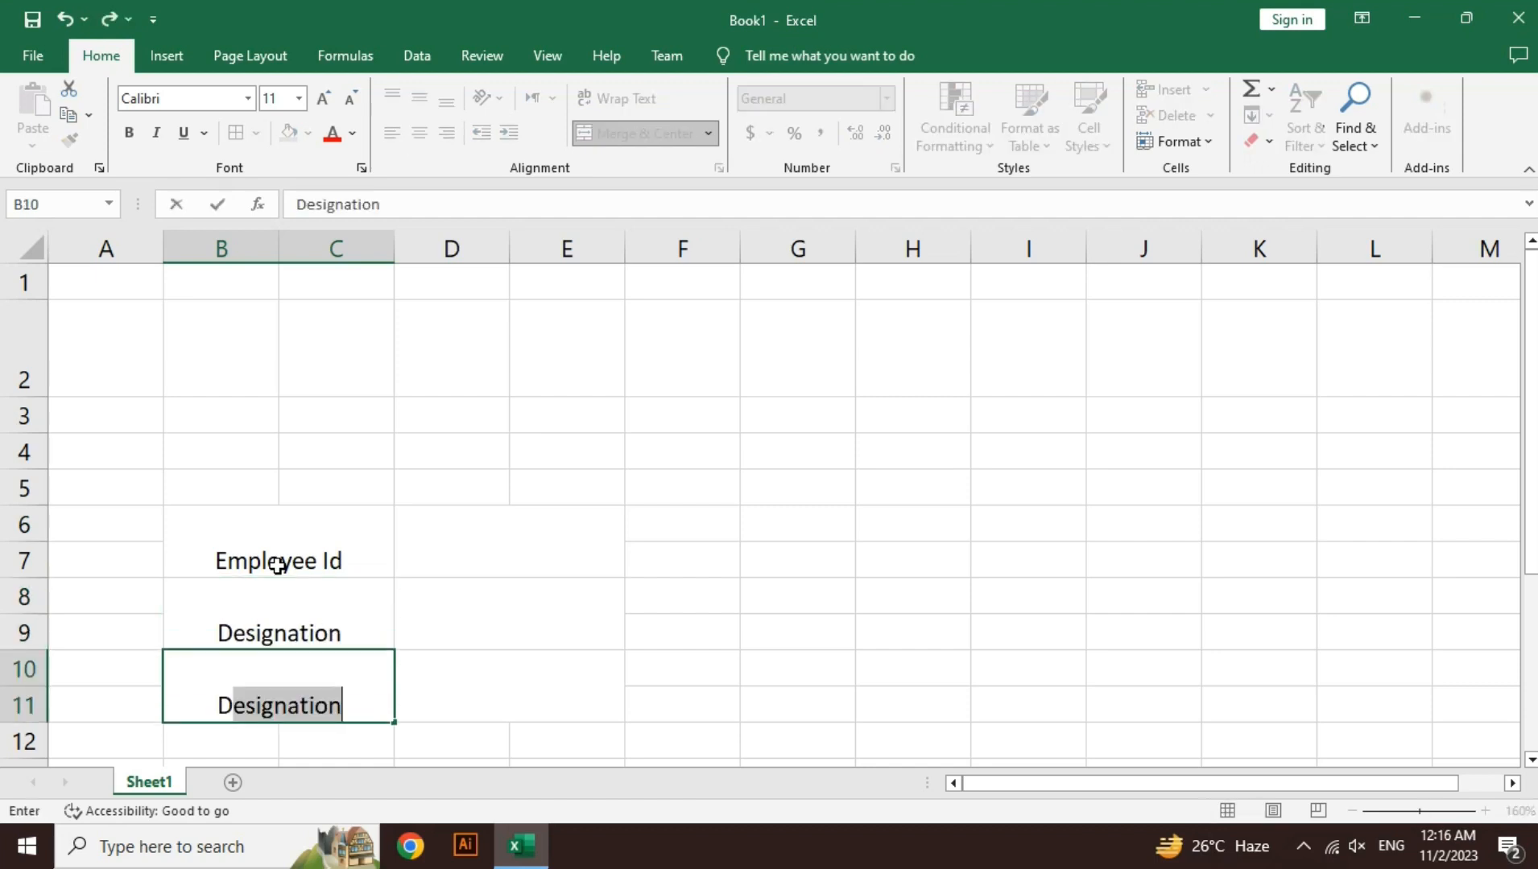
{"action": "type", "text": "epartment"}
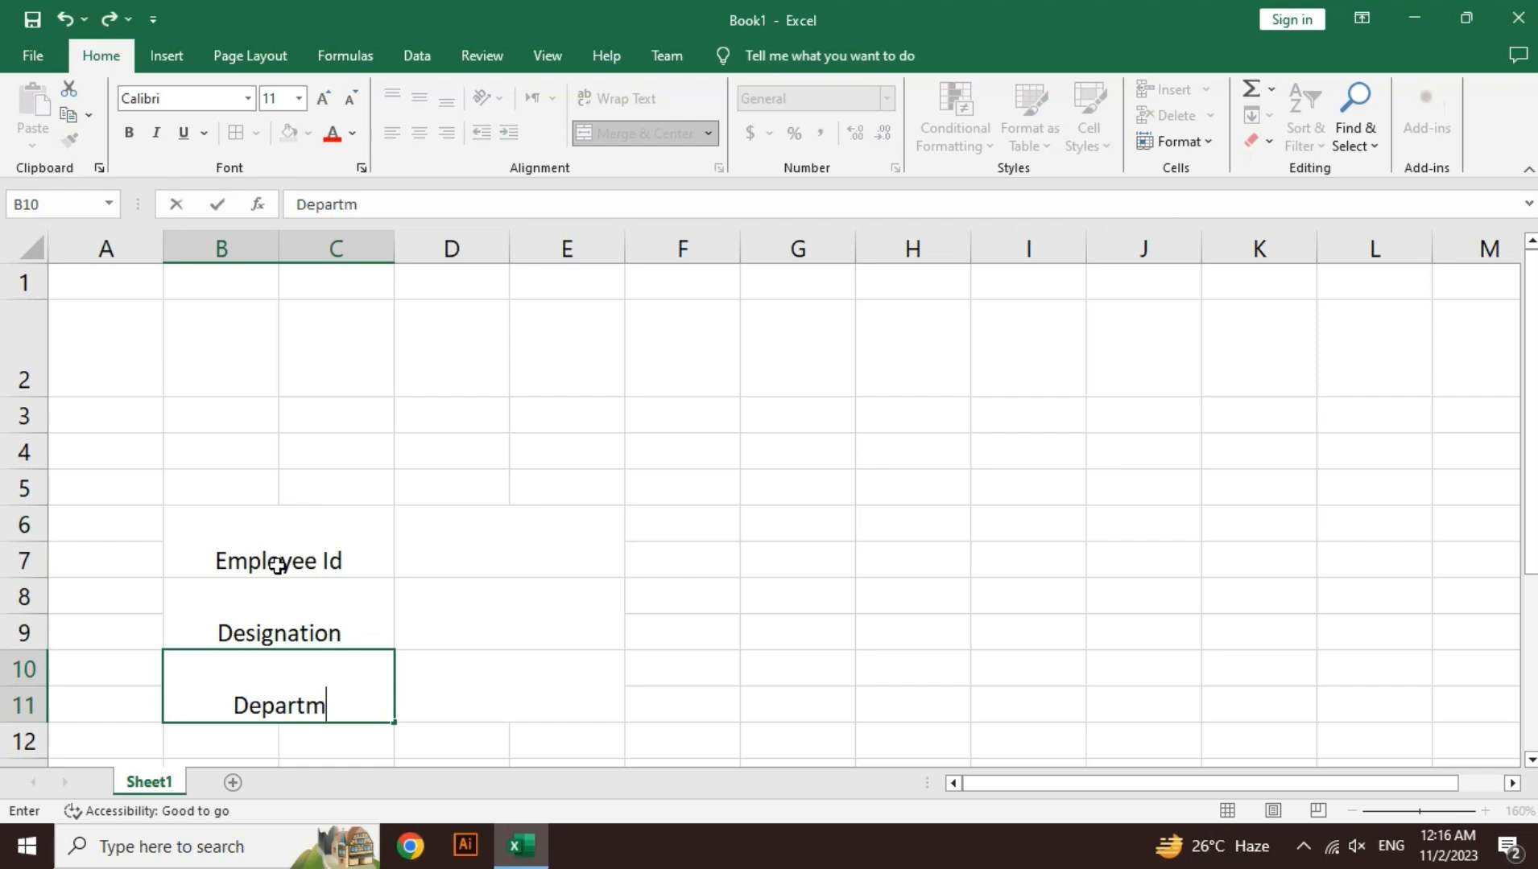
{"action": "key", "text": "Return"}
Step: Left-align the Employee Id, Designation and Department labels
{"action": "key", "text": "Up"}
{"action": "key", "text": "shift+Up"}
{"action": "key", "text": "shift+Up"}
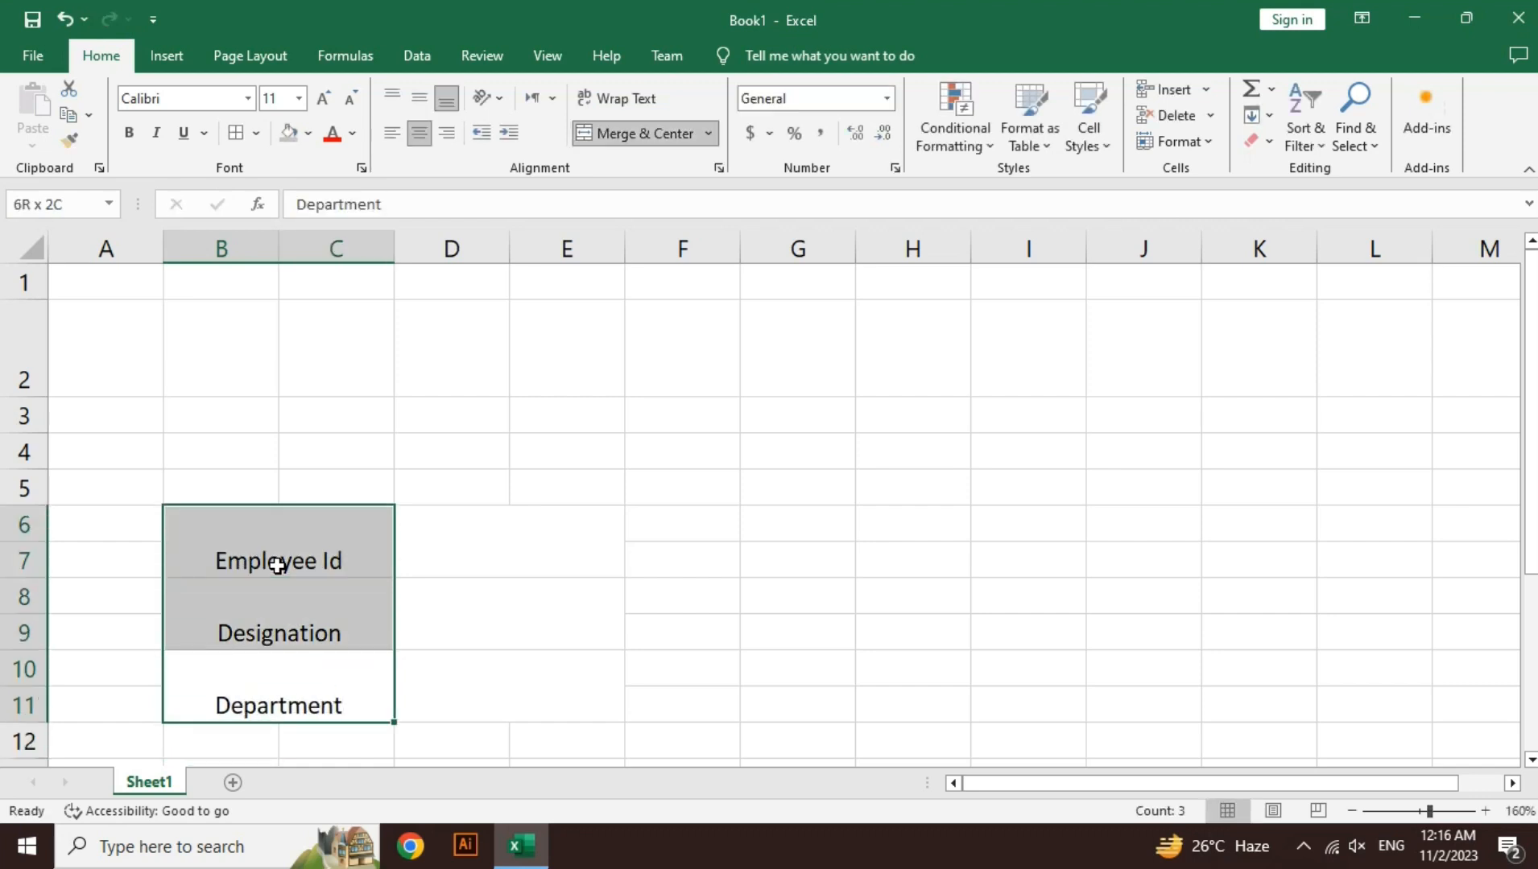
{"action": "left_click", "coordinate": [392, 133]}
Step: Apply All Borders to the merged block B6:E11
{"action": "left_click_drag", "start_coordinate": [374, 538], "coordinate": [497, 673]}
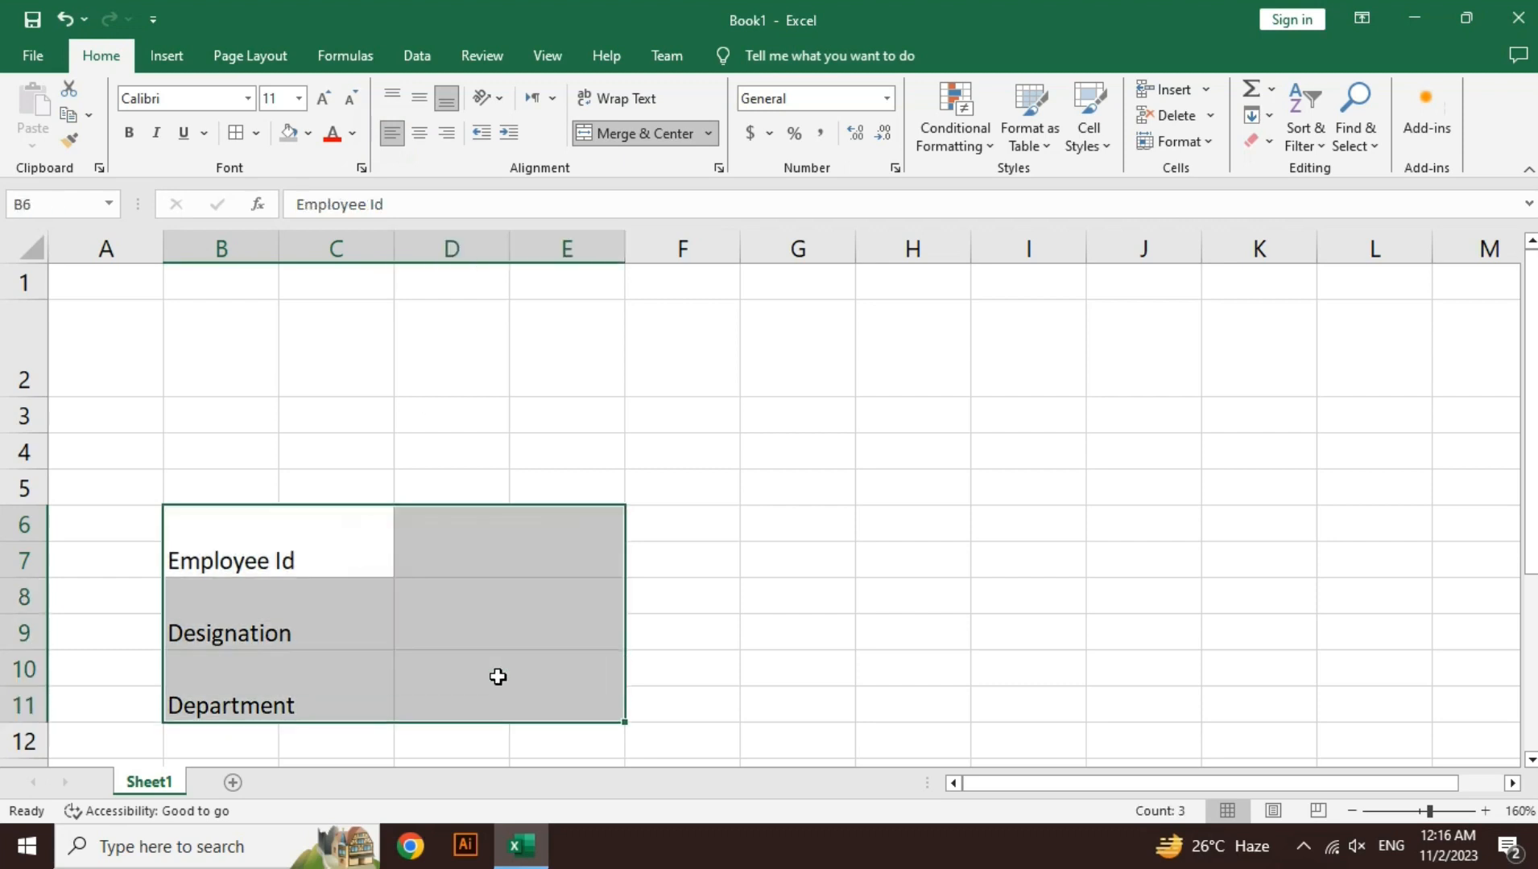
{"action": "left_click", "coordinate": [257, 135]}
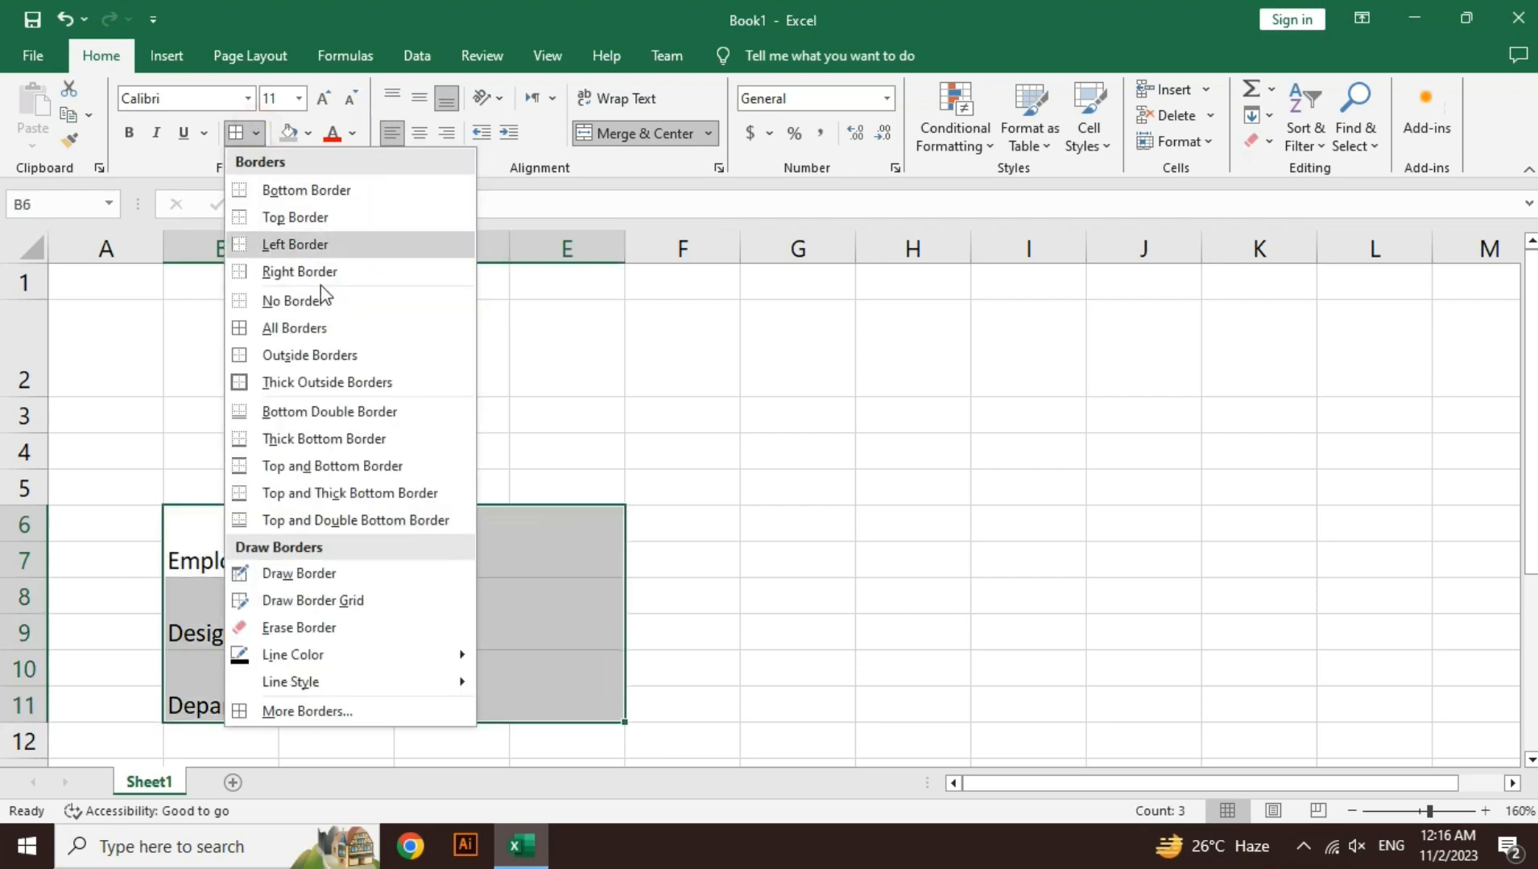
{"action": "left_click", "coordinate": [325, 337]}
Step: Delete the entire empty column A in front of the table
{"action": "left_click", "coordinate": [96, 520]}
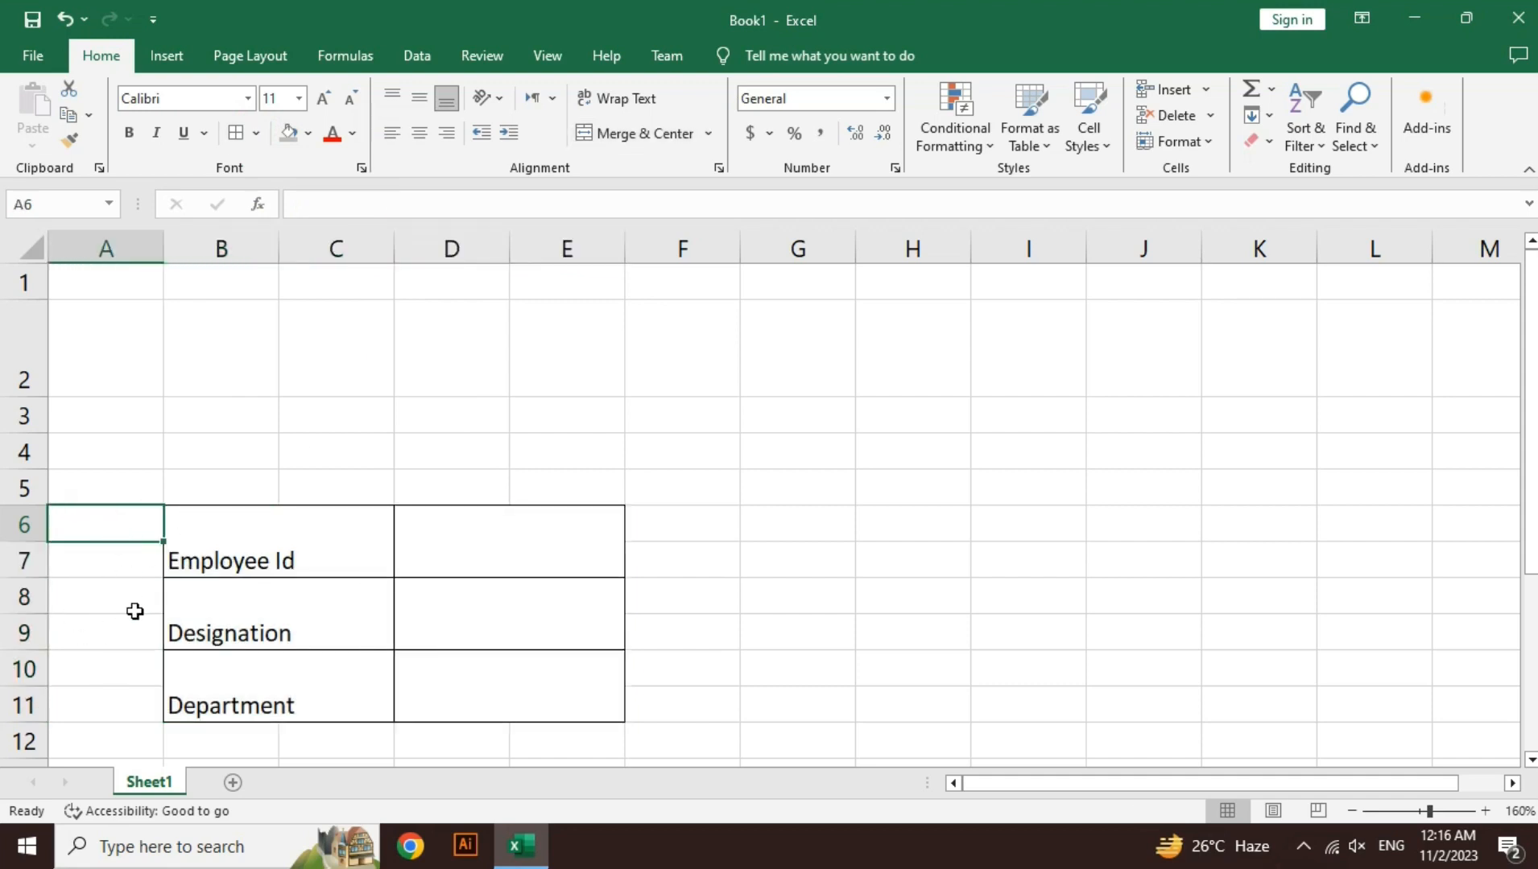
{"action": "key", "text": "ctrl+minus"}
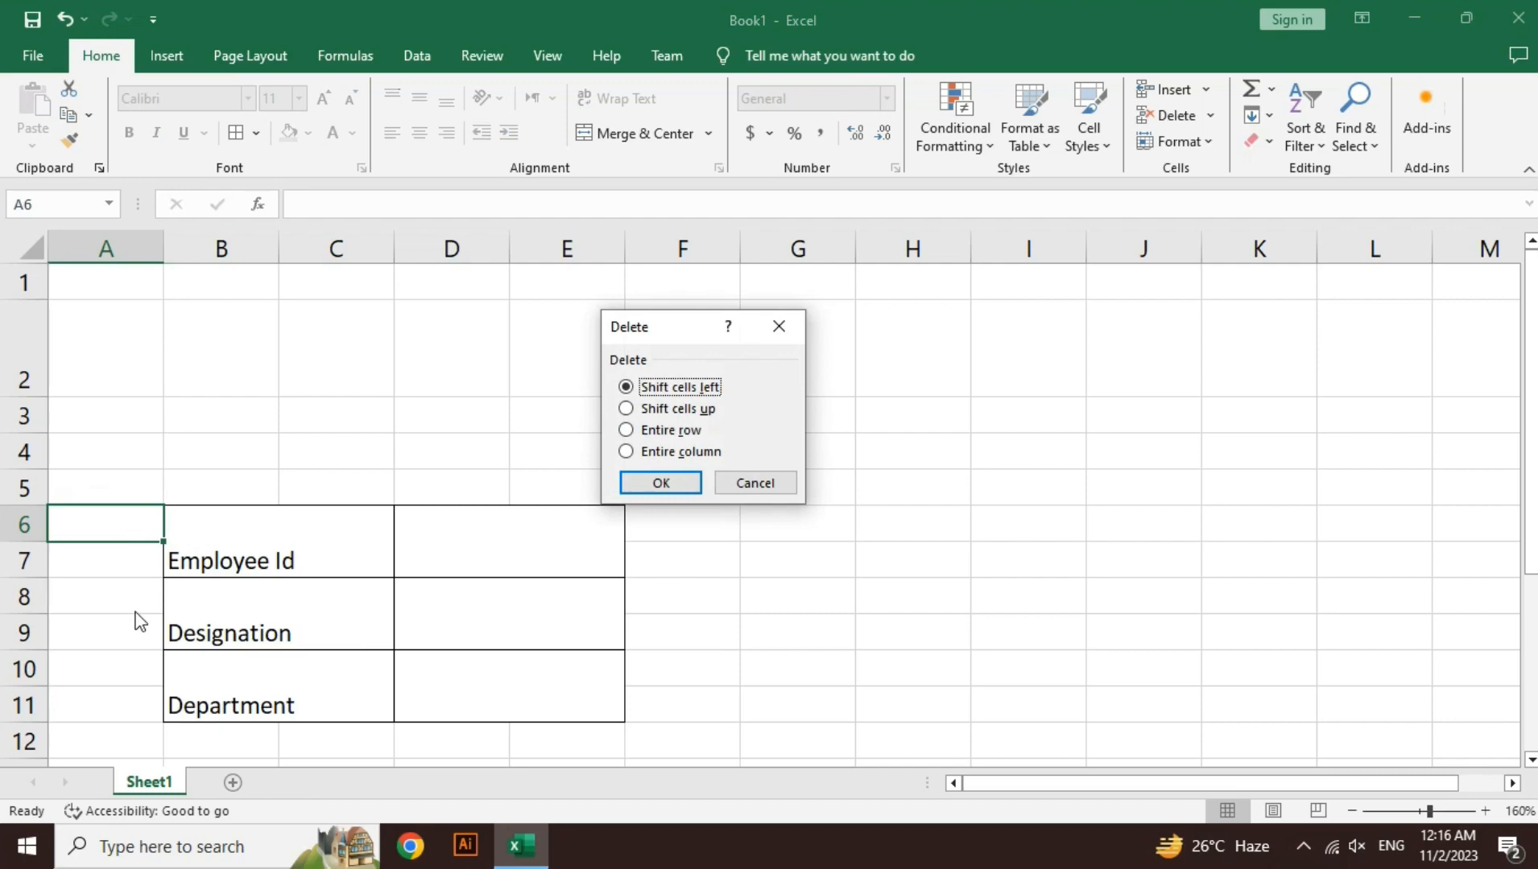
{"action": "key", "text": "Down"}
{"action": "key", "text": "Down"}
{"action": "key", "text": "Down"}
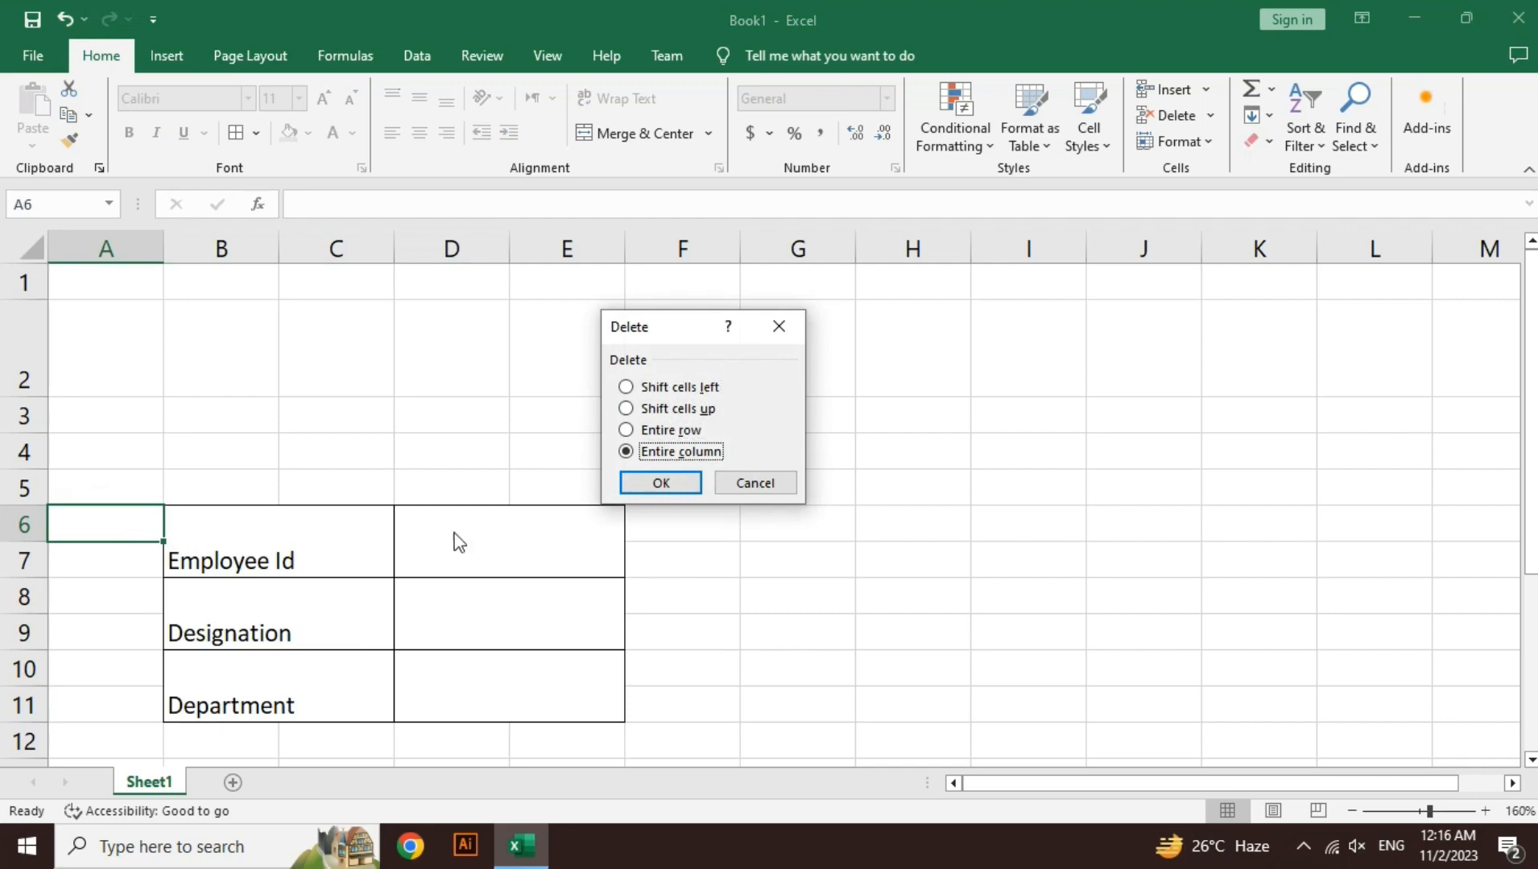
{"action": "left_click", "coordinate": [681, 482]}
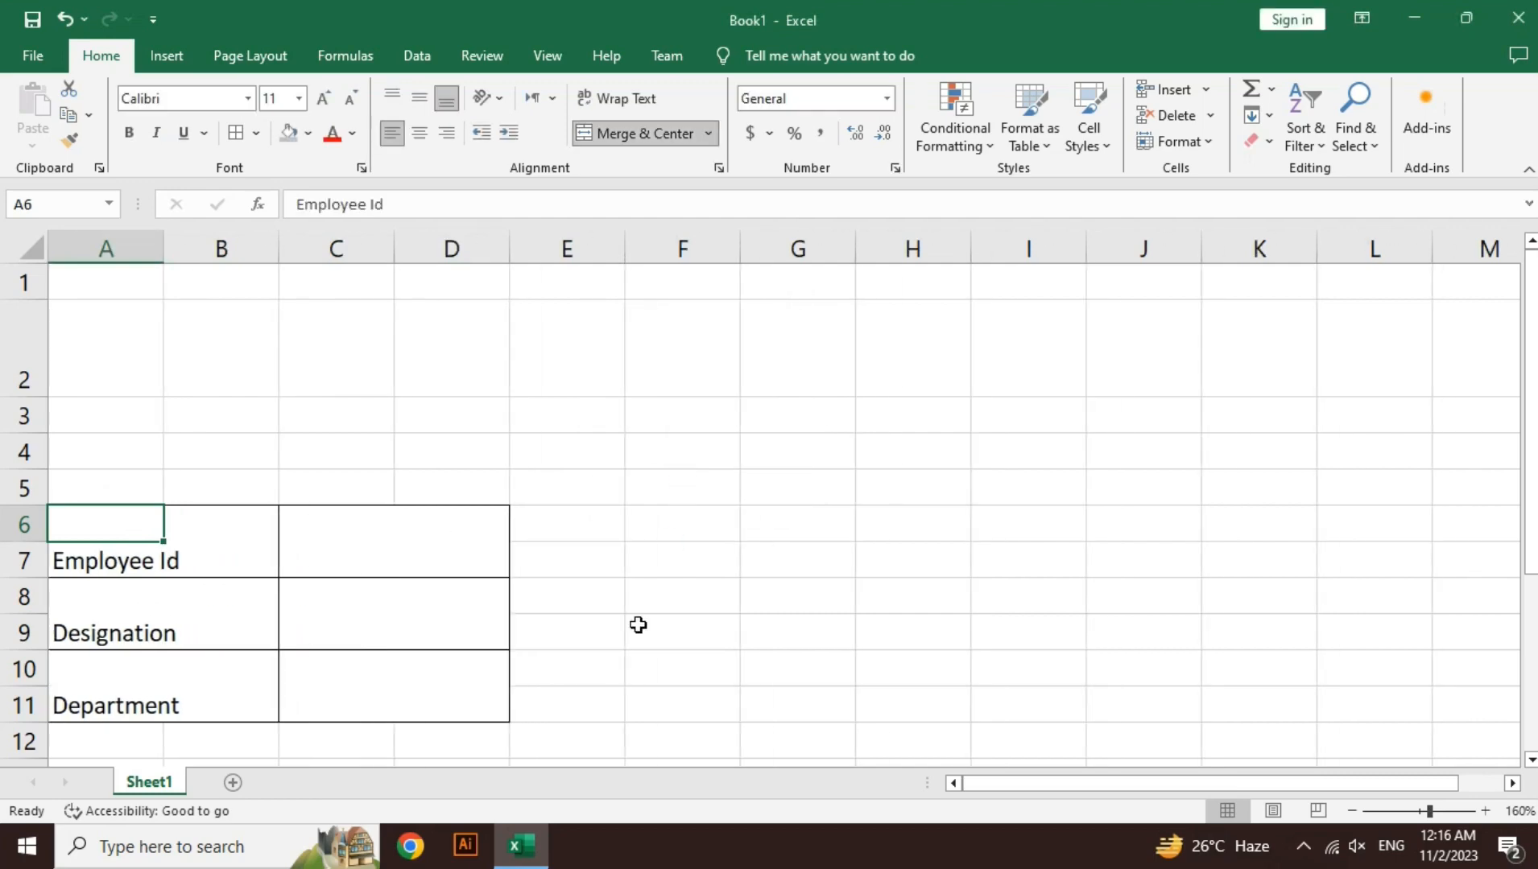
Step: Vertically center the three labels in A6:B11 with Middle Align
{"action": "left_click_drag", "start_coordinate": [1530, 400], "coordinate": [1529, 481]}
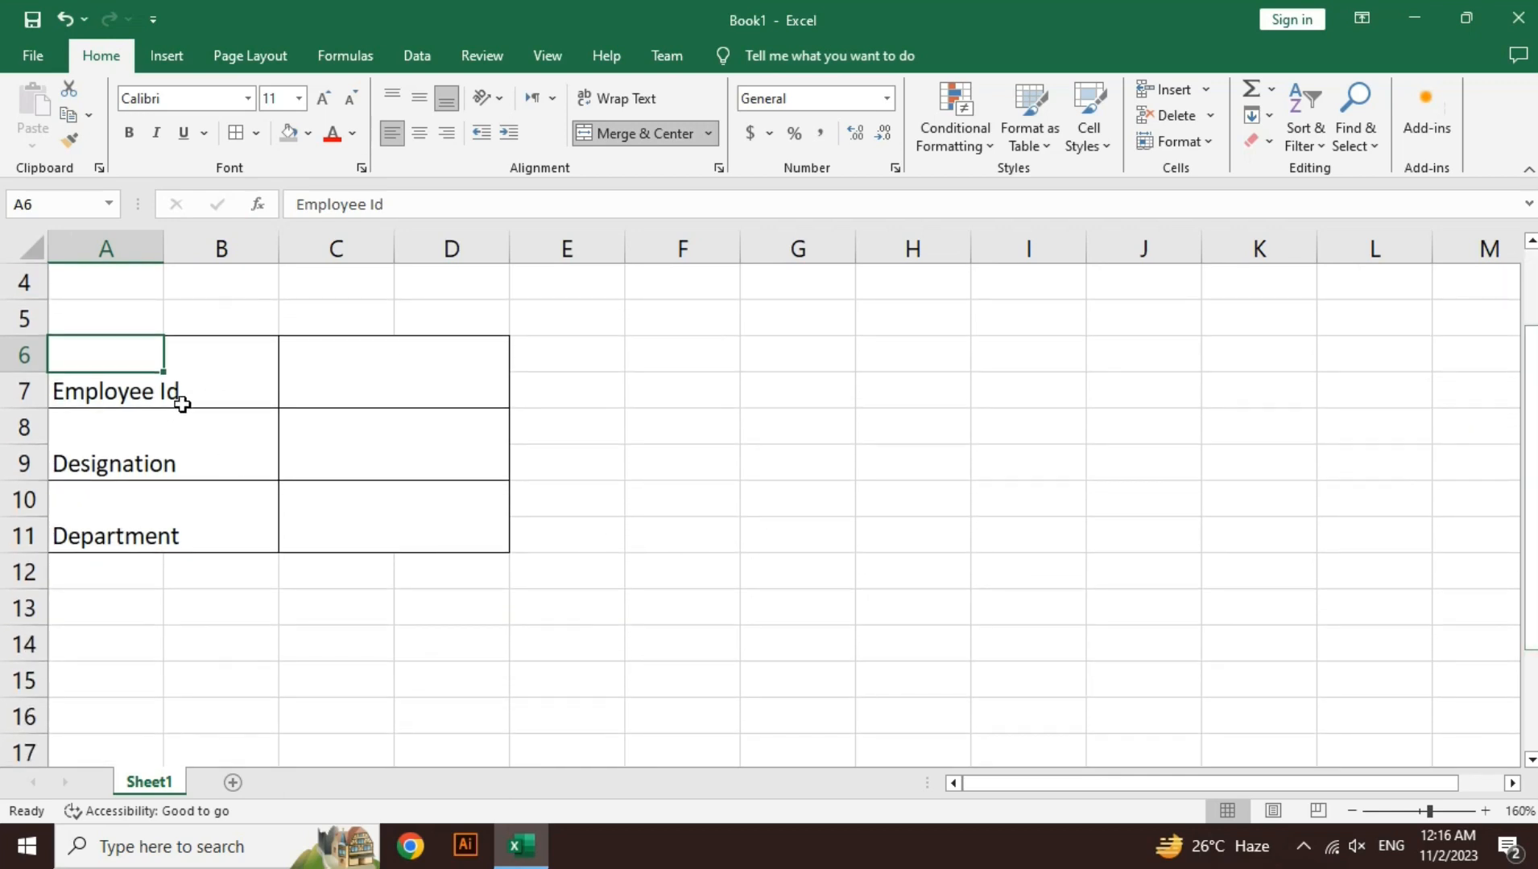
{"action": "left_click", "coordinate": [136, 438]}
{"action": "left_click_drag", "start_coordinate": [124, 384], "coordinate": [143, 490]}
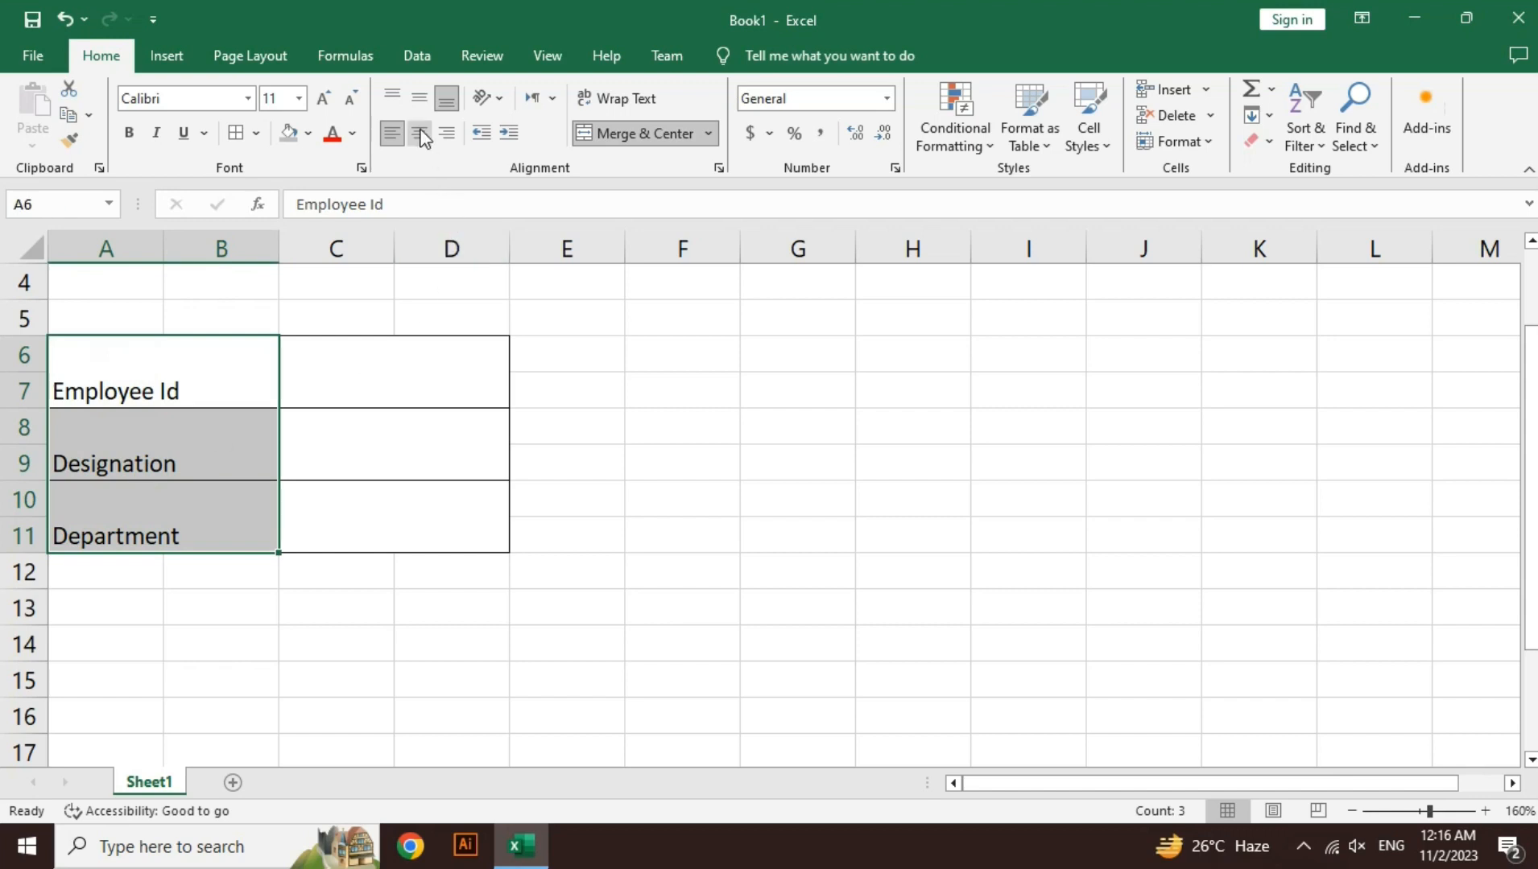
{"action": "left_click", "coordinate": [418, 107]}
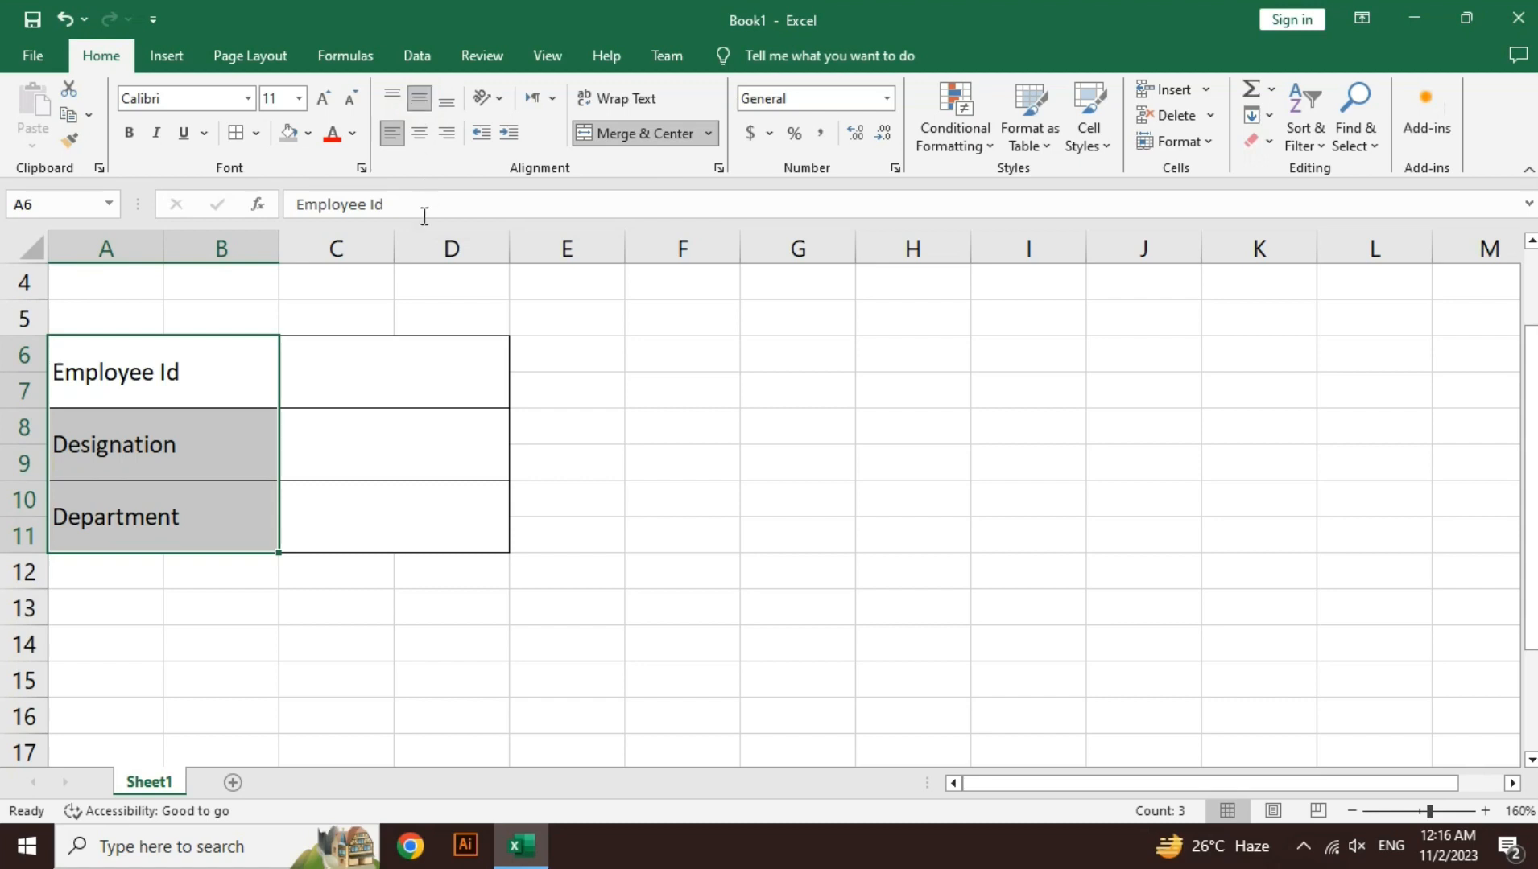
Step: Fill in the value cells beside the labels with the employee ID number, the designation Account Executive and the department Accounts
{"action": "left_click", "coordinate": [436, 384]}
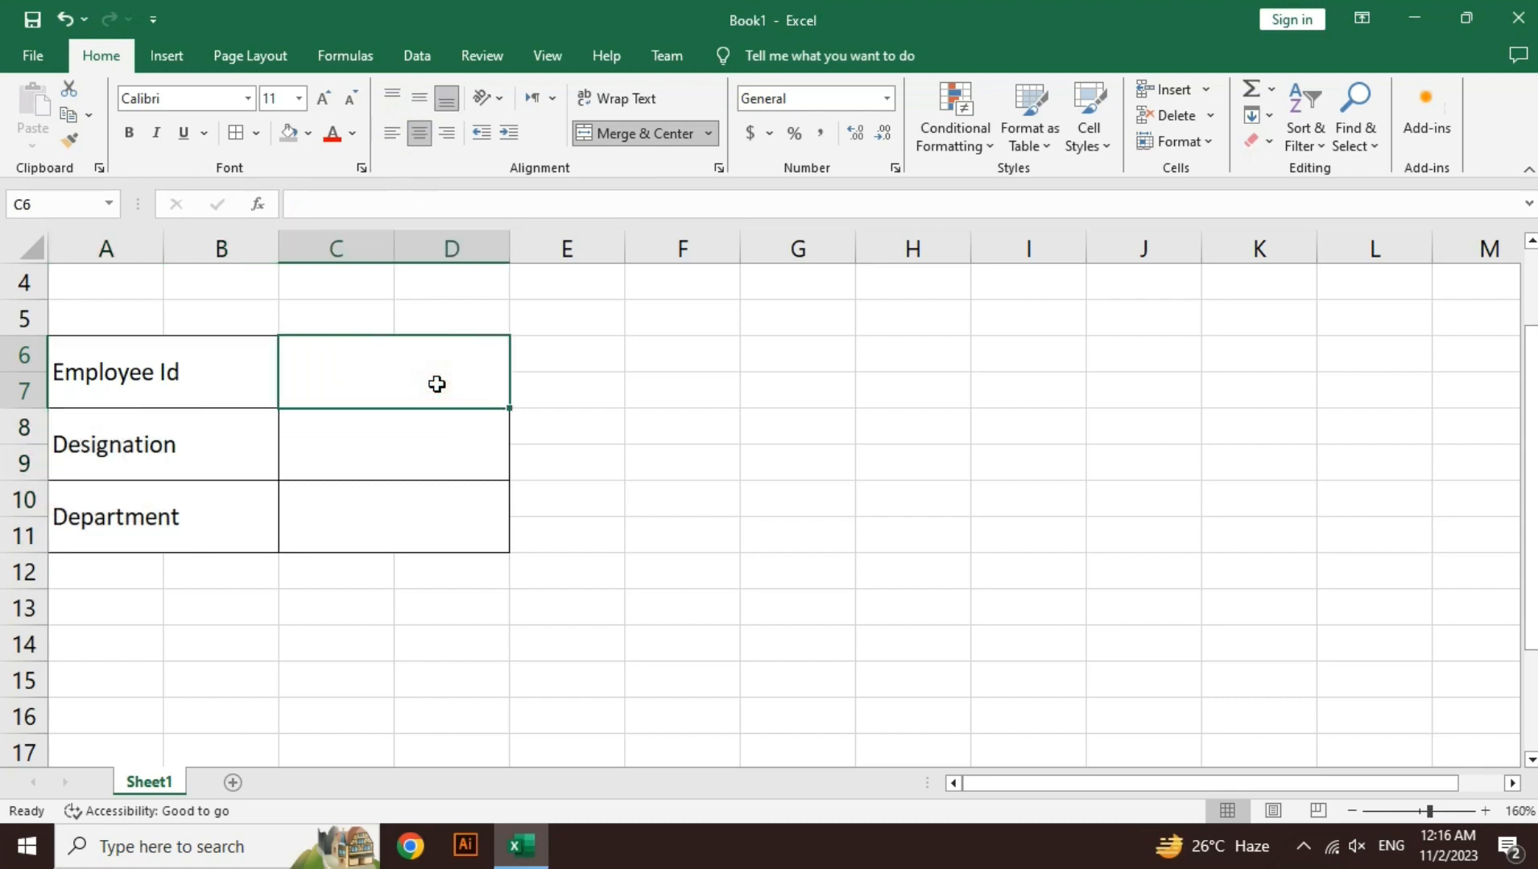
{"action": "type", "text": "6"}
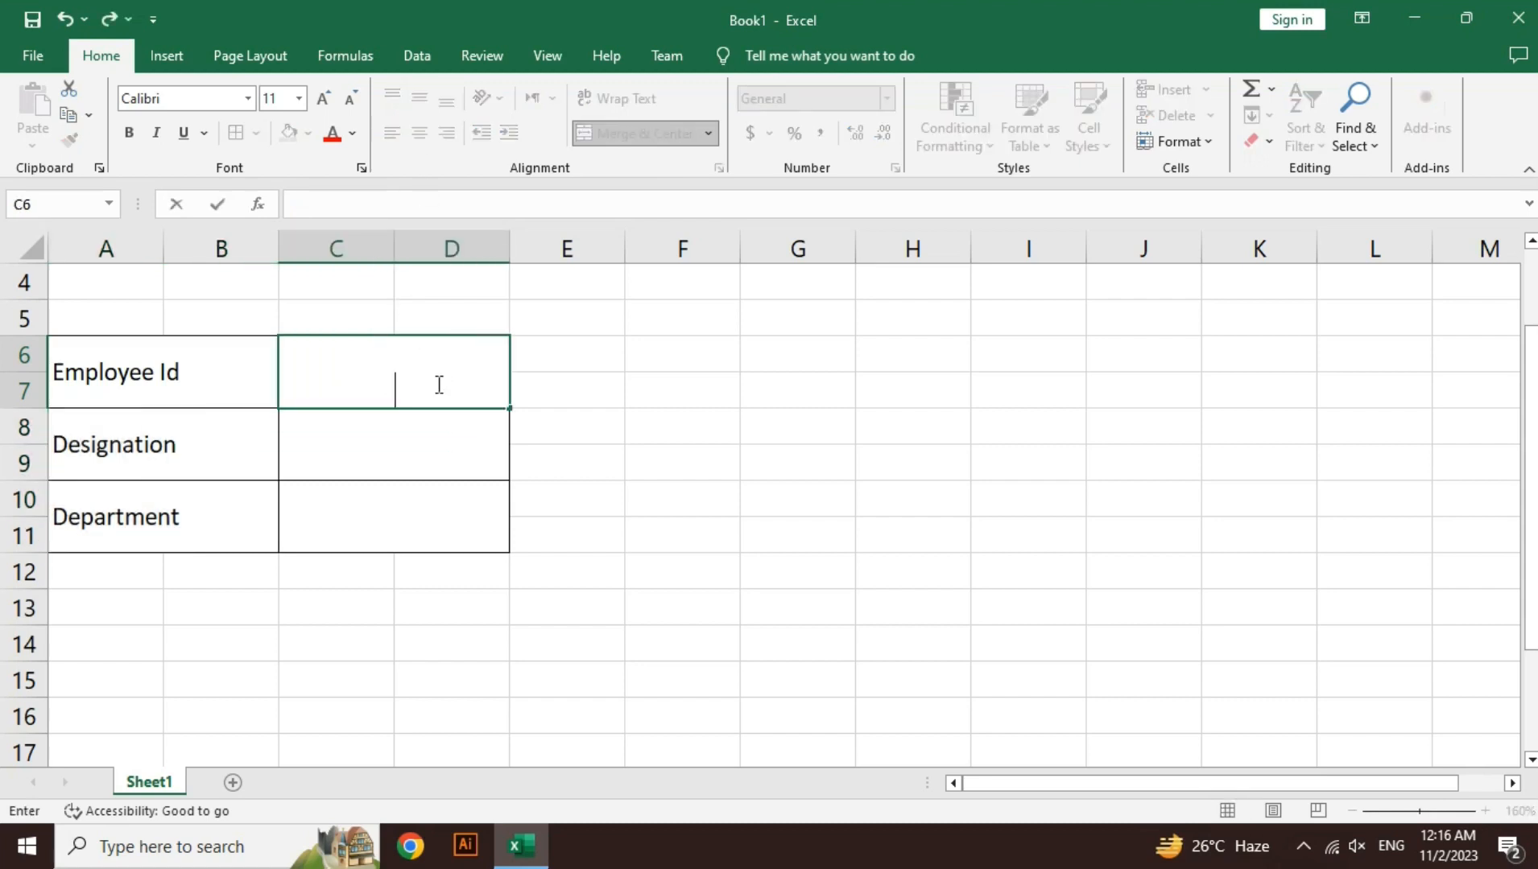
{"action": "type", "text": "518"}
{"action": "key", "text": "Return"}
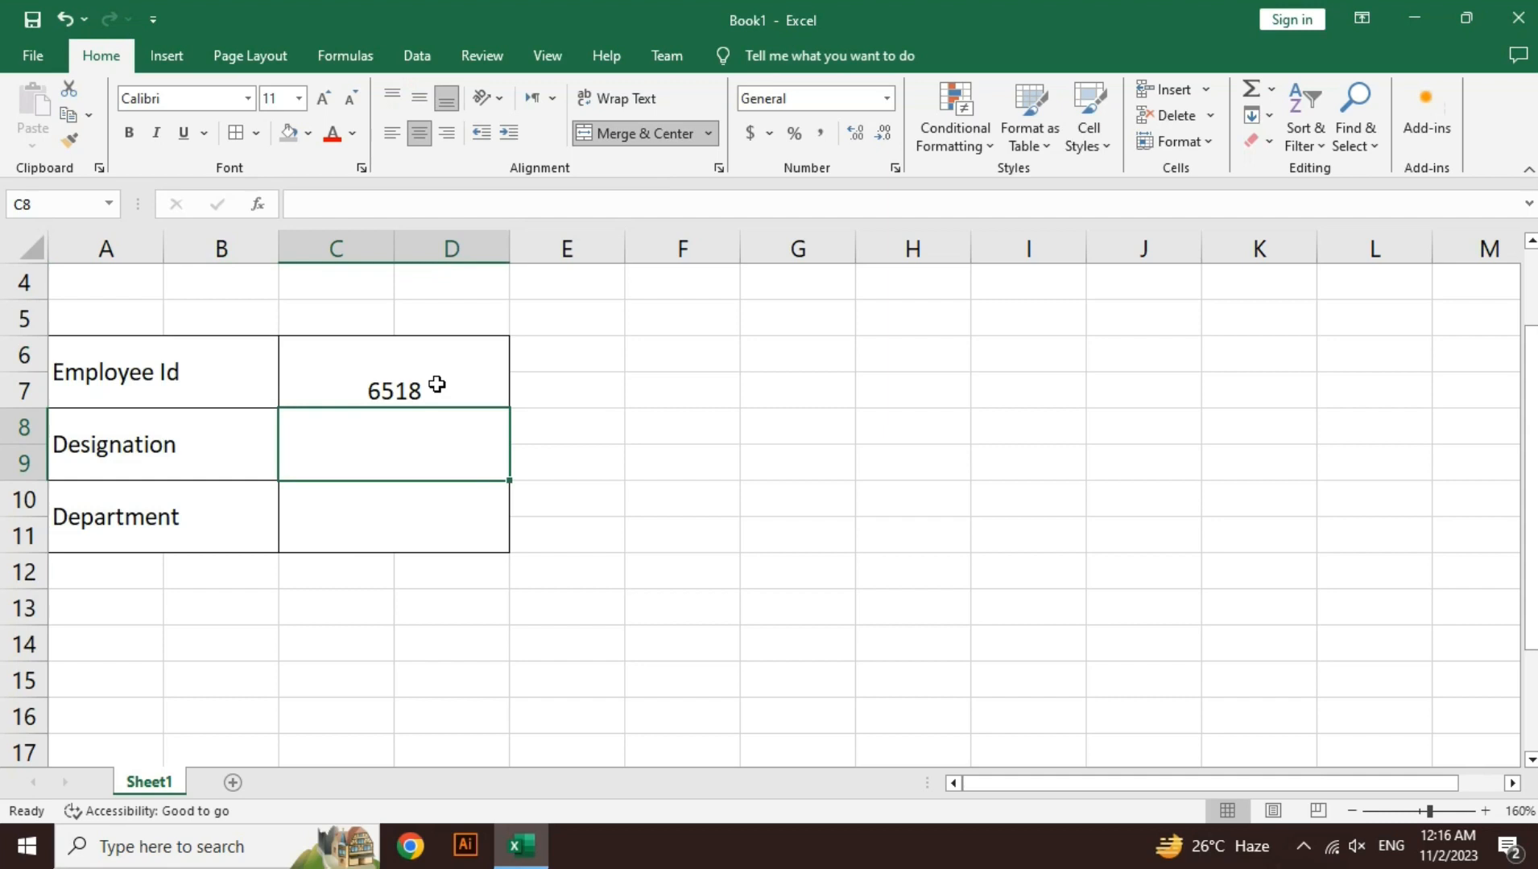
{"action": "type", "text": "Account Executive"}
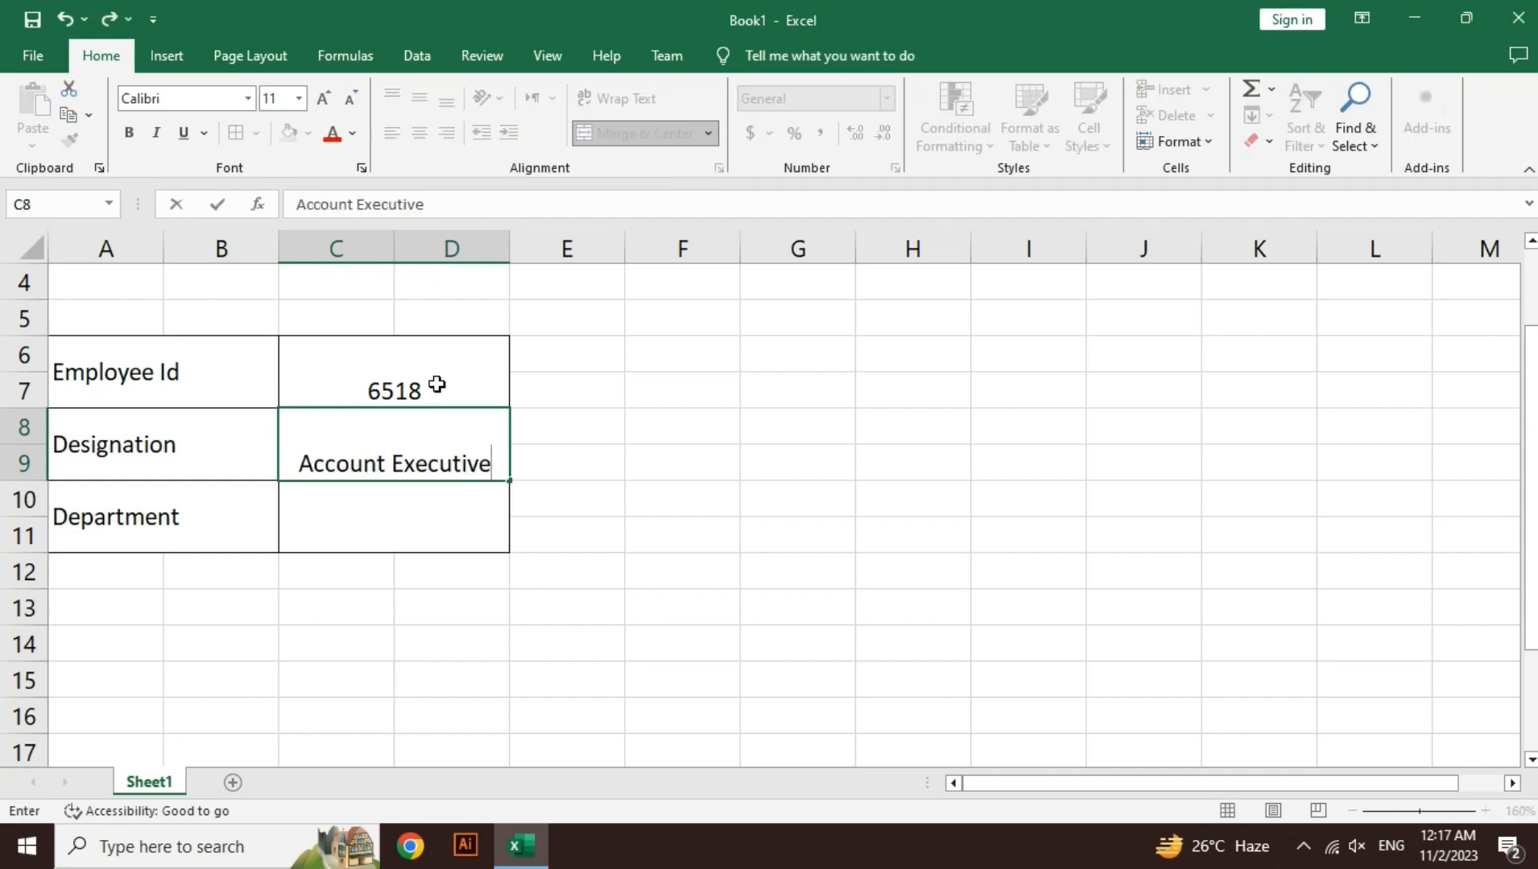
{"action": "key", "text": "Return"}
{"action": "key", "text": "Up"}
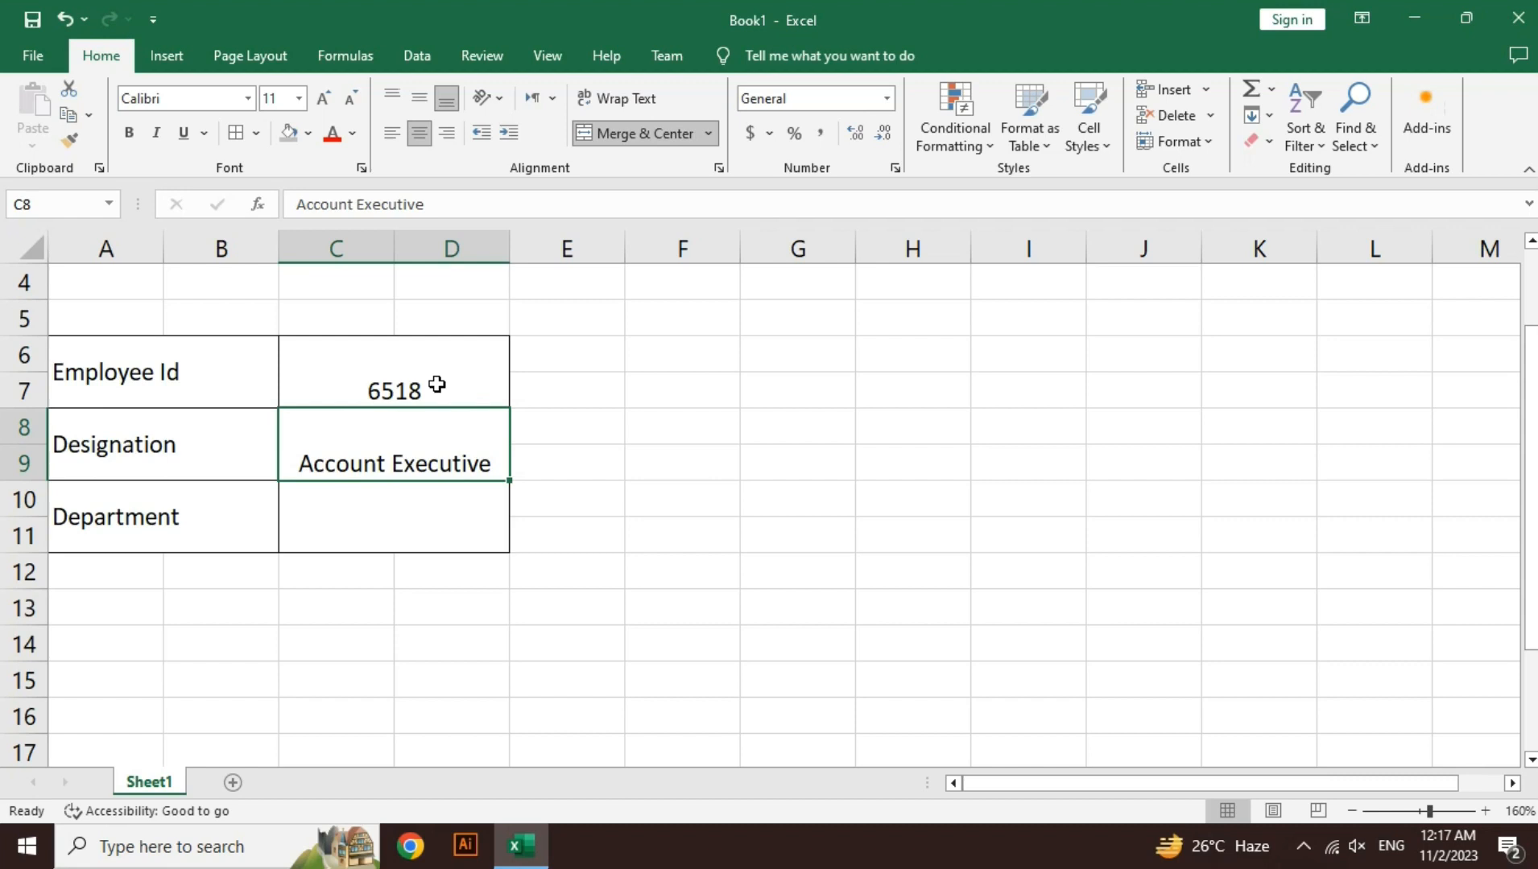
{"action": "key", "text": "Down"}
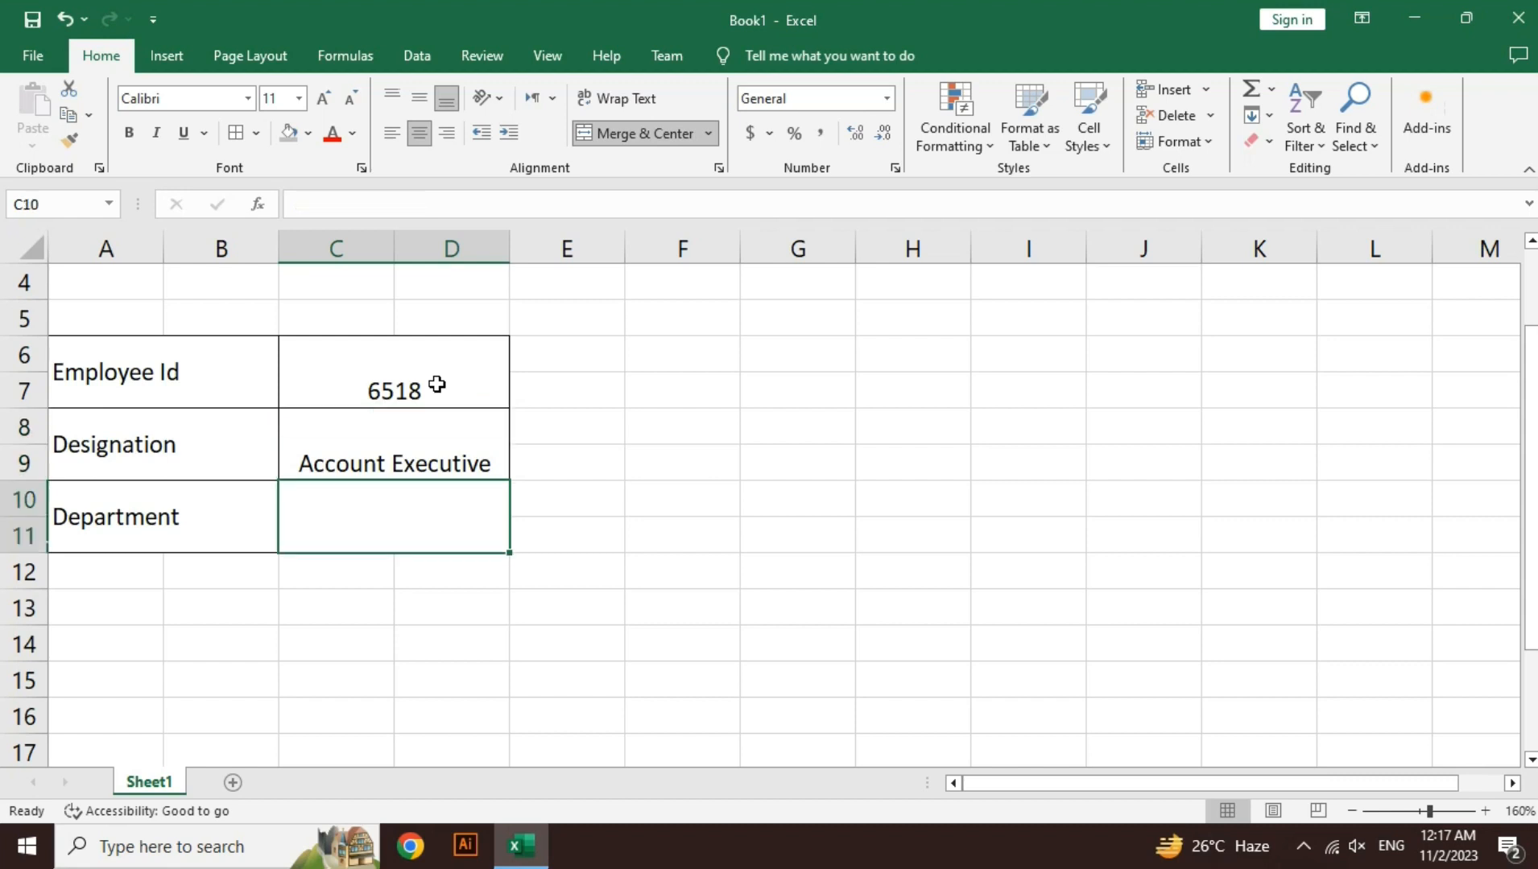
{"action": "type", "text": "Acou"}
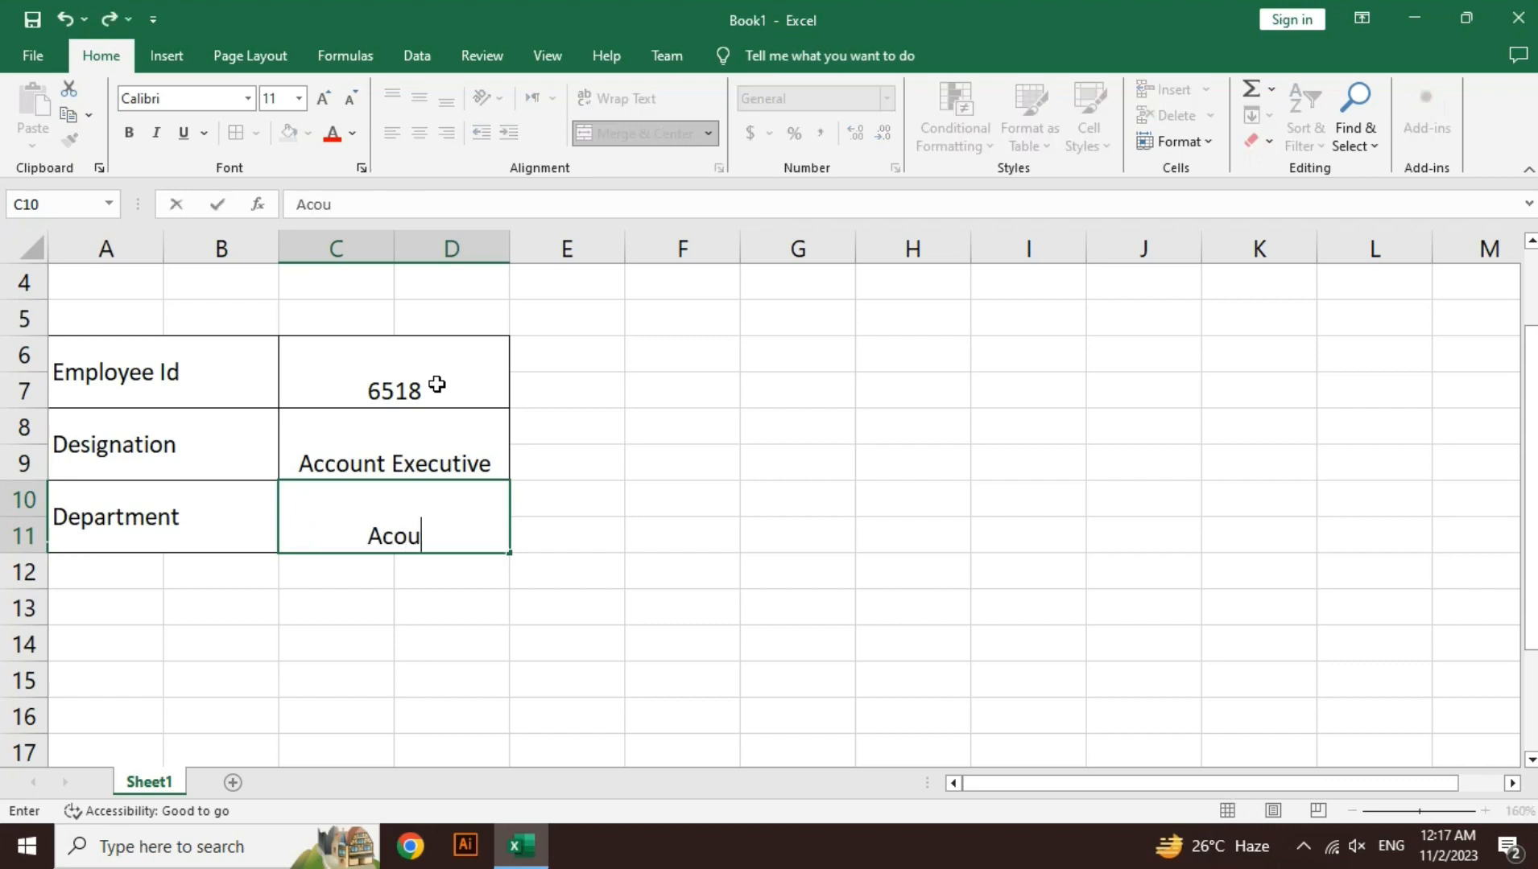
{"action": "type", "text": "nts"}
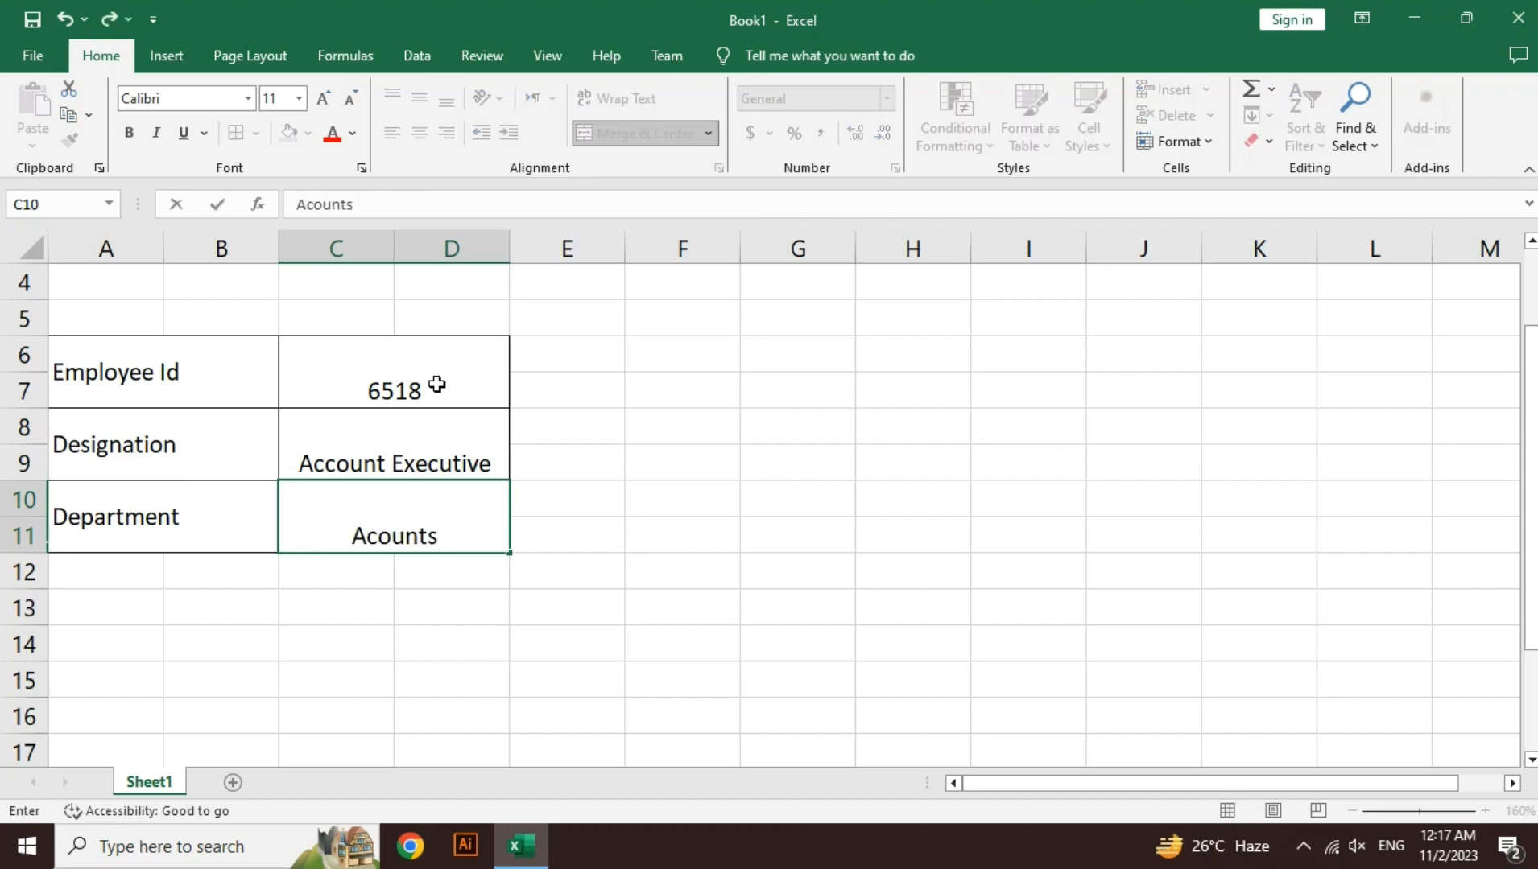
{"action": "key", "text": "Return"}
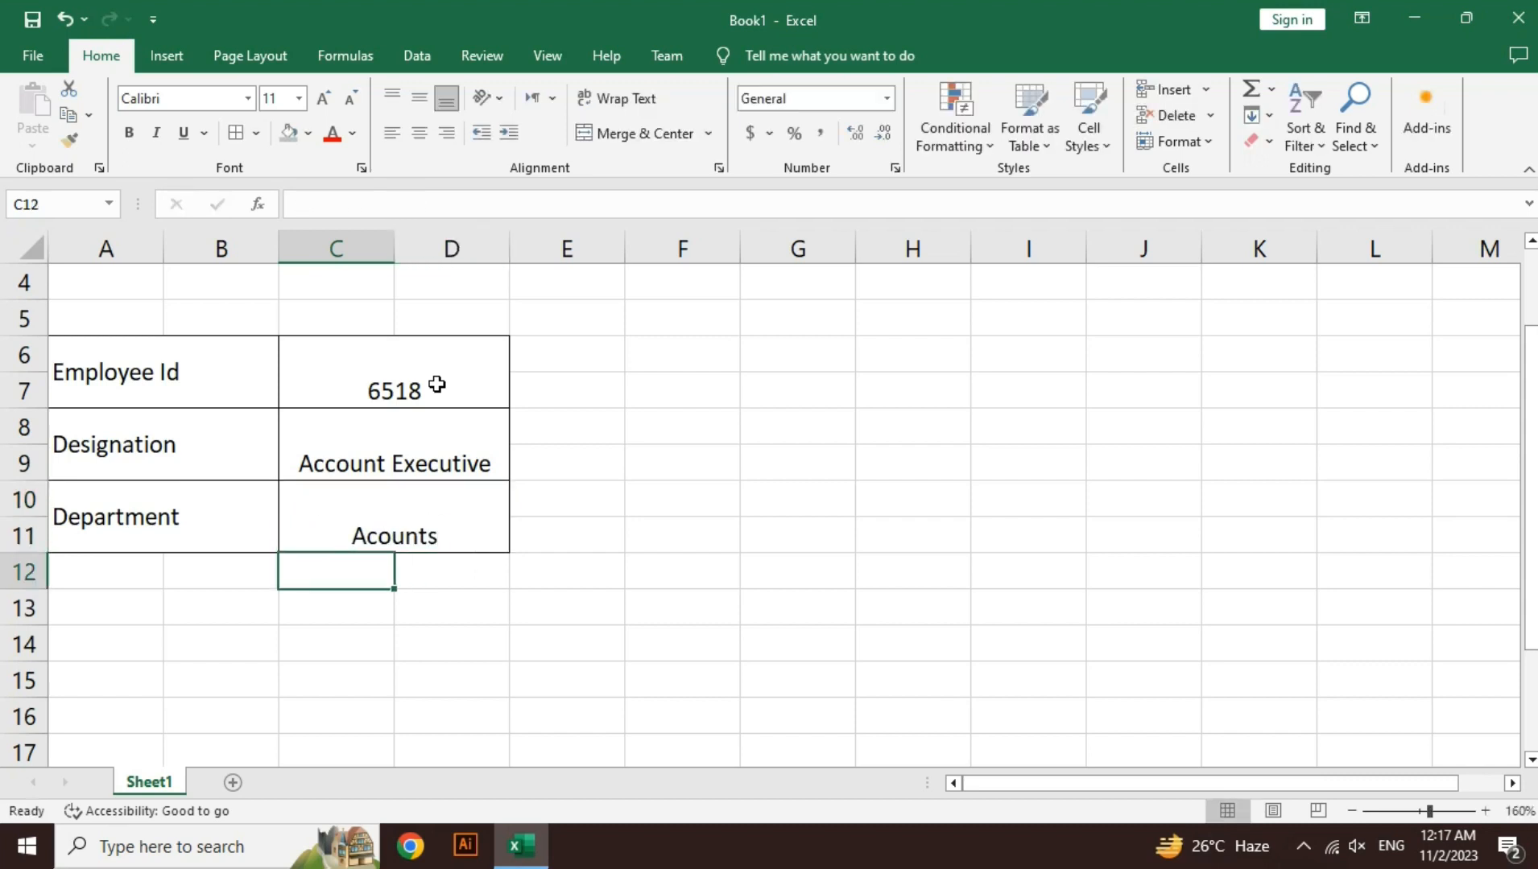
Step: Copy the whole employee table A6:D11 and paste the duplicate at F6
{"action": "key", "text": "Up"}
{"action": "key", "text": "Up"}
{"action": "key", "text": "Up"}
{"action": "key", "text": "Left"}
{"action": "key", "text": "shift+Right"}
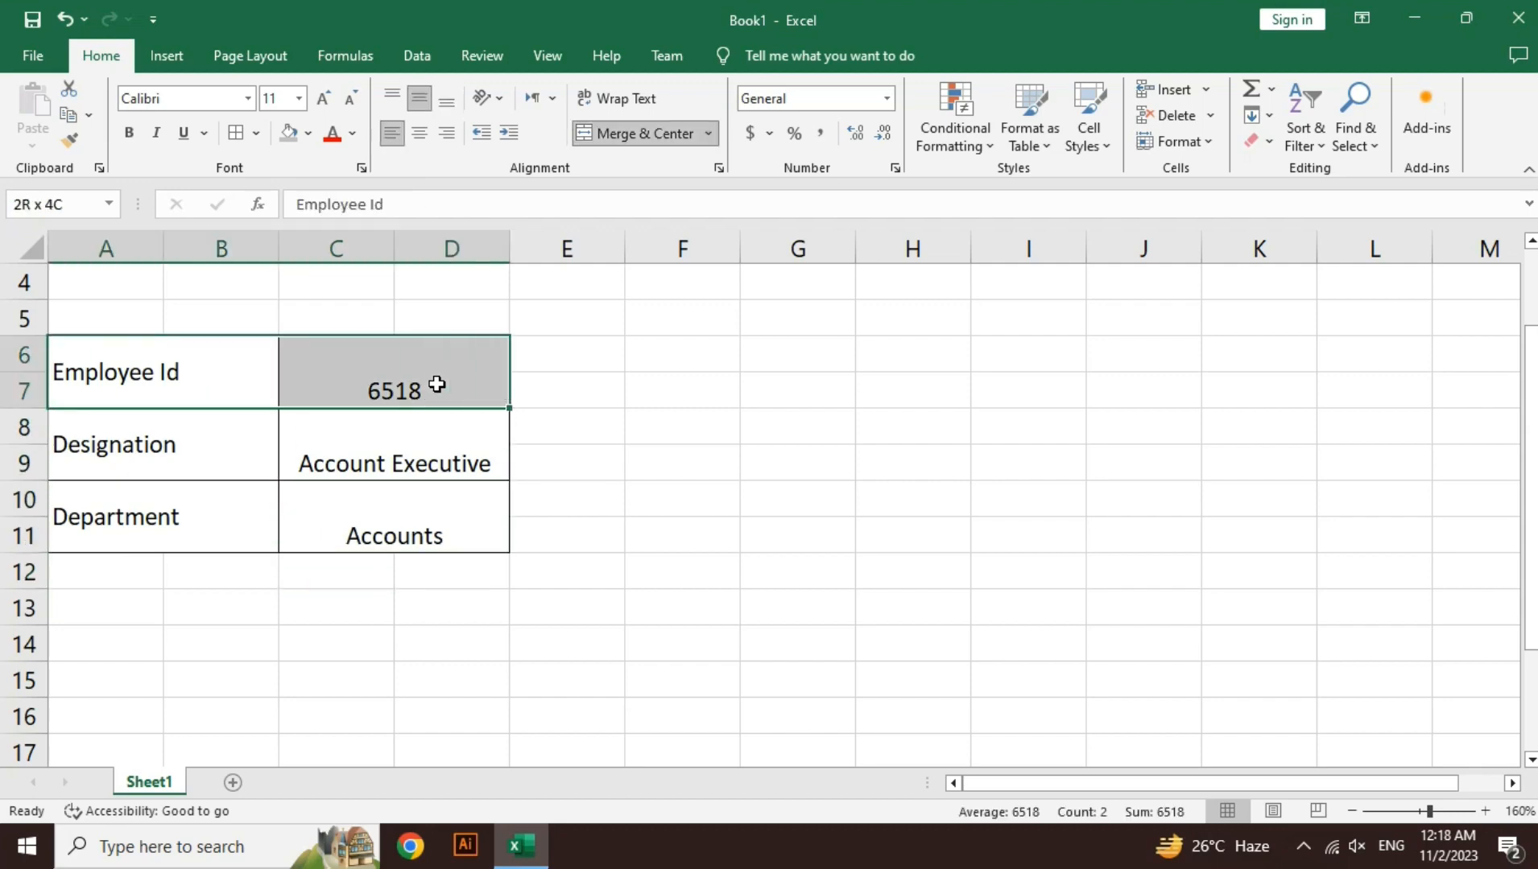
{"action": "key", "text": "shift+Down"}
{"action": "key", "text": "shift+Down"}
{"action": "key", "text": "ctrl+c"}
{"action": "key", "text": "Right"}
{"action": "key", "text": "Right"}
{"action": "key", "text": "Right"}
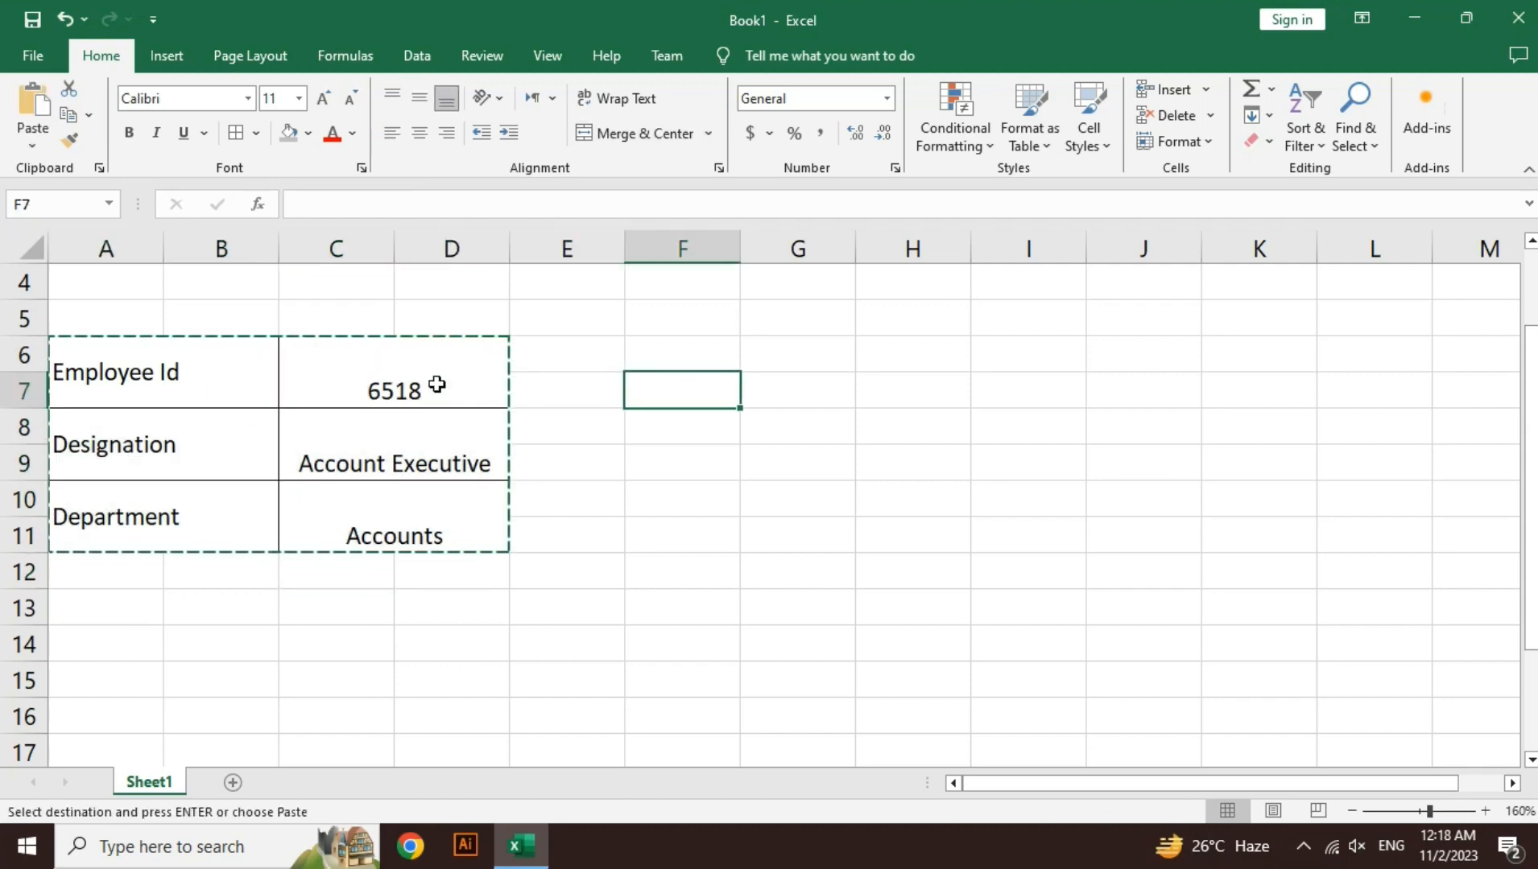
{"action": "key", "text": "Up"}
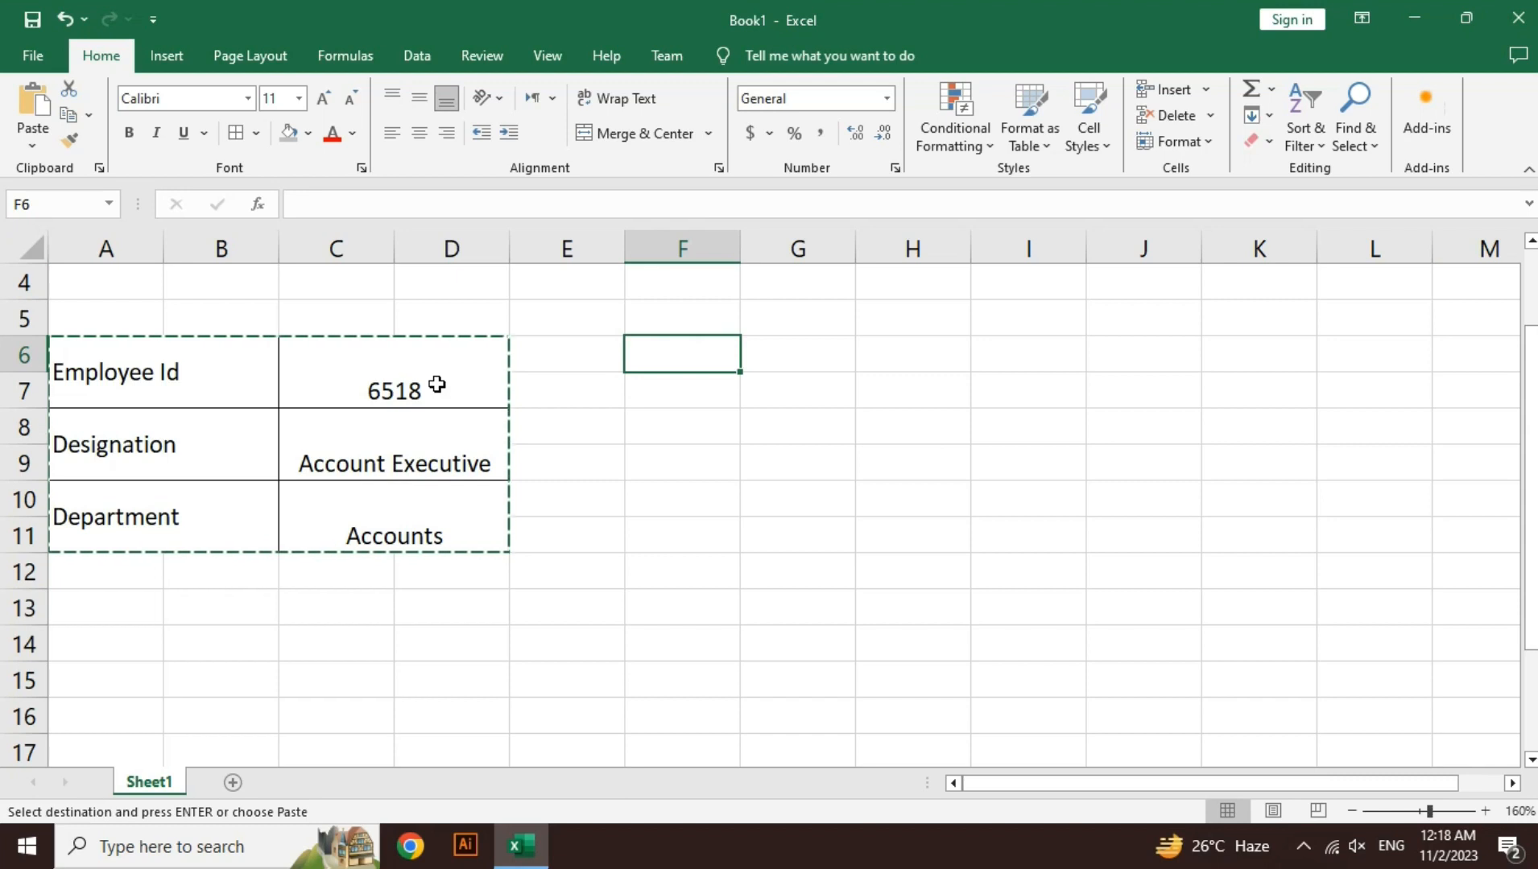
{"action": "key", "text": "ctrl+v"}
{"action": "key", "text": "Return"}
Step: Change the first label of the copied table, in F6, to Employee Name
{"action": "key", "text": "F2"}
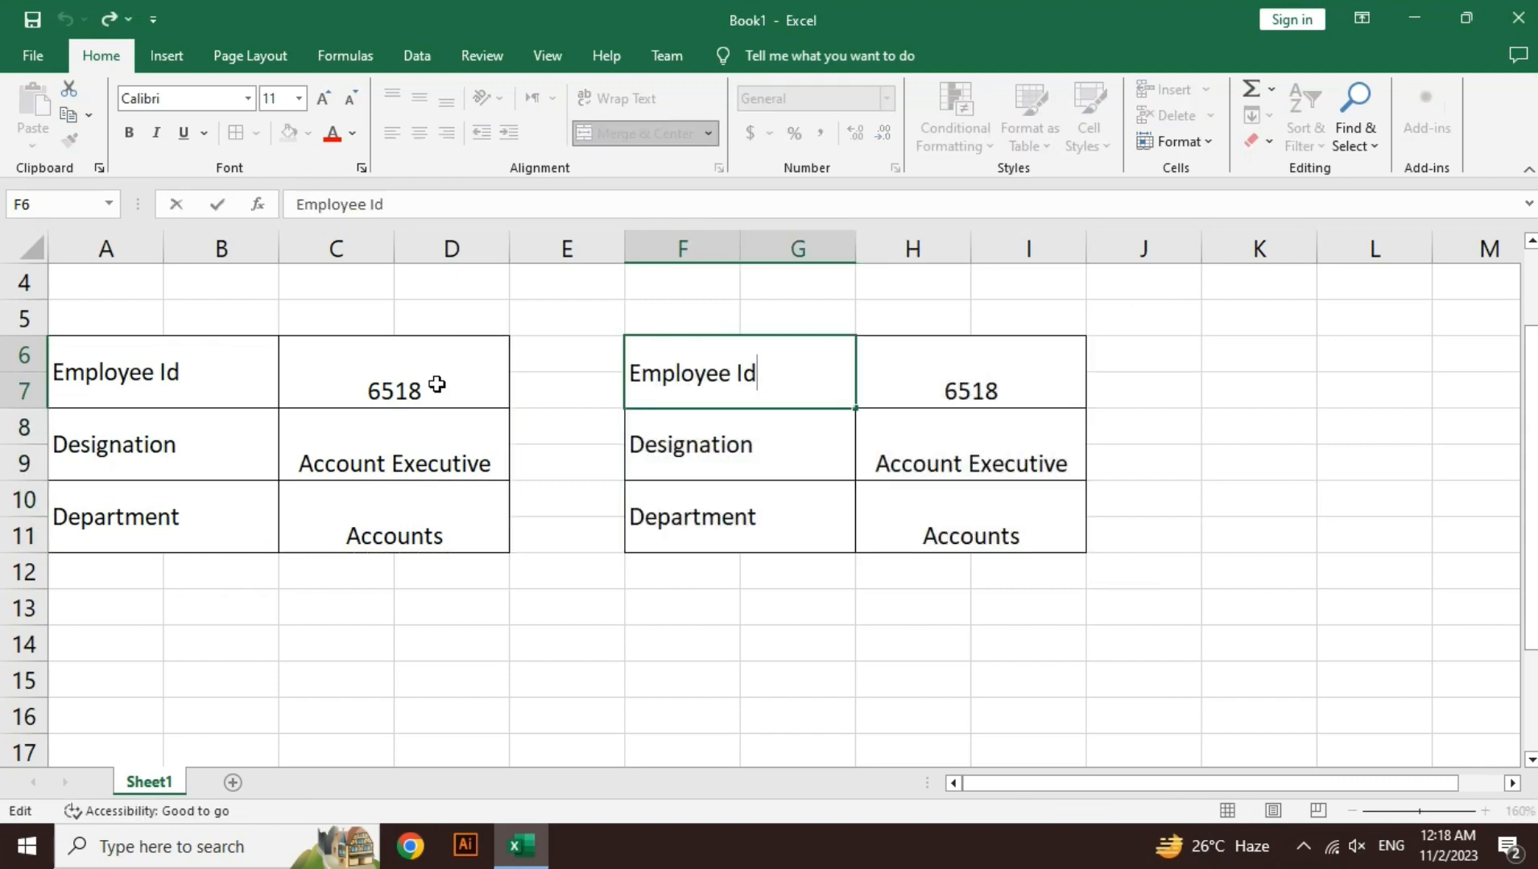
{"action": "key", "text": "BackSpace"}
{"action": "key", "text": "BackSpace"}
{"action": "type", "text": "Nma"}
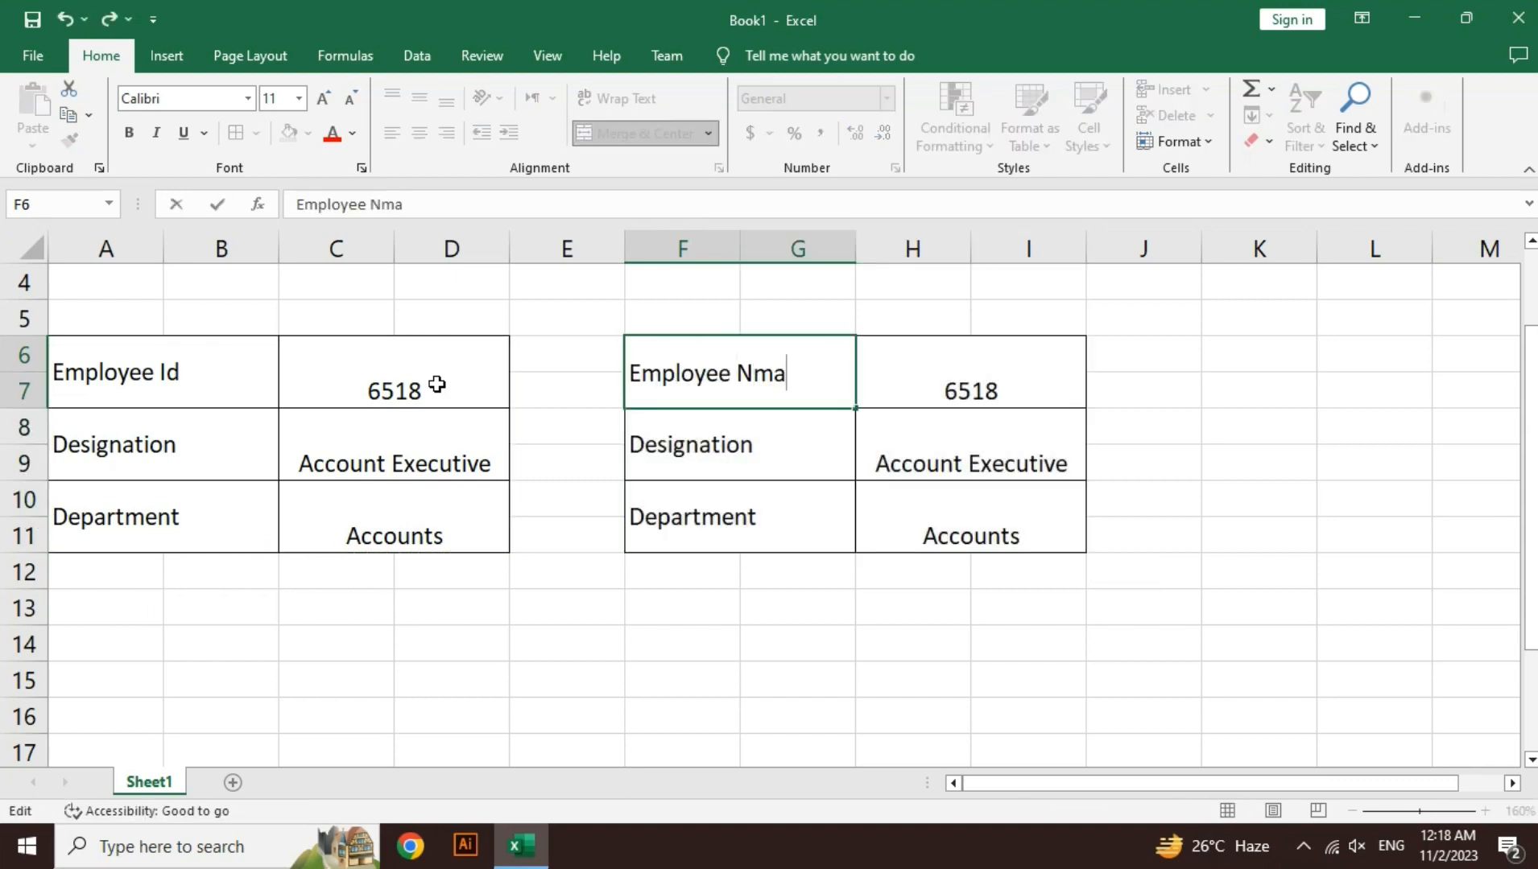
{"action": "key", "text": "BackSpace"}
{"action": "key", "text": "BackSpace"}
{"action": "type", "text": "ame"}
{"action": "key", "text": "Return"}
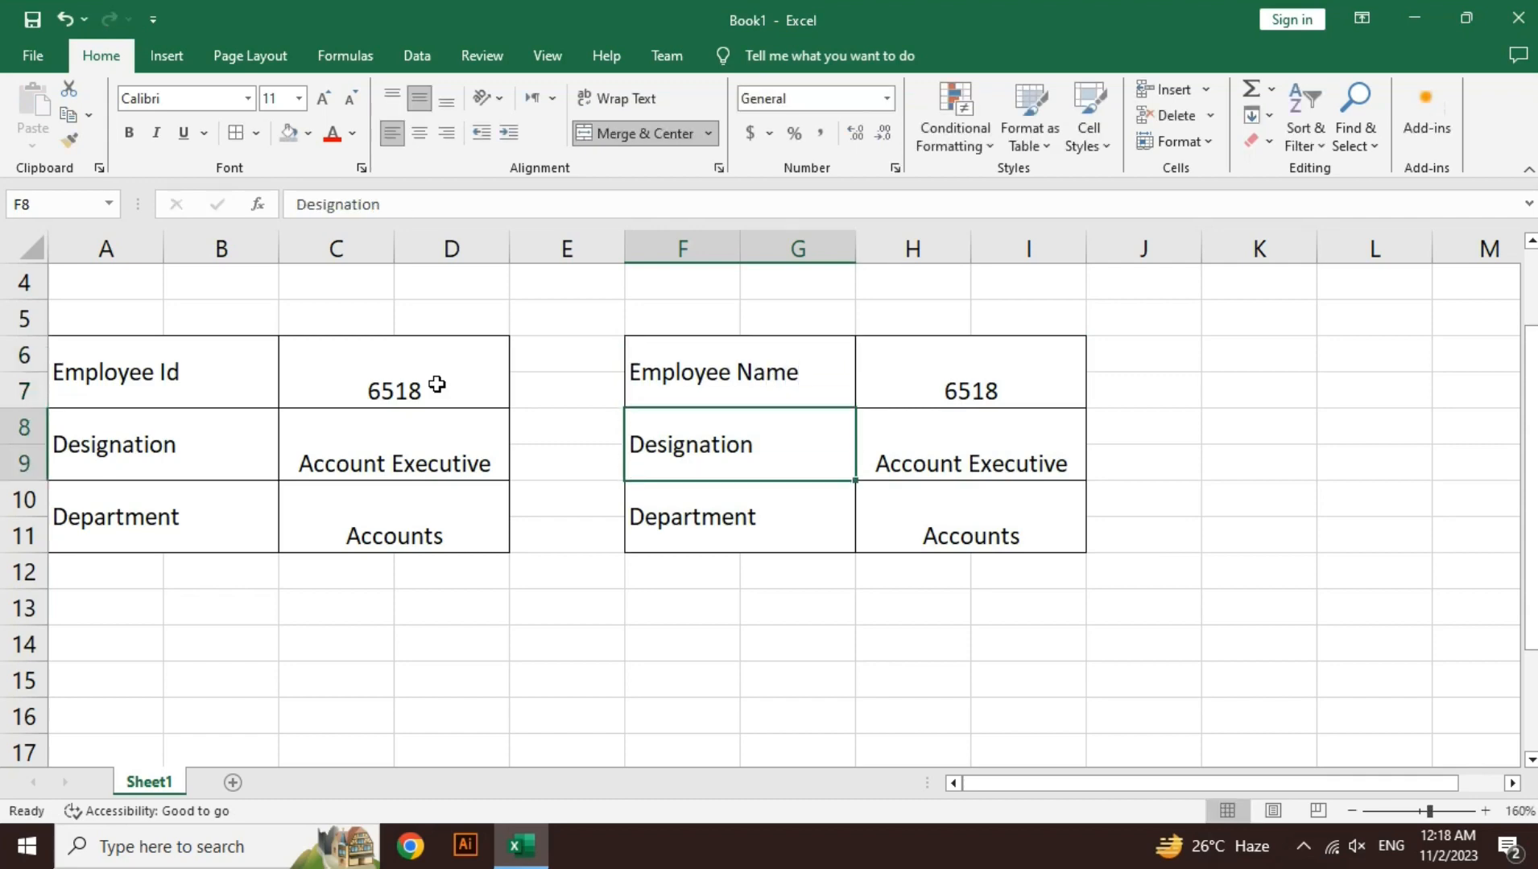
Step: Replace the remaining two labels of the copied table with Month in F8 and Days Worked in F10
{"action": "type", "text": "MOnth"}
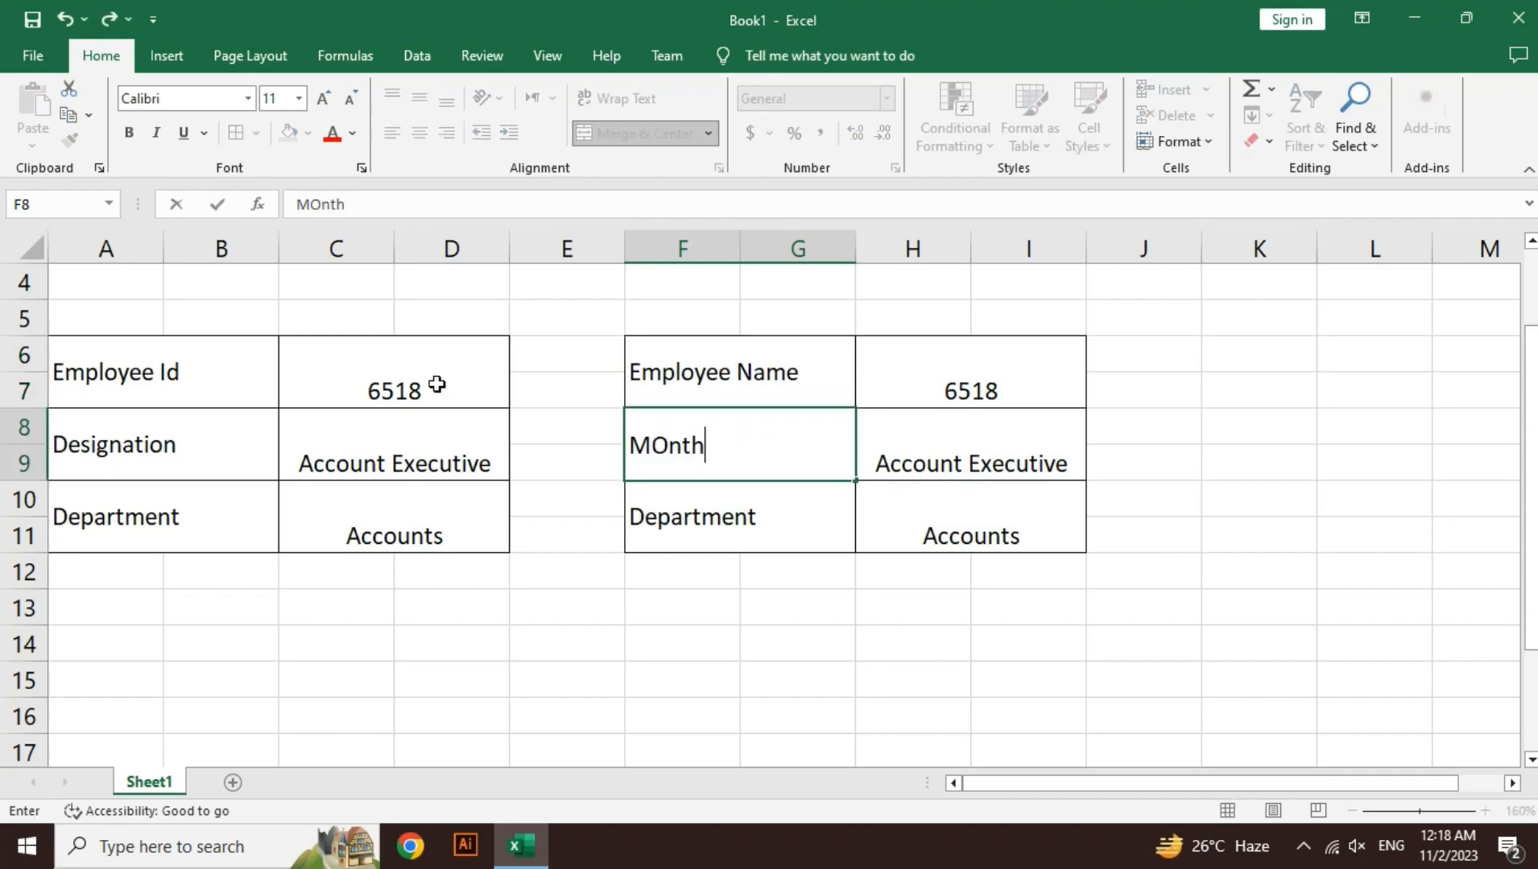
{"action": "key", "text": "BackSpace"}
{"action": "key", "text": "BackSpace"}
{"action": "key", "text": "BackSpace"}
{"action": "type", "text": "nth"}
{"action": "key", "text": "Return"}
{"action": "type", "text": "Days"}
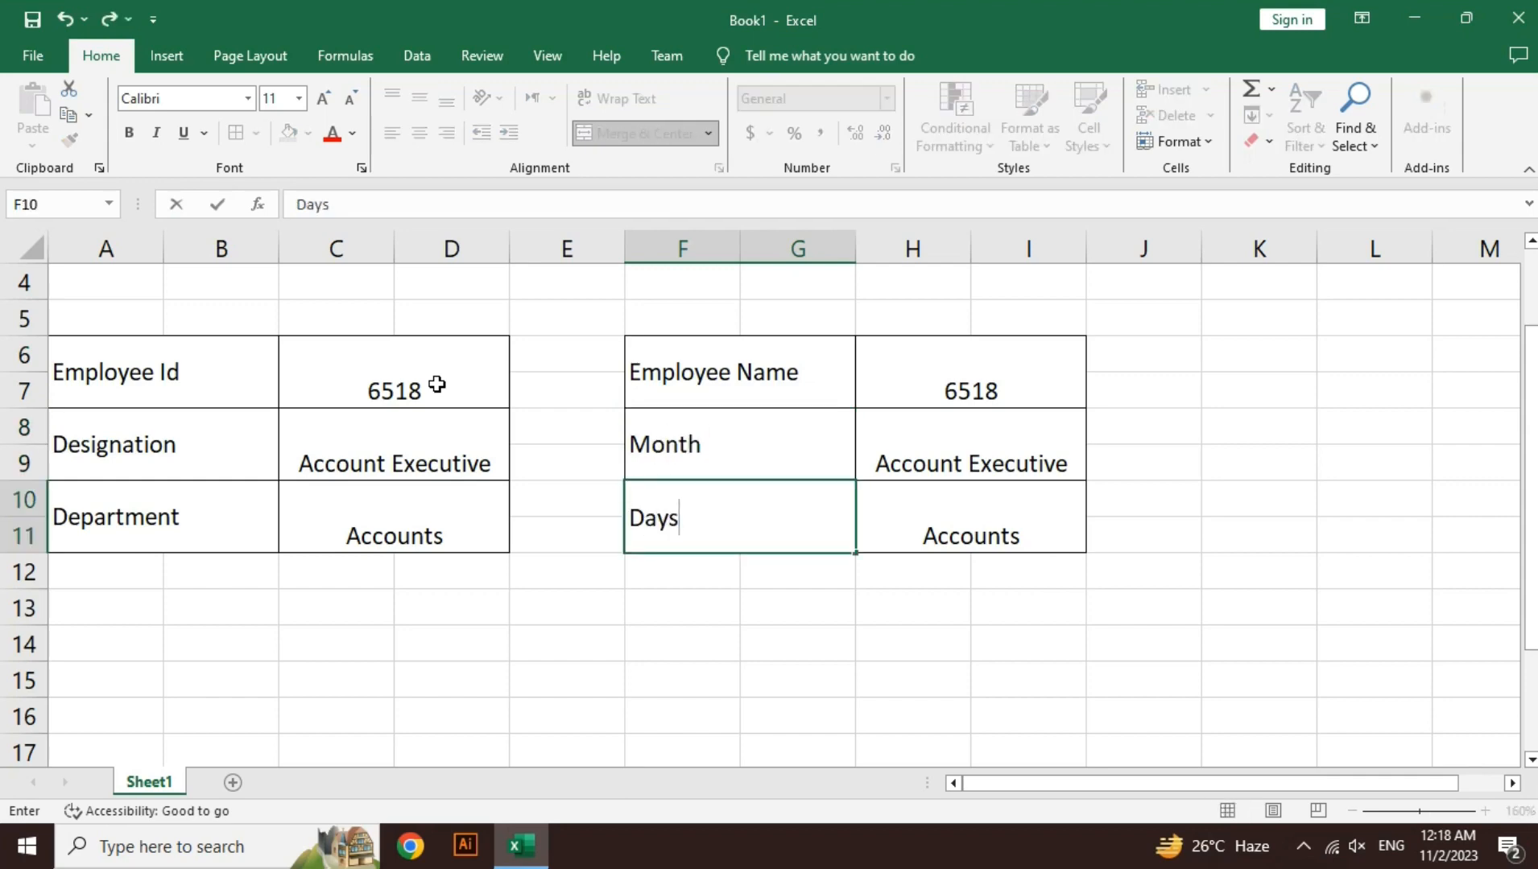
{"action": "type", "text": " Word"}
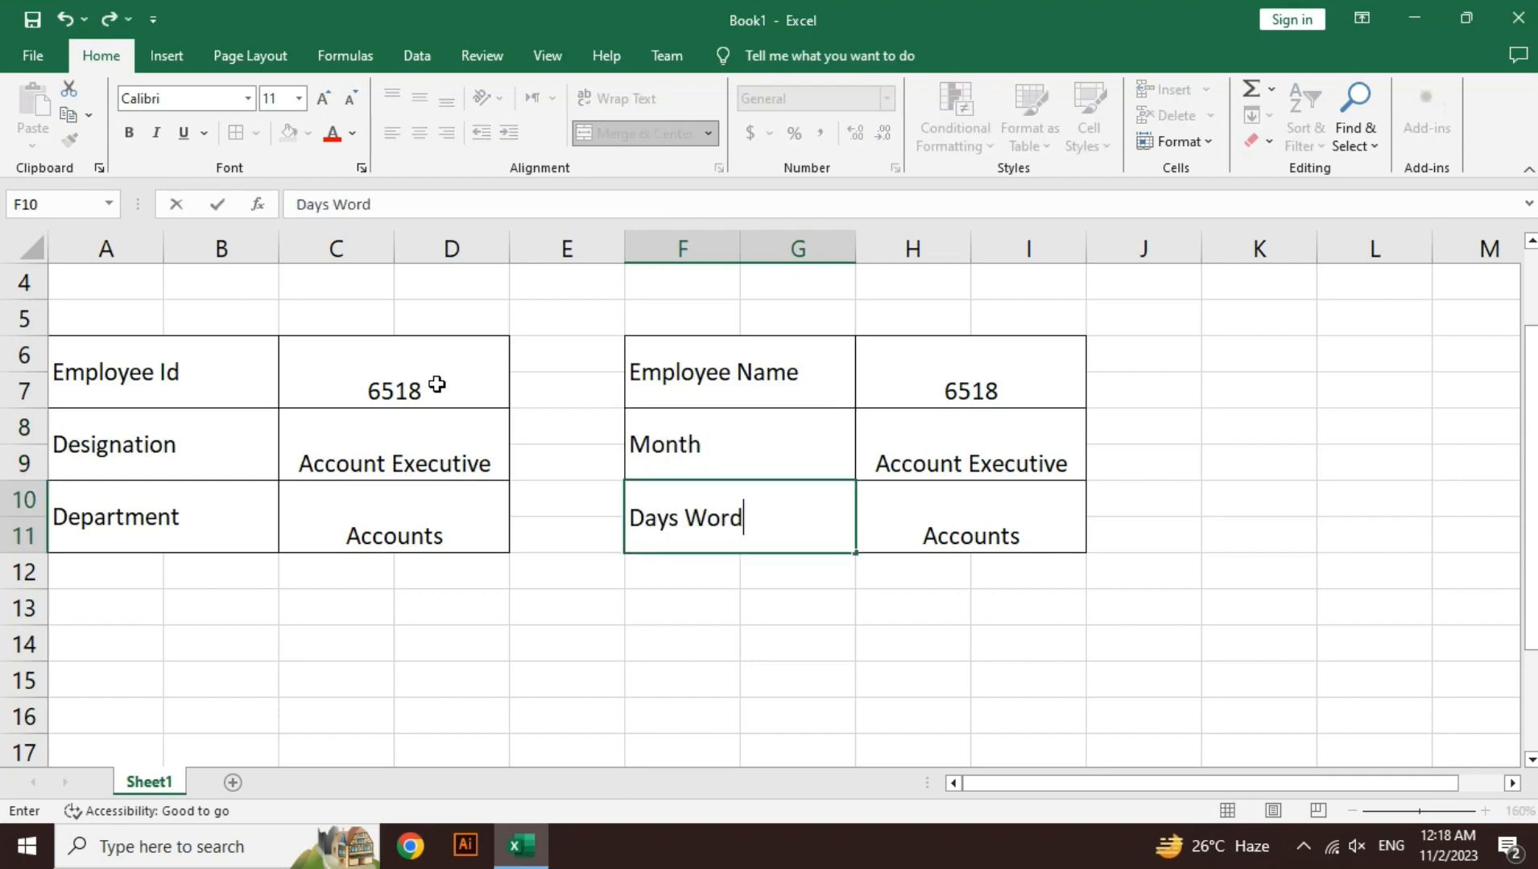
{"action": "key", "text": "BackSpace"}
{"action": "type", "text": "ked"}
{"action": "key", "text": "Return"}
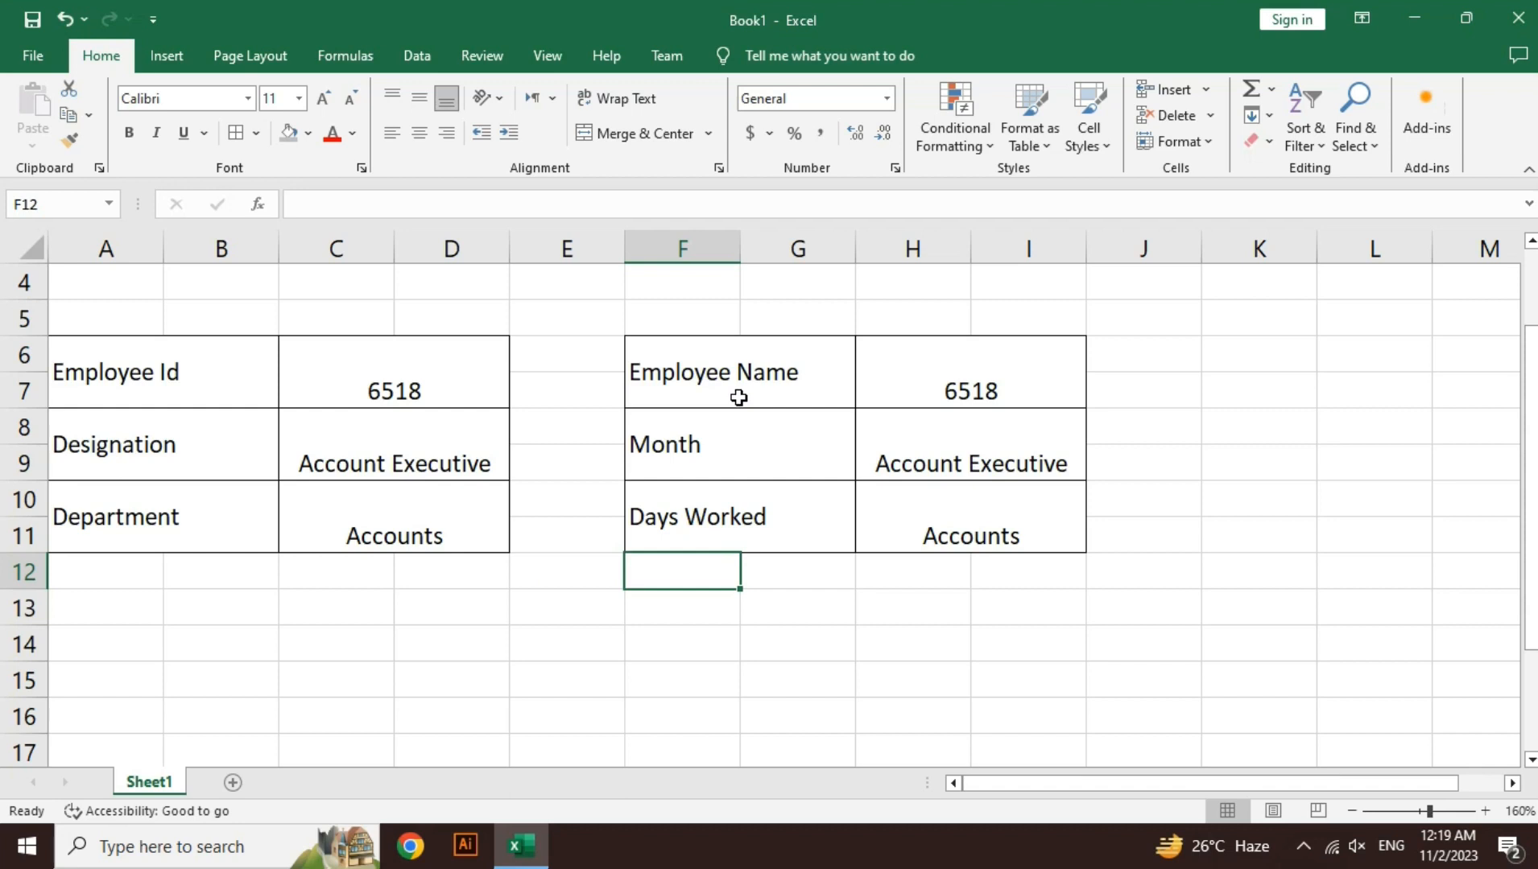
Step: Apply Middle Align and left alignment to the contents of both employee tables, A6:I11
{"action": "left_click", "coordinate": [150, 414]}
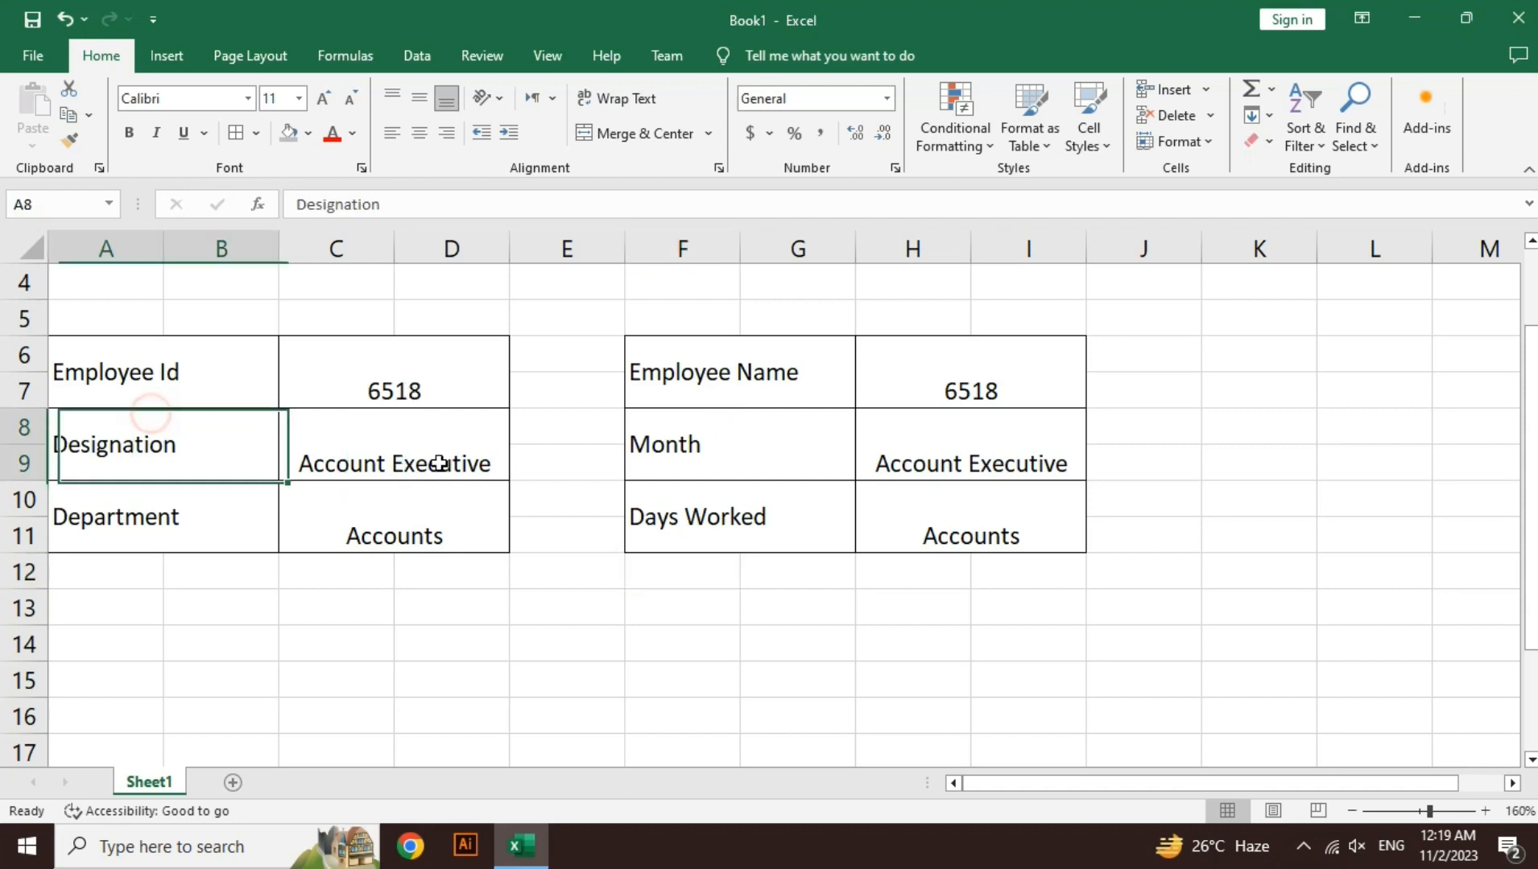
{"action": "left_click_drag", "start_coordinate": [439, 464], "coordinate": [947, 544]}
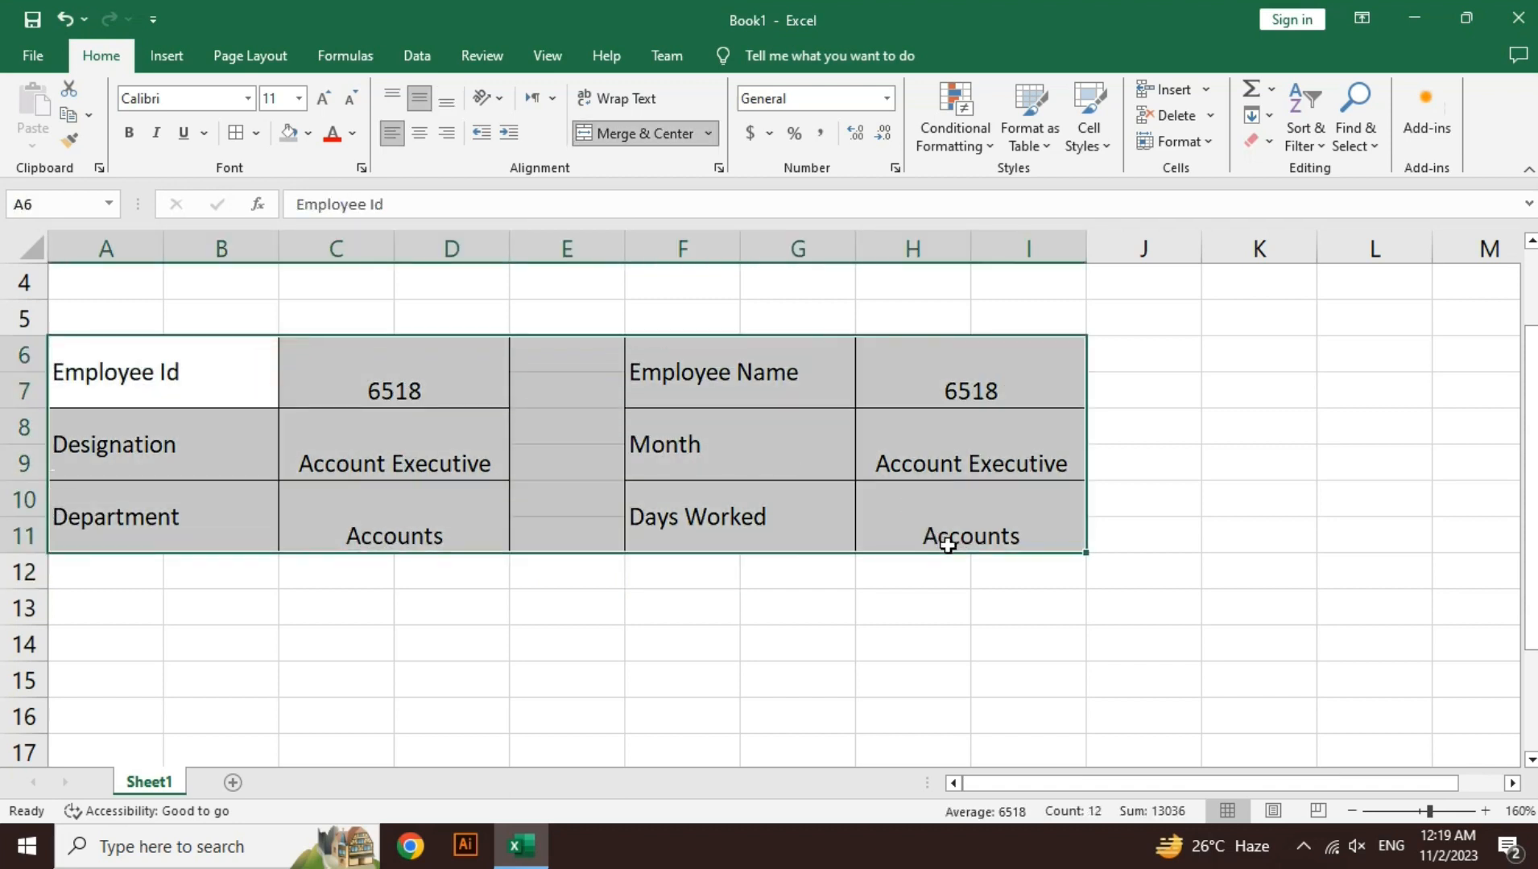
{"action": "left_click", "coordinate": [394, 92]}
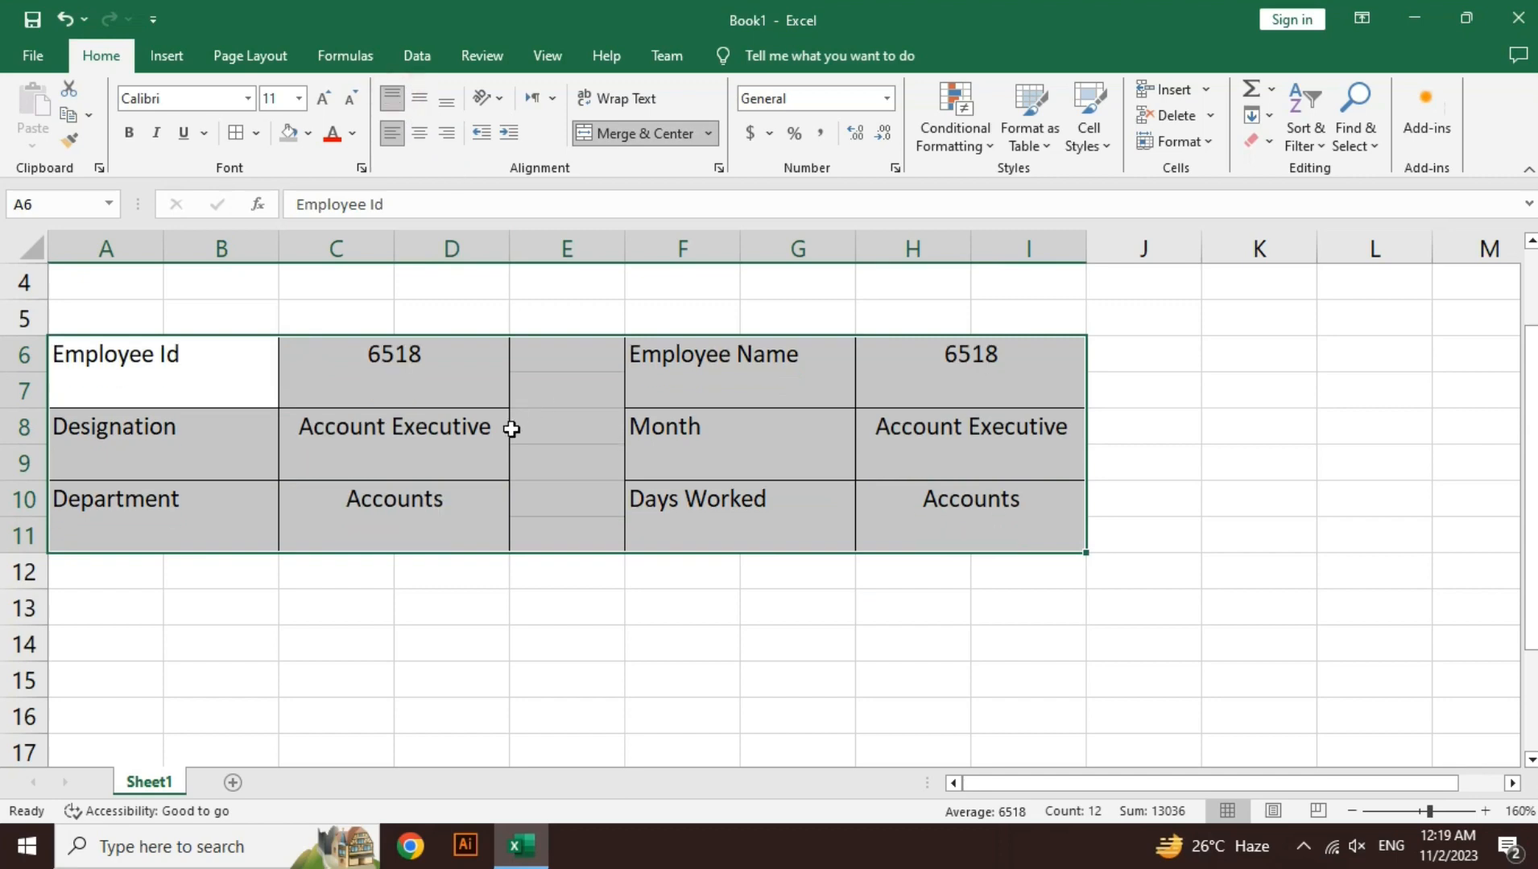
{"action": "left_click", "coordinate": [420, 98]}
{"action": "left_click", "coordinate": [417, 391]}
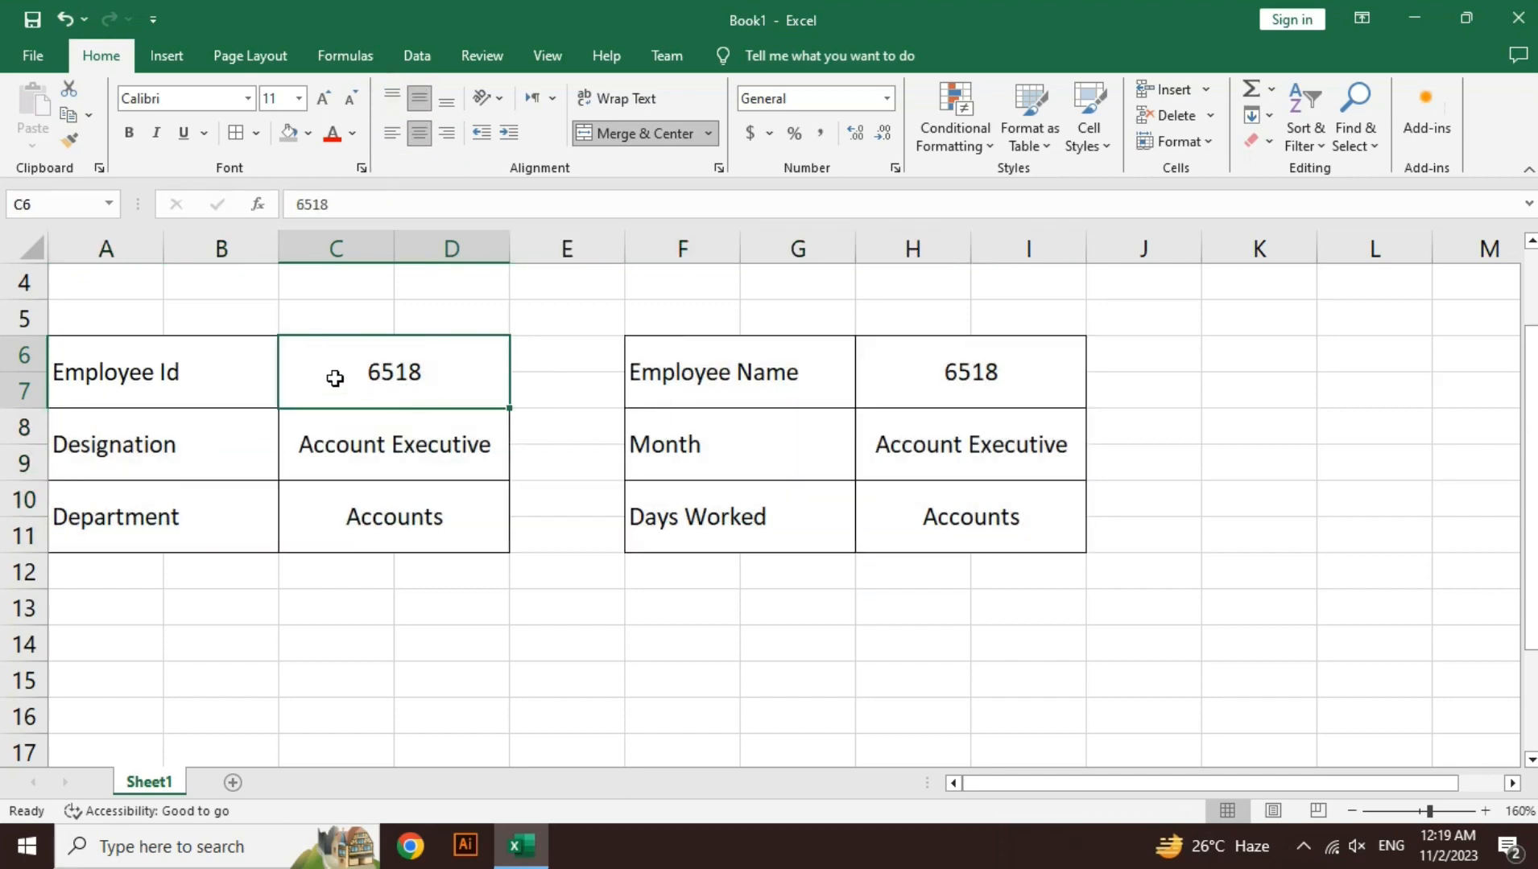
{"action": "left_click_drag", "start_coordinate": [254, 363], "coordinate": [446, 117]}
{"action": "left_click", "coordinate": [451, 565]}
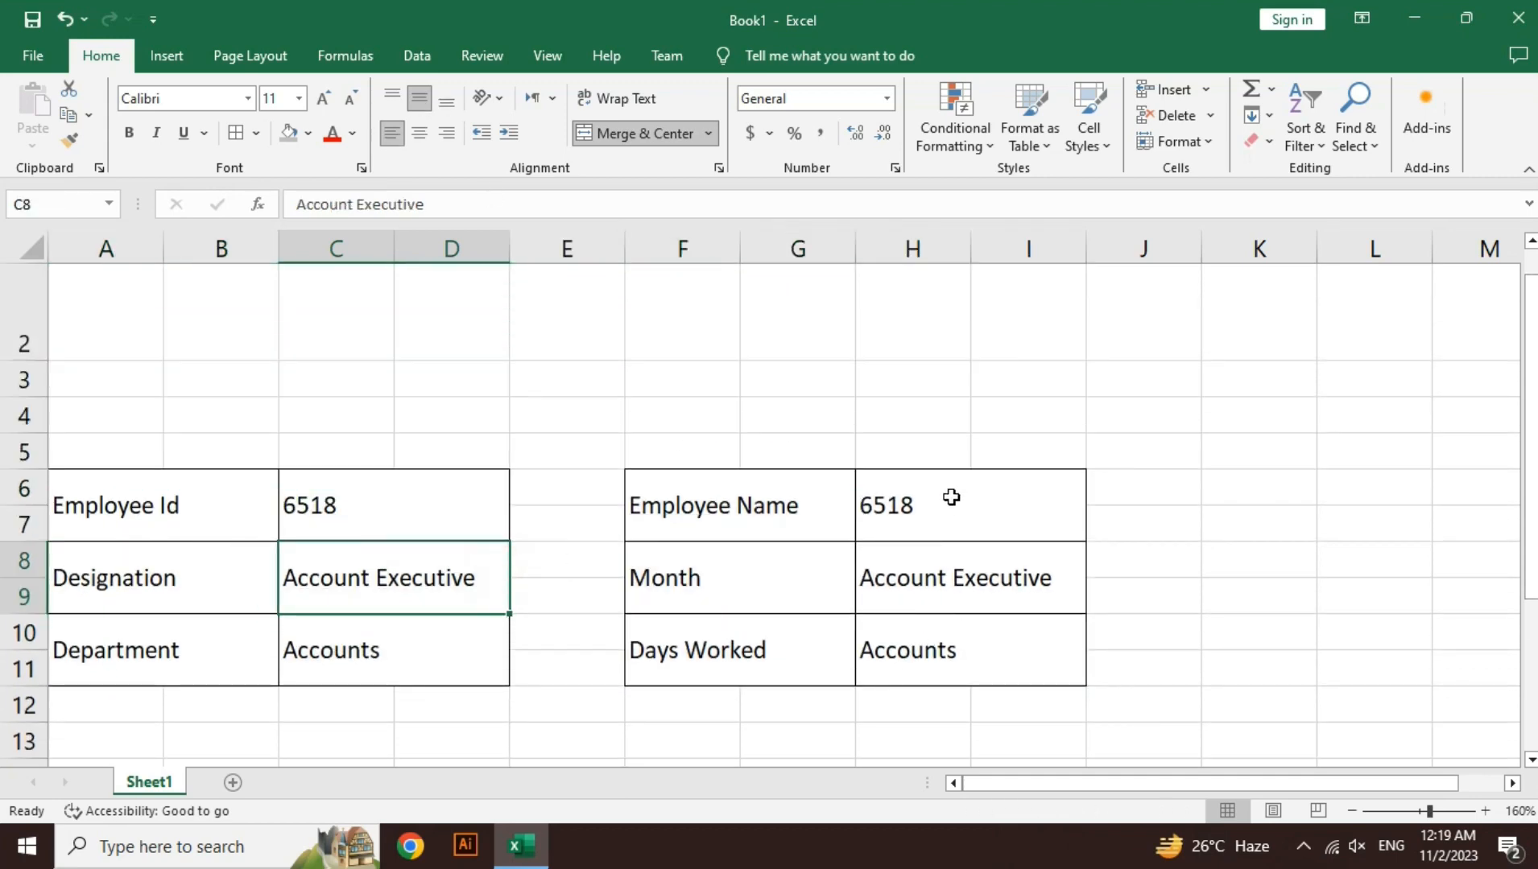
Step: Fill in the second table's values with the employee's full name, the month Jan and 22 days worked
{"action": "left_click", "coordinate": [952, 498]}
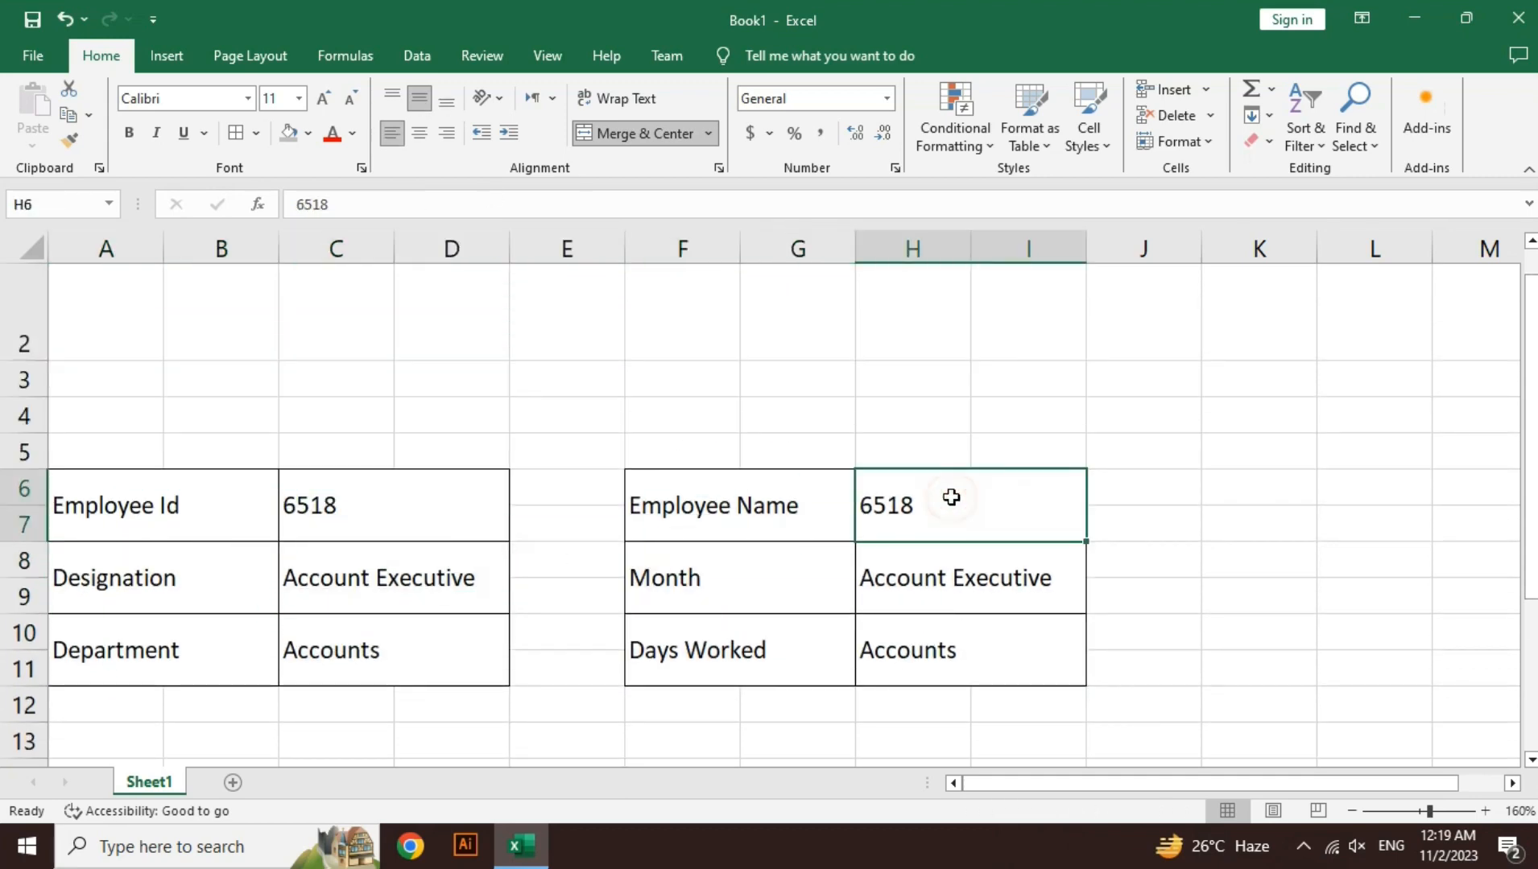
{"action": "type", "text": "Ali Ahmed"}
{"action": "key", "text": "Return"}
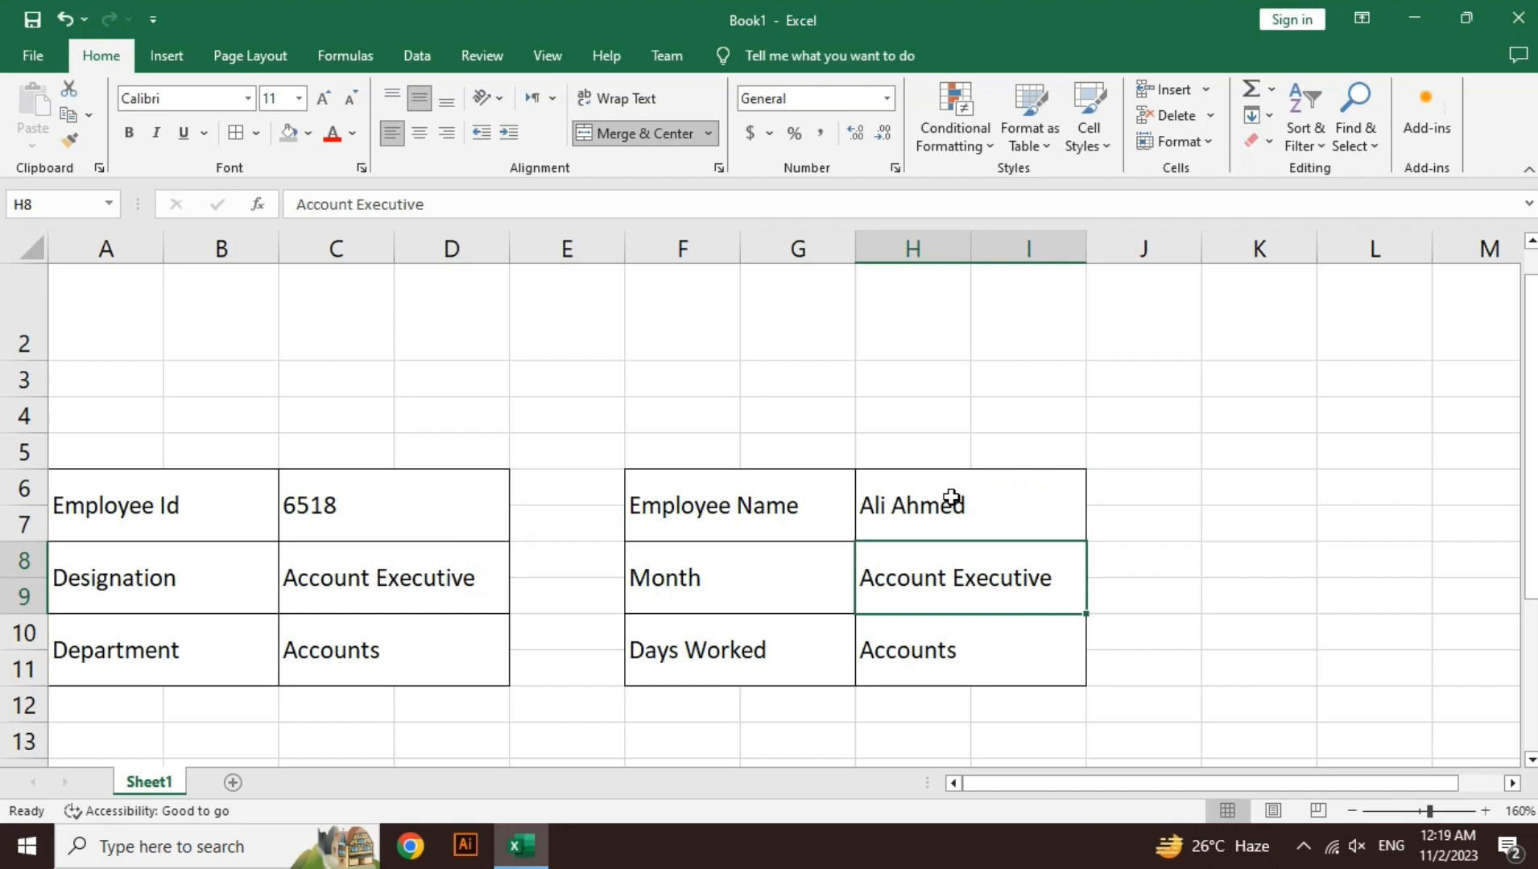
{"action": "type", "text": "Jan"}
{"action": "key", "text": "Return"}
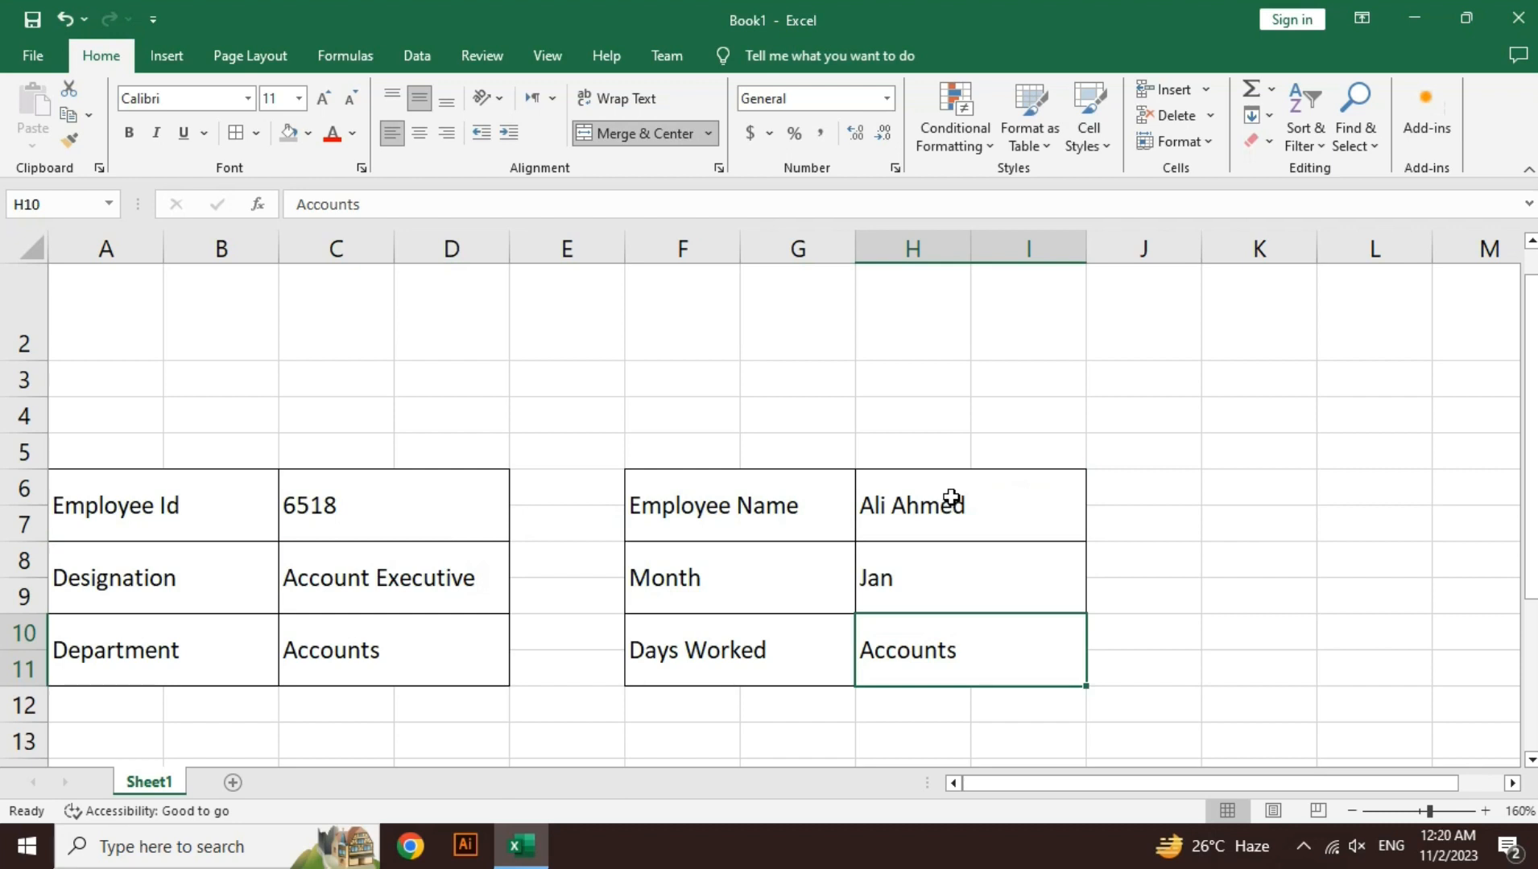
{"action": "type", "text": "22"}
{"action": "key", "text": "Return"}
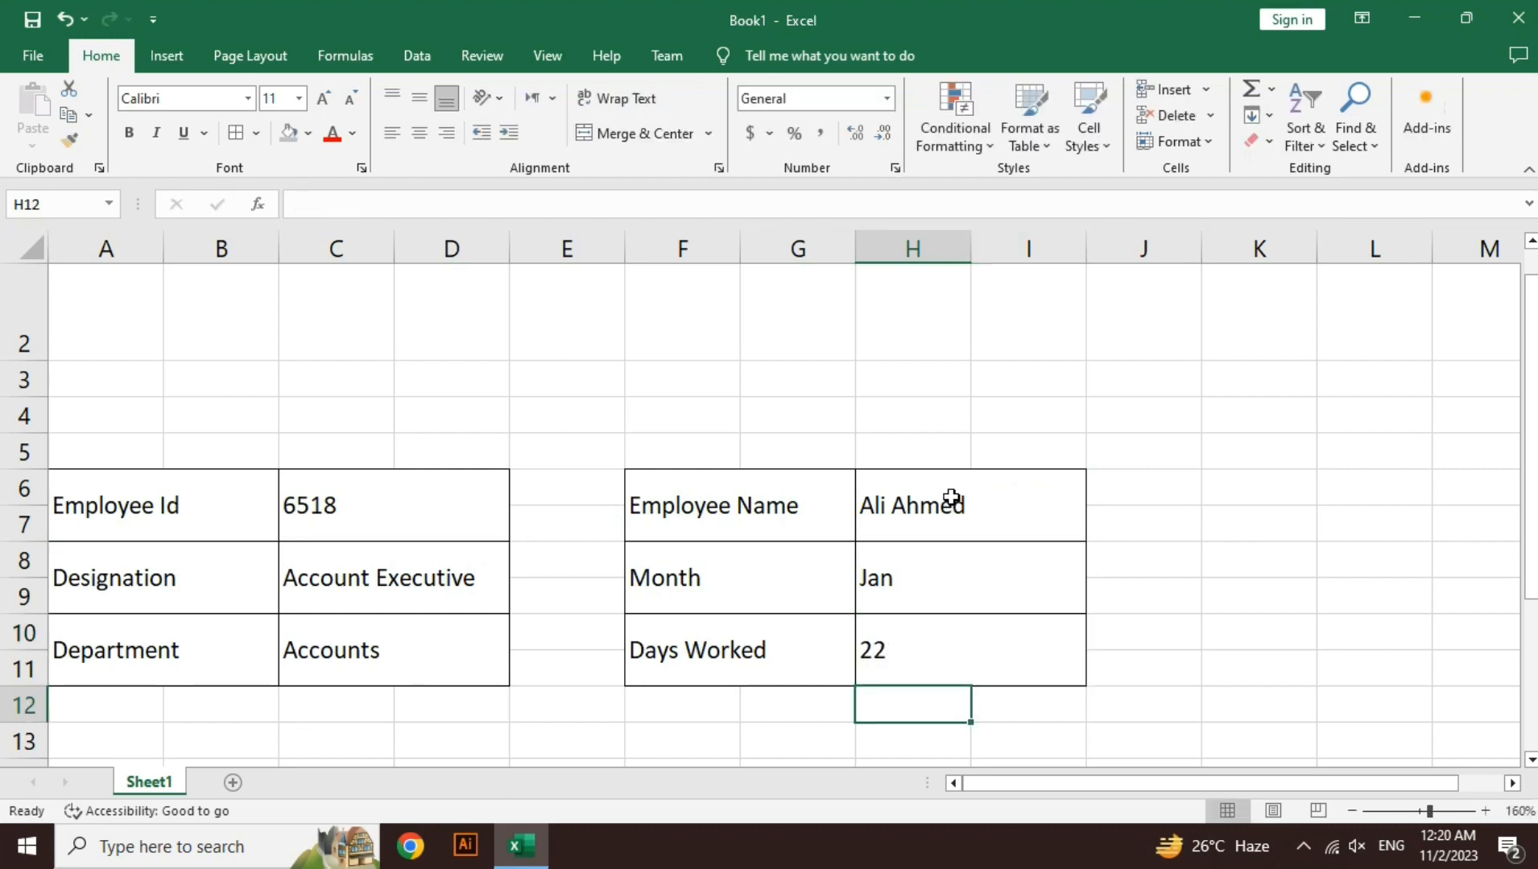
Step: Merge and center cells A14:D15 below the first employee table
{"action": "key", "text": "Left"}
{"action": "key", "text": "Left"}
{"action": "key", "text": "Left"}
{"action": "key", "text": "Left"}
{"action": "key", "text": "Left"}
{"action": "key", "text": "Left"}
{"action": "key", "text": "Left"}
{"action": "key", "text": "Down"}
{"action": "key", "text": "Down"}
{"action": "key", "text": "Down"}
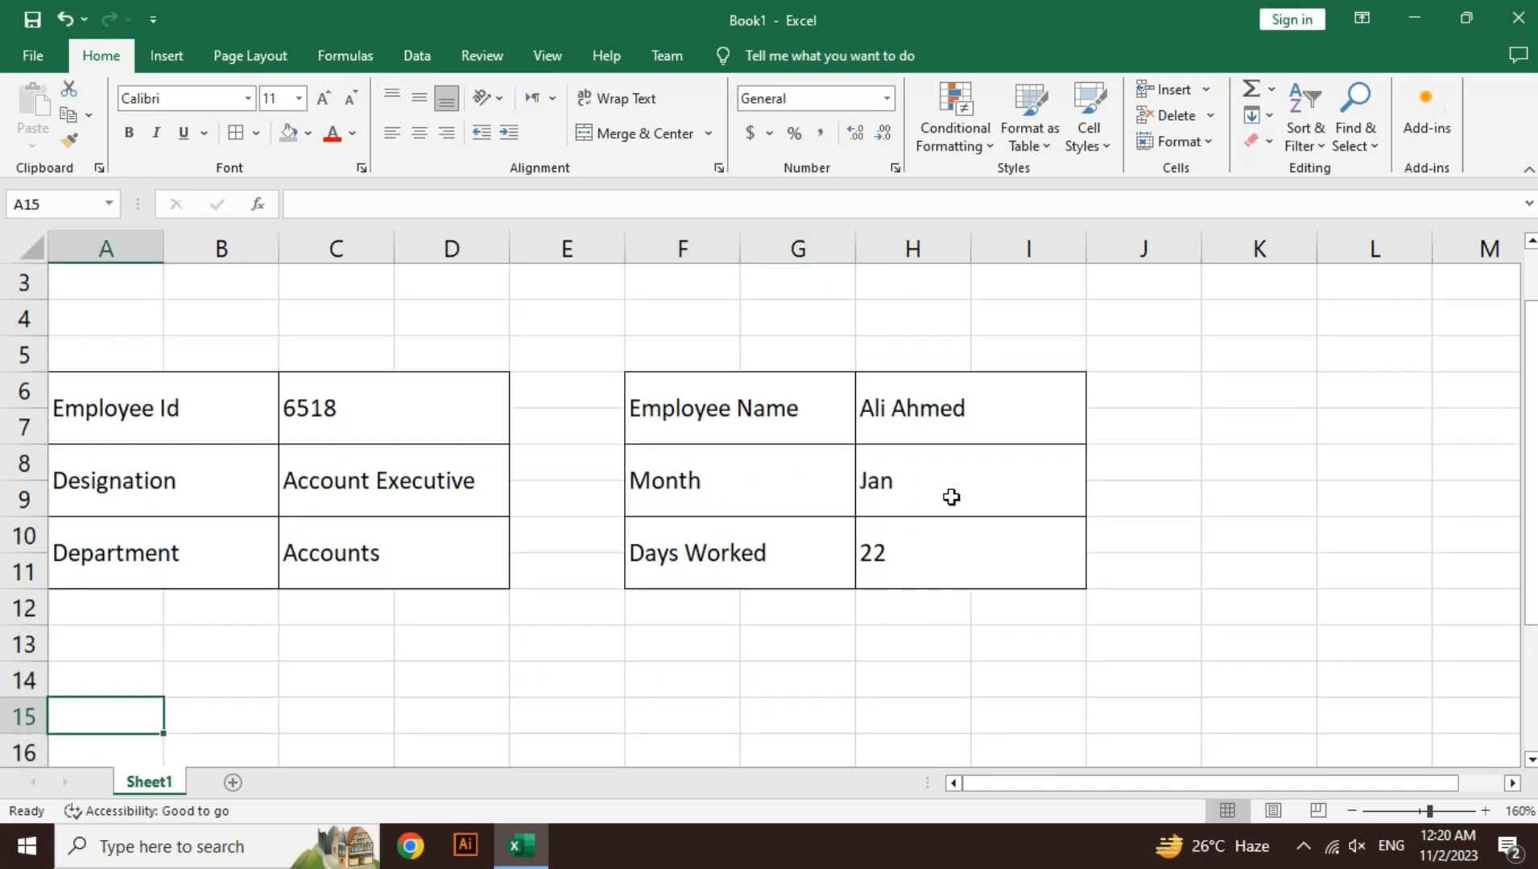
{"action": "key", "text": "Down"}
{"action": "key", "text": "Up"}
{"action": "key", "text": "Up"}
{"action": "key", "text": "Up"}
{"action": "key", "text": "Up"}
{"action": "key", "text": "Up"}
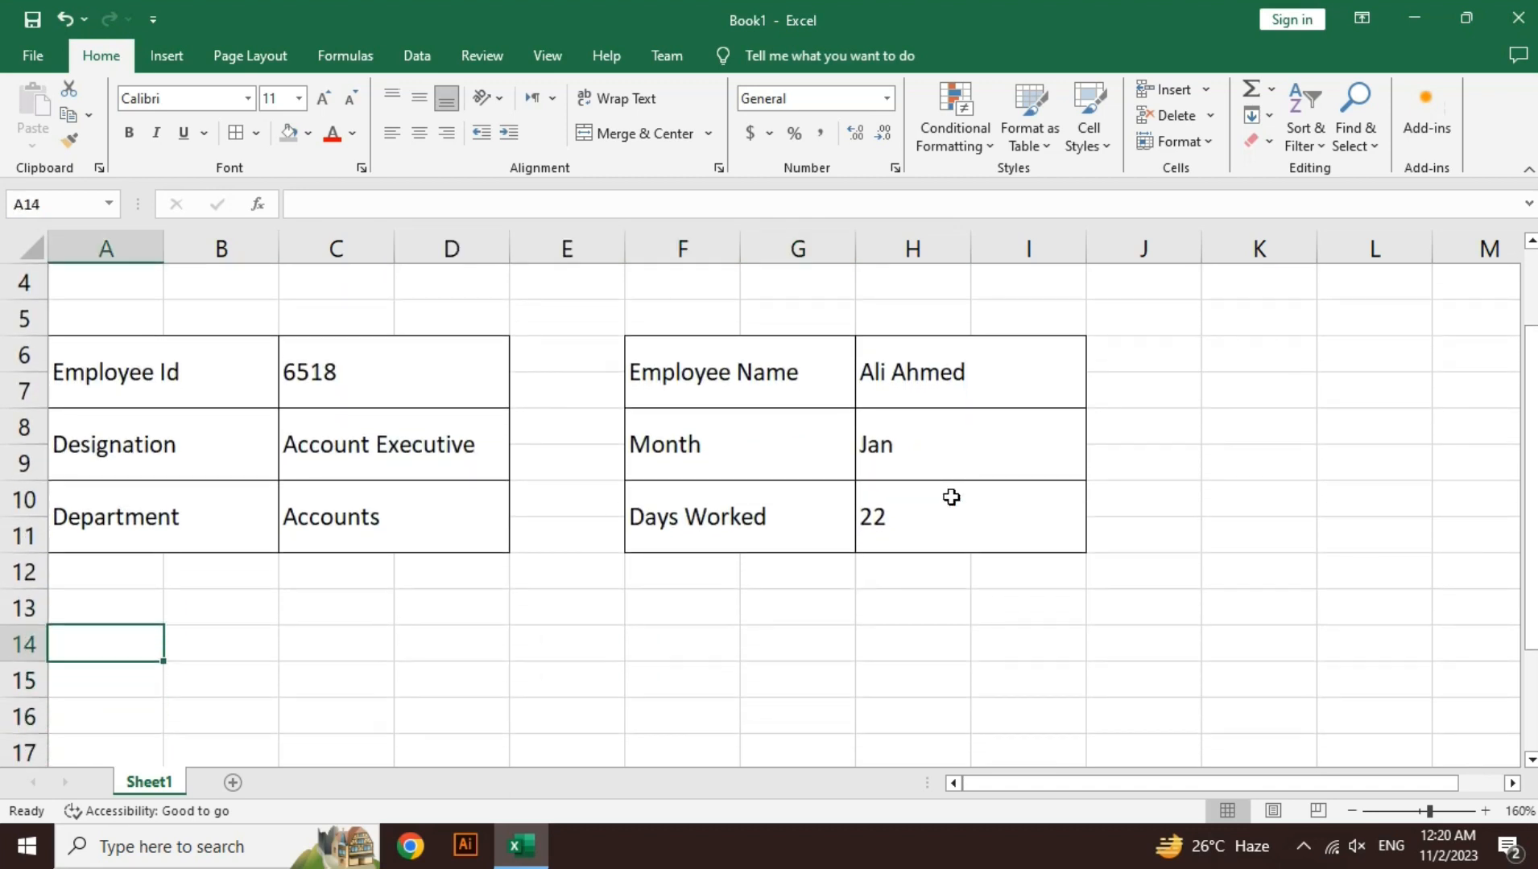
{"action": "key", "text": "Up"}
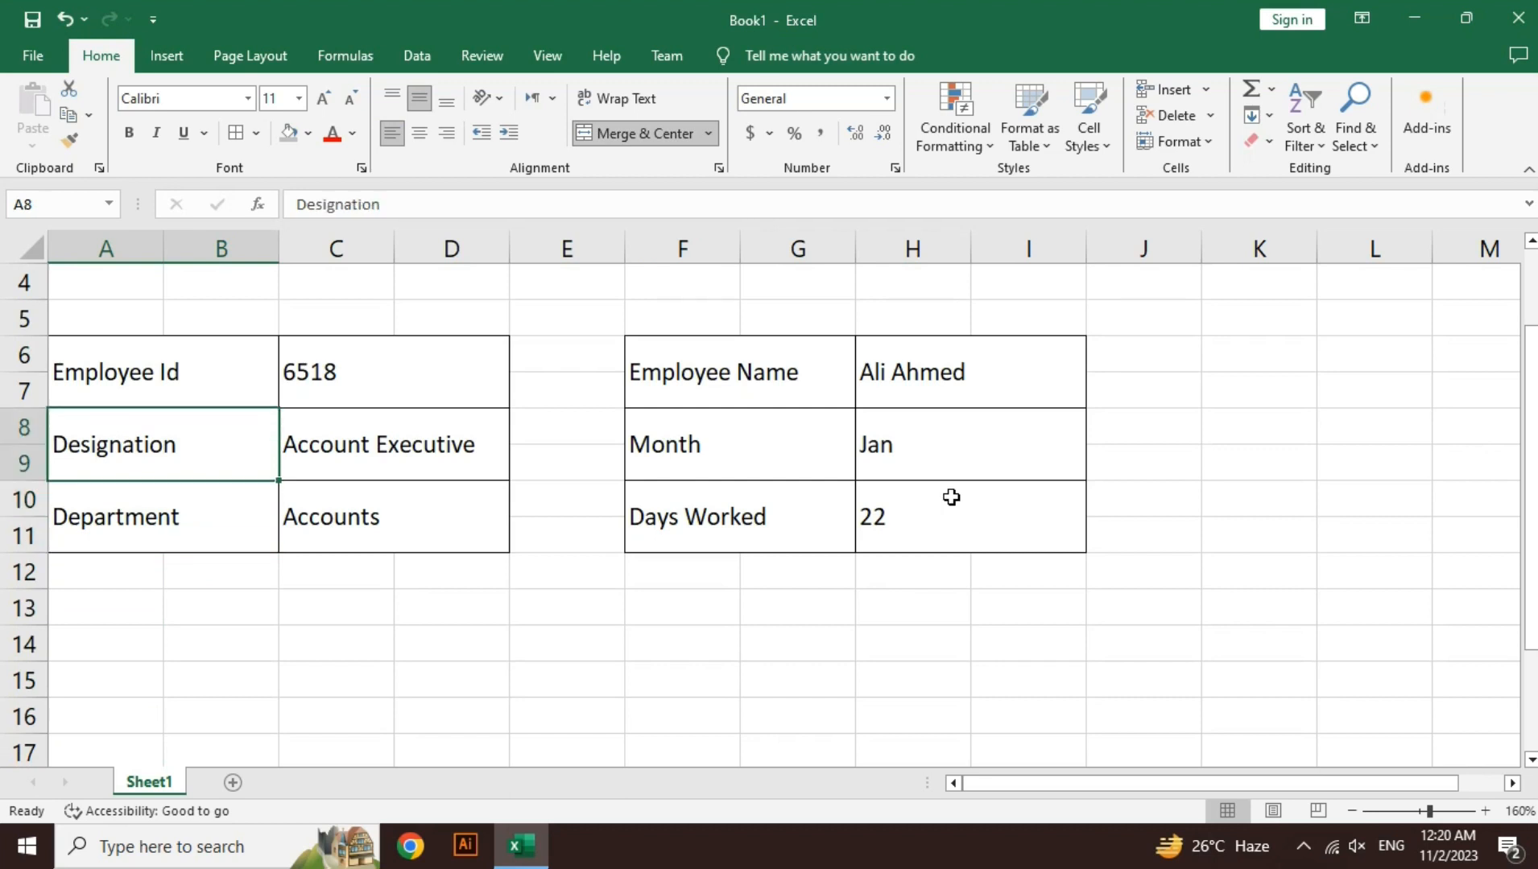
{"action": "key", "text": "Up"}
{"action": "key", "text": "Down"}
{"action": "key", "text": "Down"}
{"action": "key", "text": "Down"}
{"action": "key", "text": "Down"}
{"action": "key", "text": "Down"}
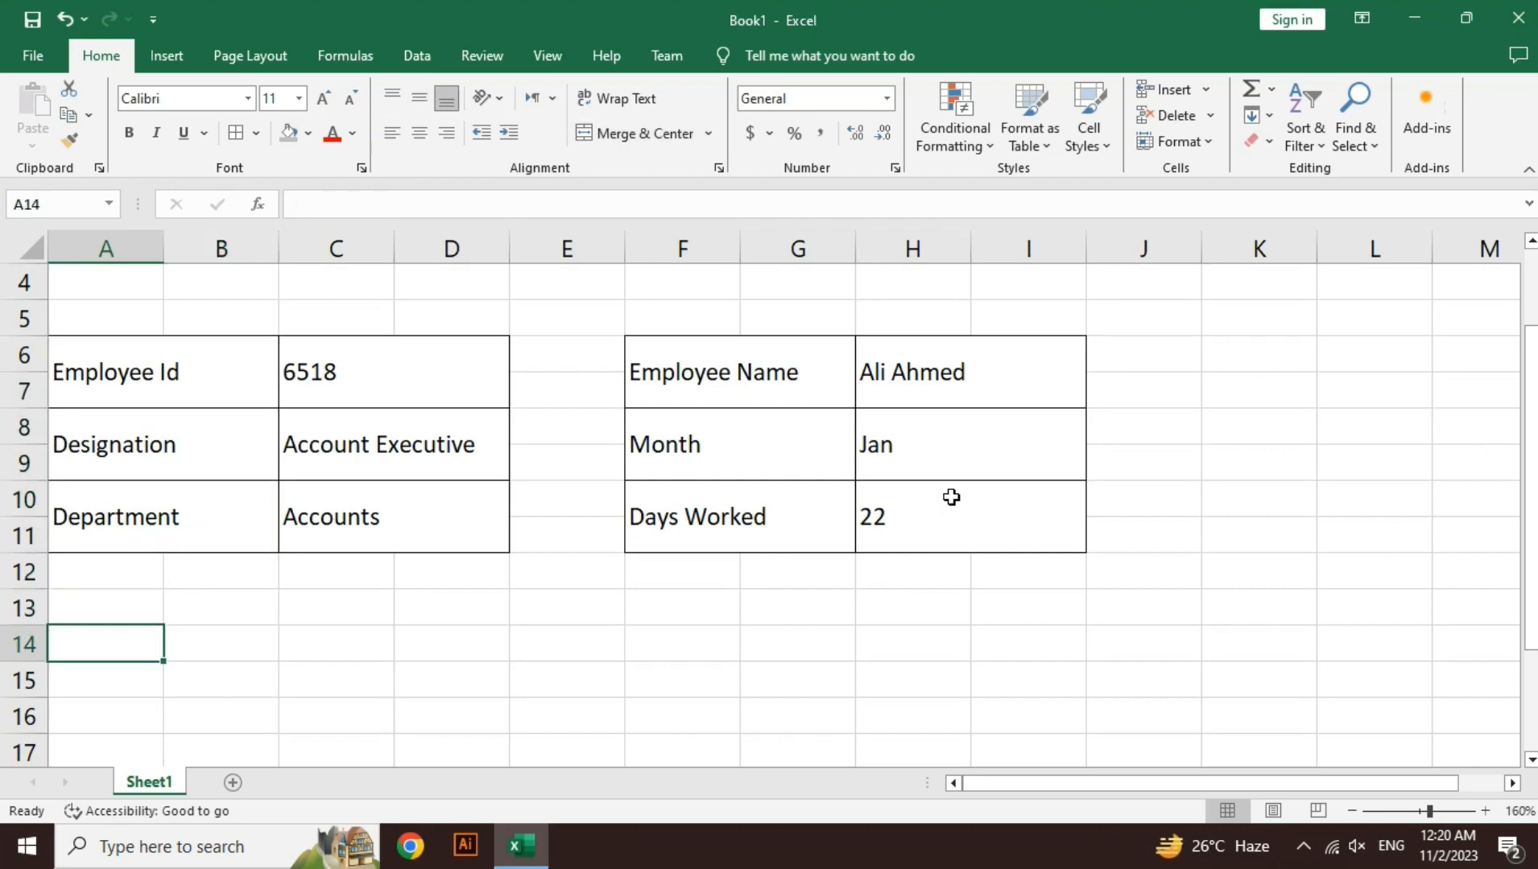
{"action": "key", "text": "shift+Right"}
{"action": "key", "text": "shift+Right"}
{"action": "key", "text": "shift+Right"}
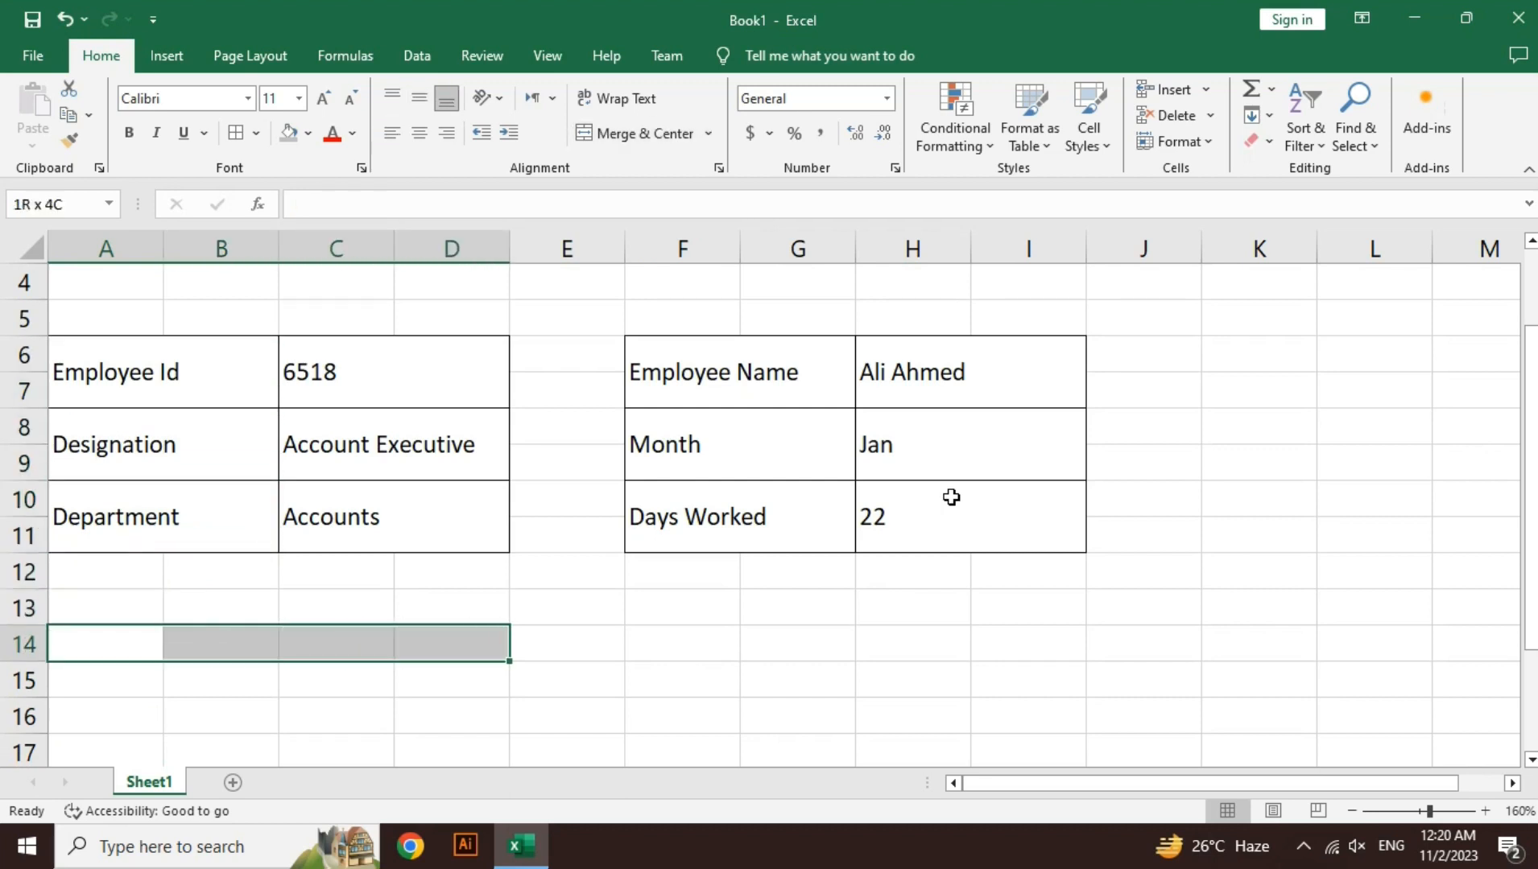
{"action": "key", "text": "shift+Down"}
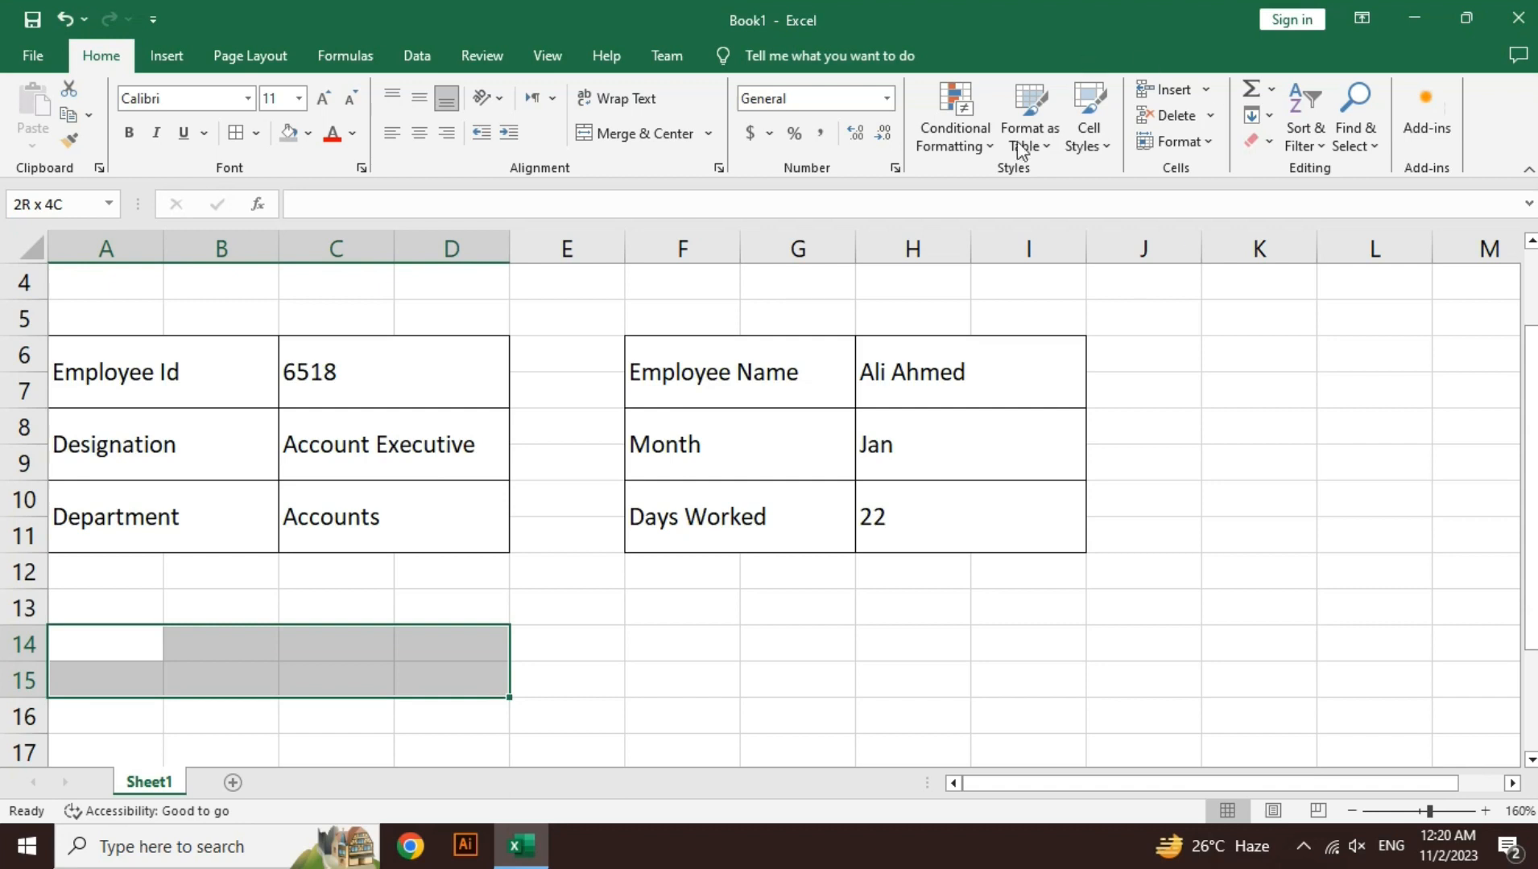
{"action": "left_click", "coordinate": [643, 134]}
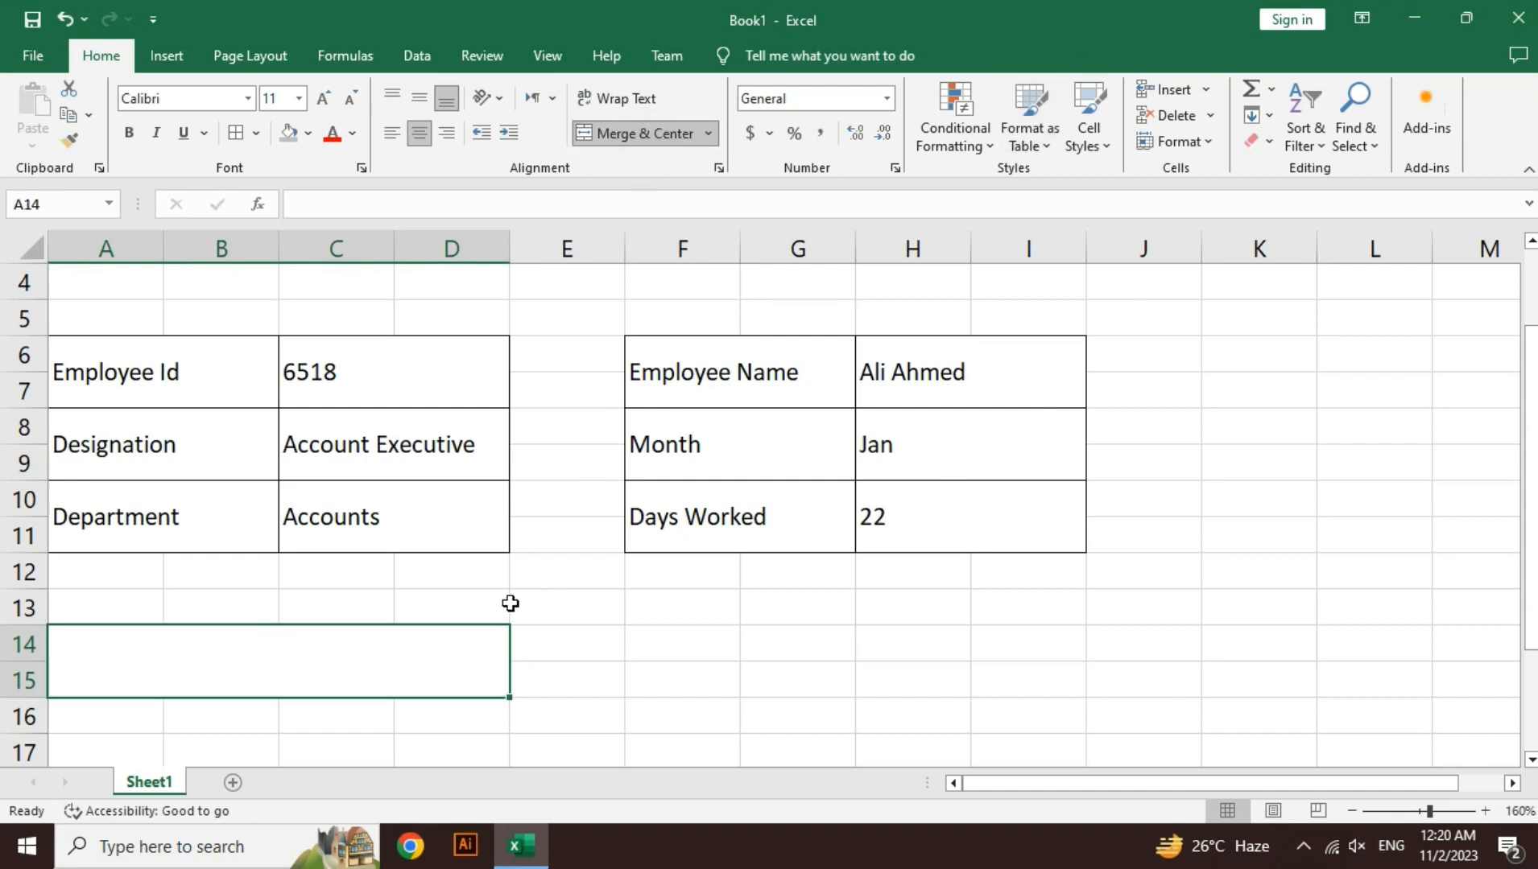
Step: Enter the heading Income in the merged cell A14, enlarge its font to size 16 and apply Middle Align
{"action": "type", "text": "Income"}
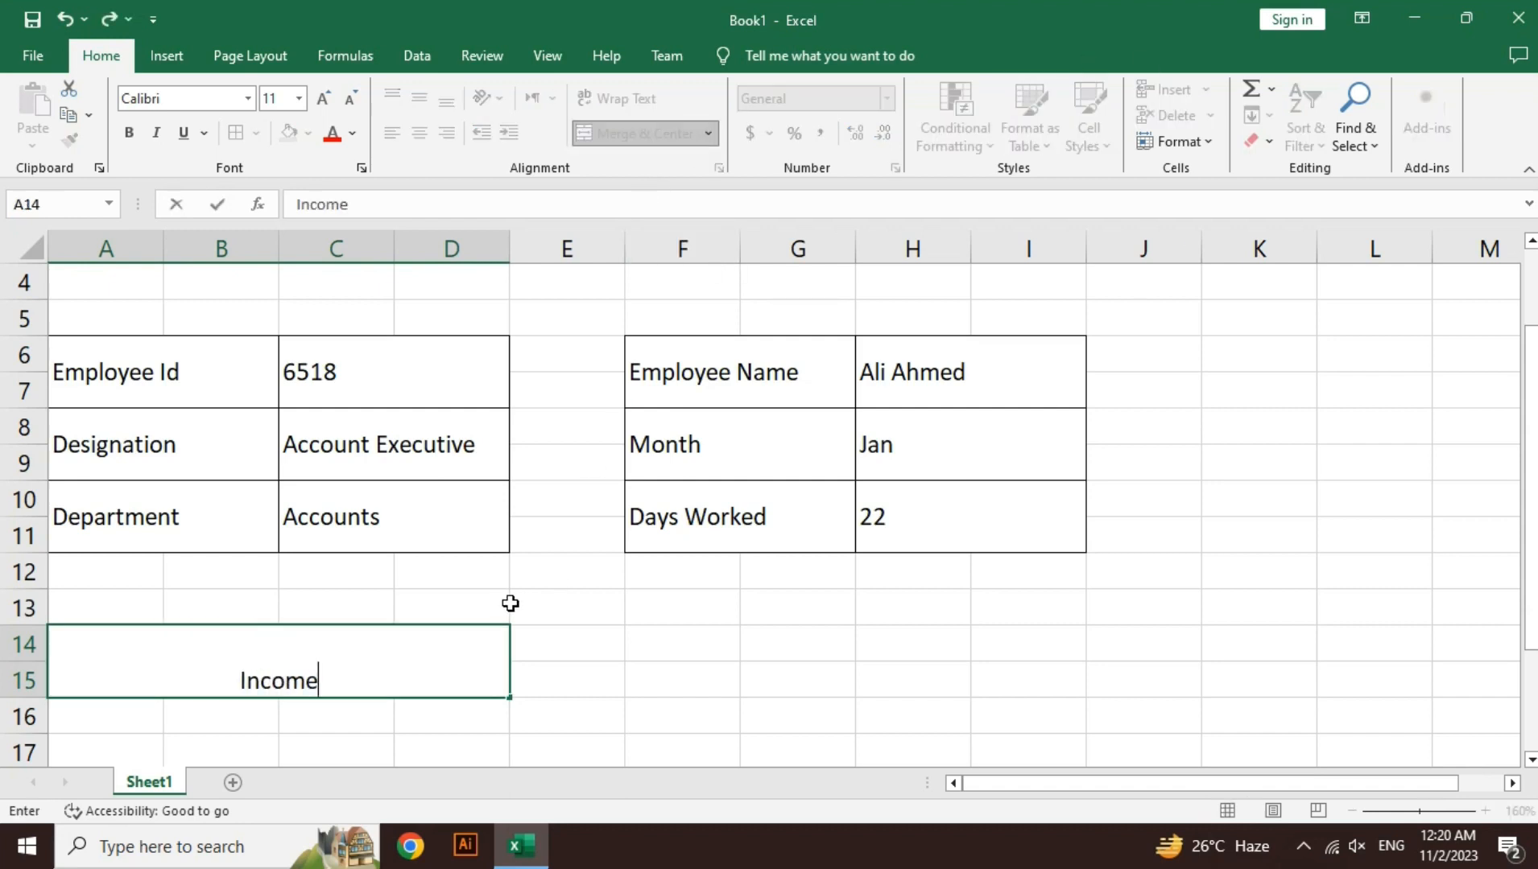
{"action": "key", "text": "Return"}
{"action": "key", "text": "Up"}
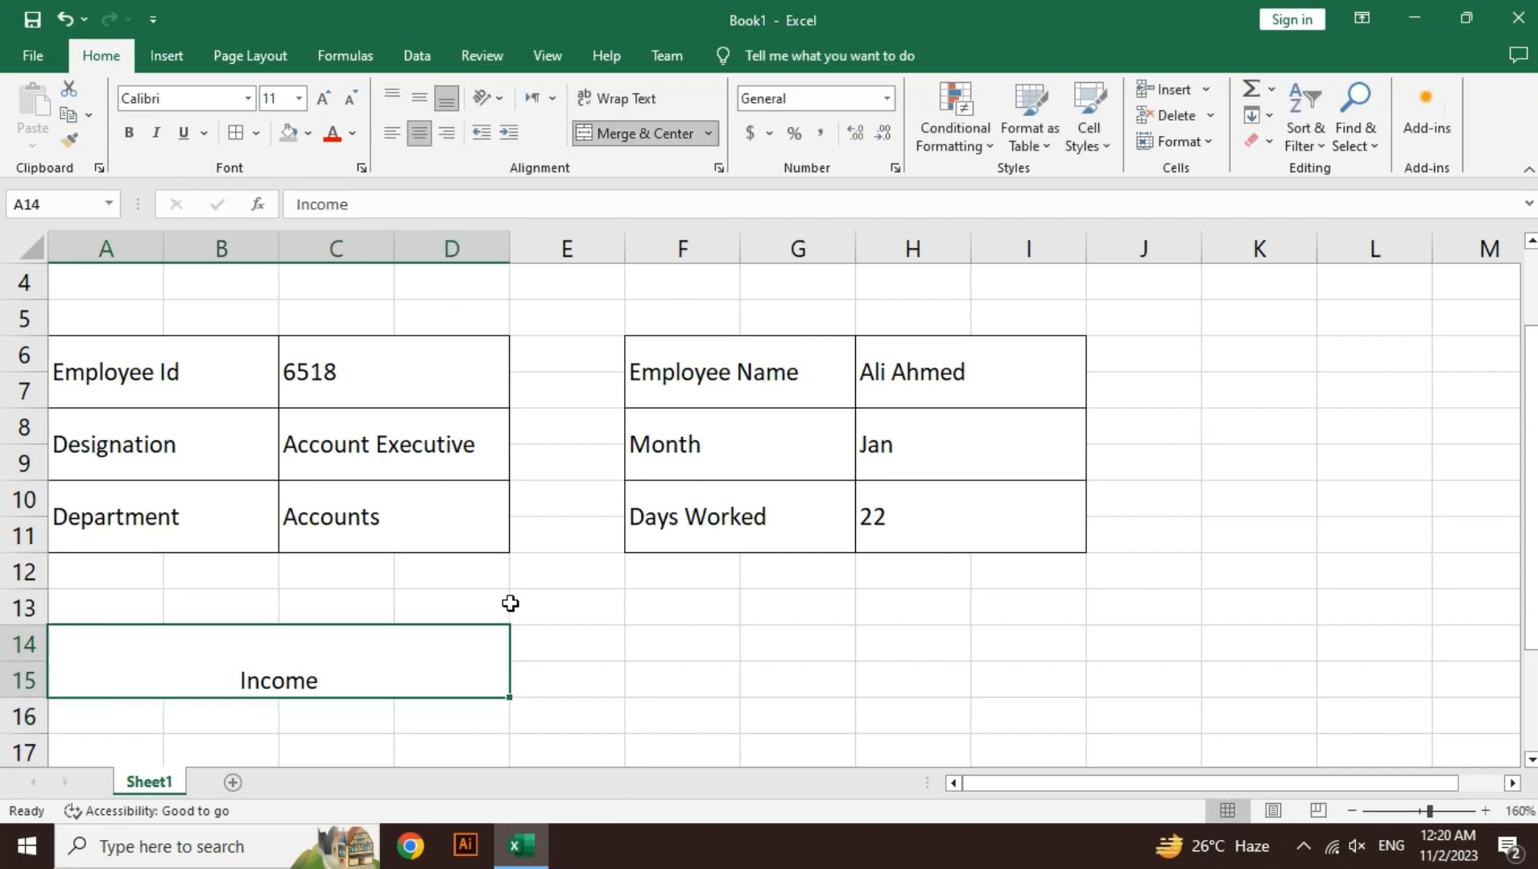
{"action": "left_click", "coordinate": [319, 100]}
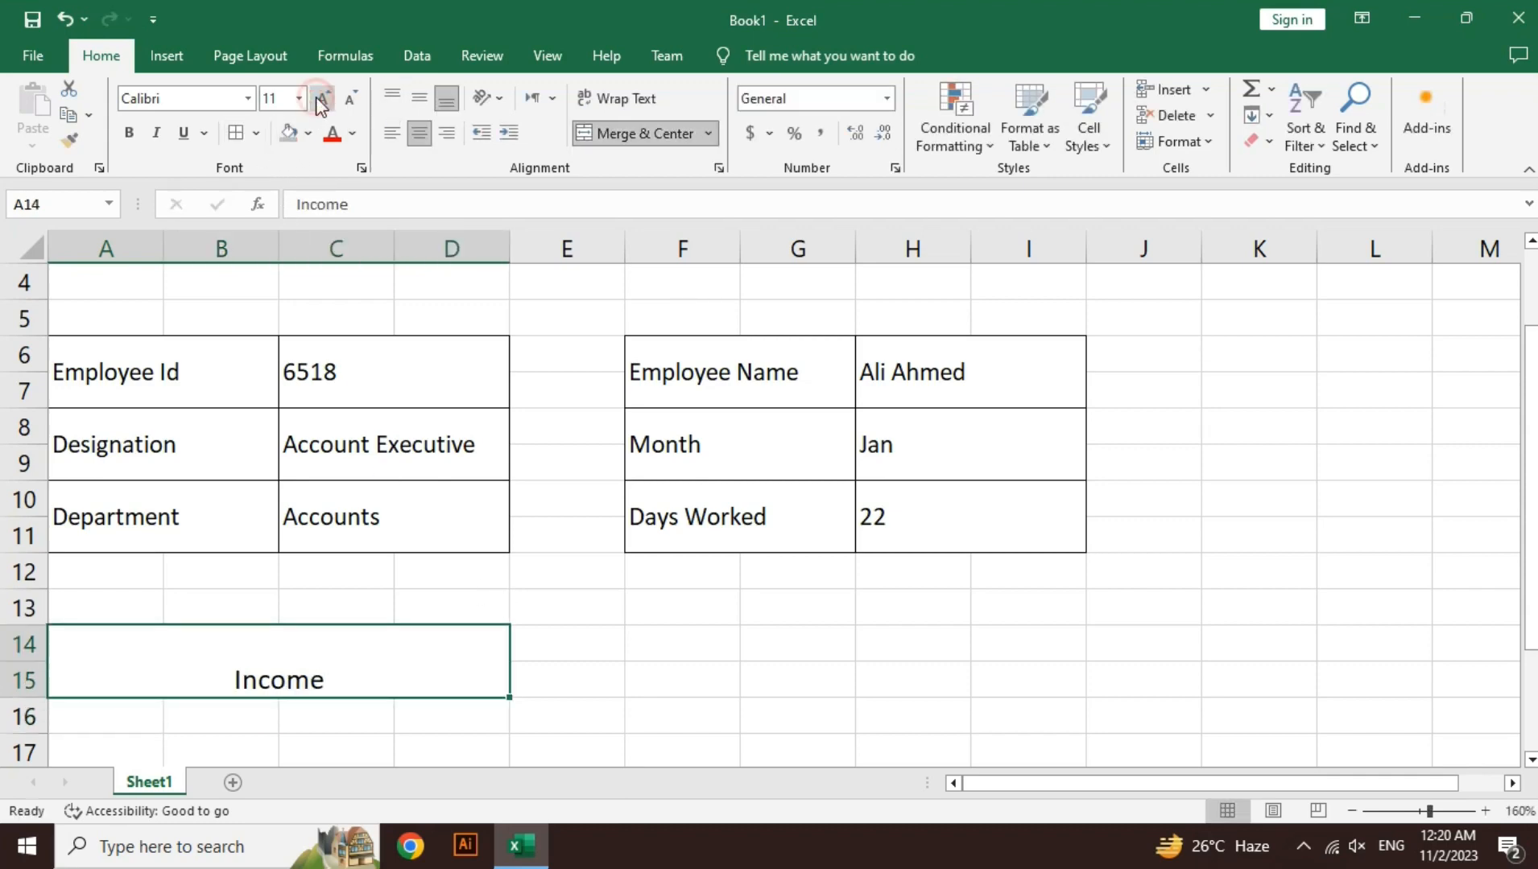
{"action": "left_click", "coordinate": [320, 100]}
{"action": "left_click", "coordinate": [319, 100]}
{"action": "left_click", "coordinate": [418, 98]}
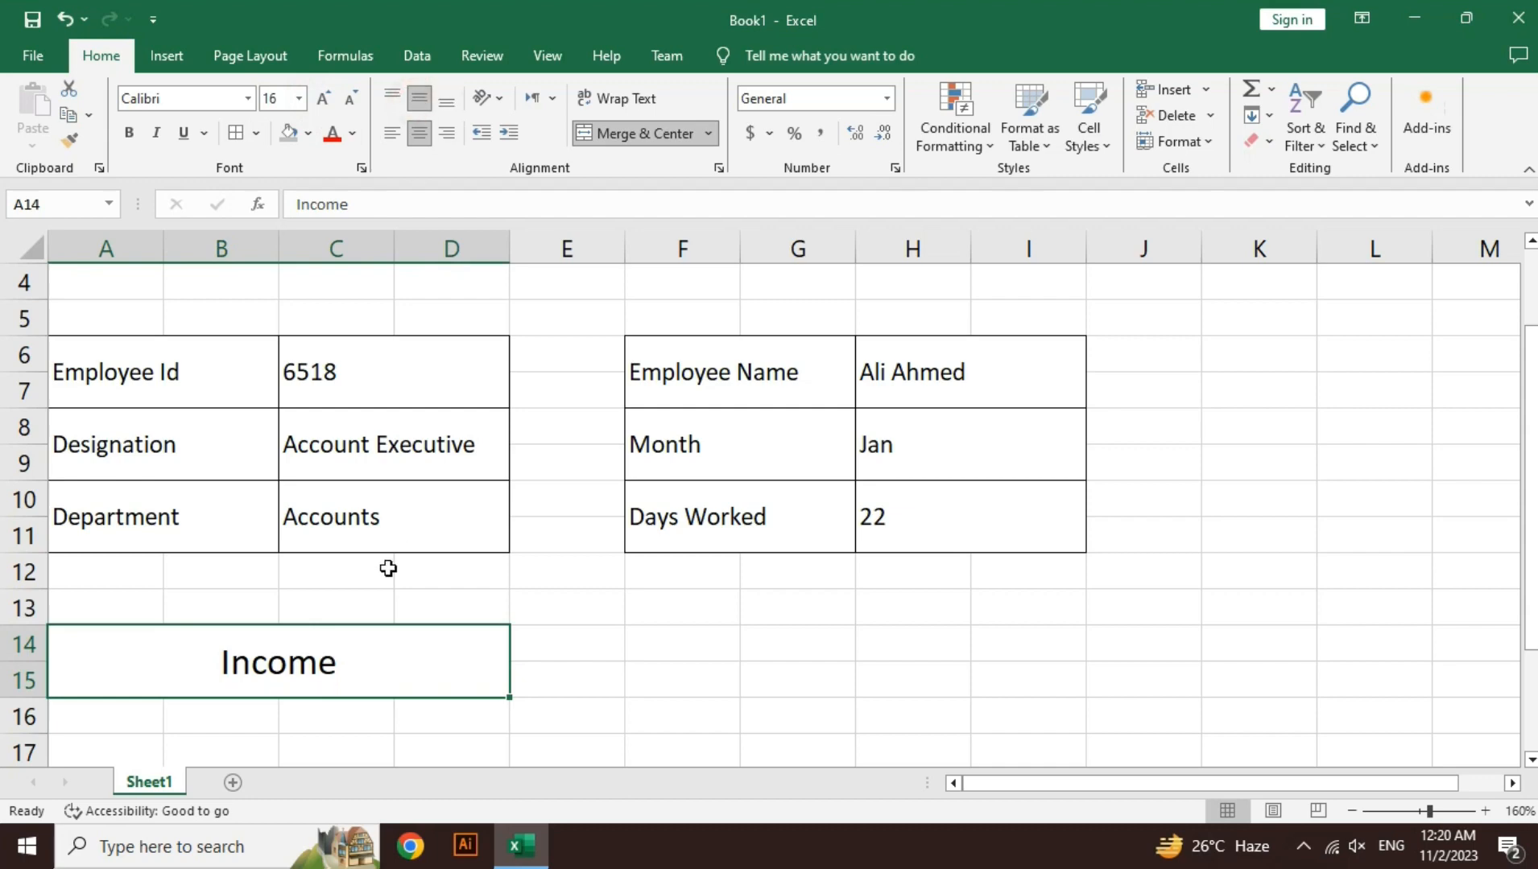
Step: Add a double-line outline border around the Income heading cell
{"action": "left_click", "coordinate": [259, 132]}
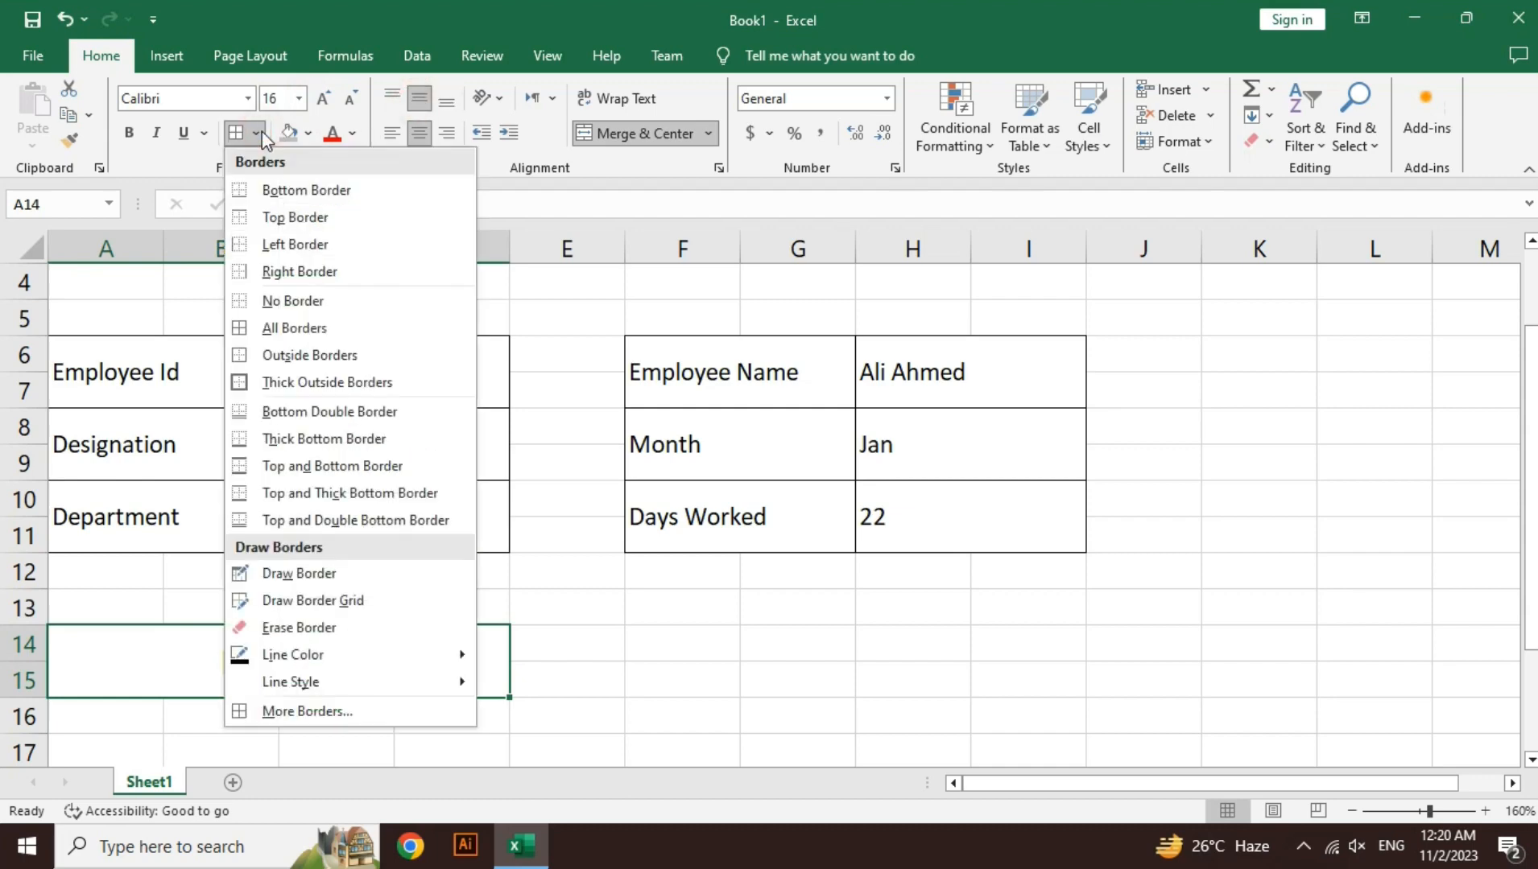
{"action": "left_click", "coordinate": [394, 713]}
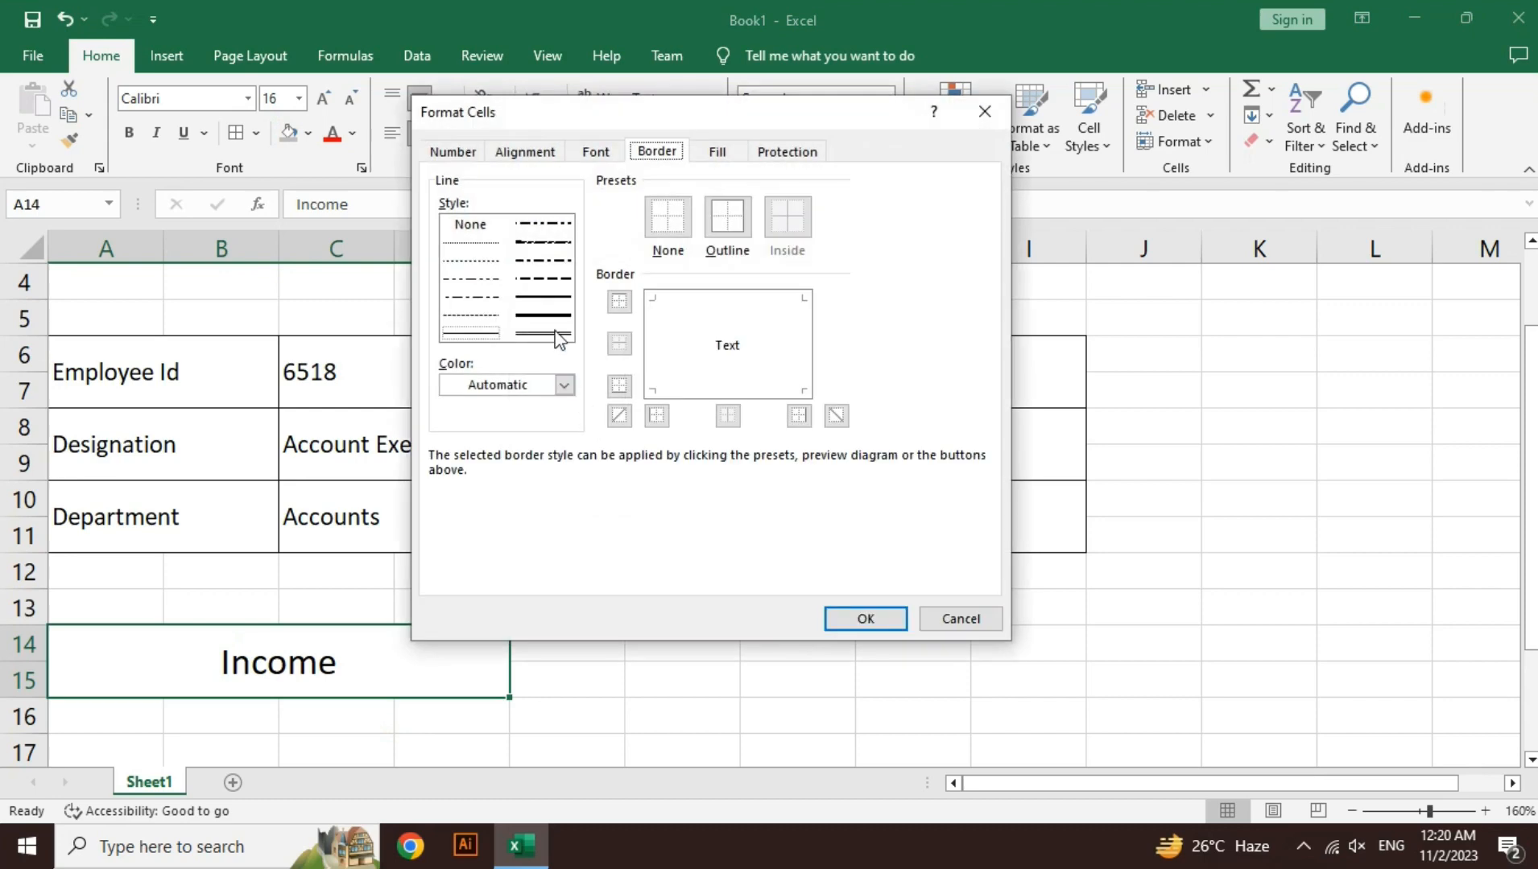
{"action": "left_click", "coordinate": [558, 334]}
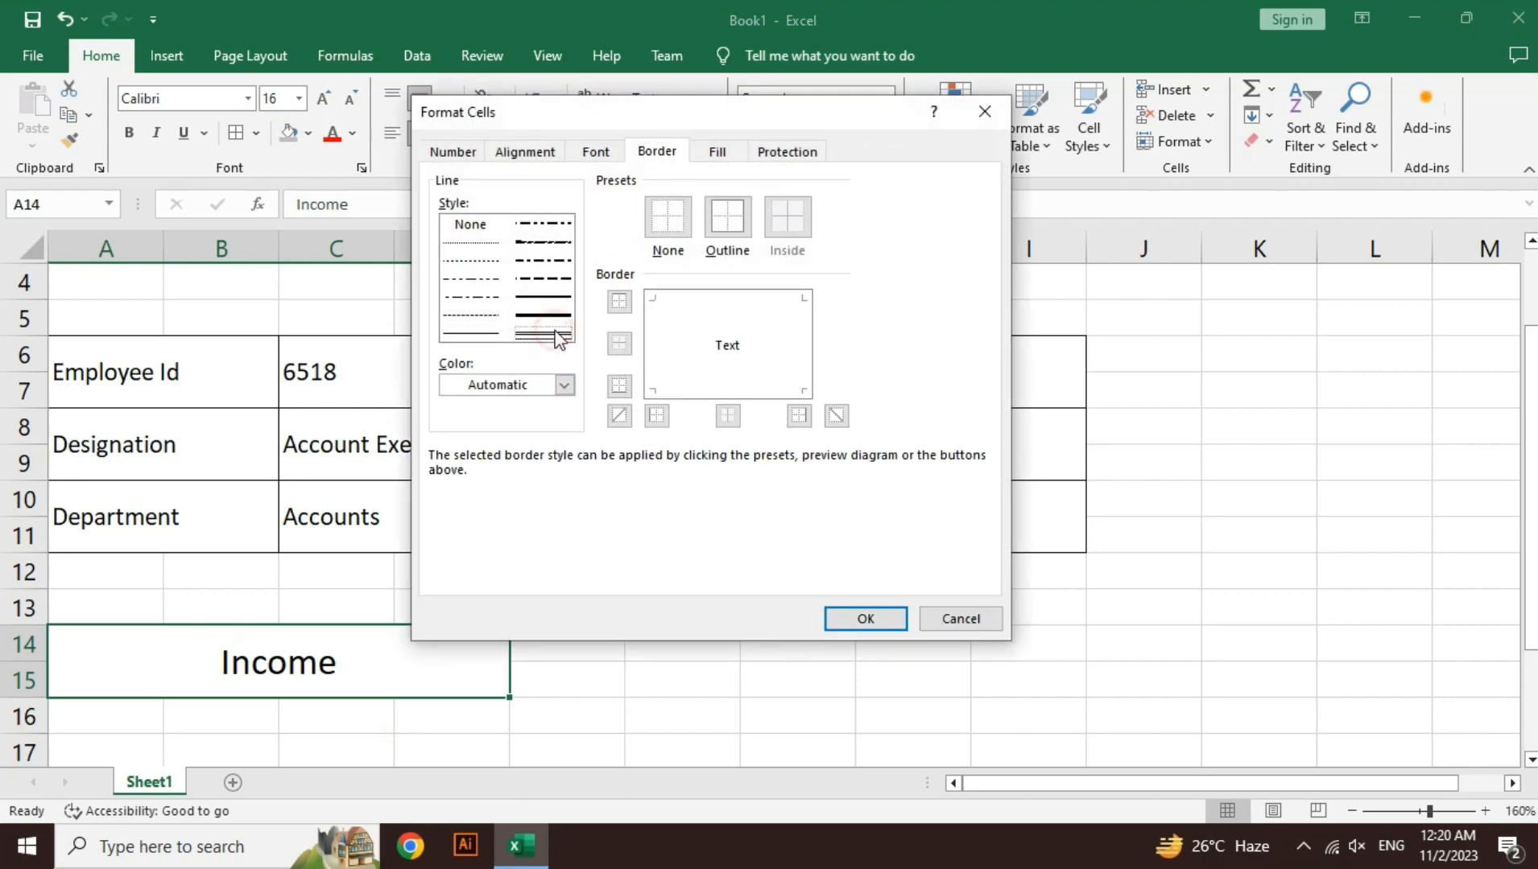
{"action": "left_click", "coordinate": [738, 213]}
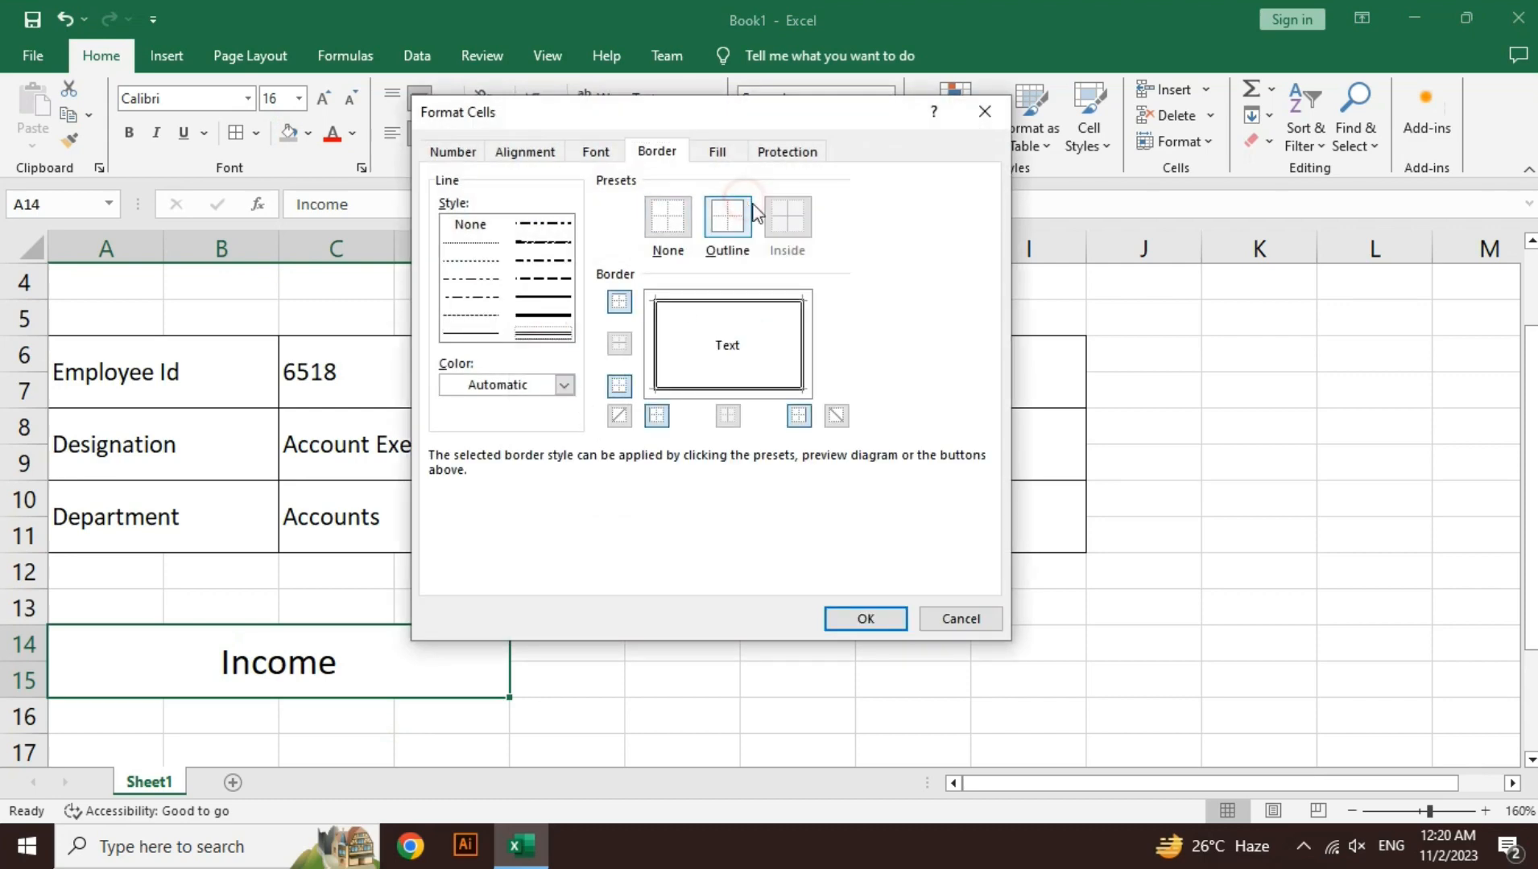
{"action": "left_click", "coordinate": [864, 619]}
{"action": "left_click", "coordinate": [536, 692]}
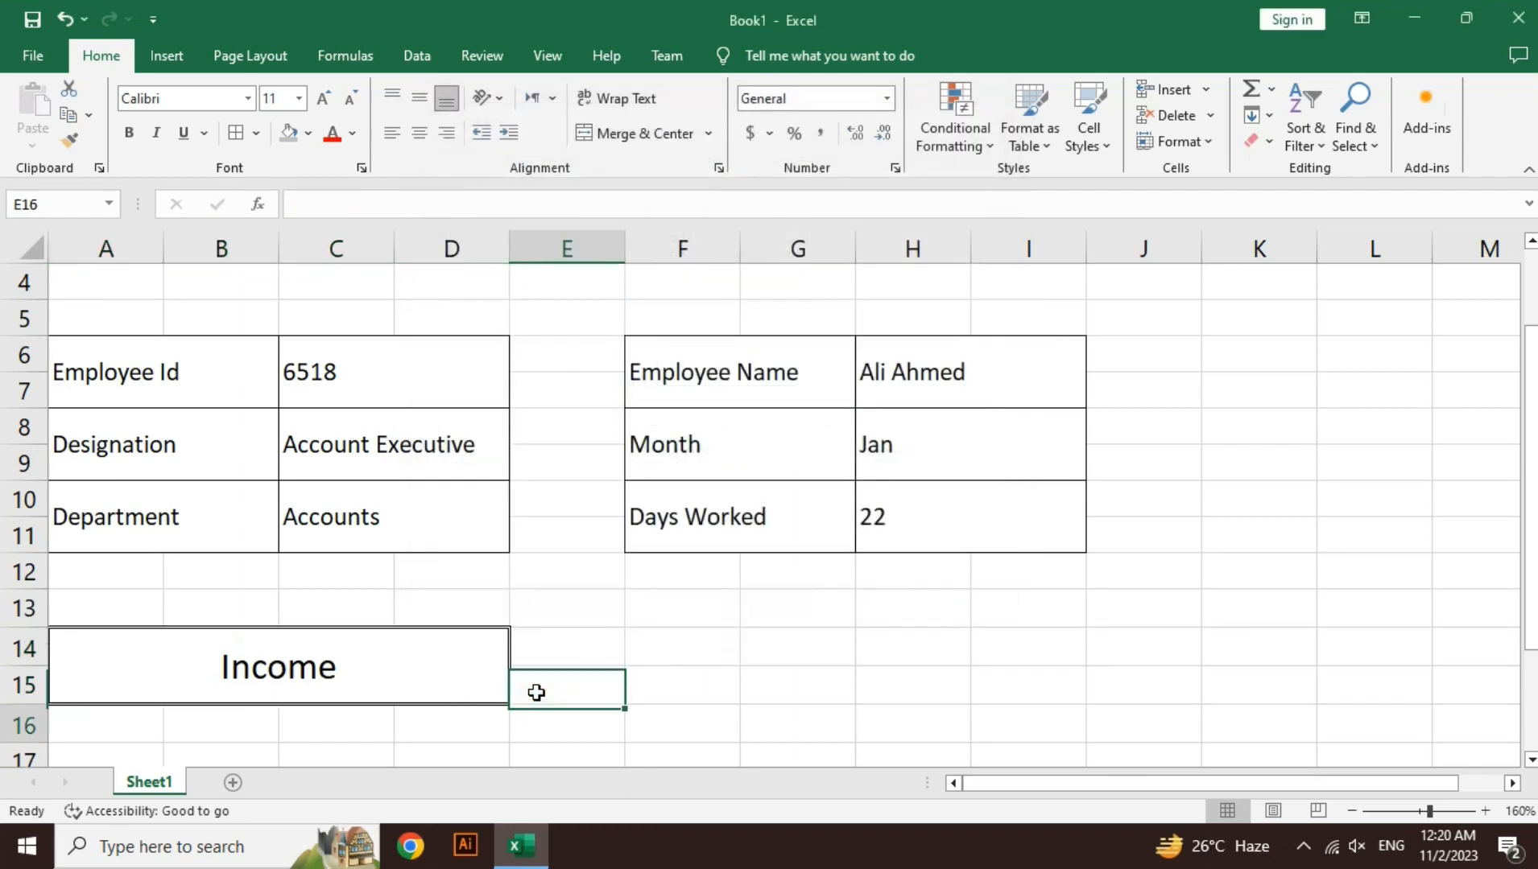
Step: Merge and center cells A16:B16 directly below the Income heading
{"action": "key", "text": "Down"}
{"action": "key", "text": "Down"}
{"action": "key", "text": "Down"}
{"action": "key", "text": "Down"}
{"action": "key", "text": "Down"}
{"action": "key", "text": "Down"}
{"action": "key", "text": "Left"}
{"action": "key", "text": "Left"}
{"action": "key", "text": "Left"}
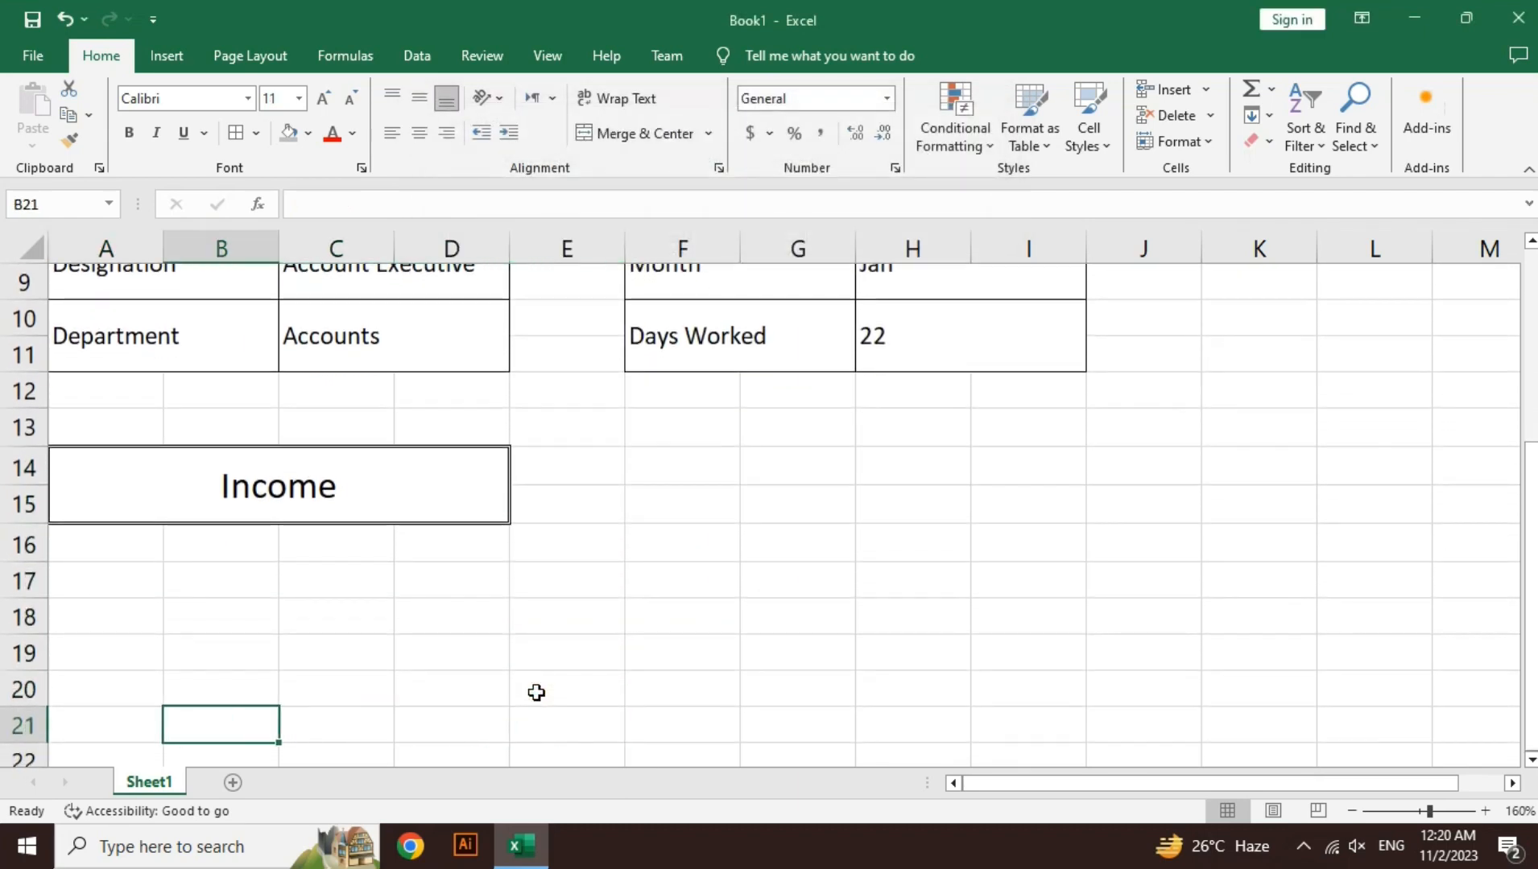
{"action": "key", "text": "Up"}
{"action": "key", "text": "Up"}
{"action": "key", "text": "Up"}
{"action": "key", "text": "Up"}
{"action": "key", "text": "Left"}
{"action": "key", "text": "Up"}
{"action": "key", "text": "shift+Right"}
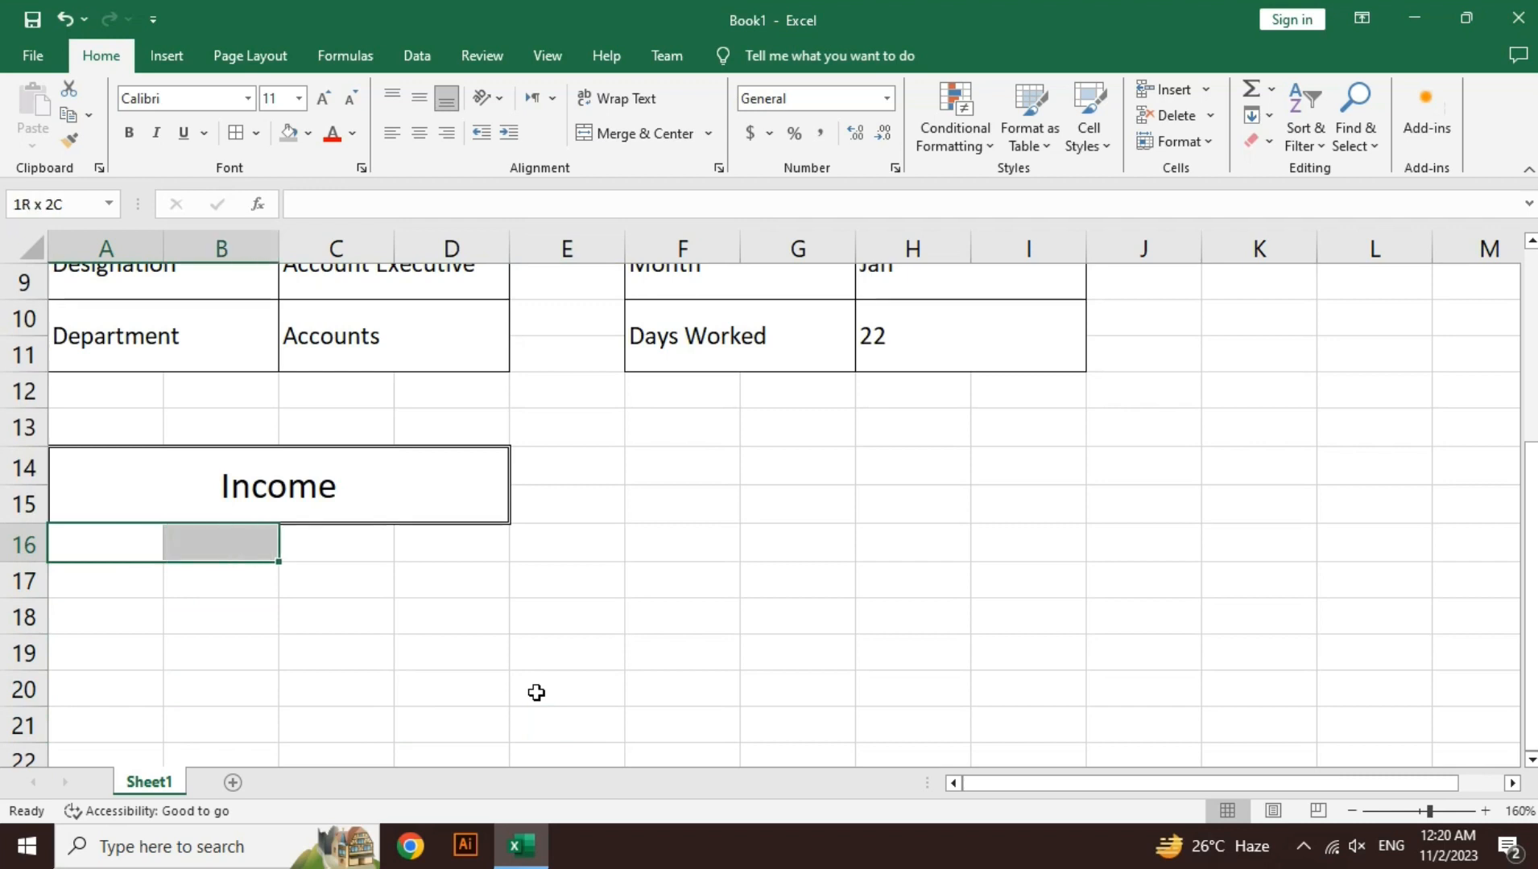
{"action": "left_click", "coordinate": [654, 149]}
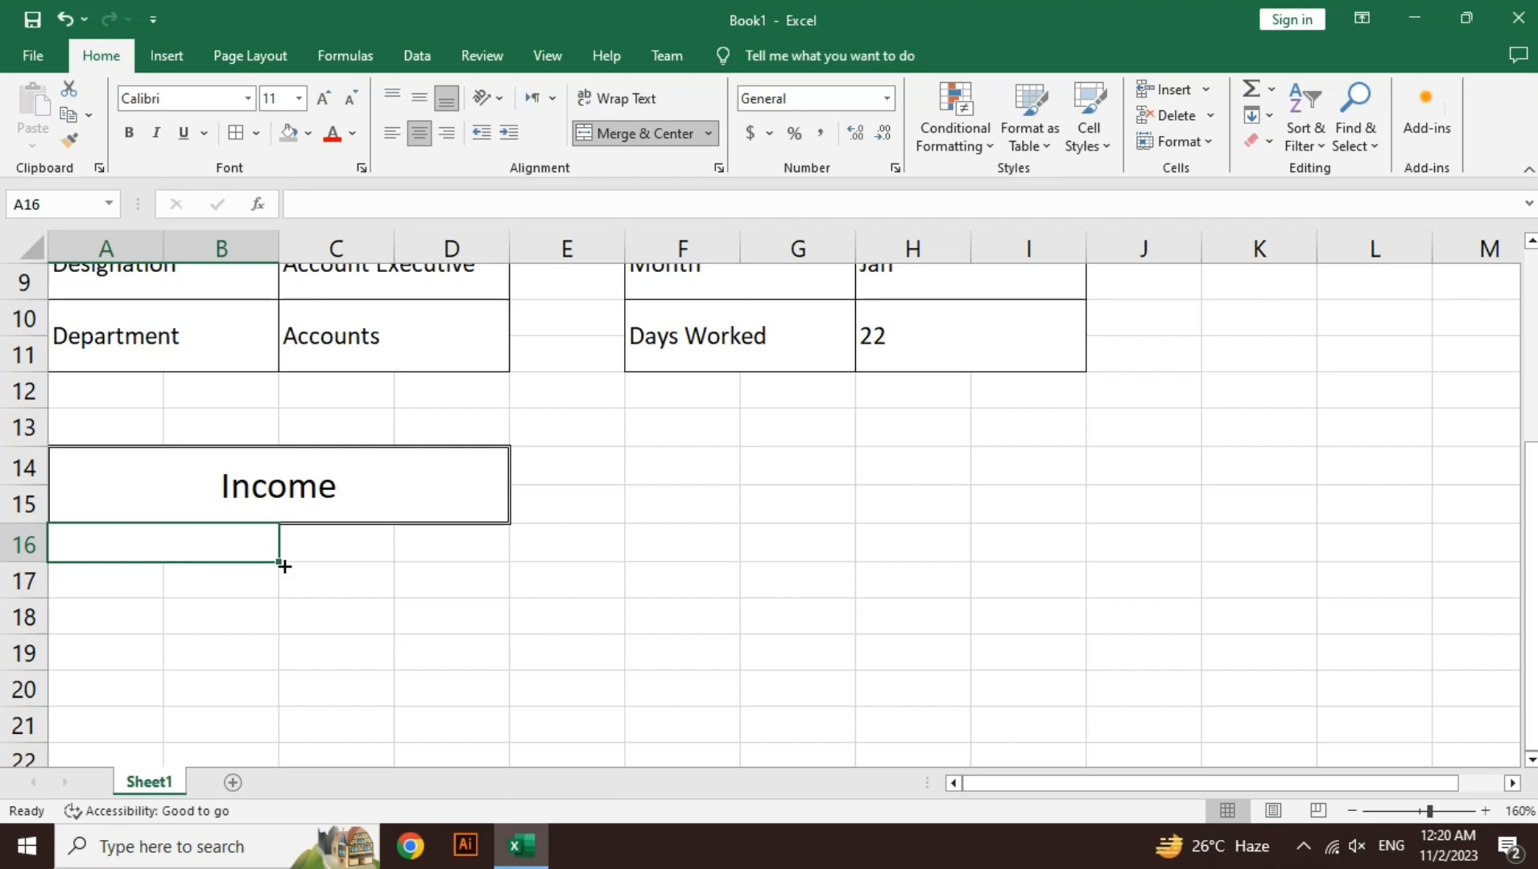
Step: Fill the merged cell A16:B16 down to row 20 and across to column D below the Income heading
{"action": "left_click_drag", "start_coordinate": [281, 563], "coordinate": [281, 608]}
{"action": "left_click_drag", "start_coordinate": [280, 680], "coordinate": [279, 725]}
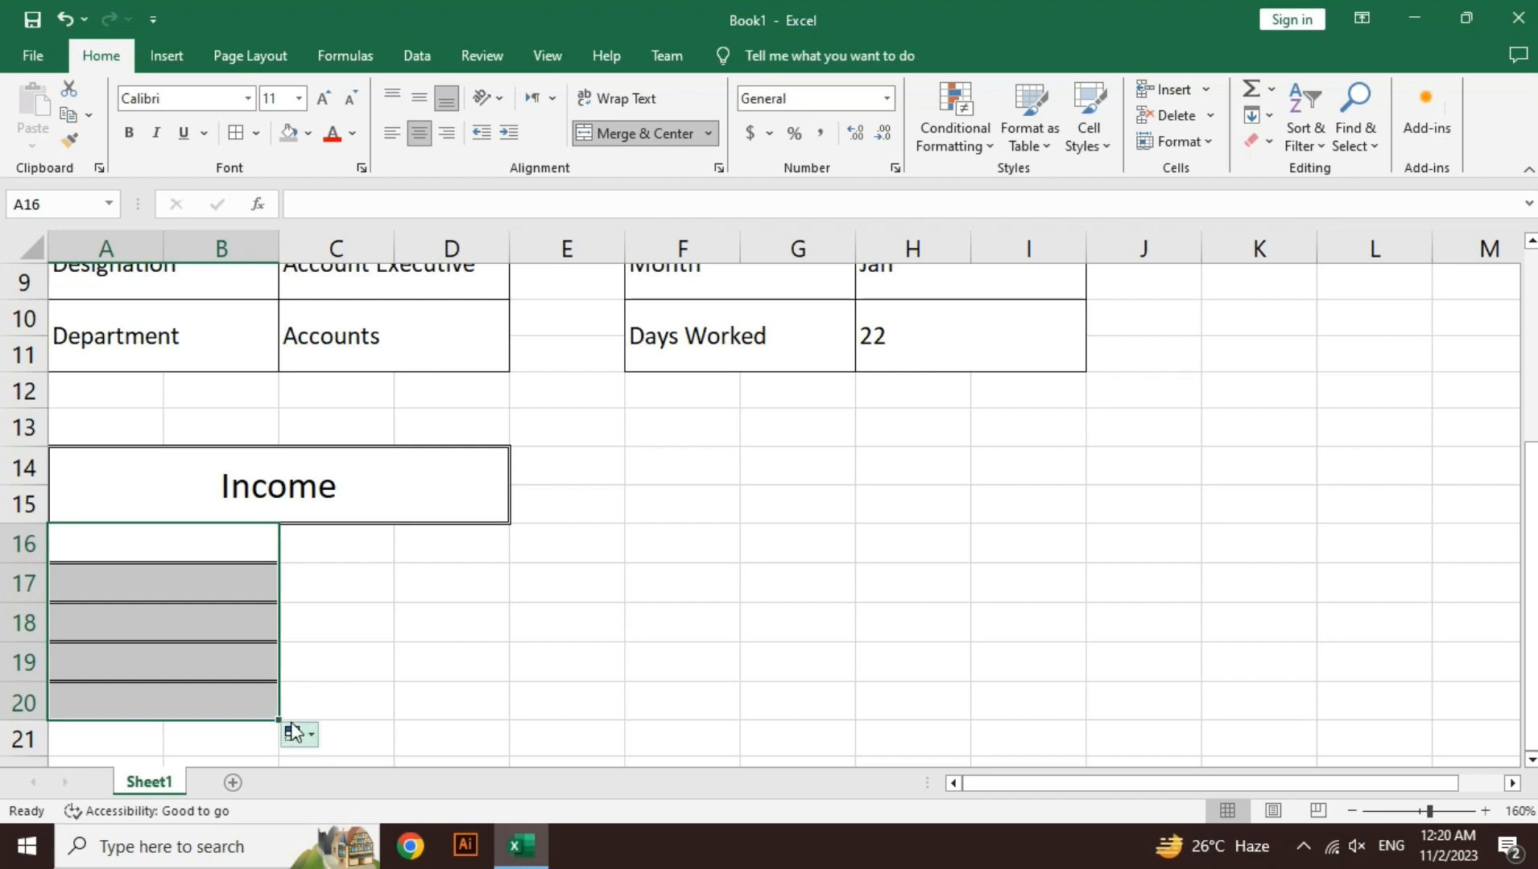
{"action": "left_click_drag", "start_coordinate": [278, 720], "coordinate": [414, 702]}
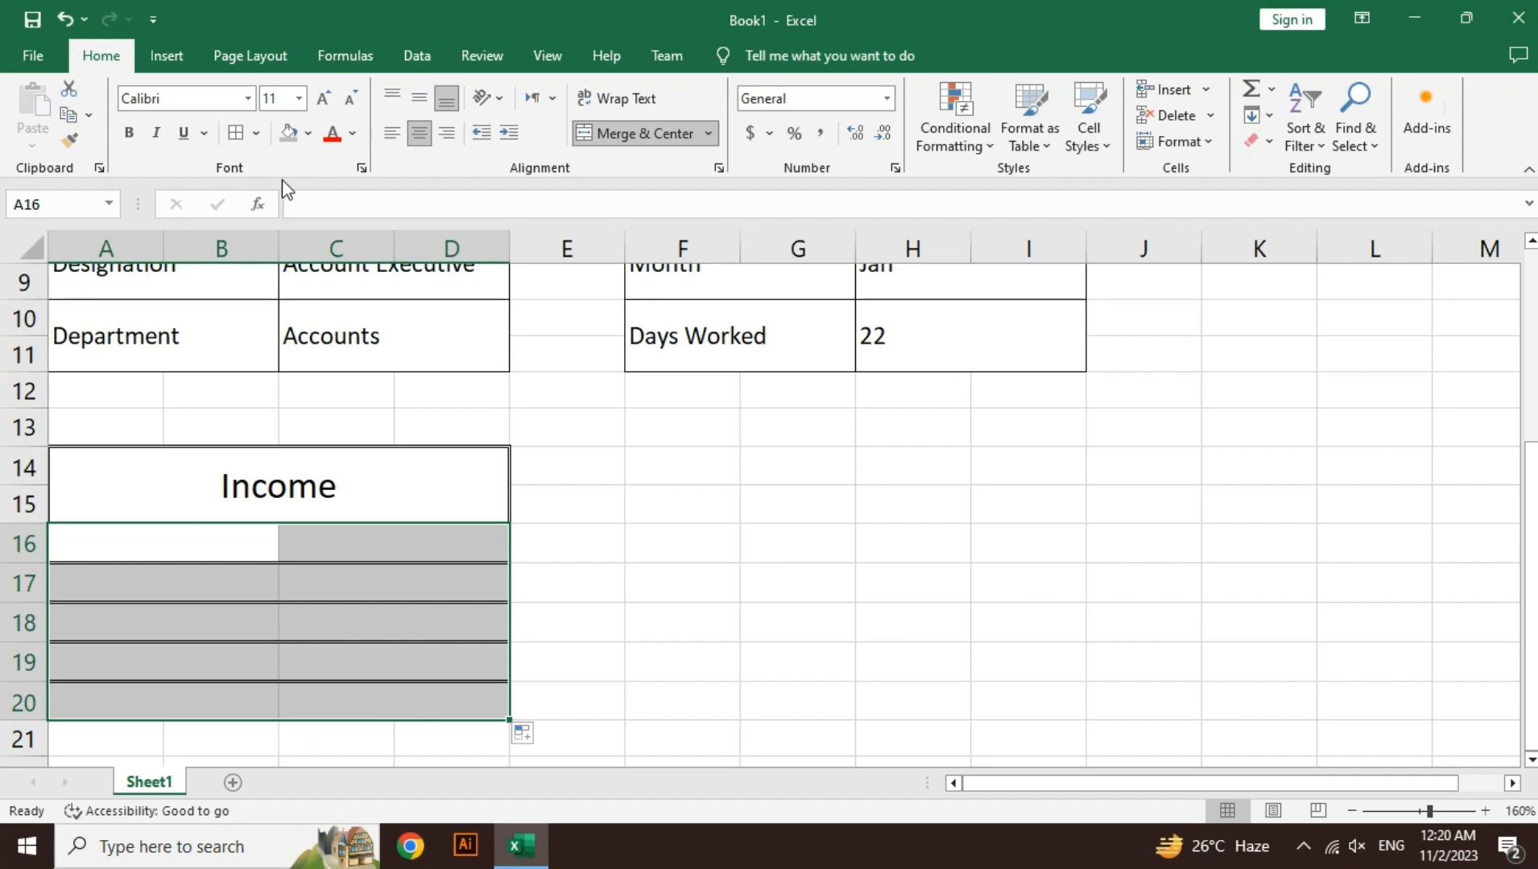
Step: Clear the existing borders on A16:D20 and try a medium-thick solid line for the outline and inside borders
{"action": "left_click", "coordinate": [260, 135]}
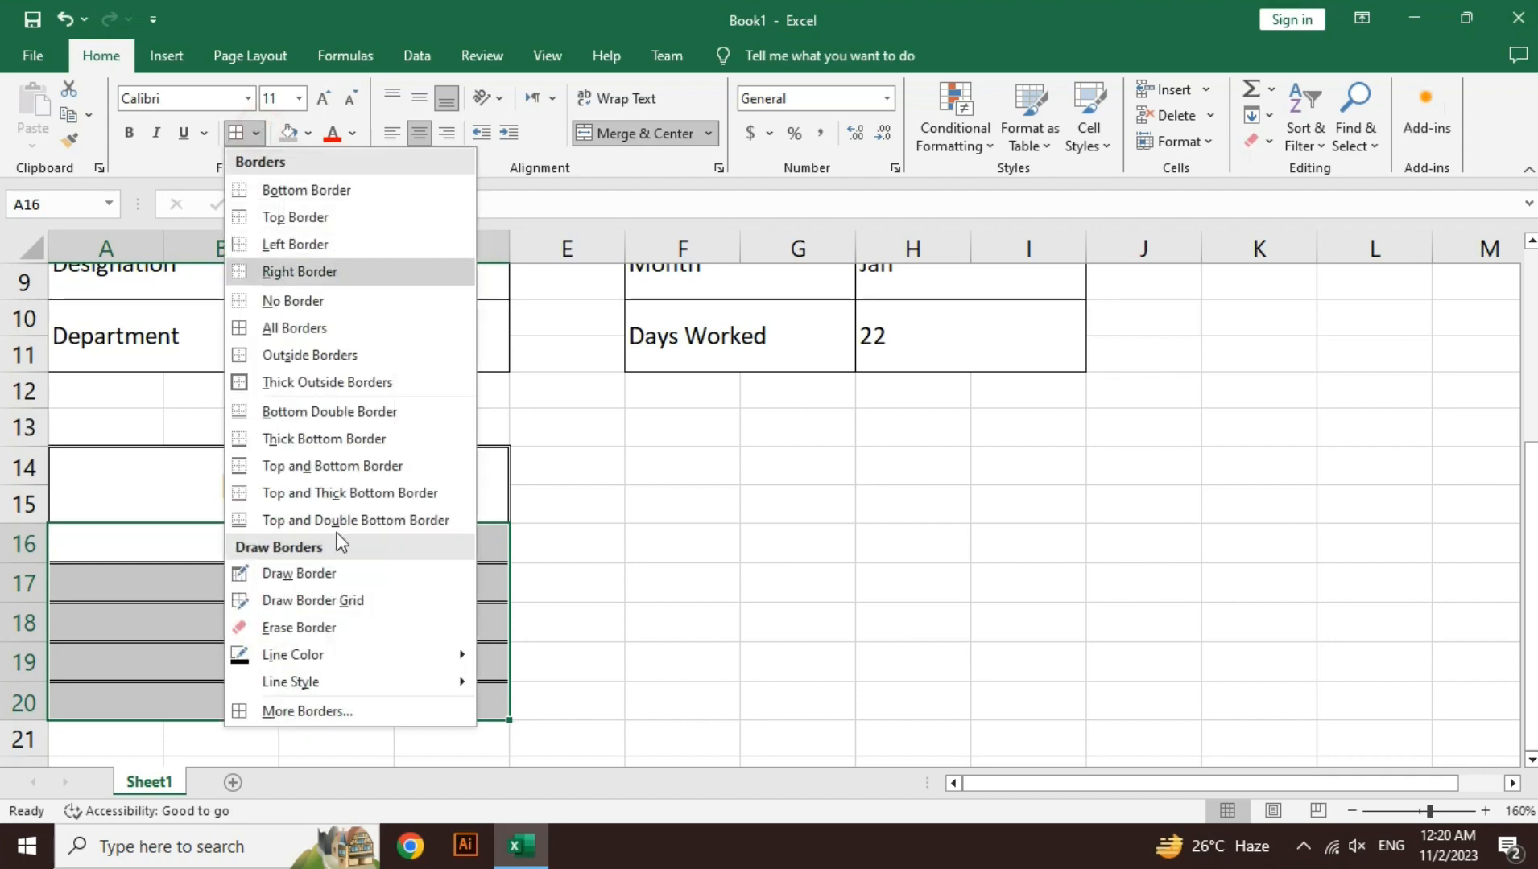
{"action": "left_click", "coordinate": [332, 708]}
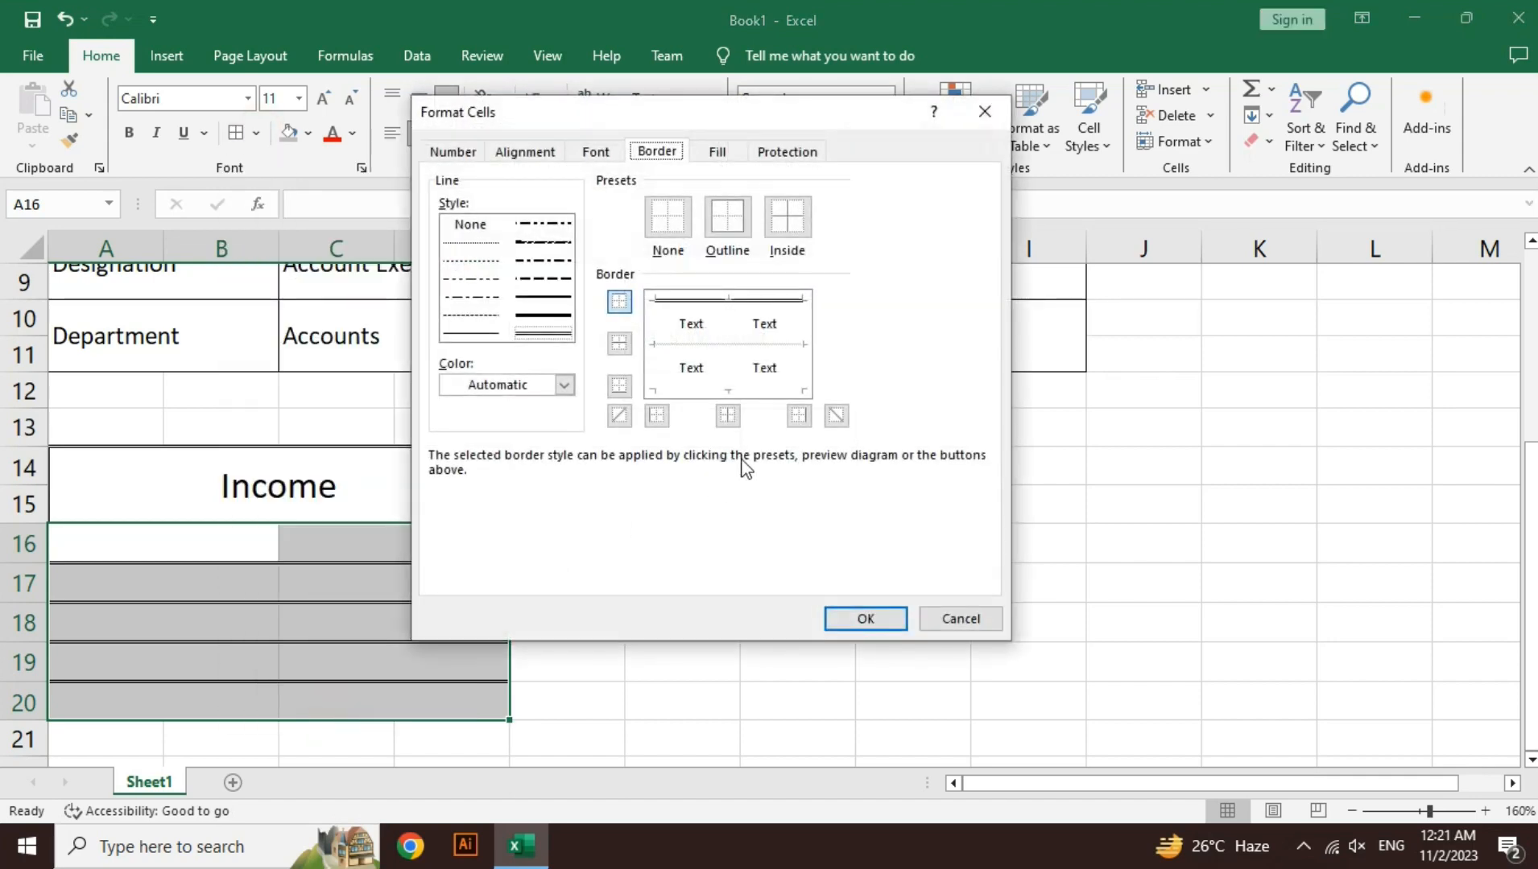
{"action": "left_click", "coordinate": [670, 228]}
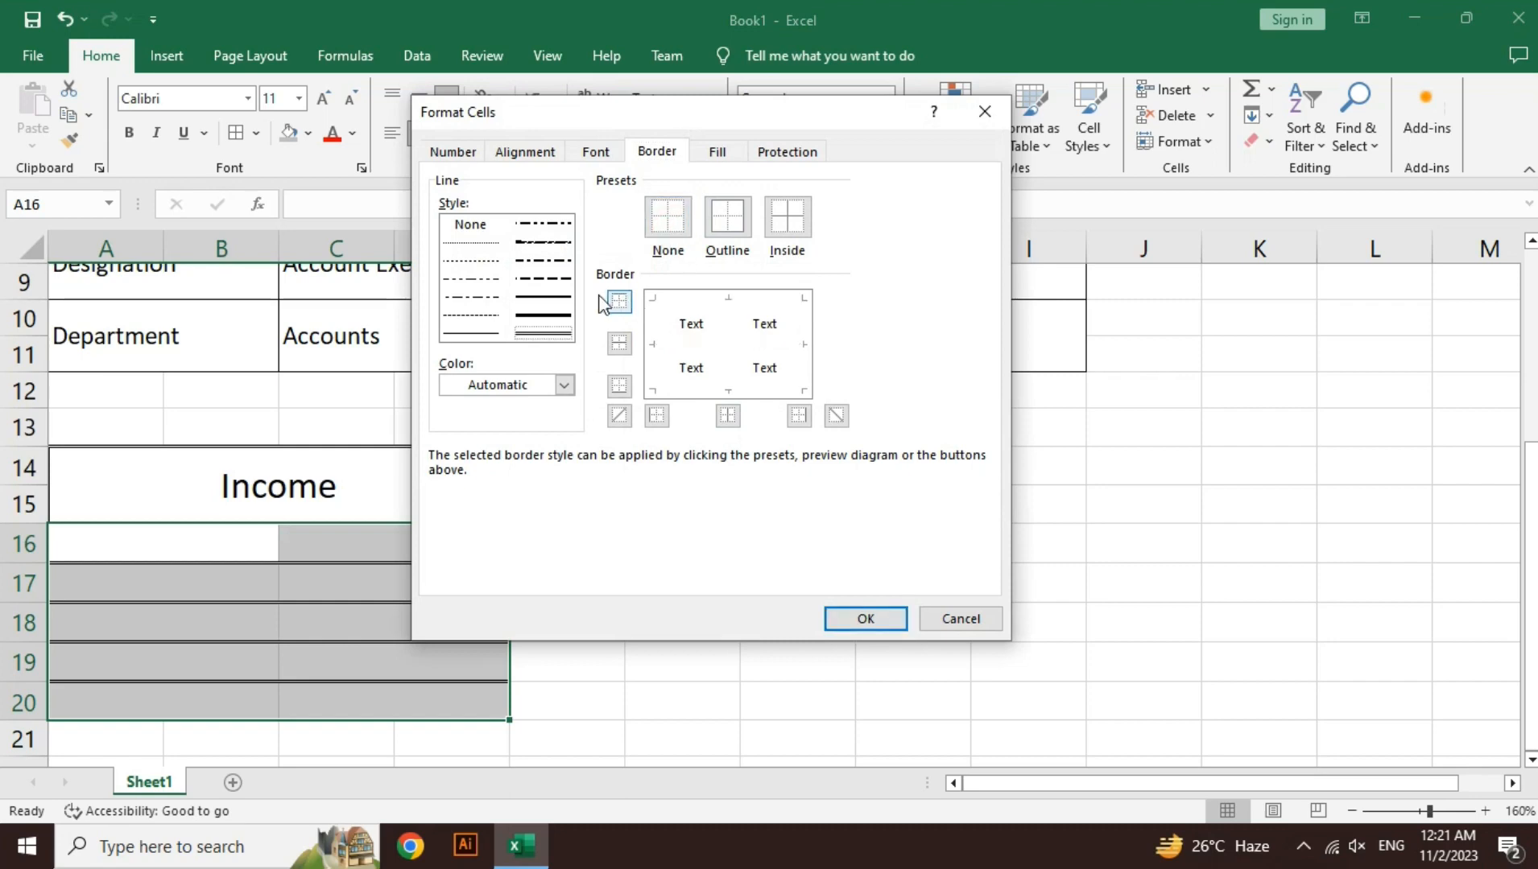
{"action": "left_click", "coordinate": [566, 297]}
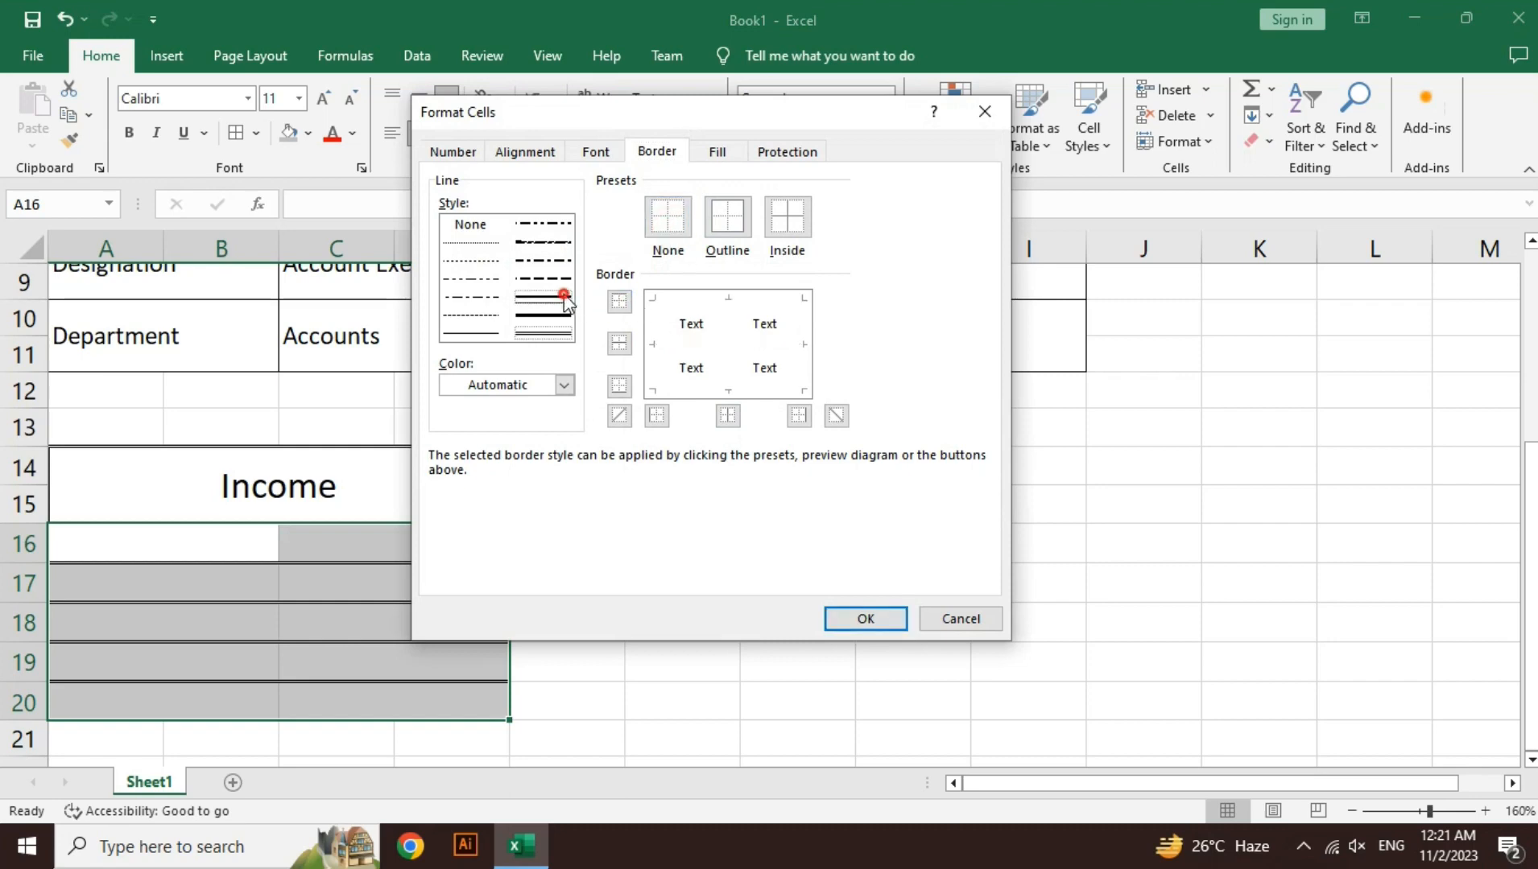
{"action": "left_click", "coordinate": [732, 220]}
{"action": "left_click", "coordinate": [786, 242]}
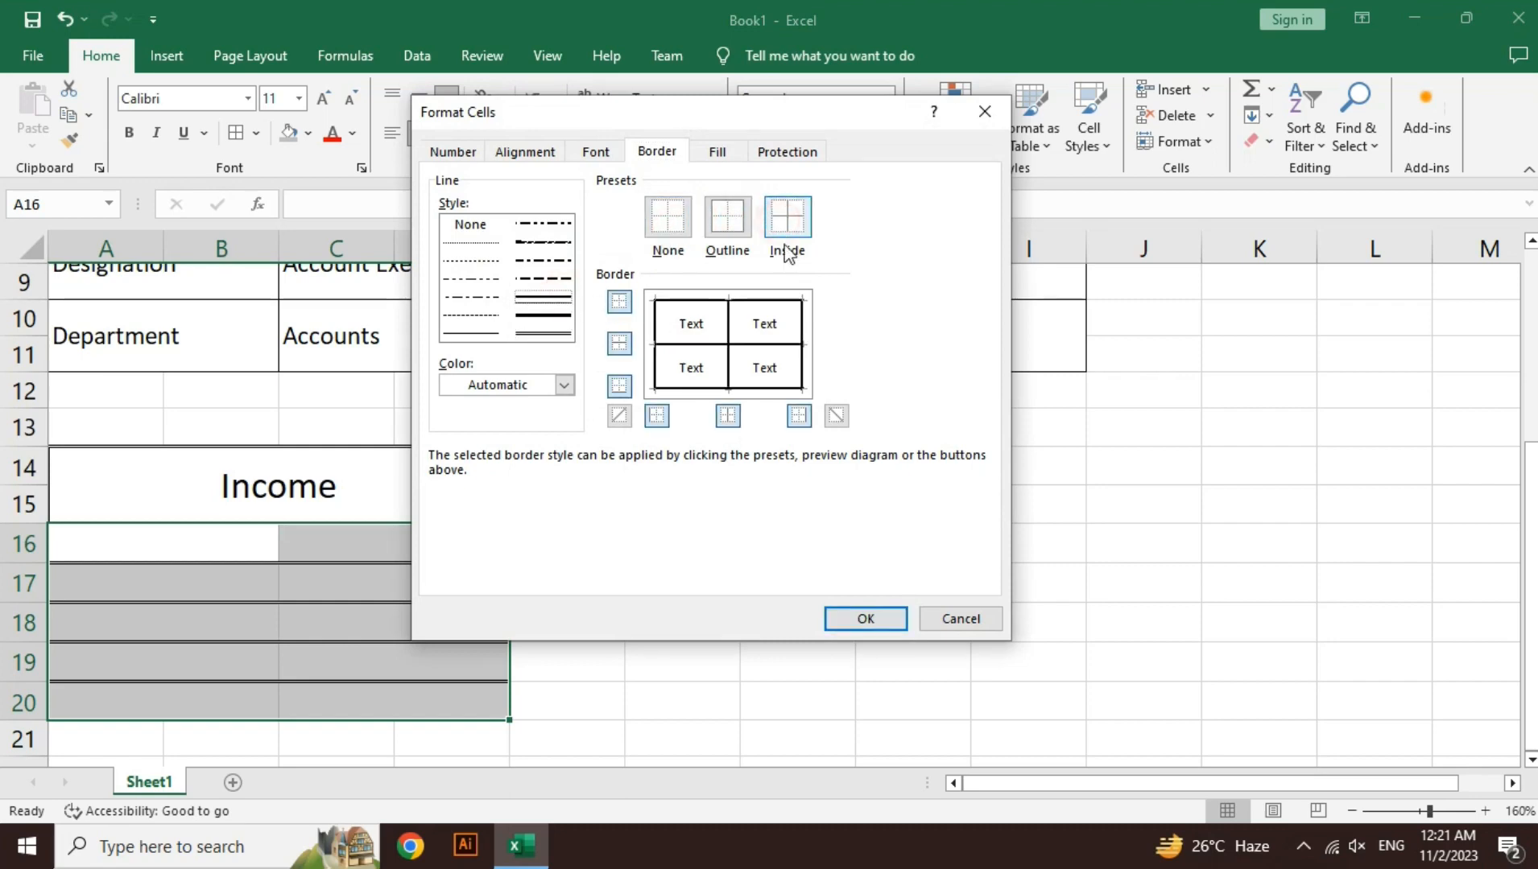
{"action": "left_click", "coordinate": [846, 620]}
{"action": "left_click", "coordinate": [683, 628]}
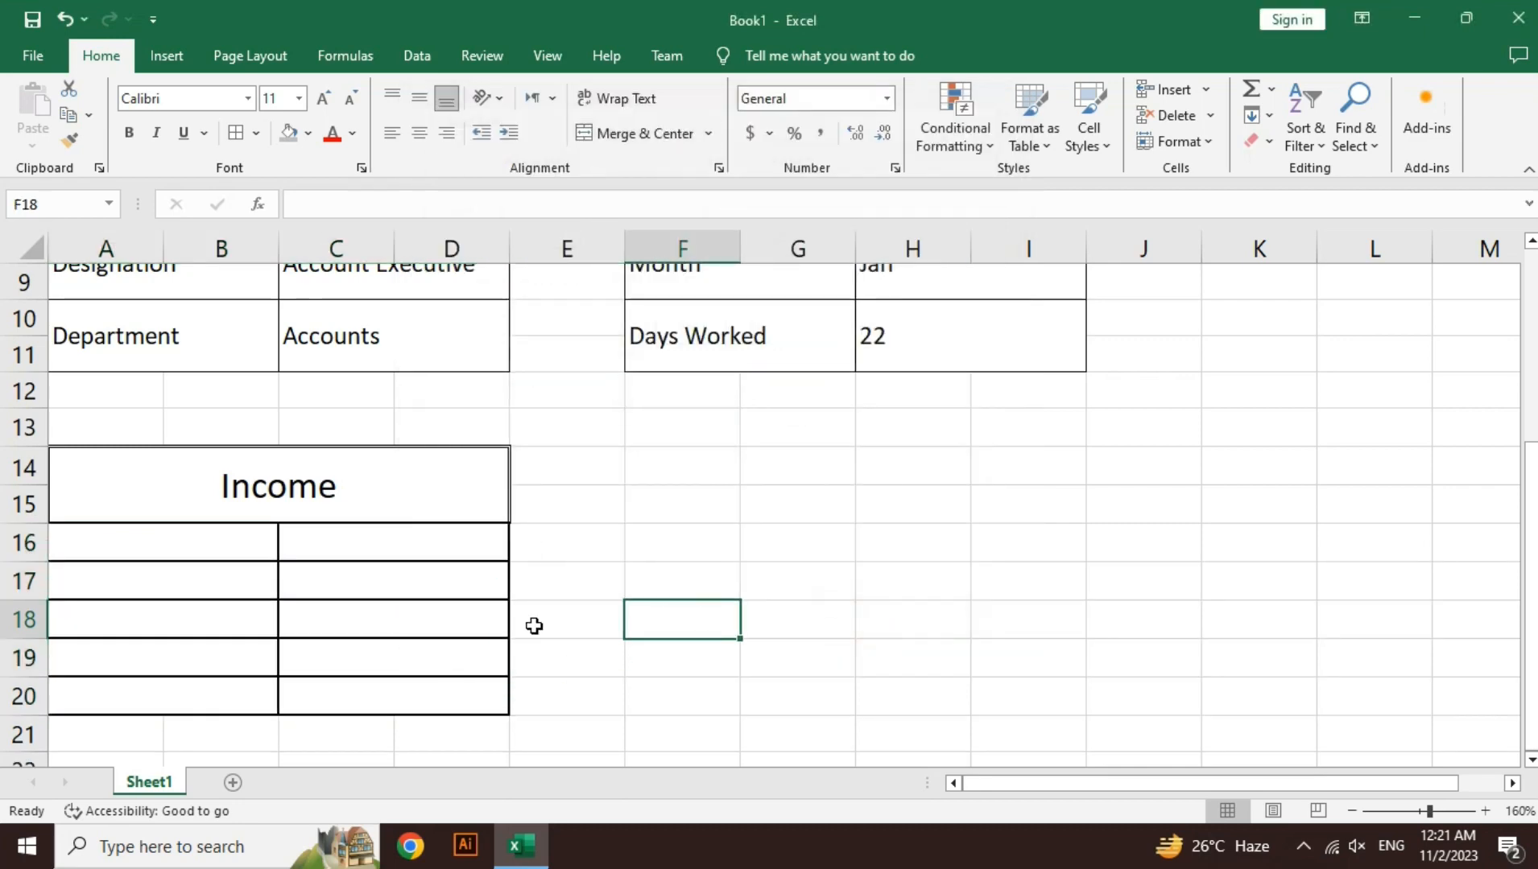
Step: Undo the thick border formatting and give A16:D20 thin outline and inside borders instead
{"action": "key", "text": "ctrl+z"}
{"action": "key", "text": "ctrl+z"}
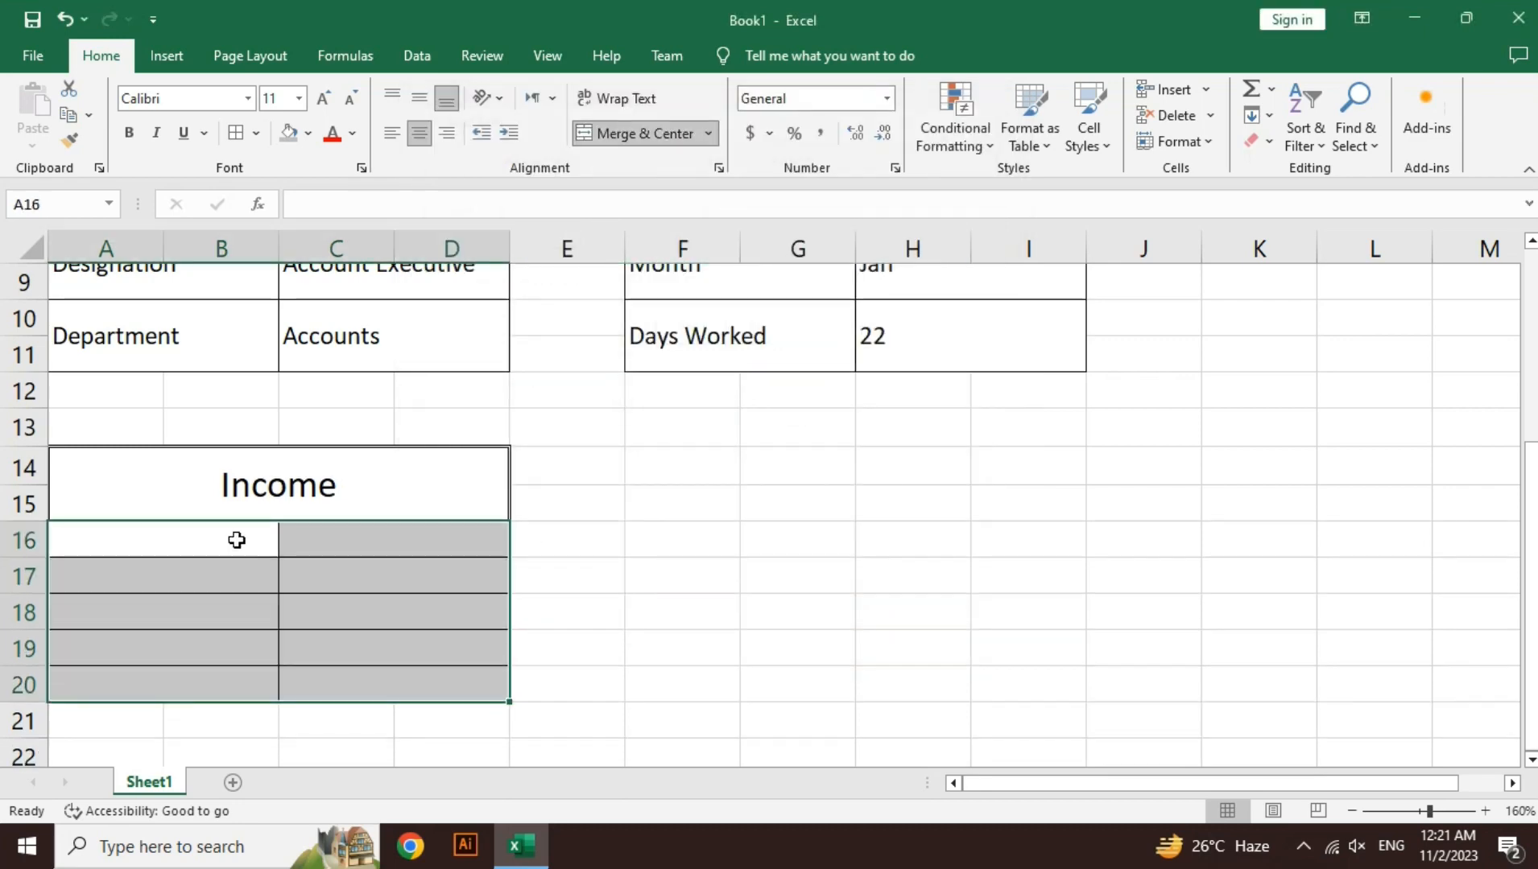
Step: Enter the income labels Basic Salary in A16 and CA in A17
{"action": "left_click", "coordinate": [235, 539]}
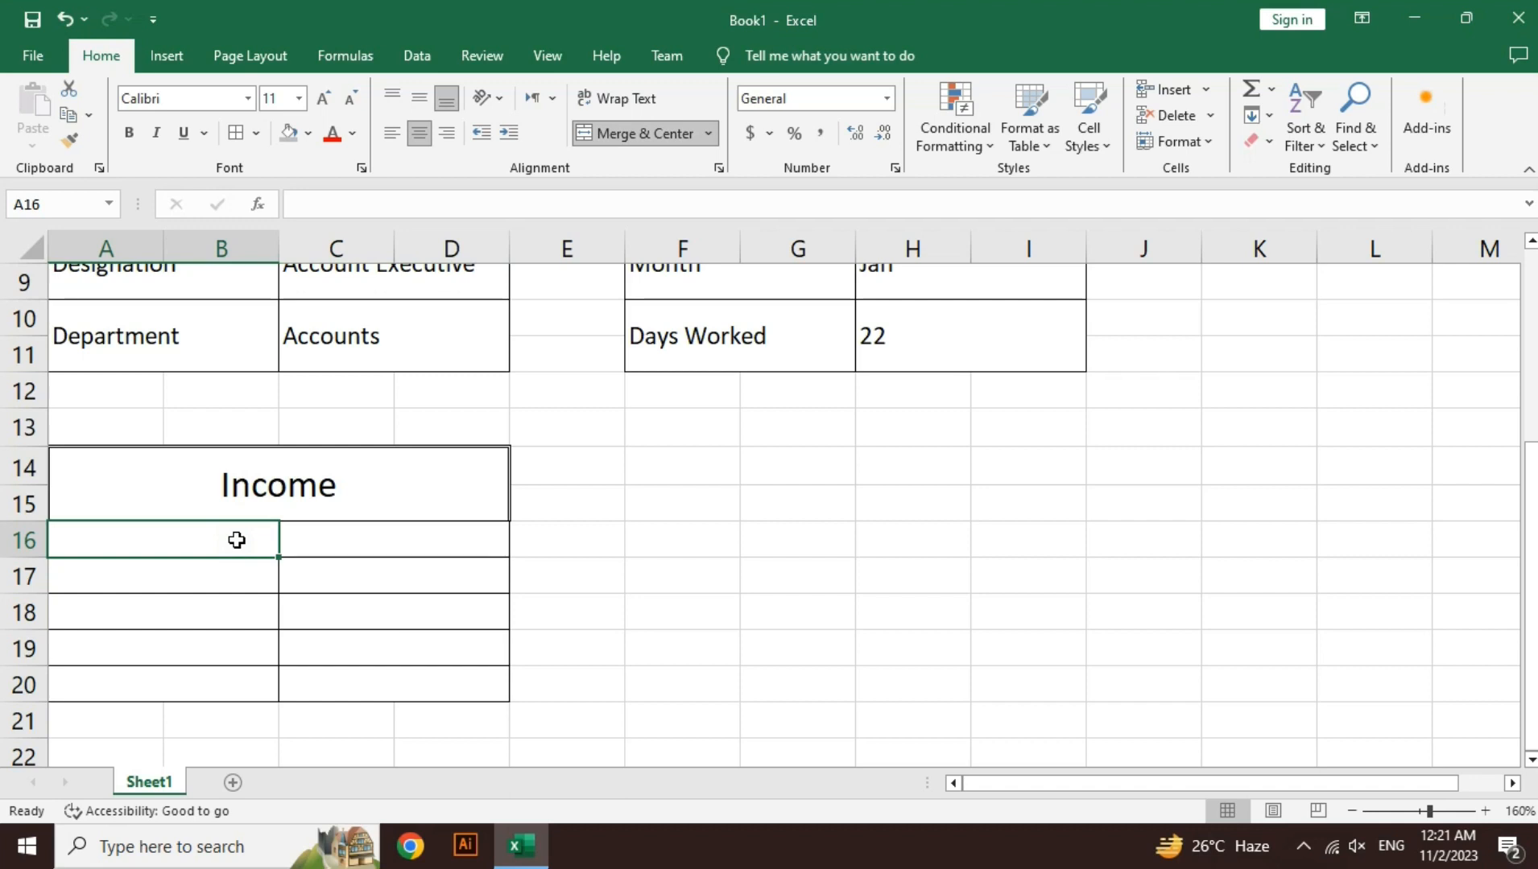
{"action": "type", "text": "Basic "}
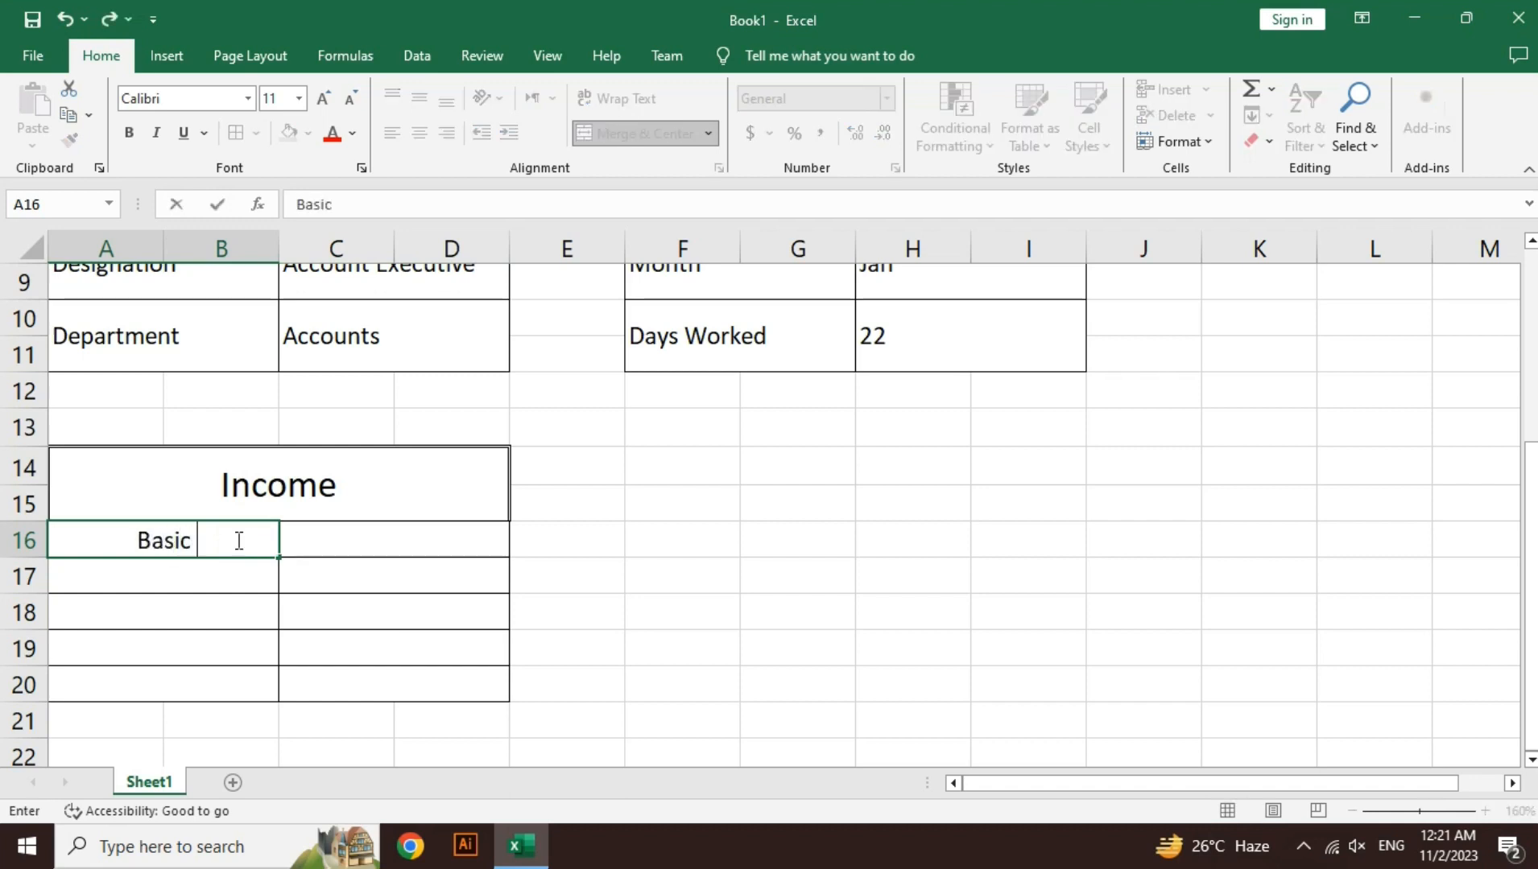
{"action": "type", "text": "Salary"}
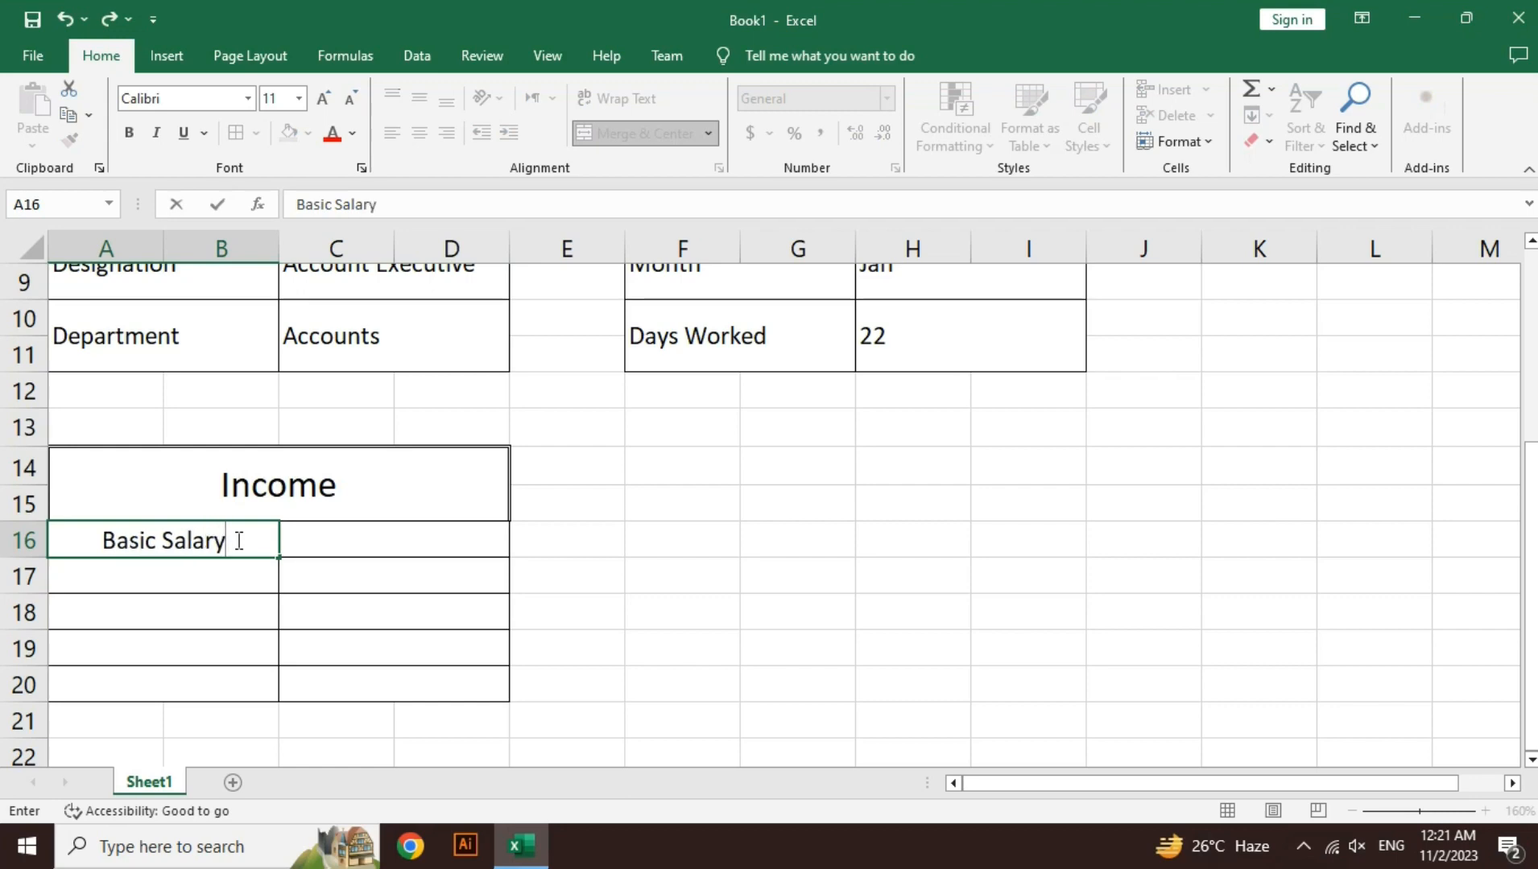
{"action": "key", "text": "Return"}
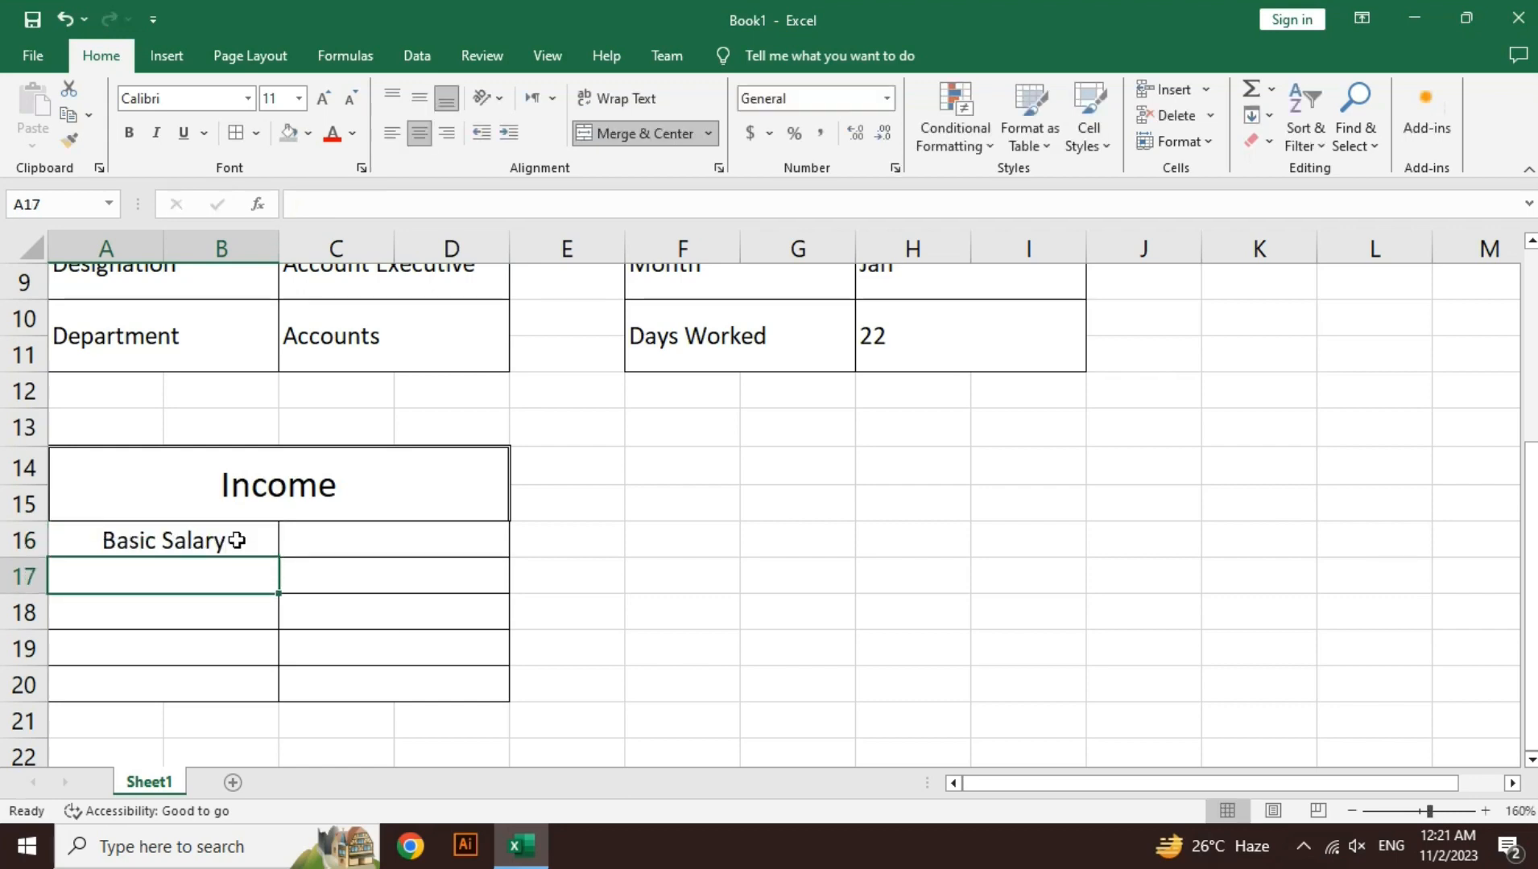
{"action": "type", "text": "Ca"}
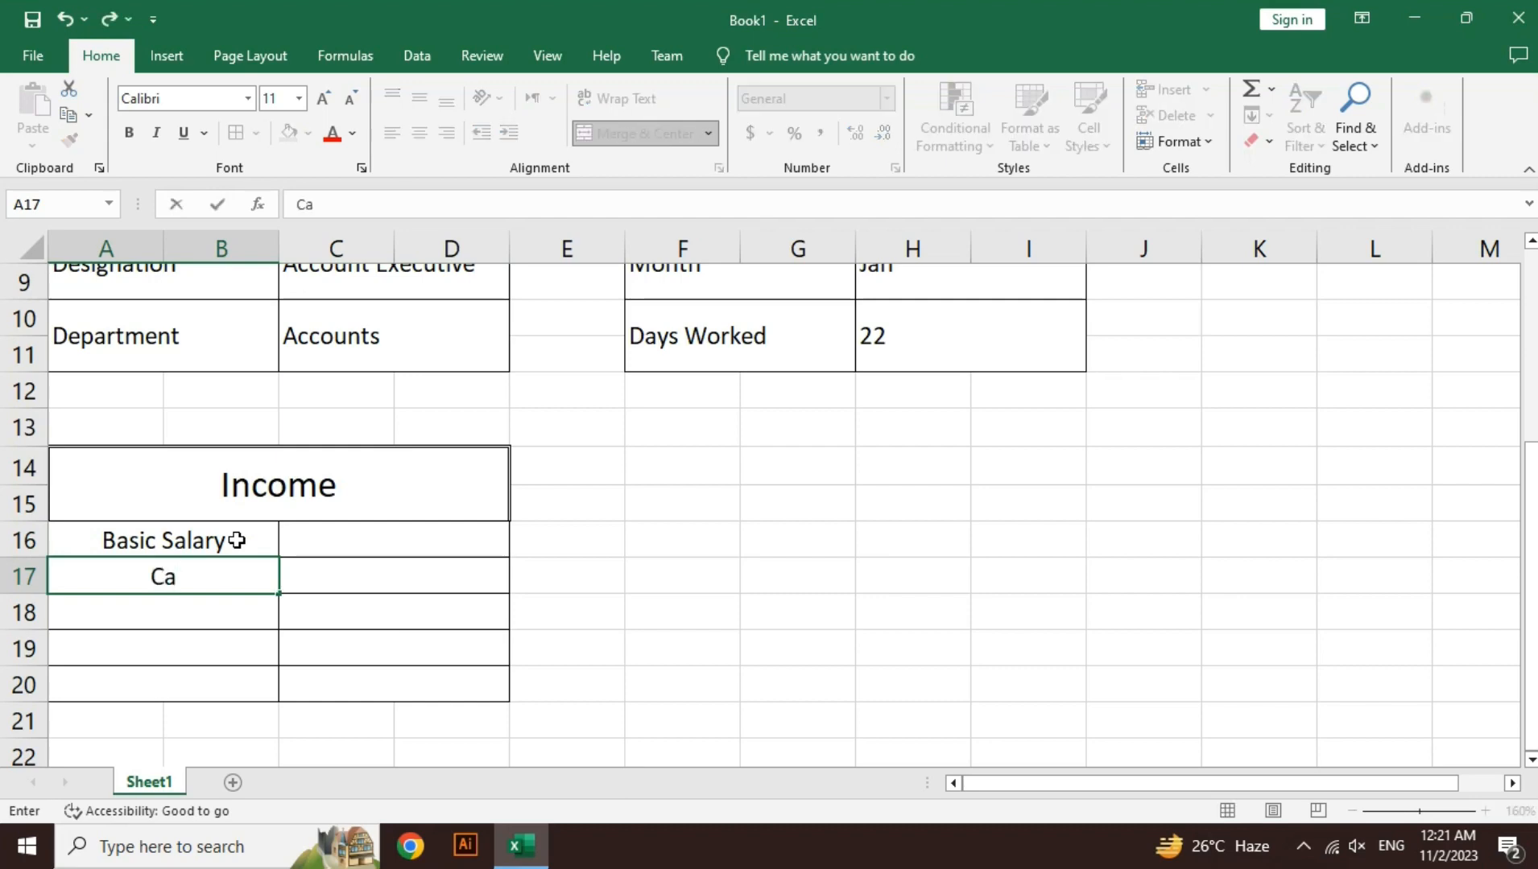
{"action": "key", "text": "BackSpace"}
{"action": "type", "text": "A"}
{"action": "key", "text": "Return"}
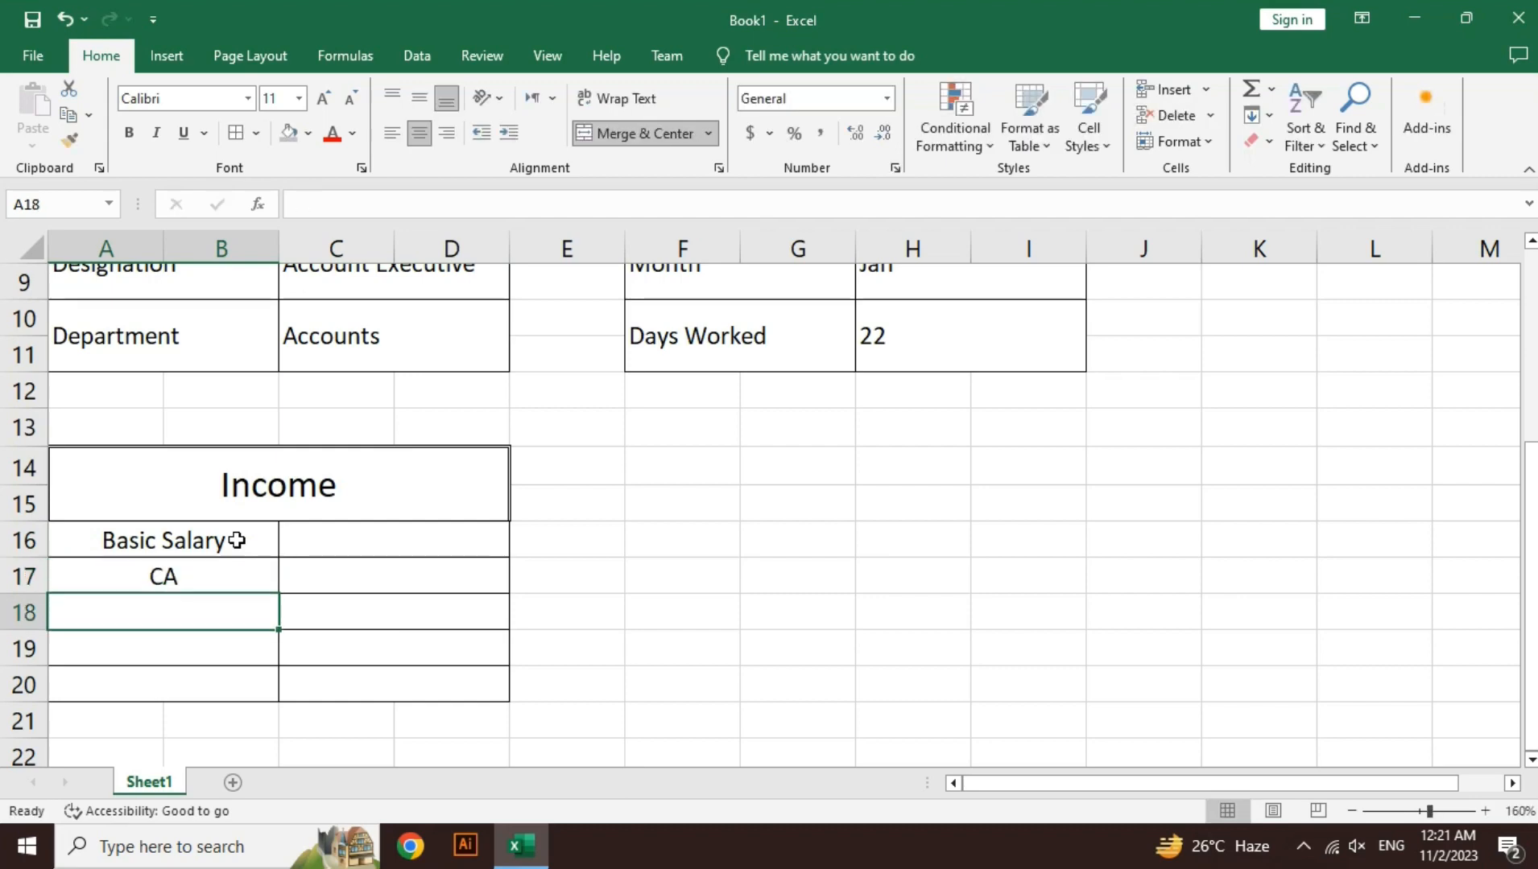
Step: Enter the labels MA, HRA and Other Earning in cells A18, A19 and A20
{"action": "type", "text": "MA"}
{"action": "key", "text": "Return"}
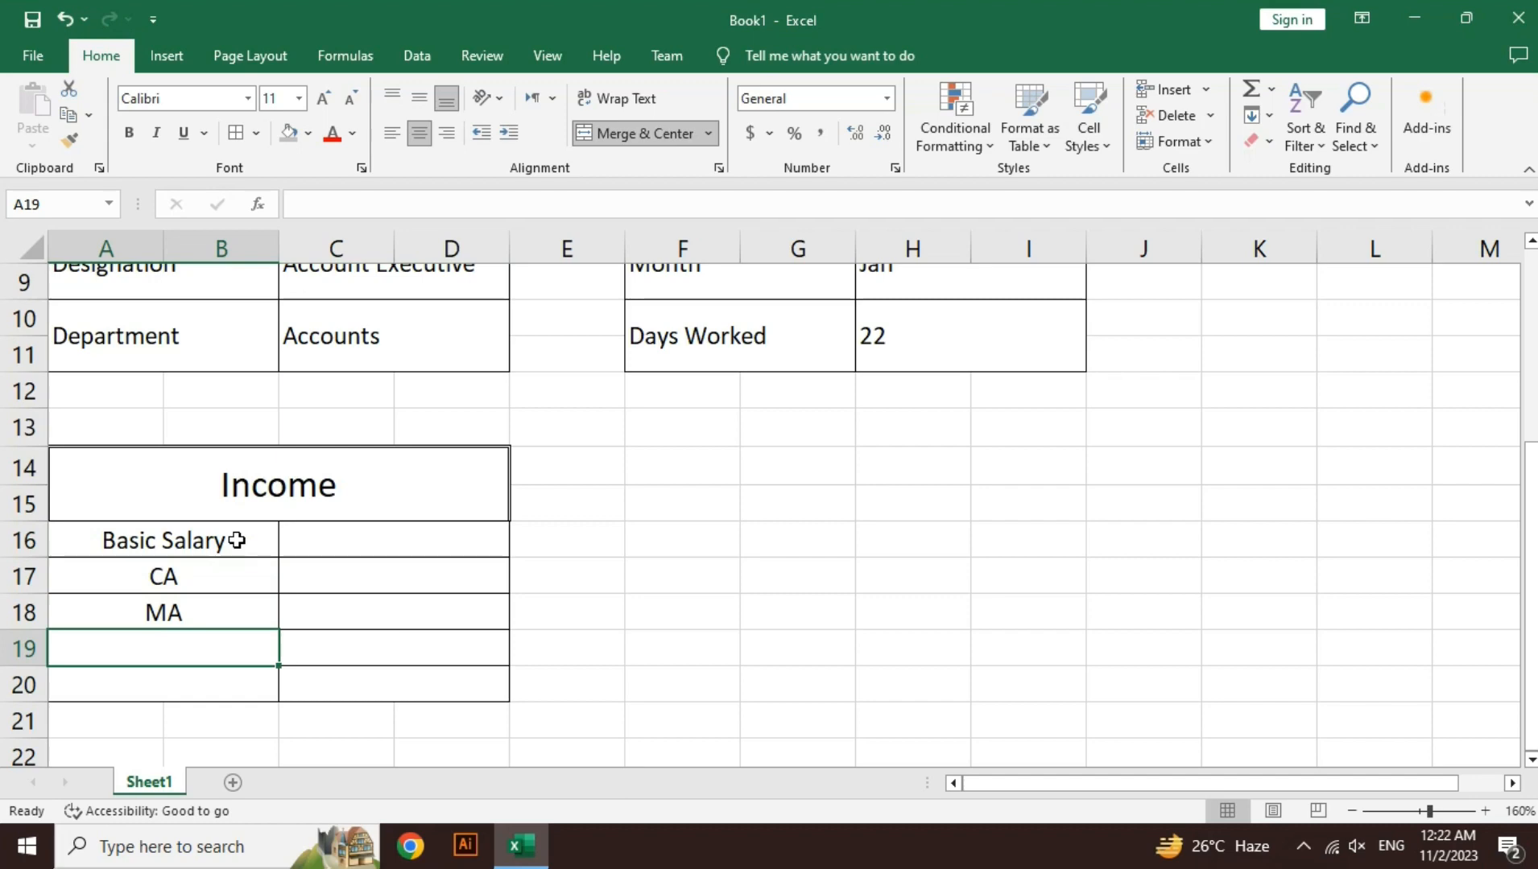
{"action": "type", "text": "HRA"}
{"action": "key", "text": "Return"}
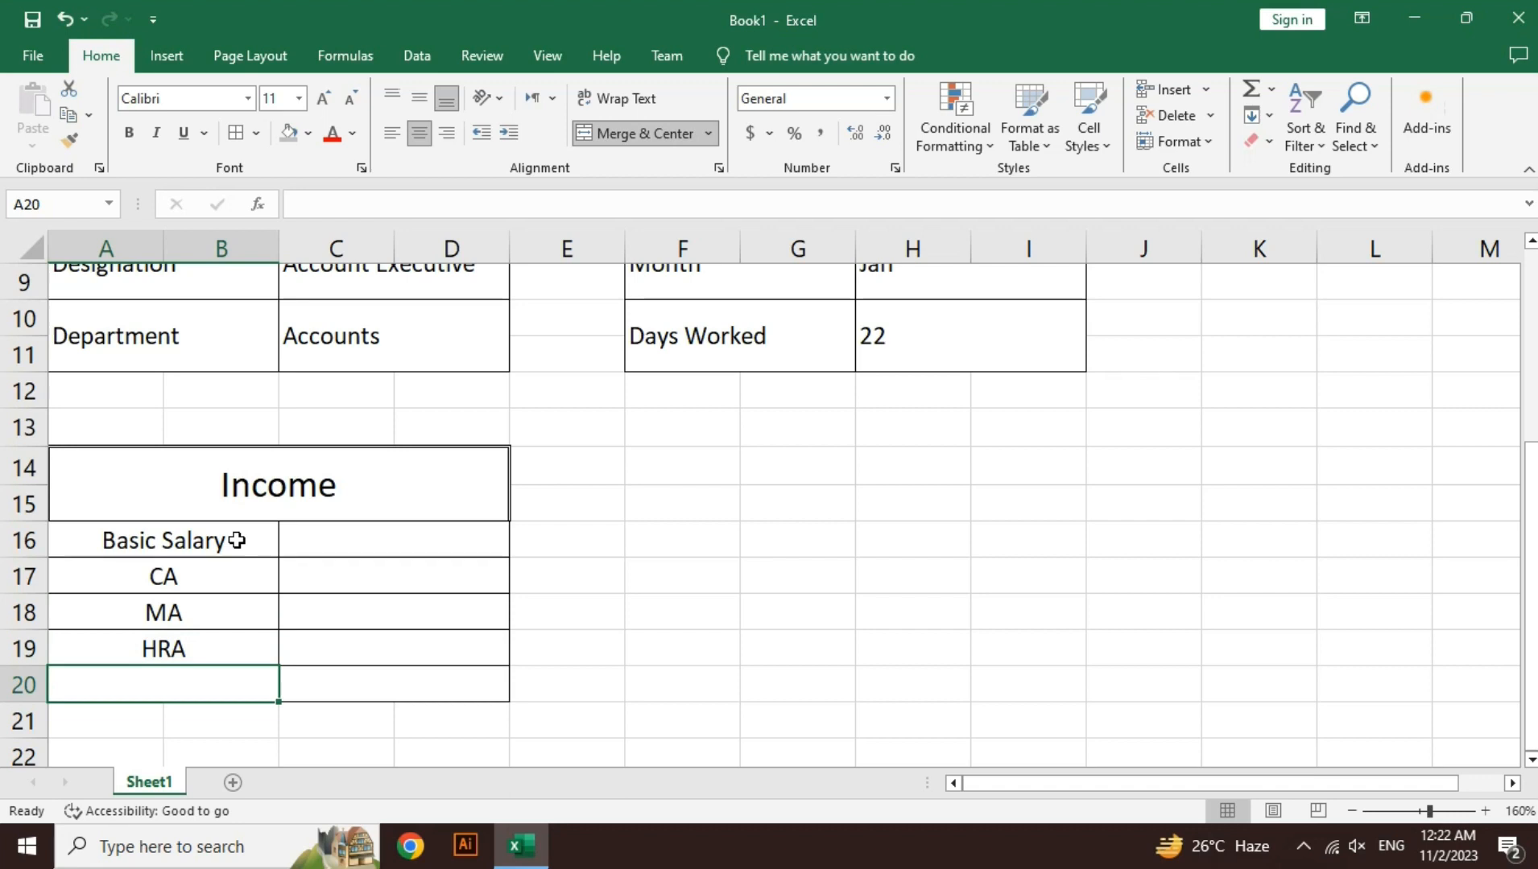
{"action": "type", "text": "Other"}
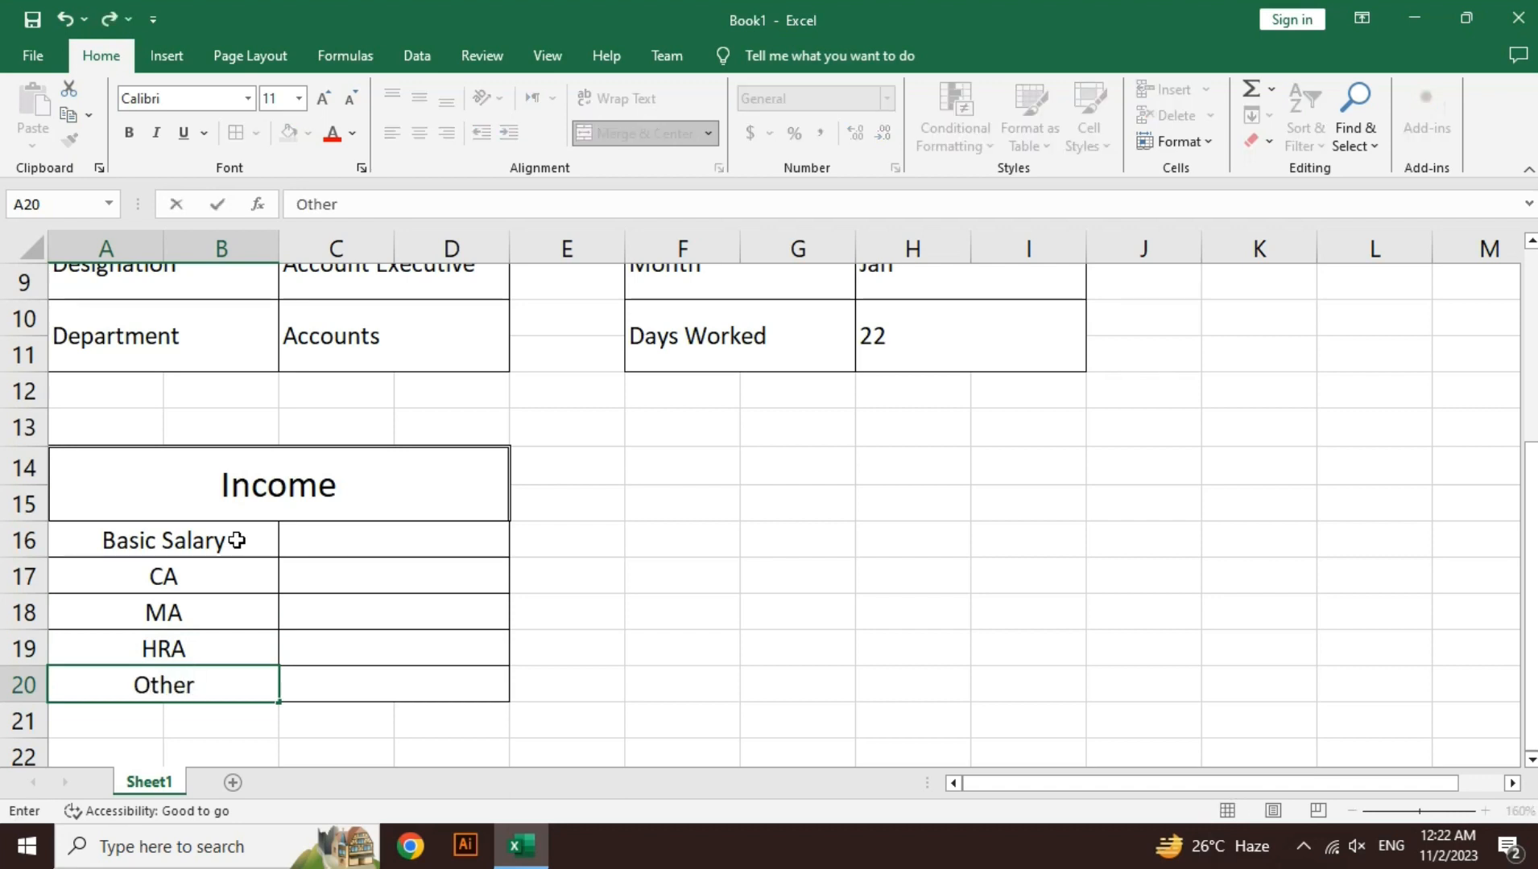
{"action": "type", "text": " Earning"}
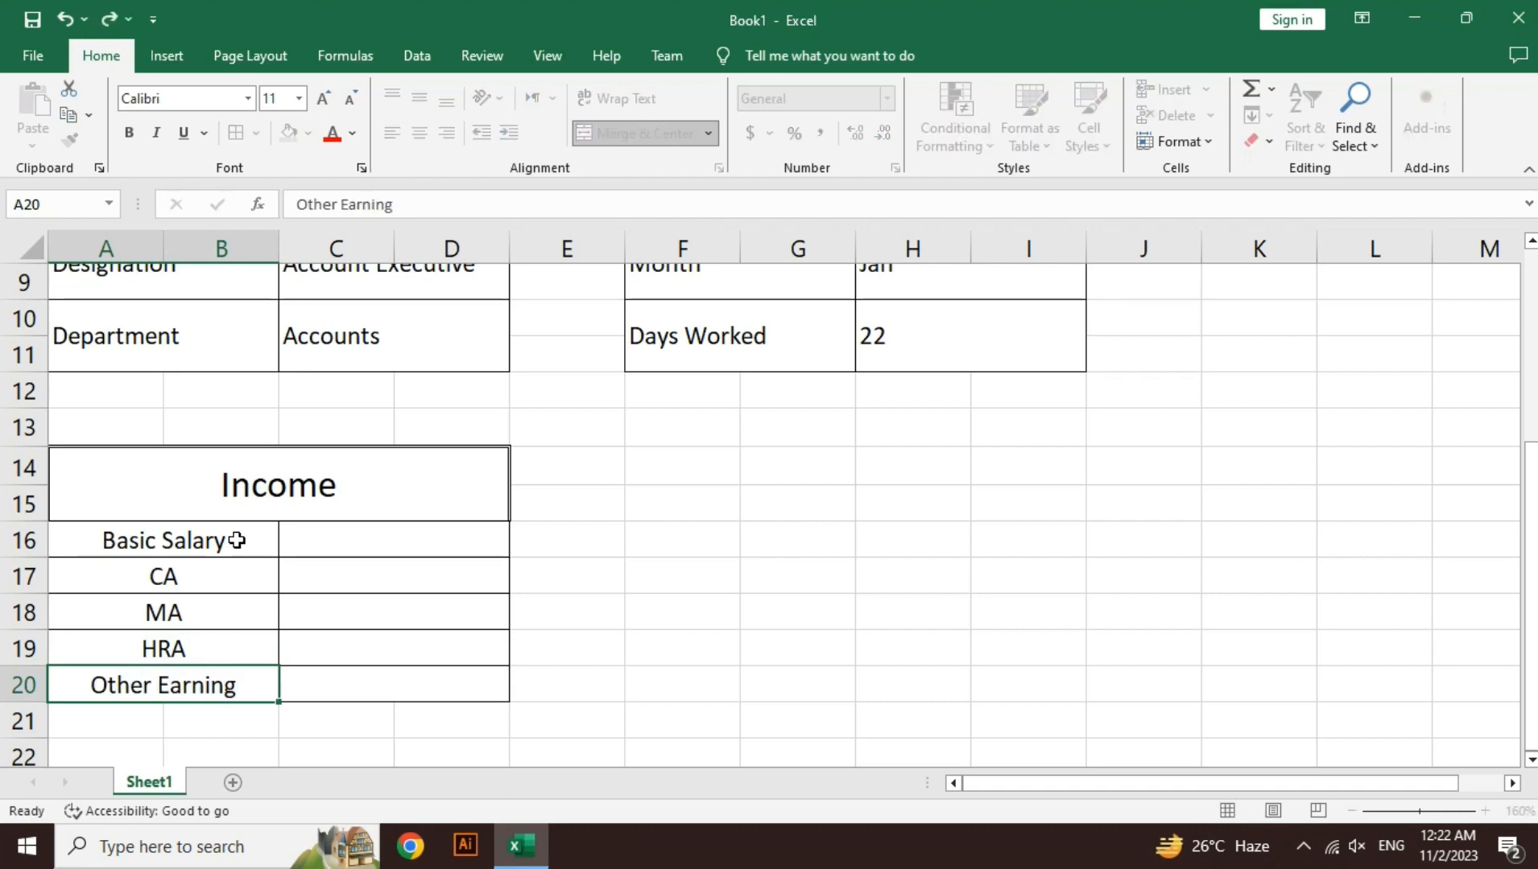
{"action": "key", "text": "Return"}
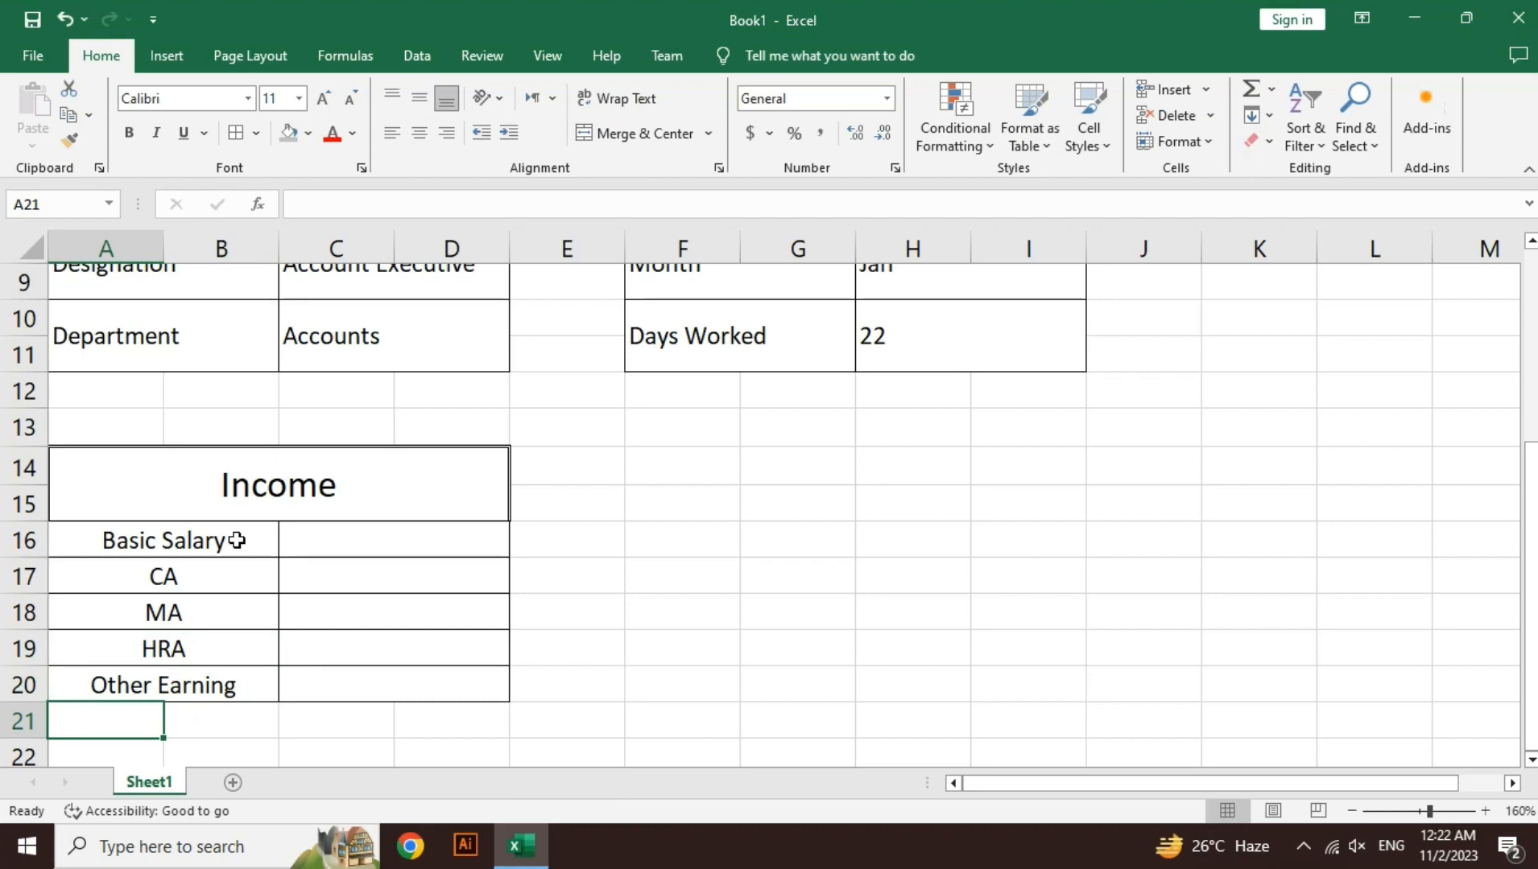
Step: Fill the Other Earning row down to row 21 and replace the copied label in A21 with Gross Salary
{"action": "key", "text": "Up"}
{"action": "key", "text": "shift+Right"}
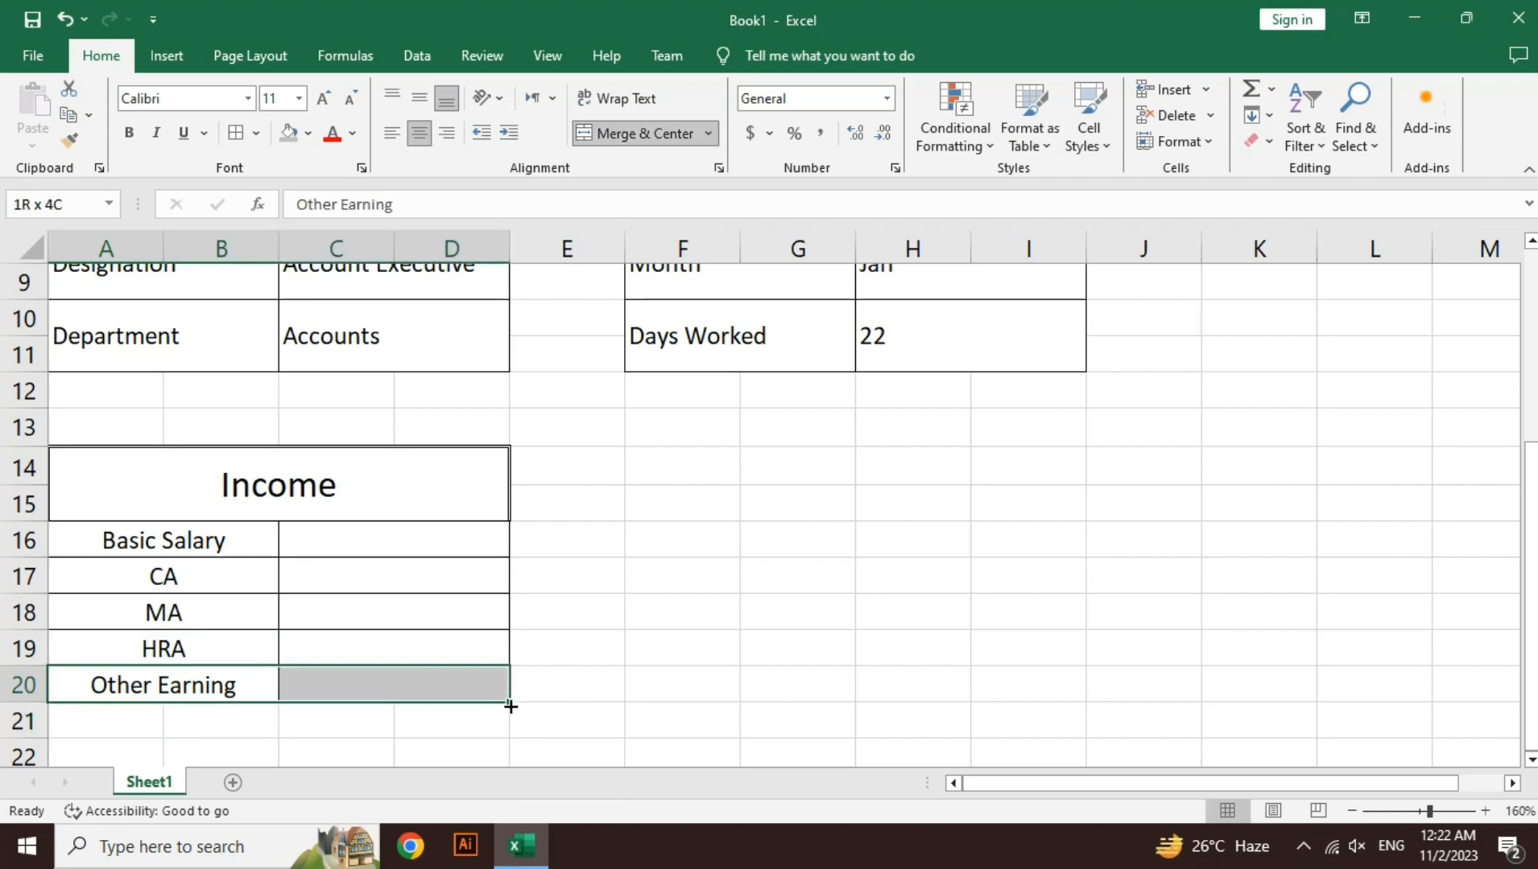
{"action": "left_click_drag", "start_coordinate": [513, 706], "coordinate": [515, 740]}
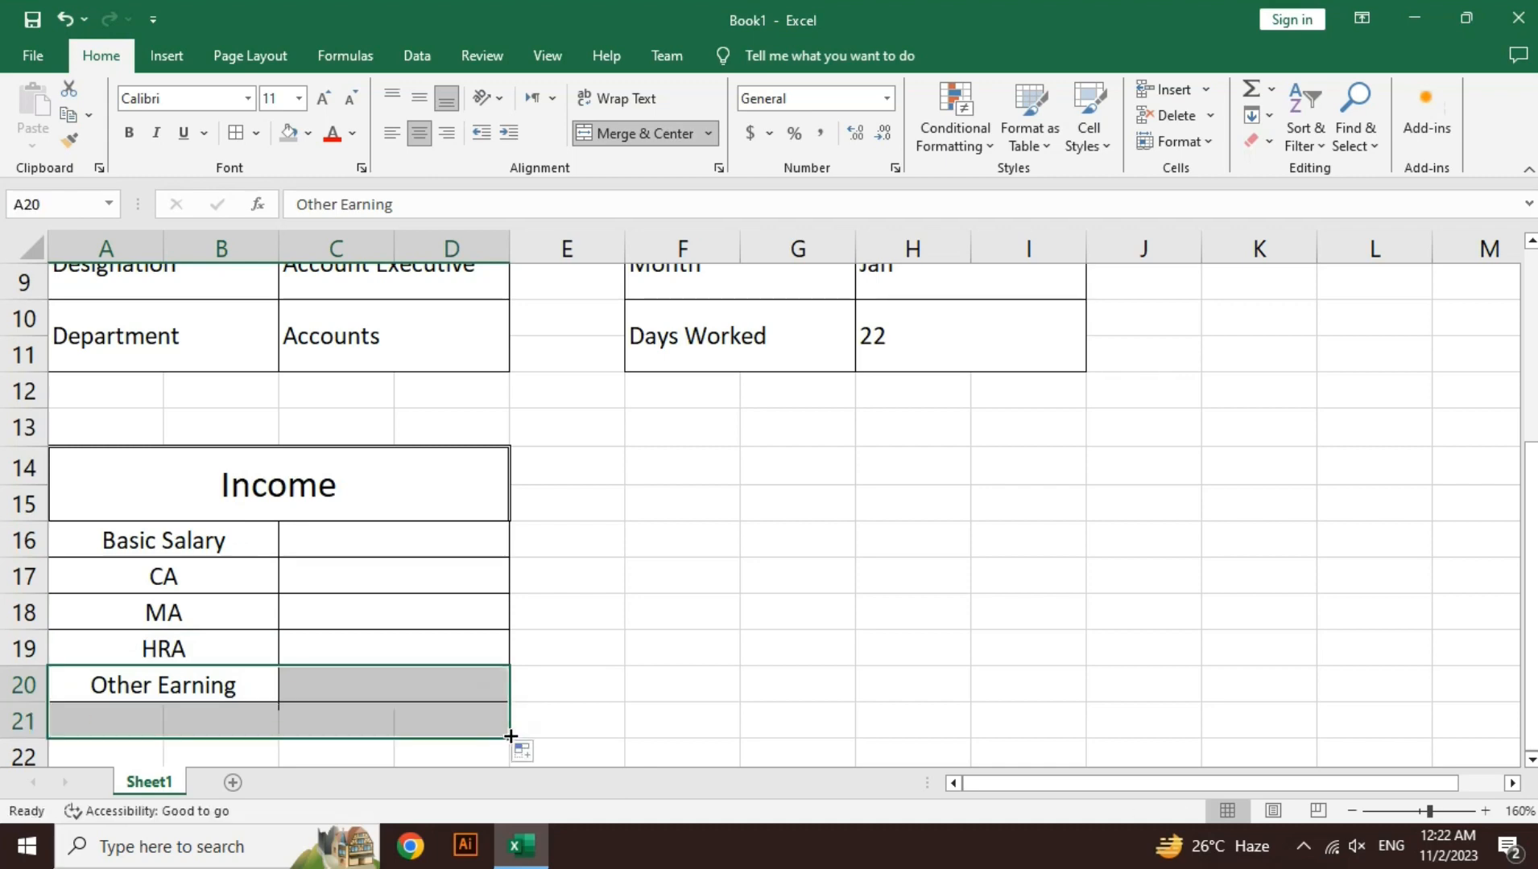
{"action": "left_click", "coordinate": [119, 719]}
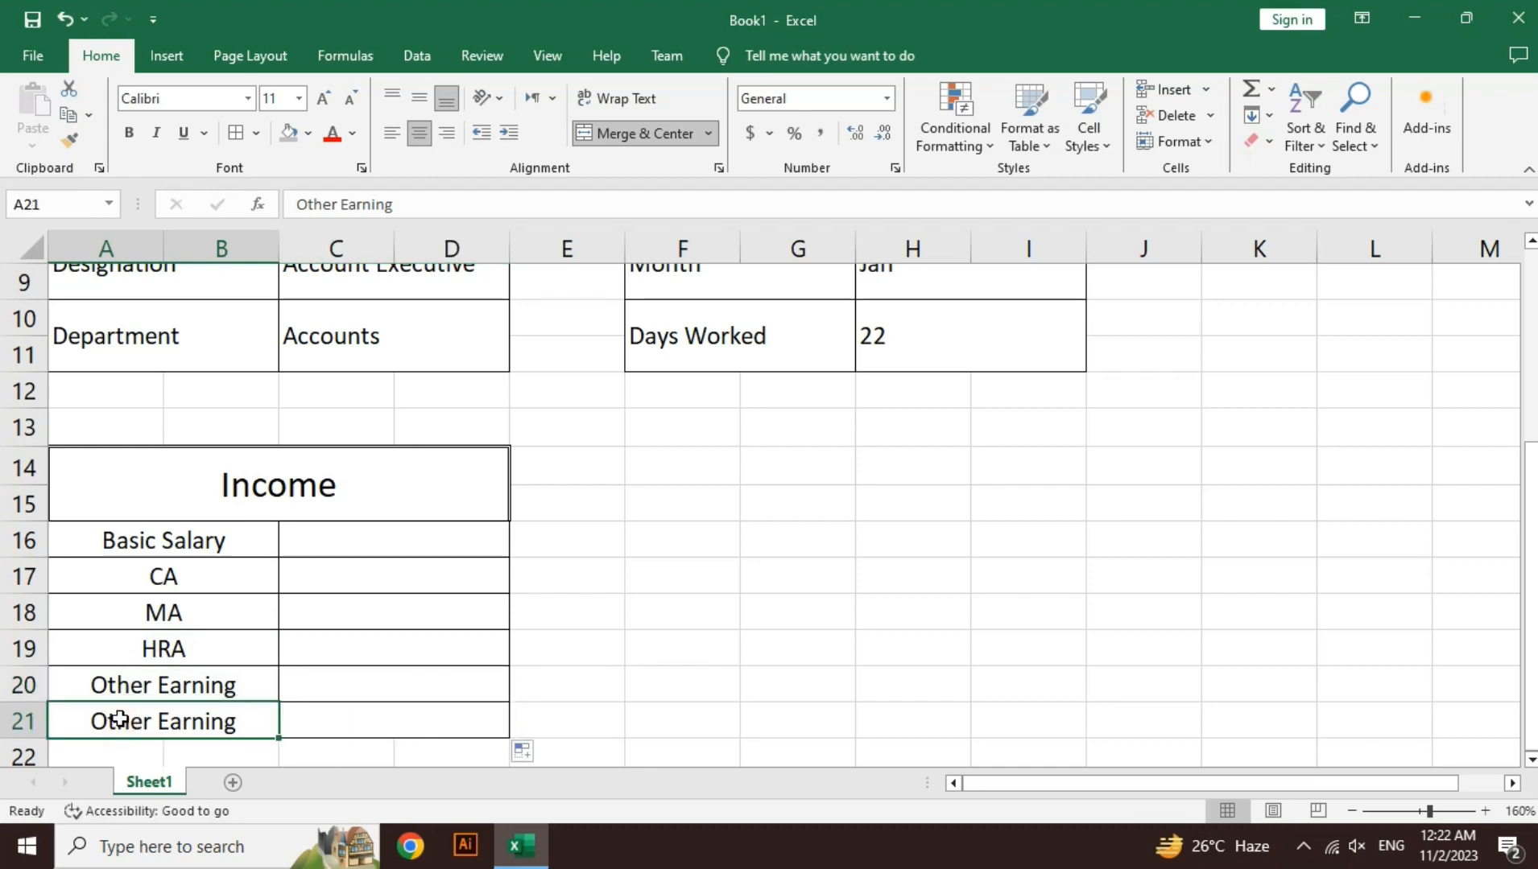
{"action": "type", "text": "Gross"}
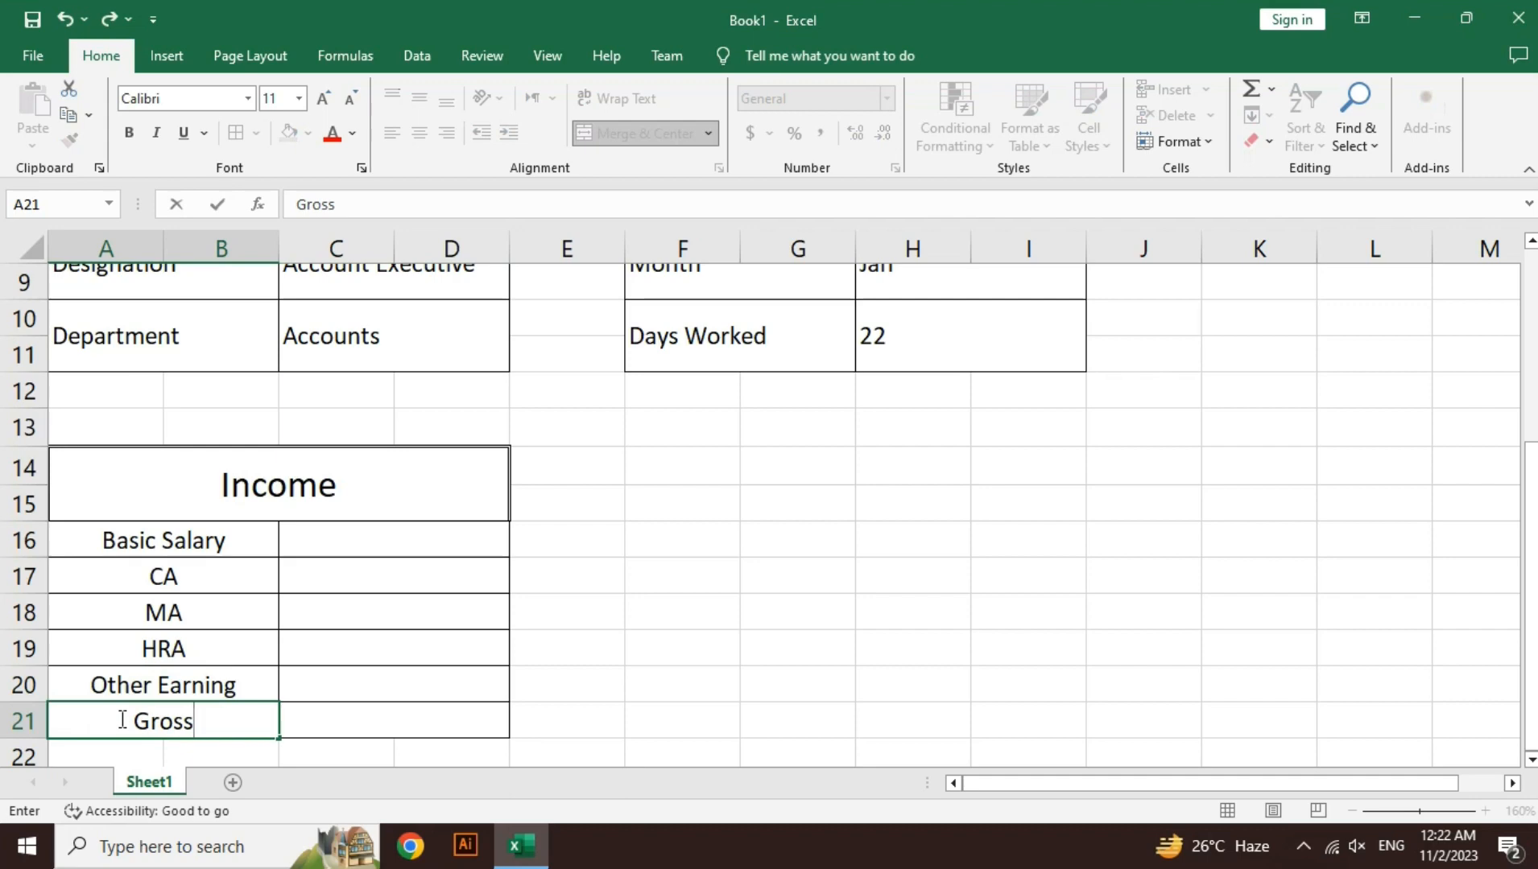
{"action": "type", "text": " Salary"}
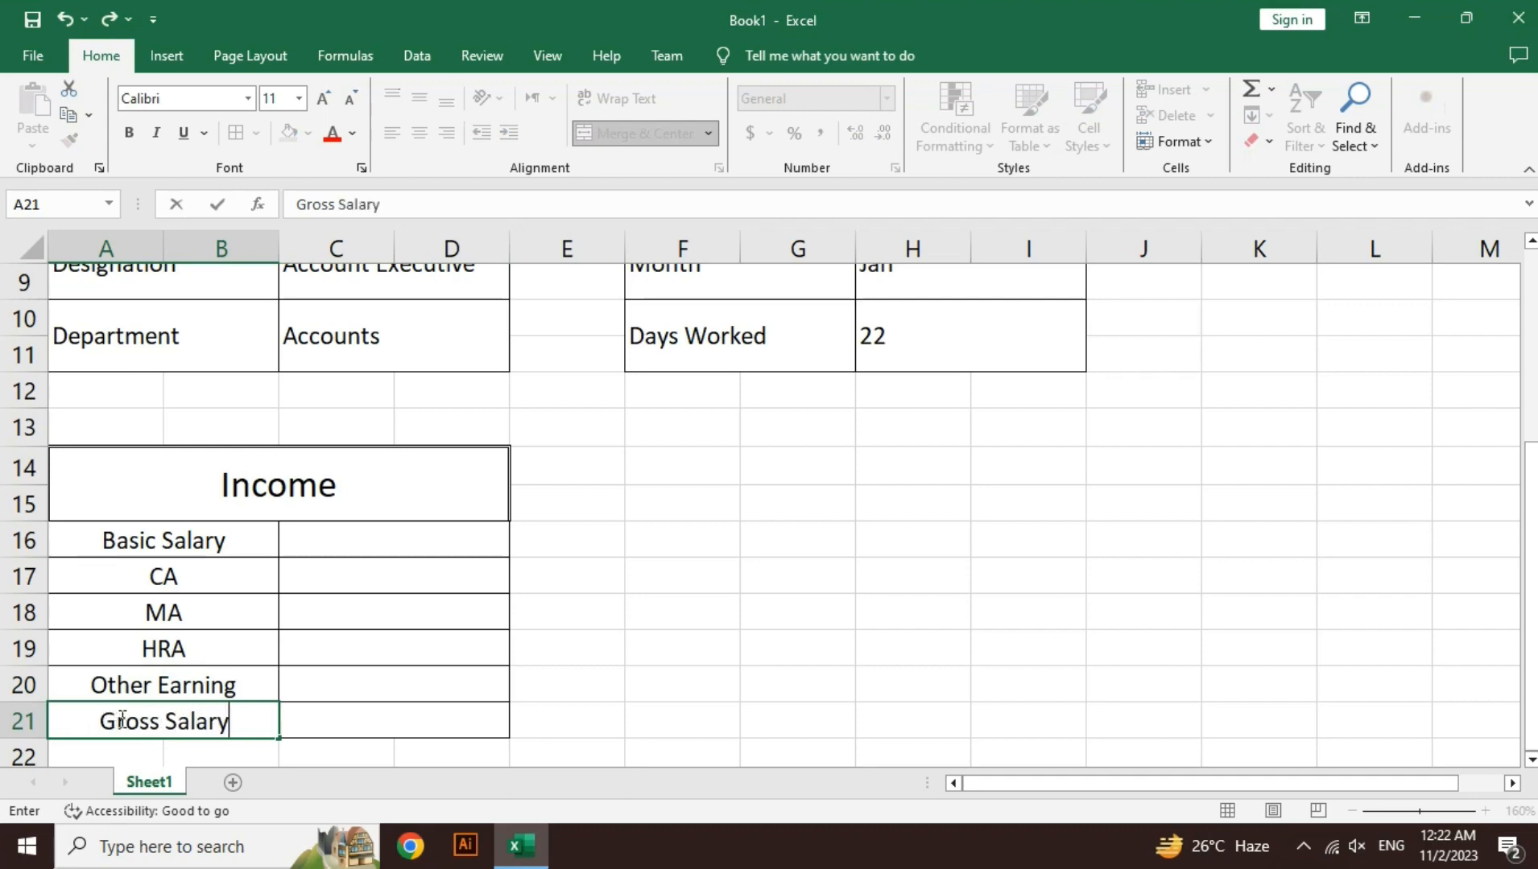
{"action": "key", "text": "Up"}
Step: Left-align all cells of the income rows A16:D21
{"action": "key", "text": "Up"}
{"action": "key", "text": "Up"}
{"action": "key", "text": "Up"}
{"action": "key", "text": "Up"}
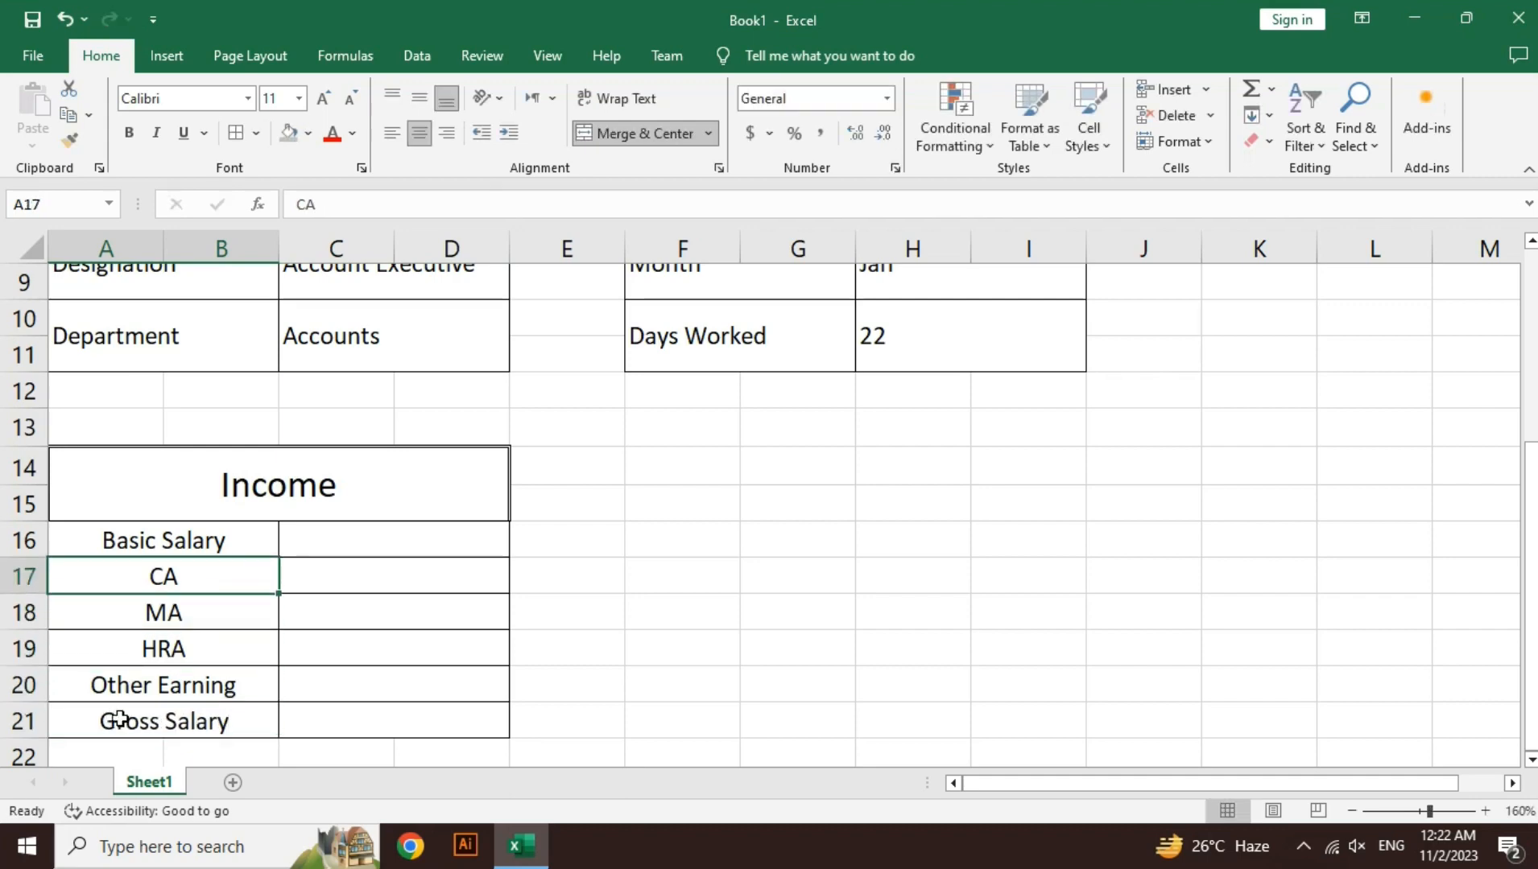
{"action": "key", "text": "shift+Down"}
{"action": "key", "text": "shift+Right"}
{"action": "key", "text": "shift+Down"}
{"action": "key", "text": "shift+Down"}
{"action": "key", "text": "shift+Down"}
{"action": "key", "text": "shift+Down"}
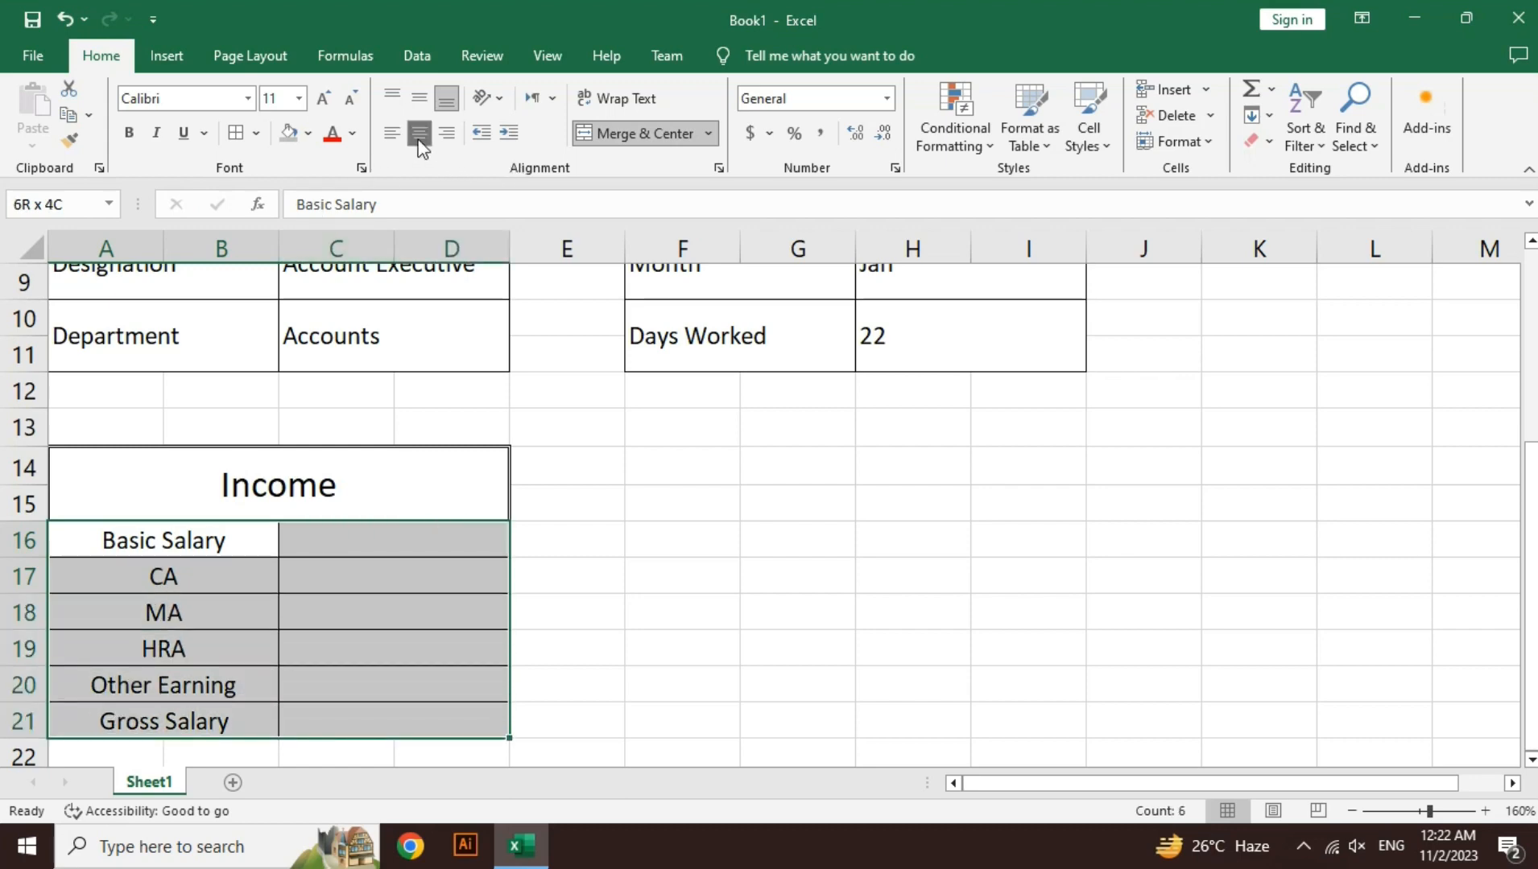
{"action": "left_click", "coordinate": [392, 133]}
{"action": "left_click", "coordinate": [257, 611]}
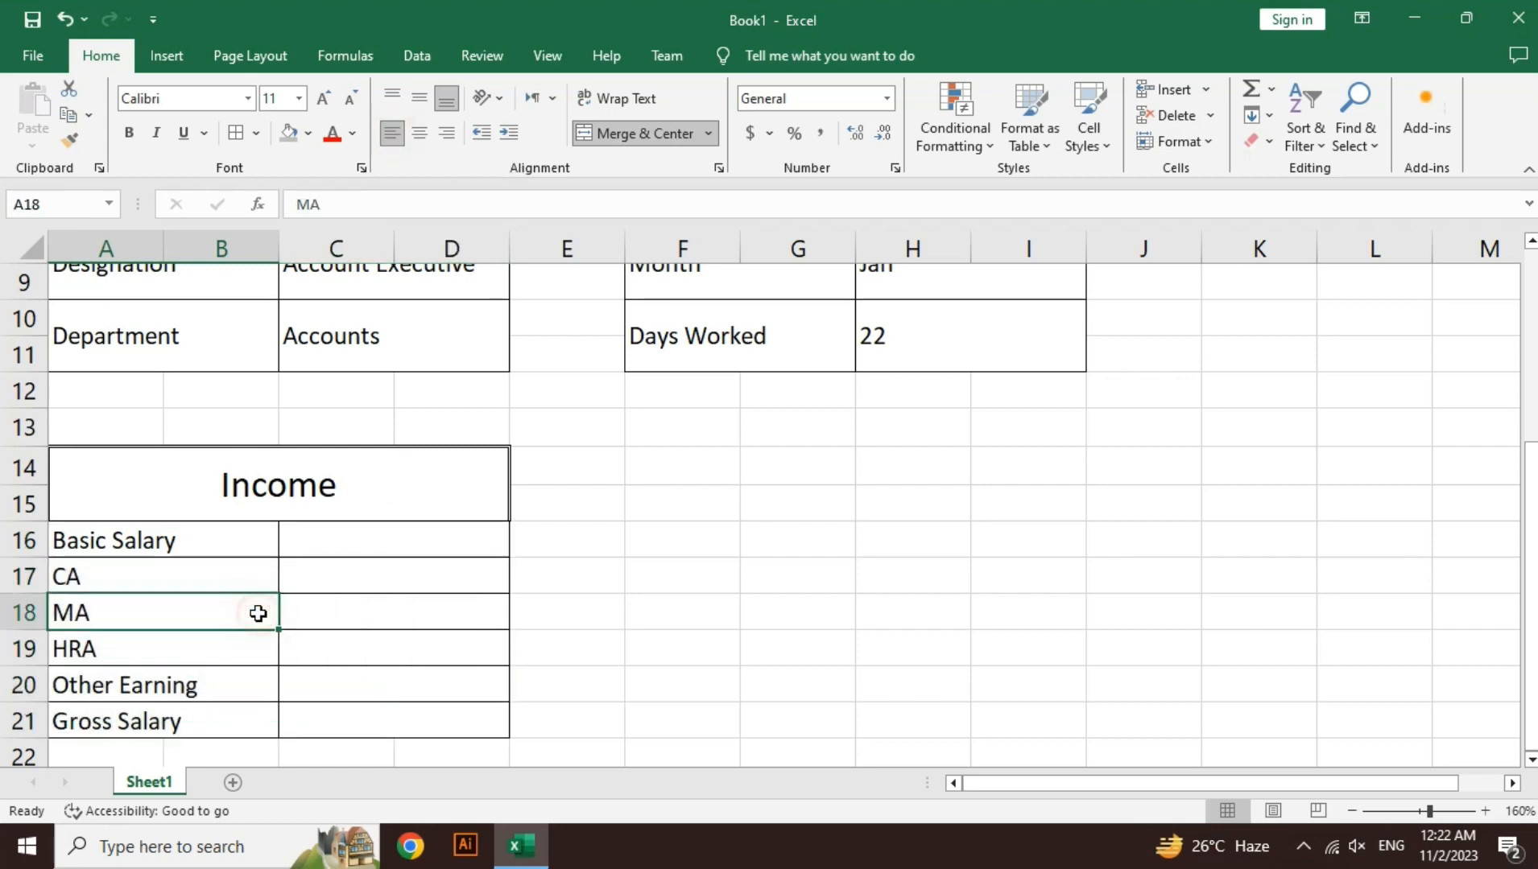
Step: Enter 50000 as the Basic Salary amount in C16
{"action": "left_click", "coordinate": [357, 531]}
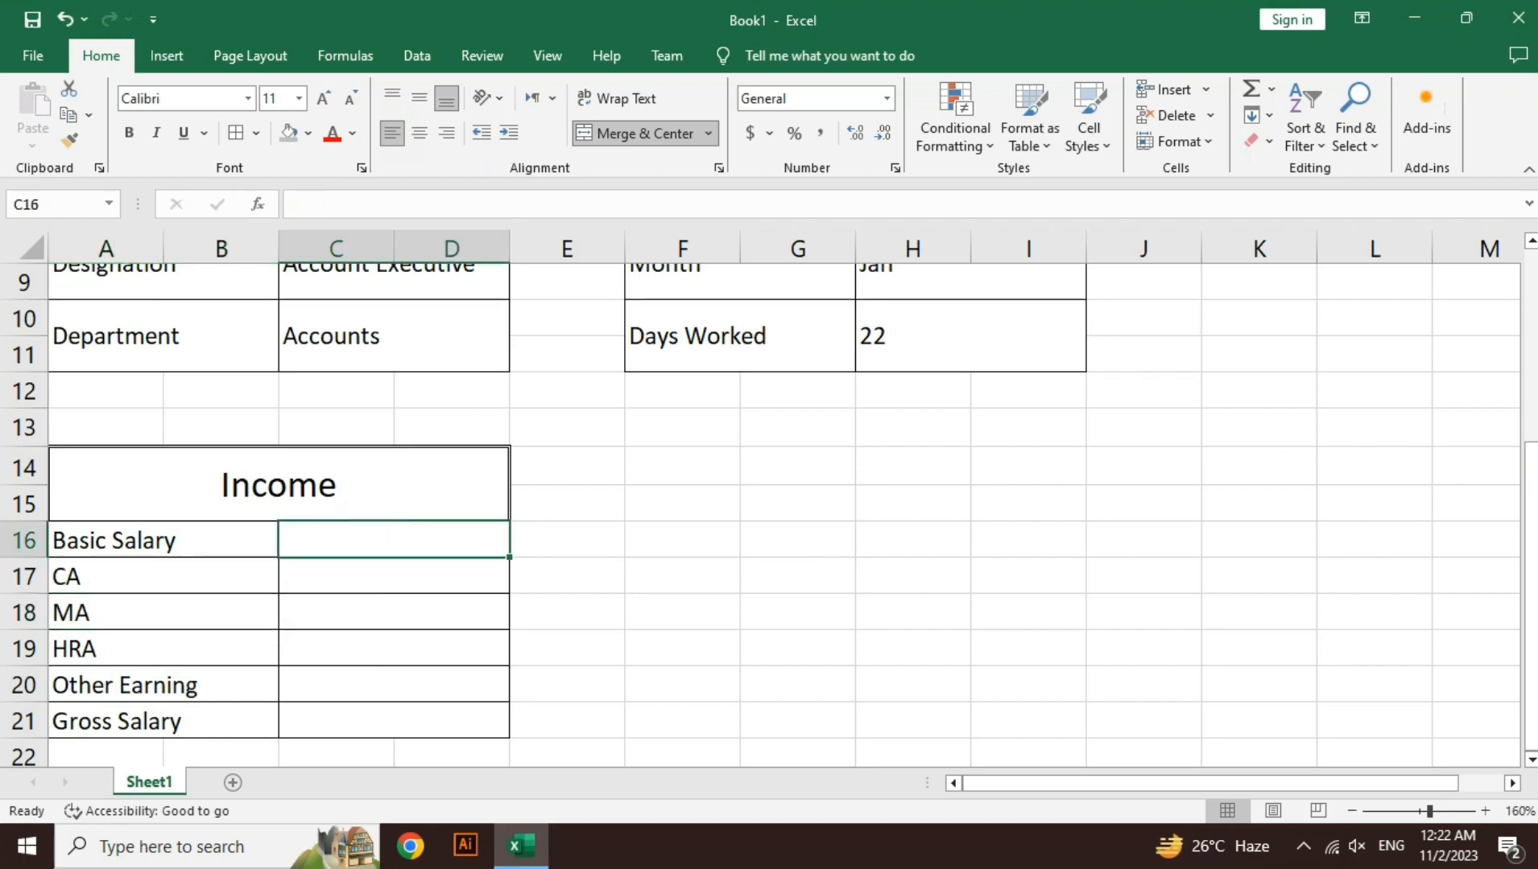
{"action": "scroll", "coordinate": [1530, 770], "scroll_direction": "down", "scroll_amount": 1}
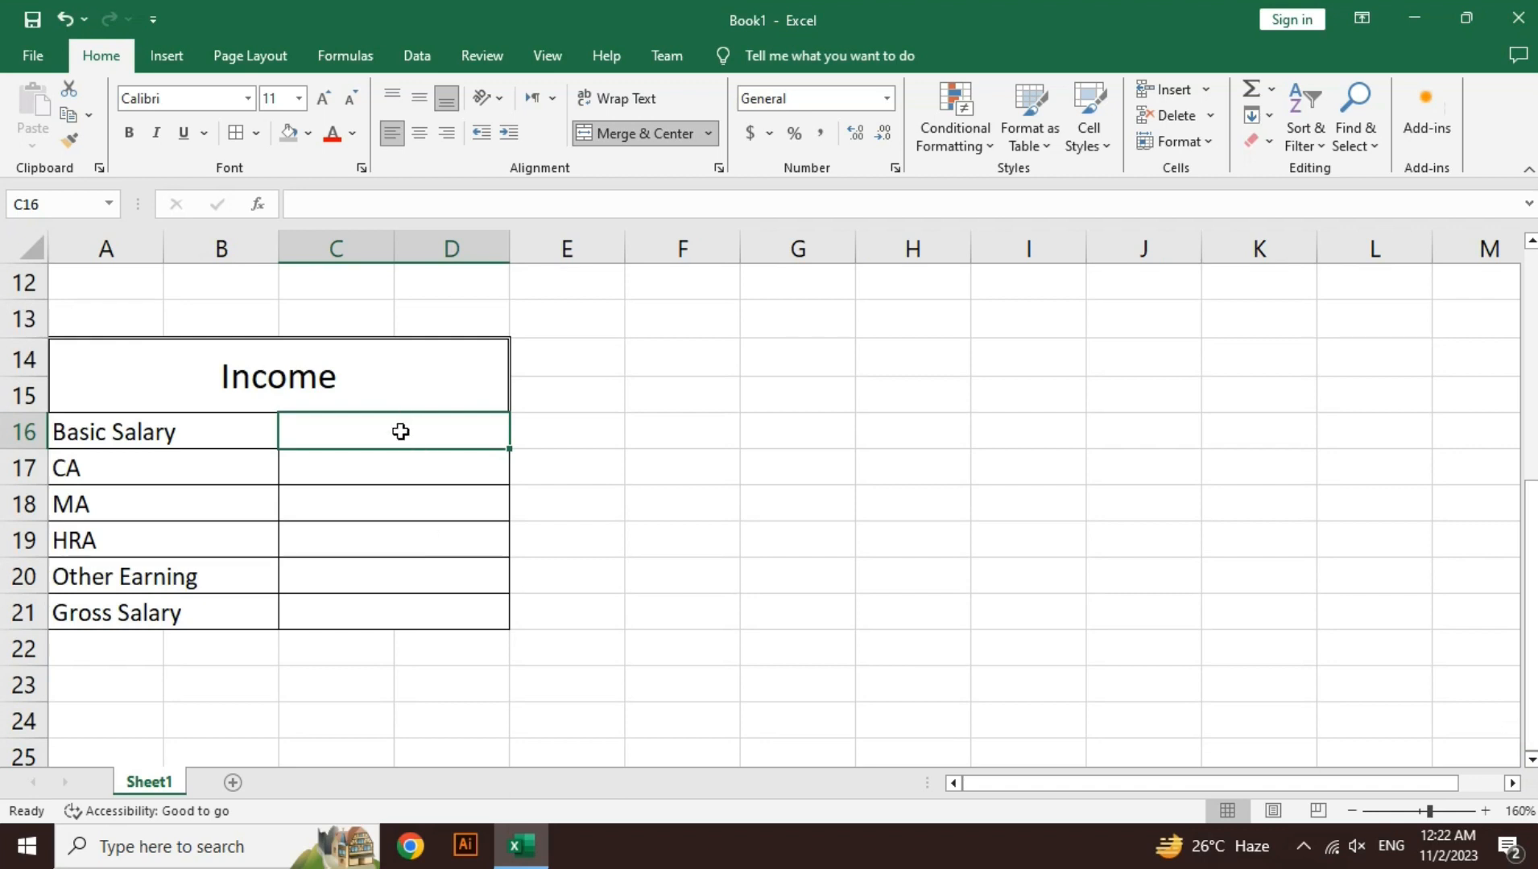
{"action": "type", "text": "50000"}
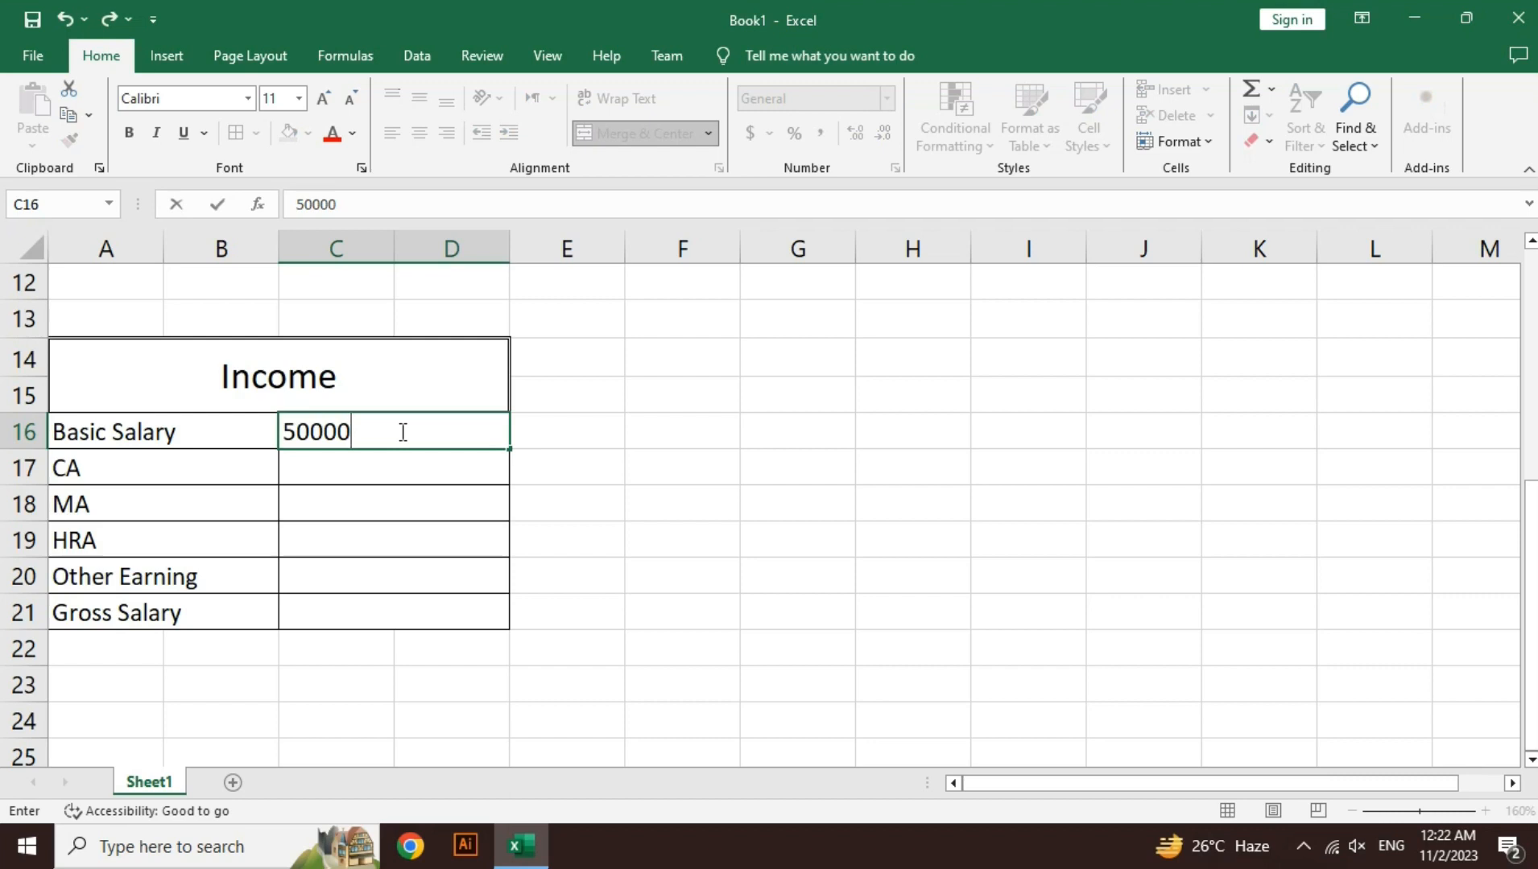
{"action": "key", "text": "Return"}
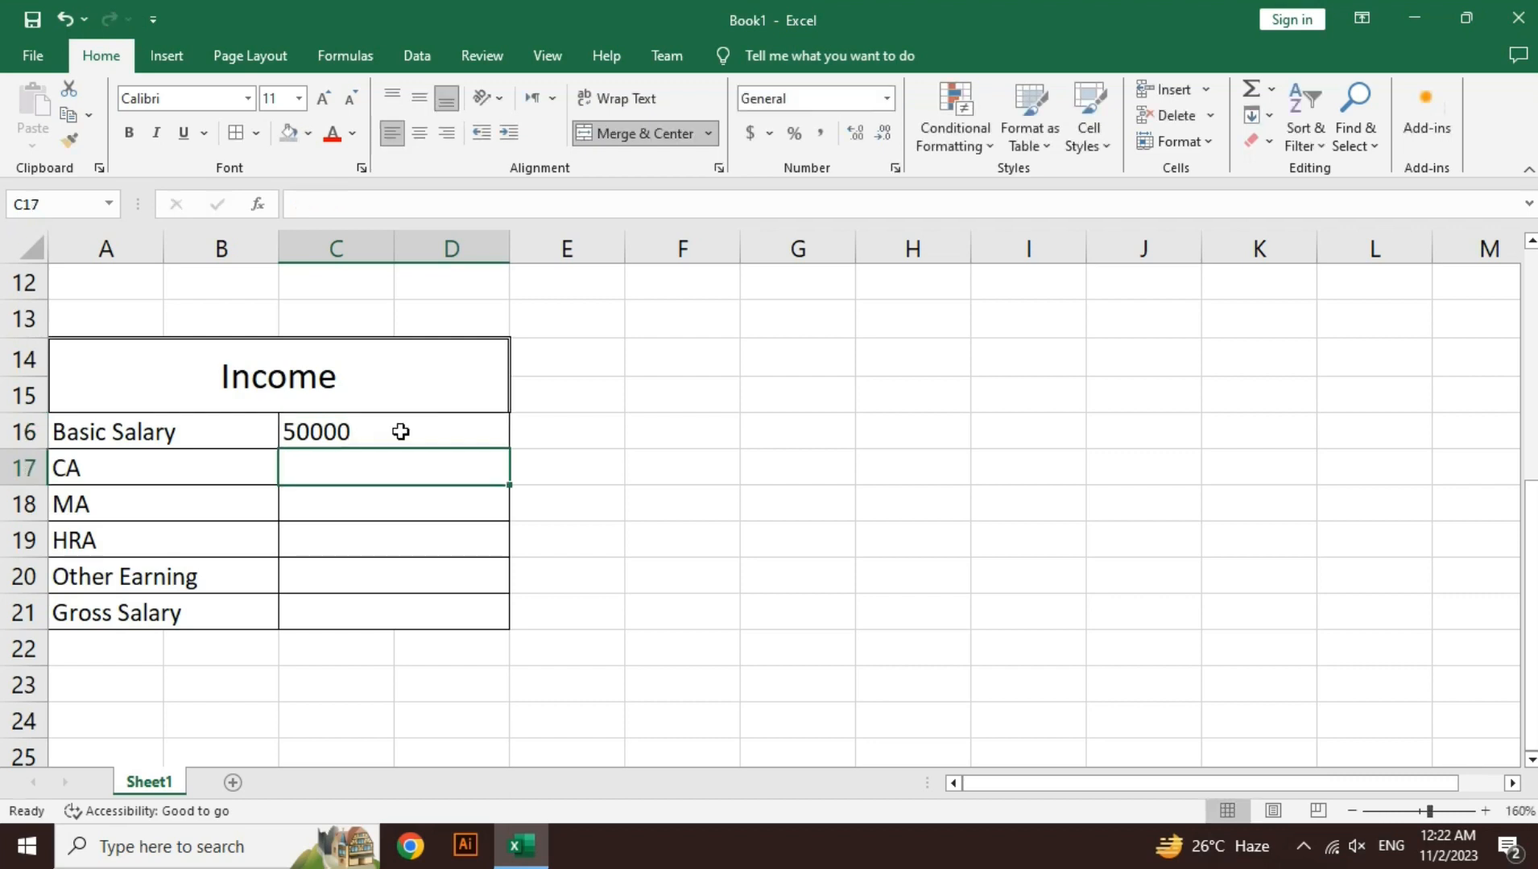
Step: Calculate CA in C17 as 12% of the basic salary with the formula =C16*12%
{"action": "type", "text": "="}
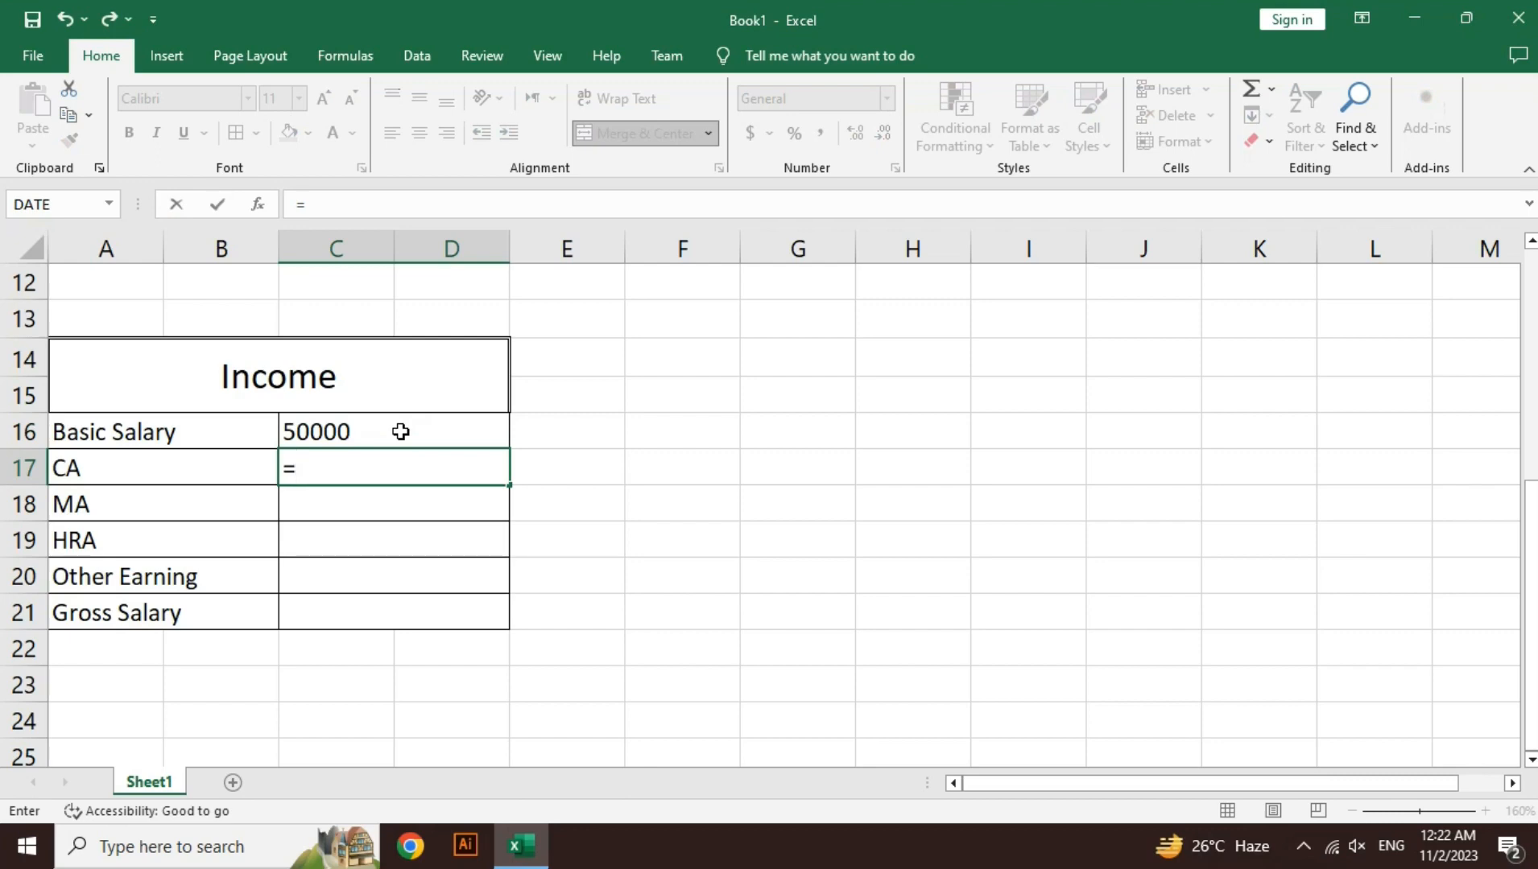
{"action": "left_click", "coordinate": [401, 433]}
{"action": "type", "text": "*"}
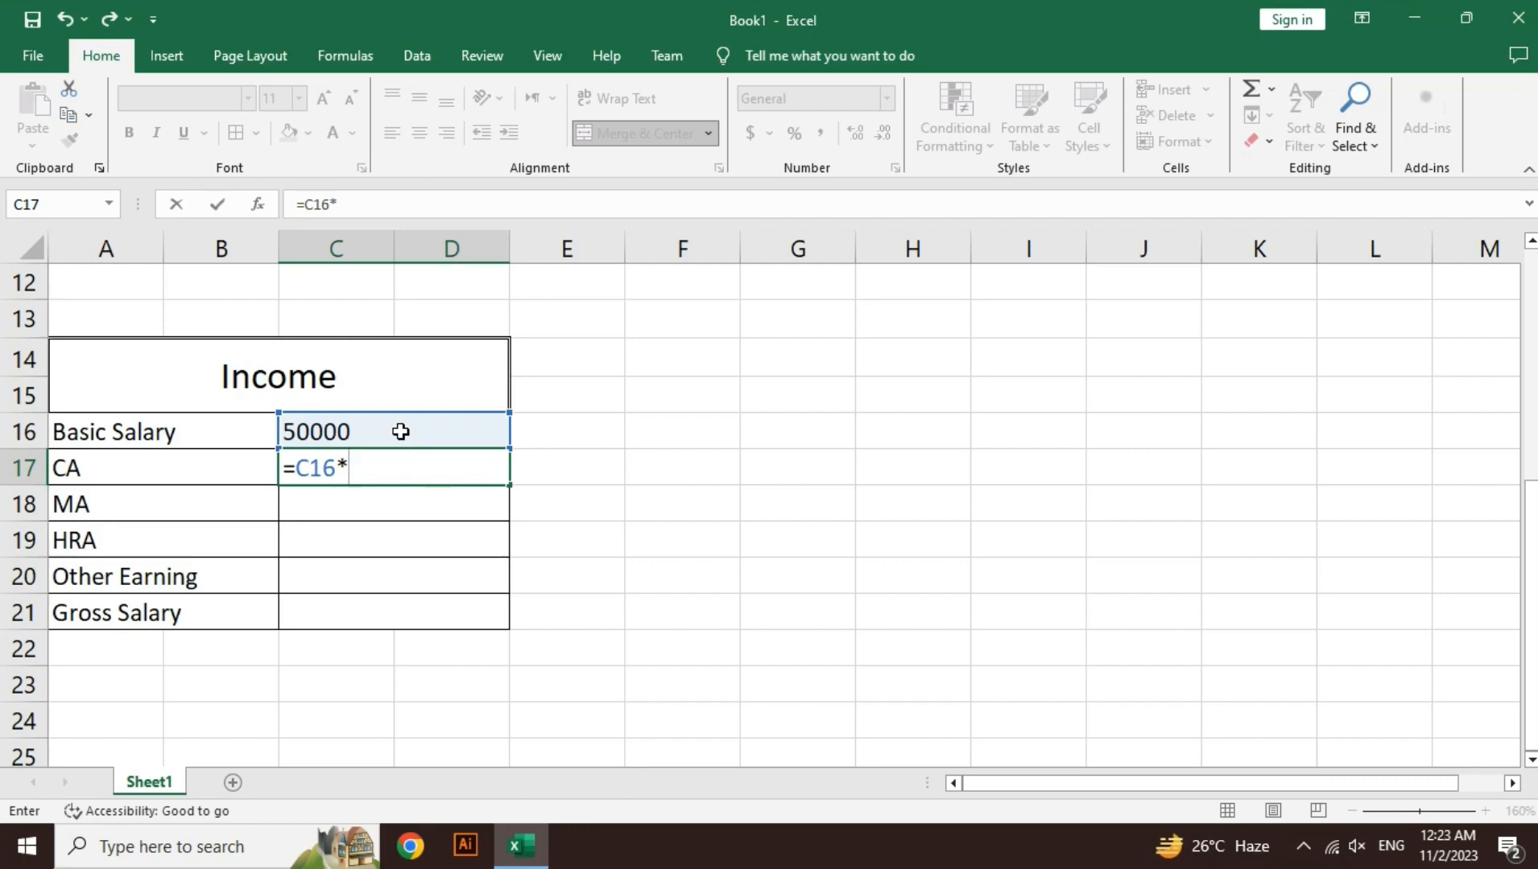
{"action": "type", "text": "12%"}
{"action": "key", "text": "Return"}
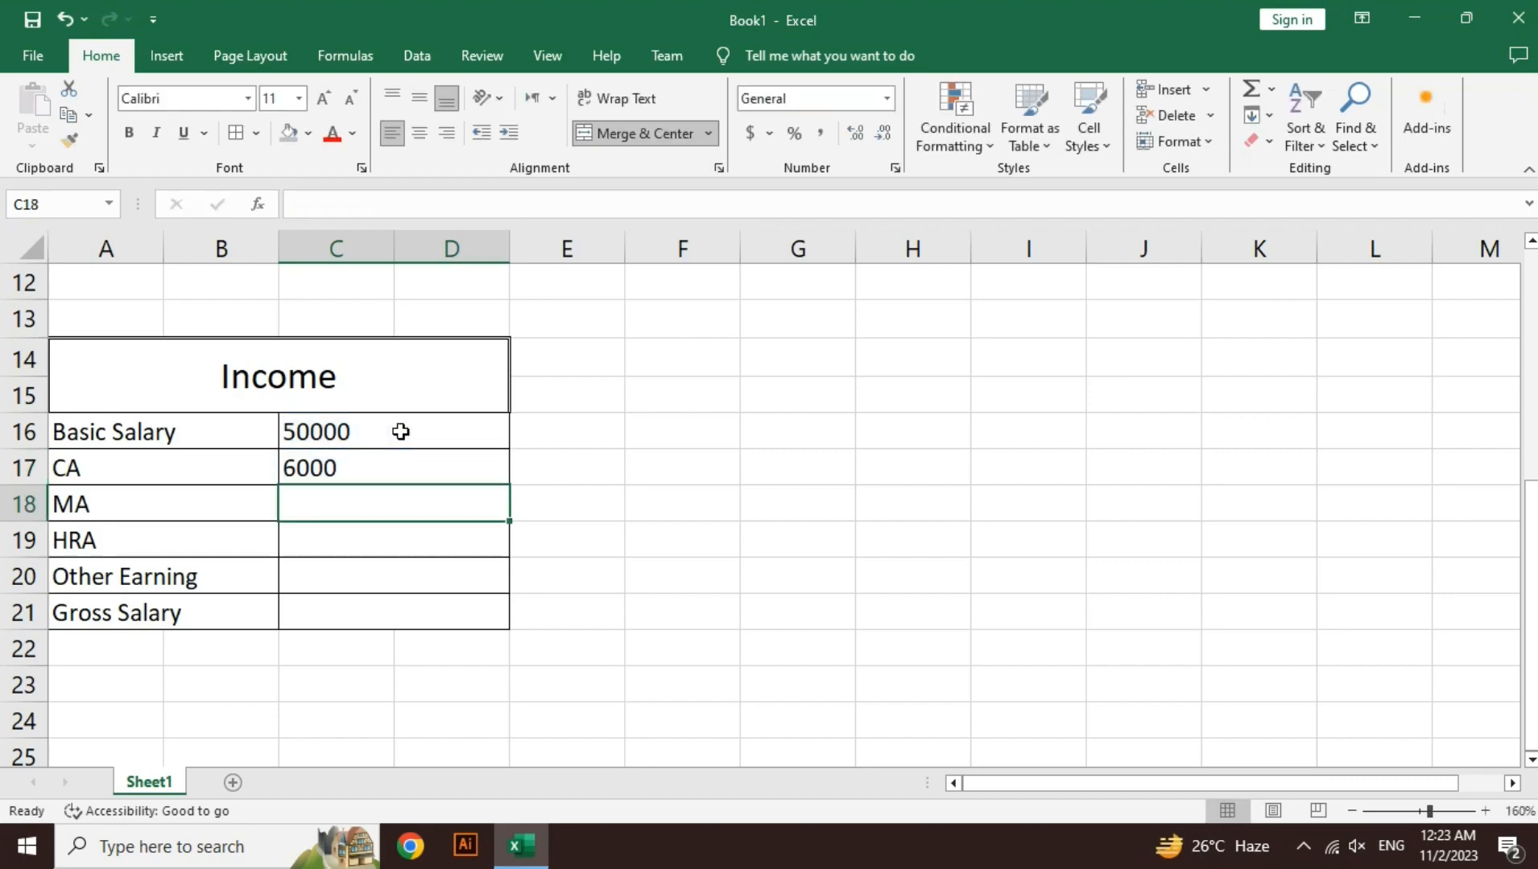
Step: Calculate MA in C18 as 20% of the basic salary with the formula =C16*20%
{"action": "type", "text": "="}
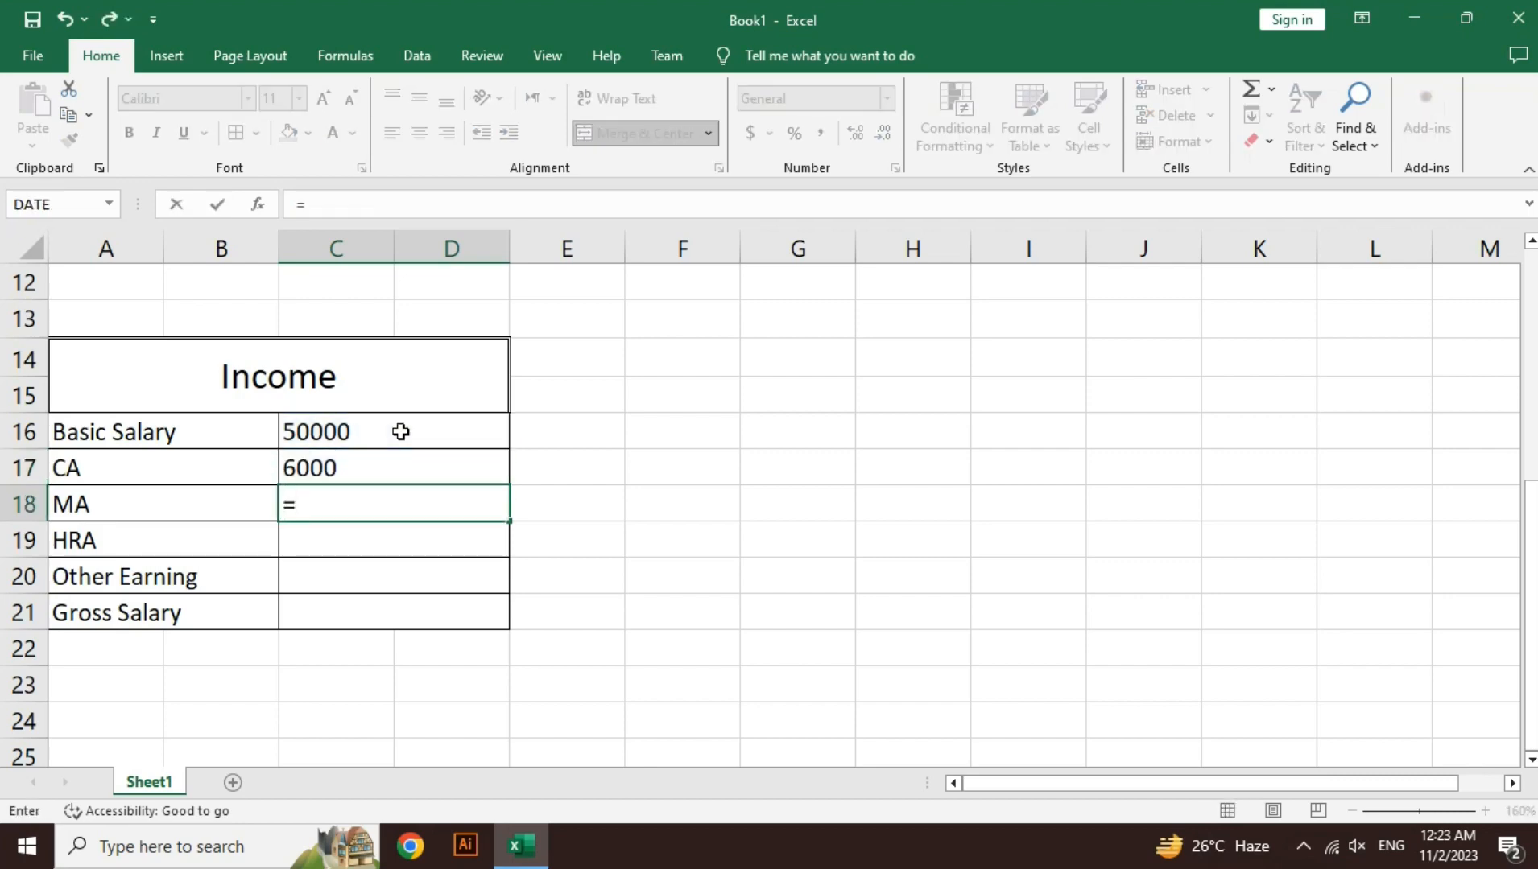
{"action": "left_click", "coordinate": [400, 431]}
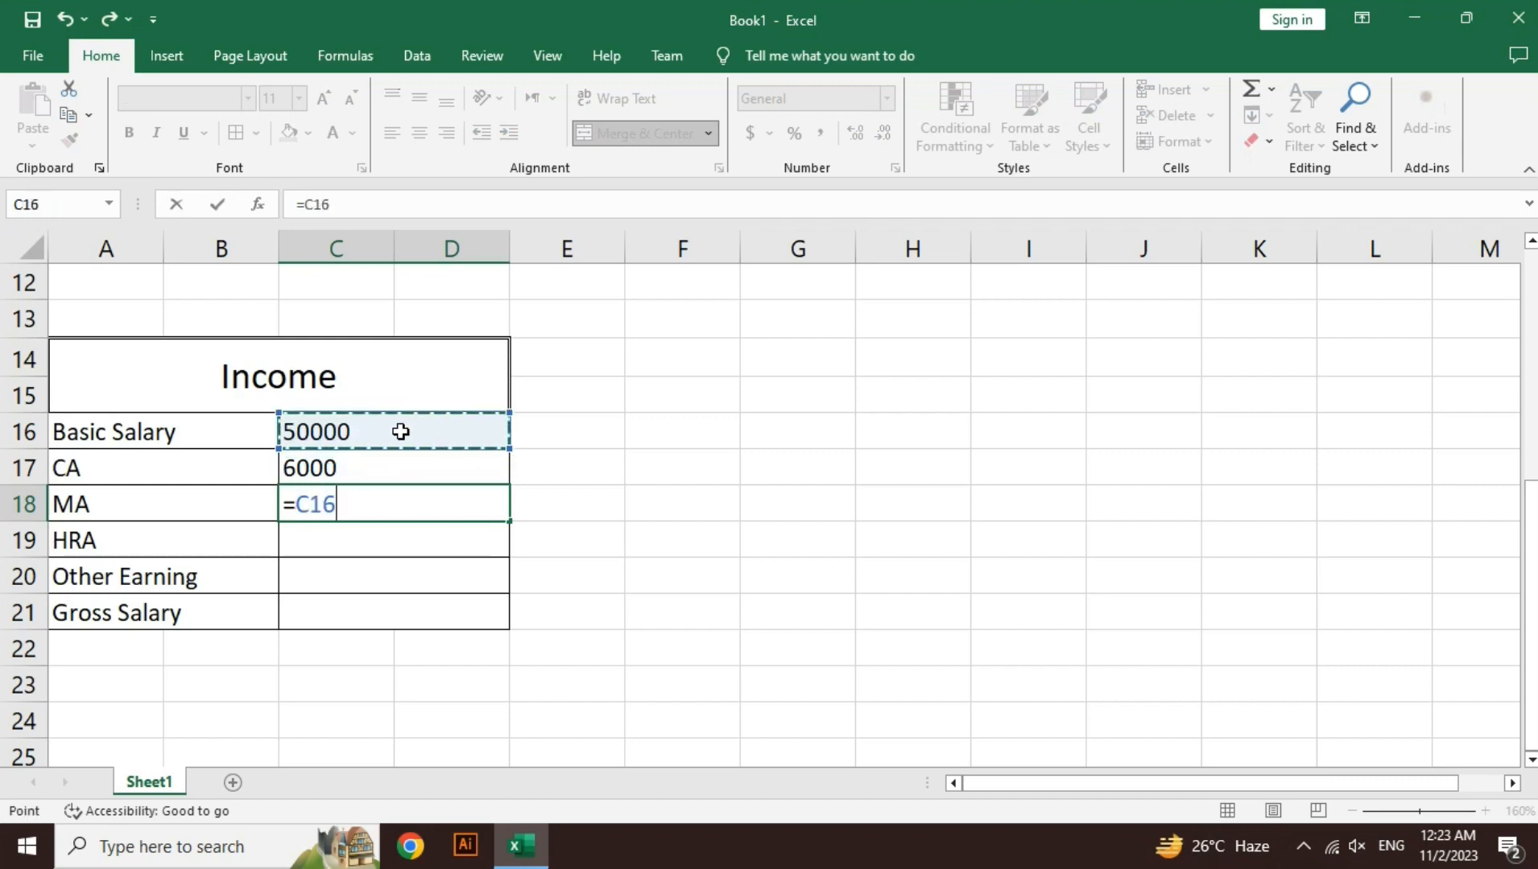
{"action": "type", "text": "*2"}
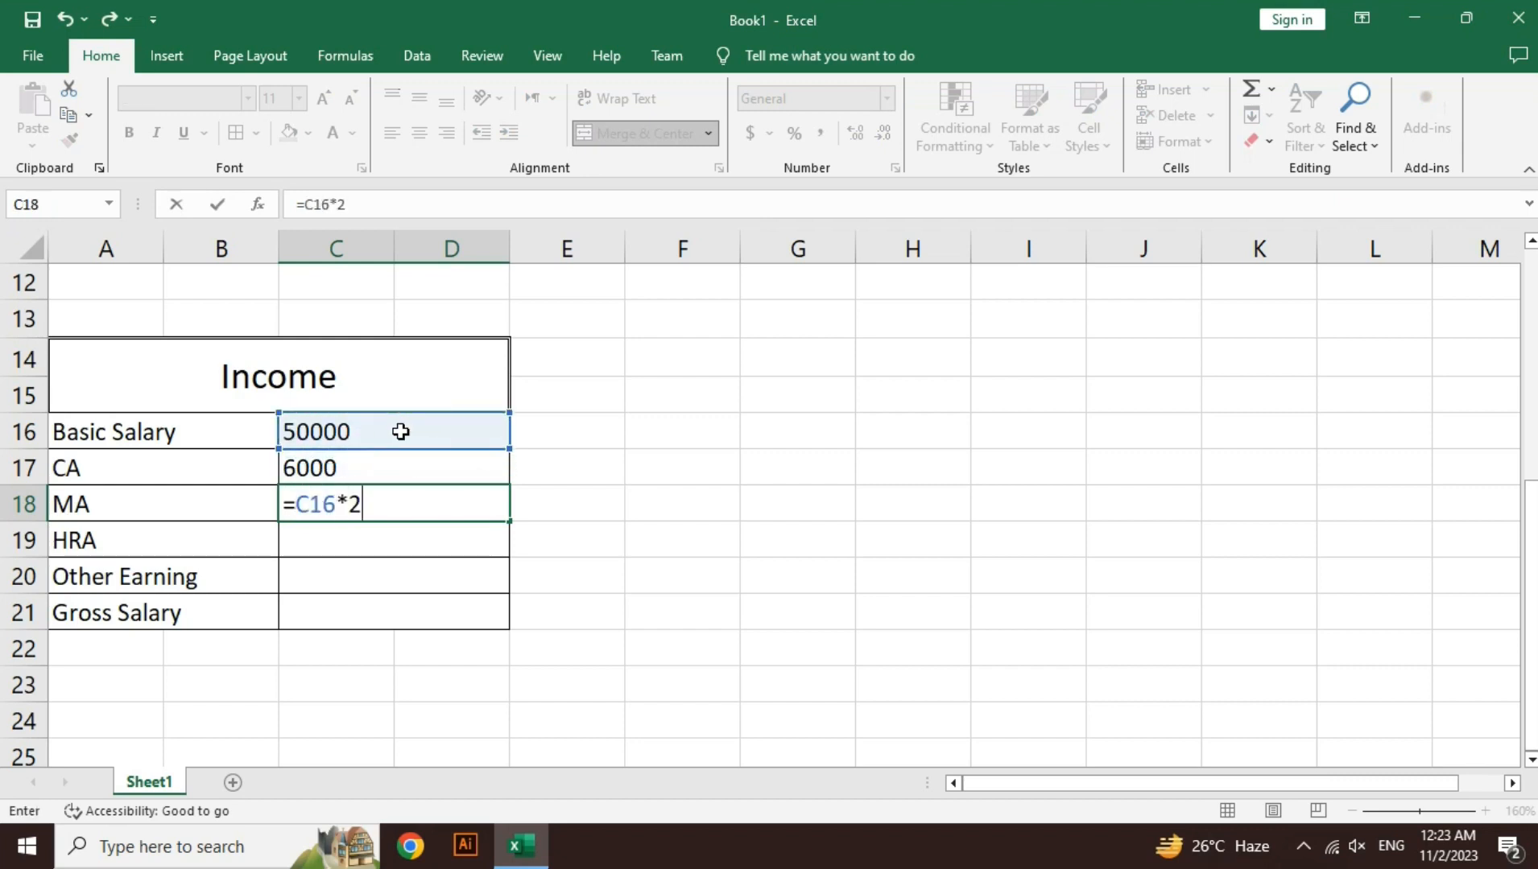
{"action": "type", "text": "0%"}
{"action": "key", "text": "Return"}
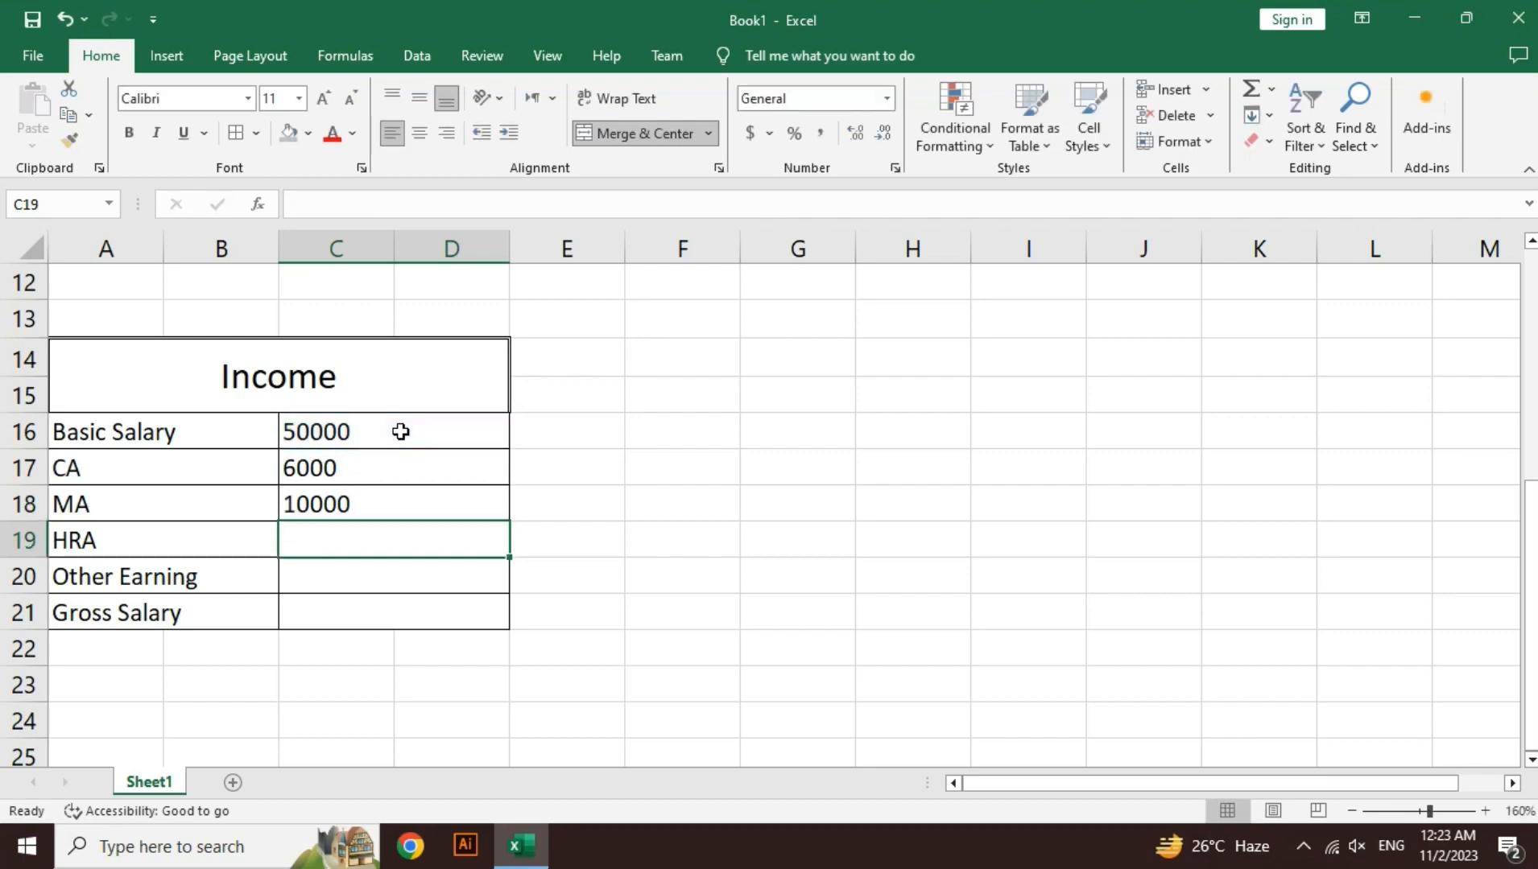
Step: Calculate HRA in C19 as 23% of the basic salary with the formula =C16*23%
{"action": "type", "text": "="}
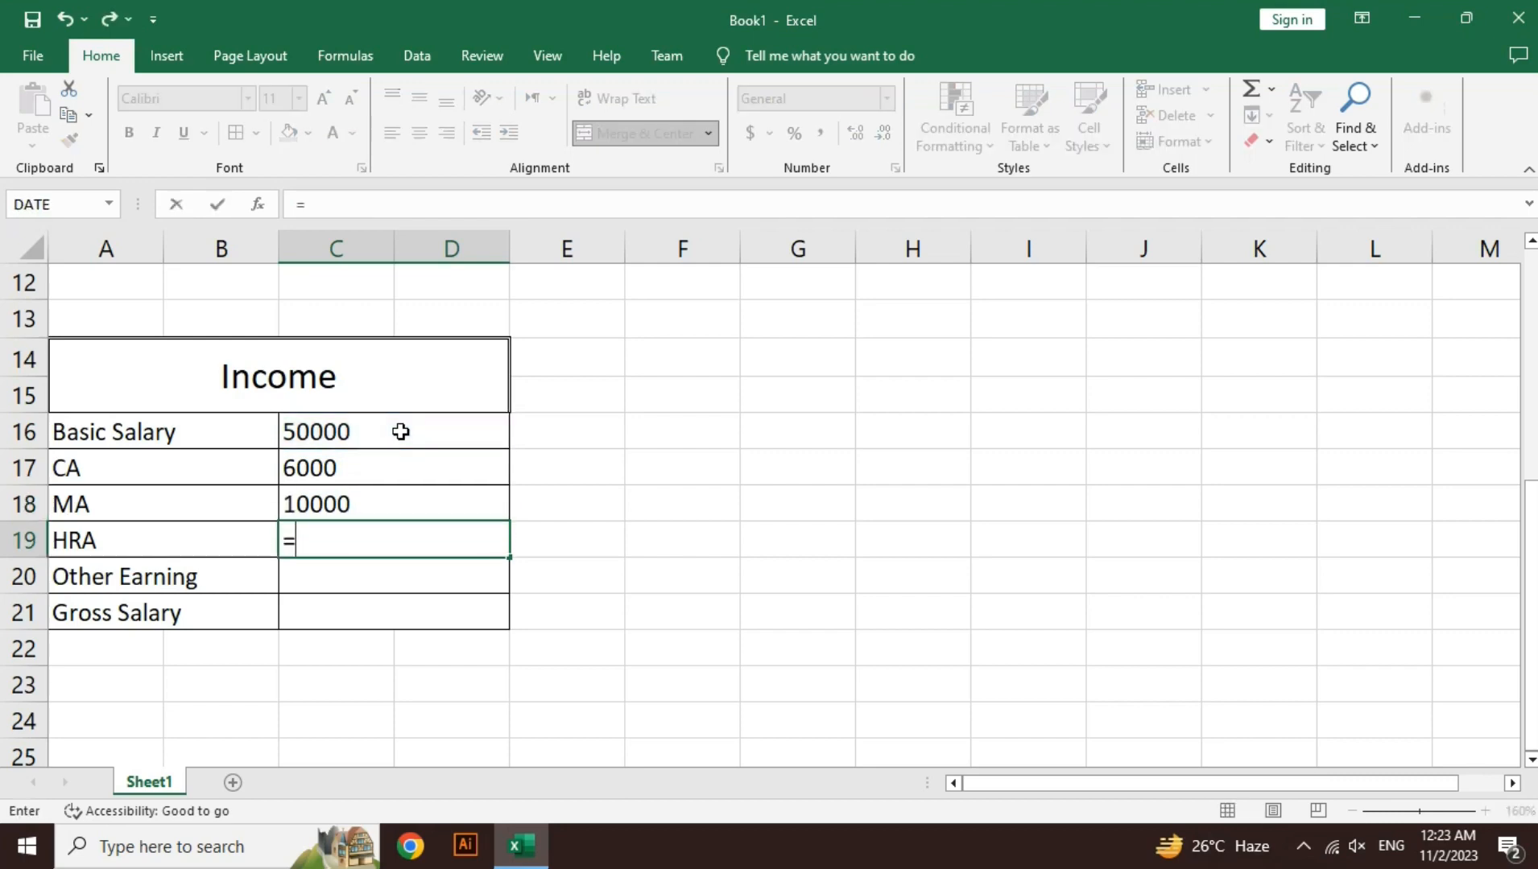
{"action": "key", "text": "Up"}
{"action": "key", "text": "Up"}
{"action": "type", "text": "*"}
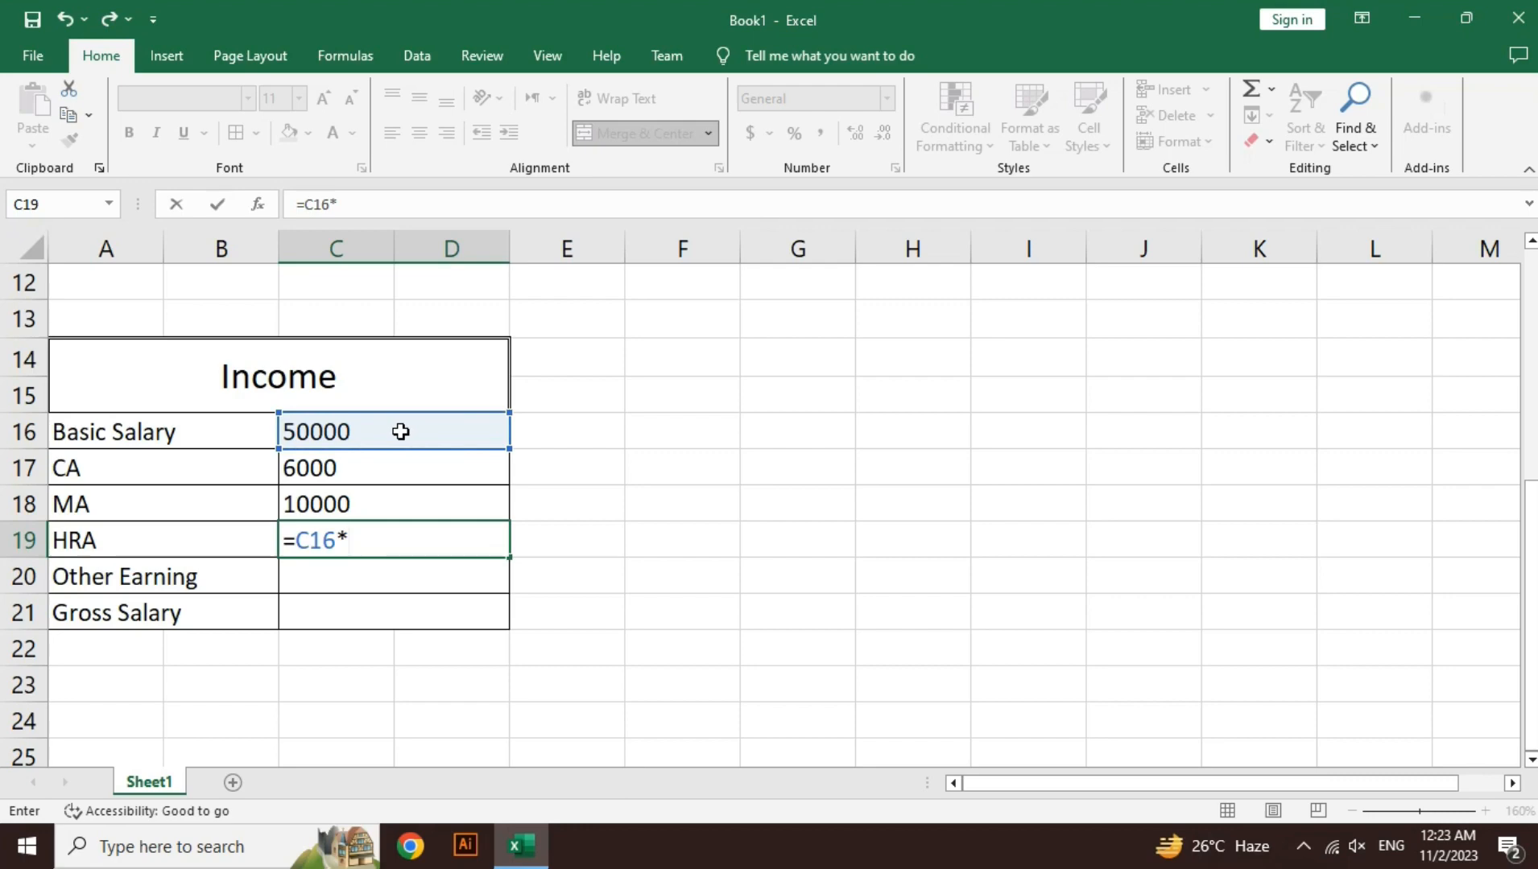
{"action": "type", "text": "23%"}
{"action": "key", "text": "Return"}
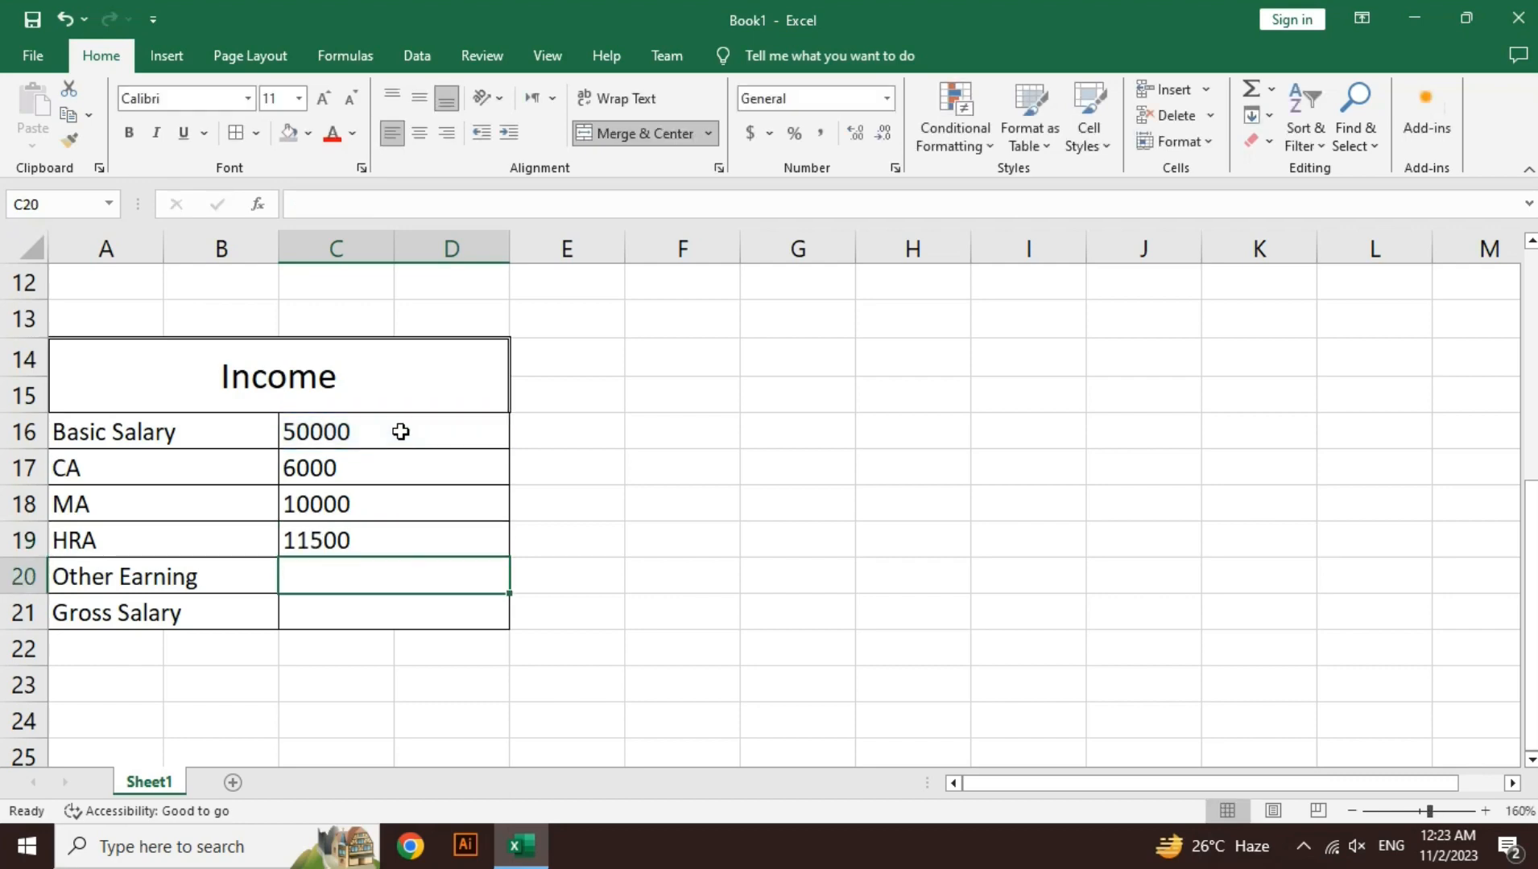
{"action": "type", "text": "="}
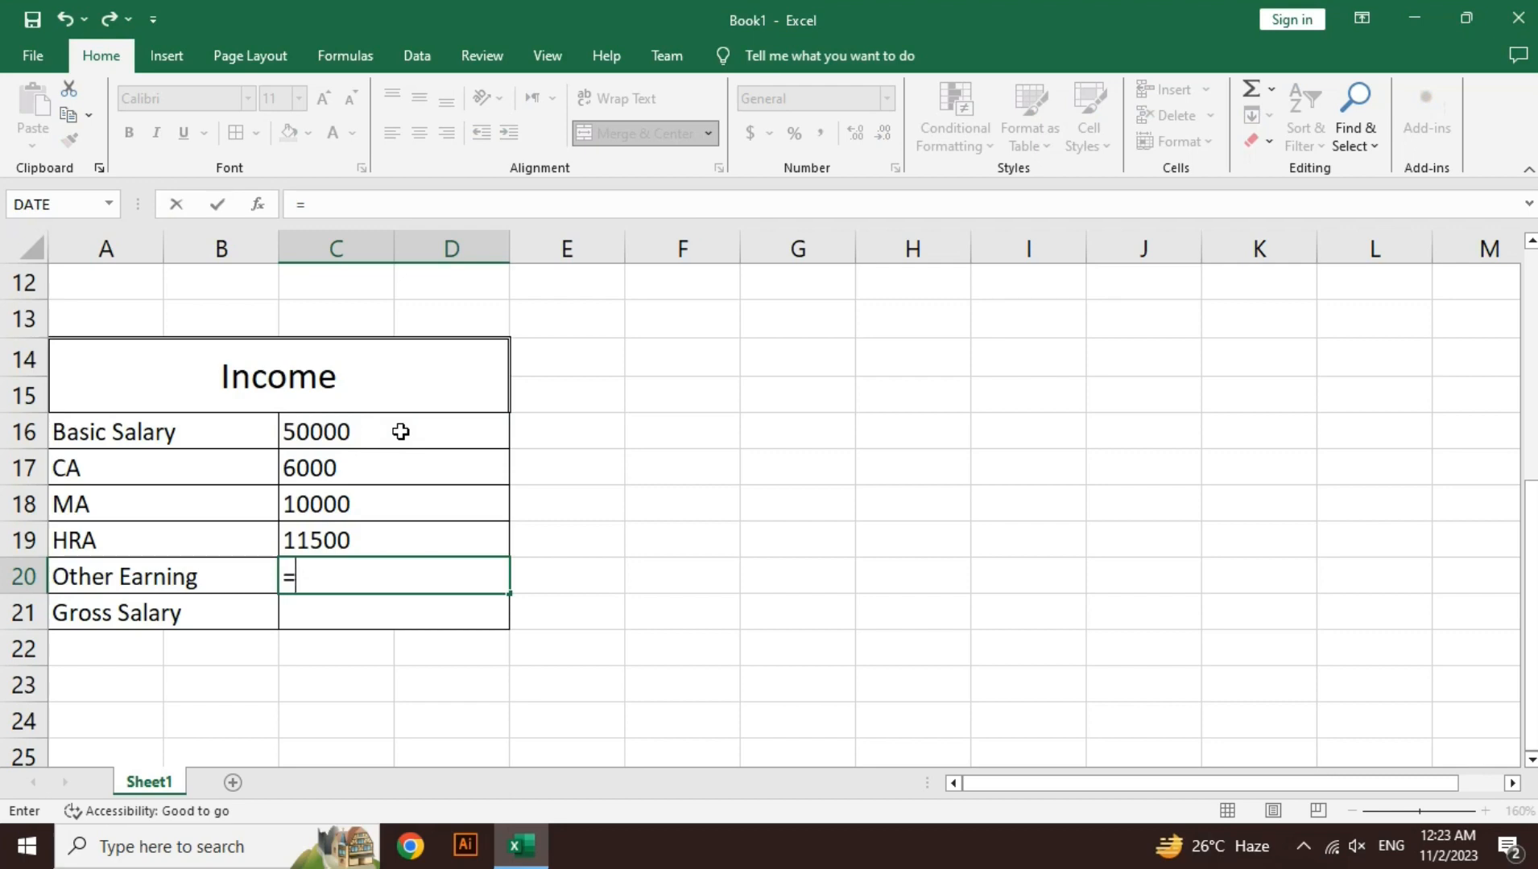
{"action": "key", "text": "Up"}
{"action": "key", "text": "Up"}
{"action": "key", "text": "Up"}
{"action": "key", "text": "Up"}
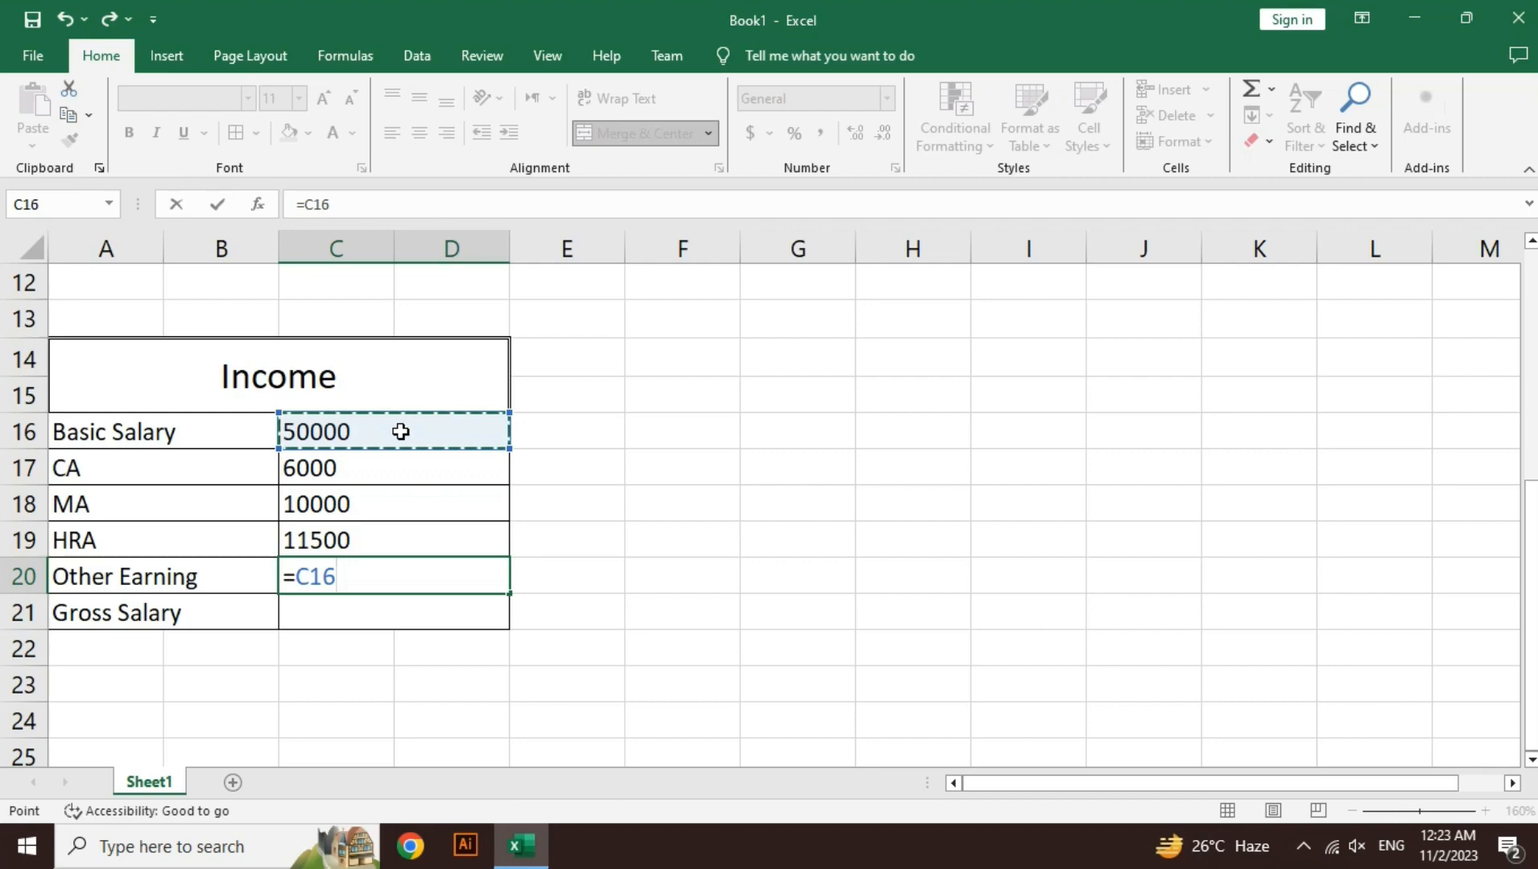
{"action": "key", "text": "BackSpace"}
{"action": "key", "text": "BackSpace"}
{"action": "key", "text": "BackSpace"}
{"action": "key", "text": "BackSpace"}
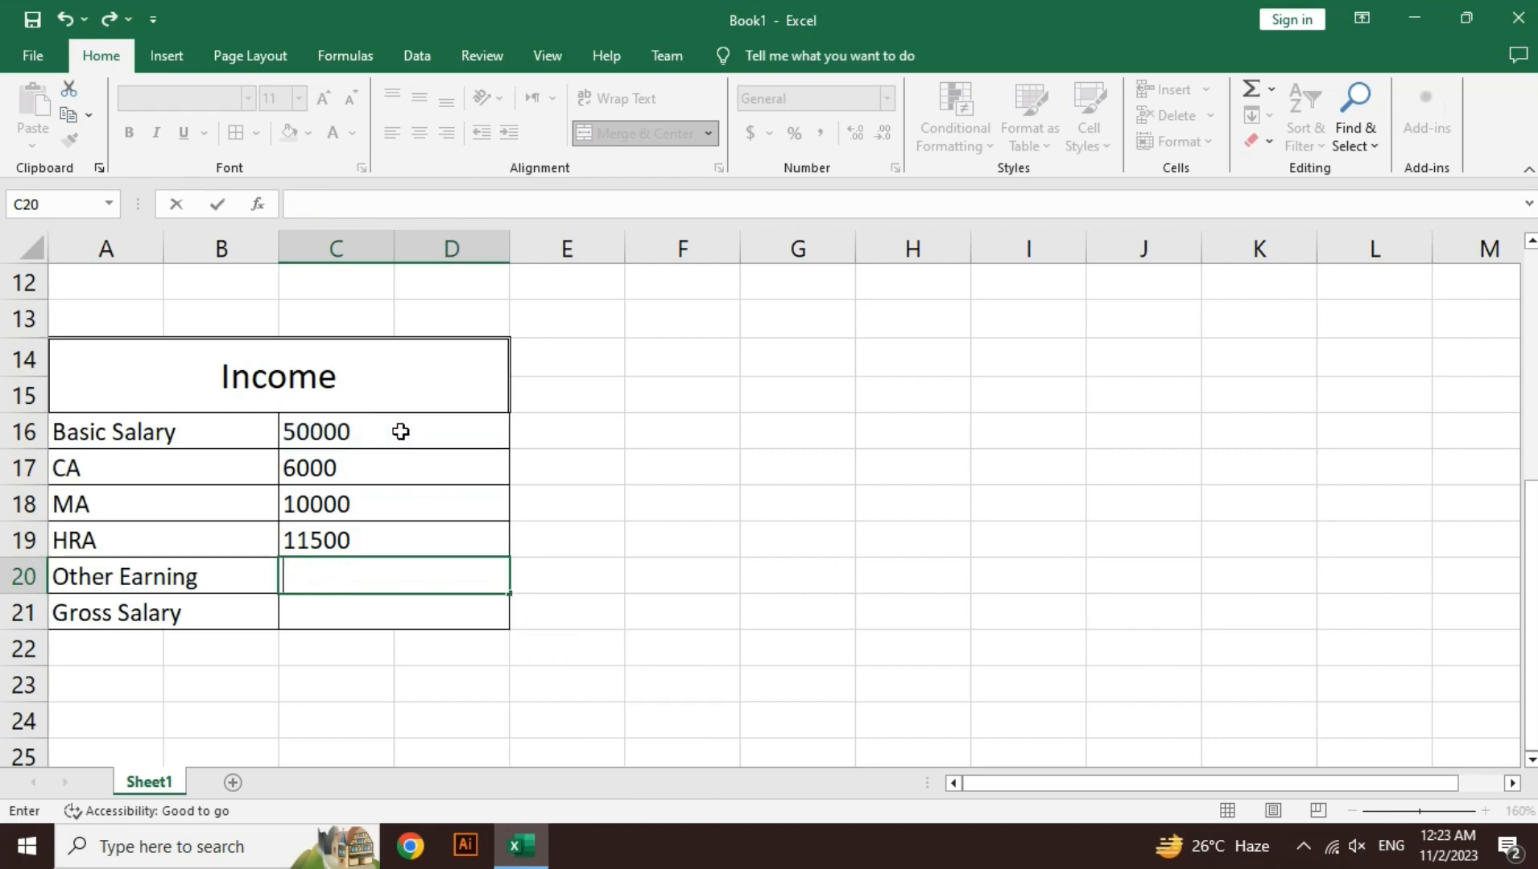
Step: Enter 7000 as the Other Earning amount in C20
{"action": "key", "text": "Return"}
{"action": "key", "text": "Up"}
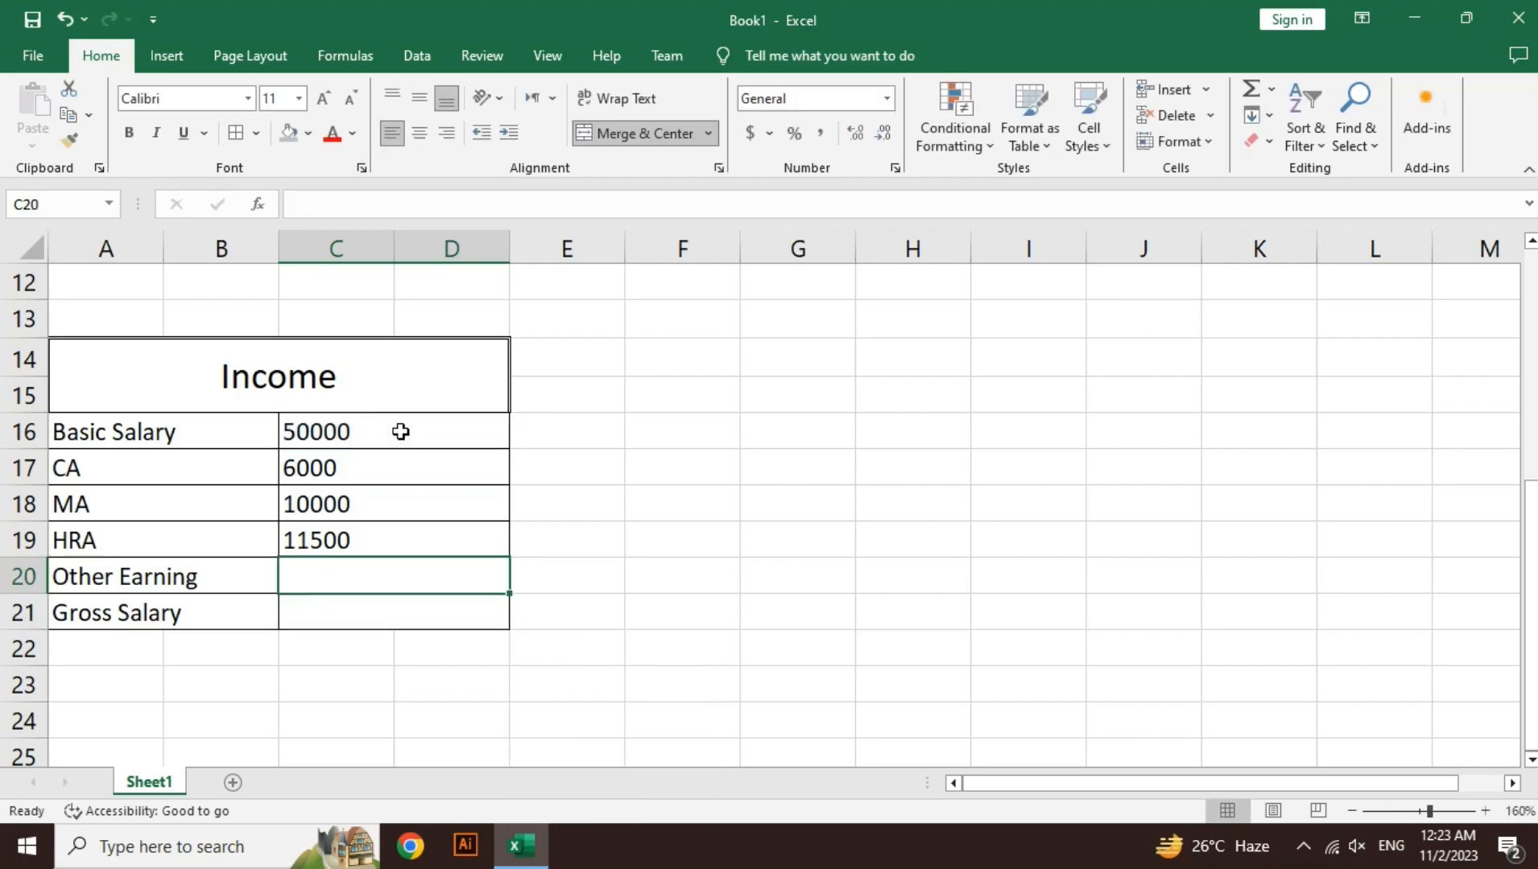
{"action": "type", "text": "7000"}
{"action": "key", "text": "Return"}
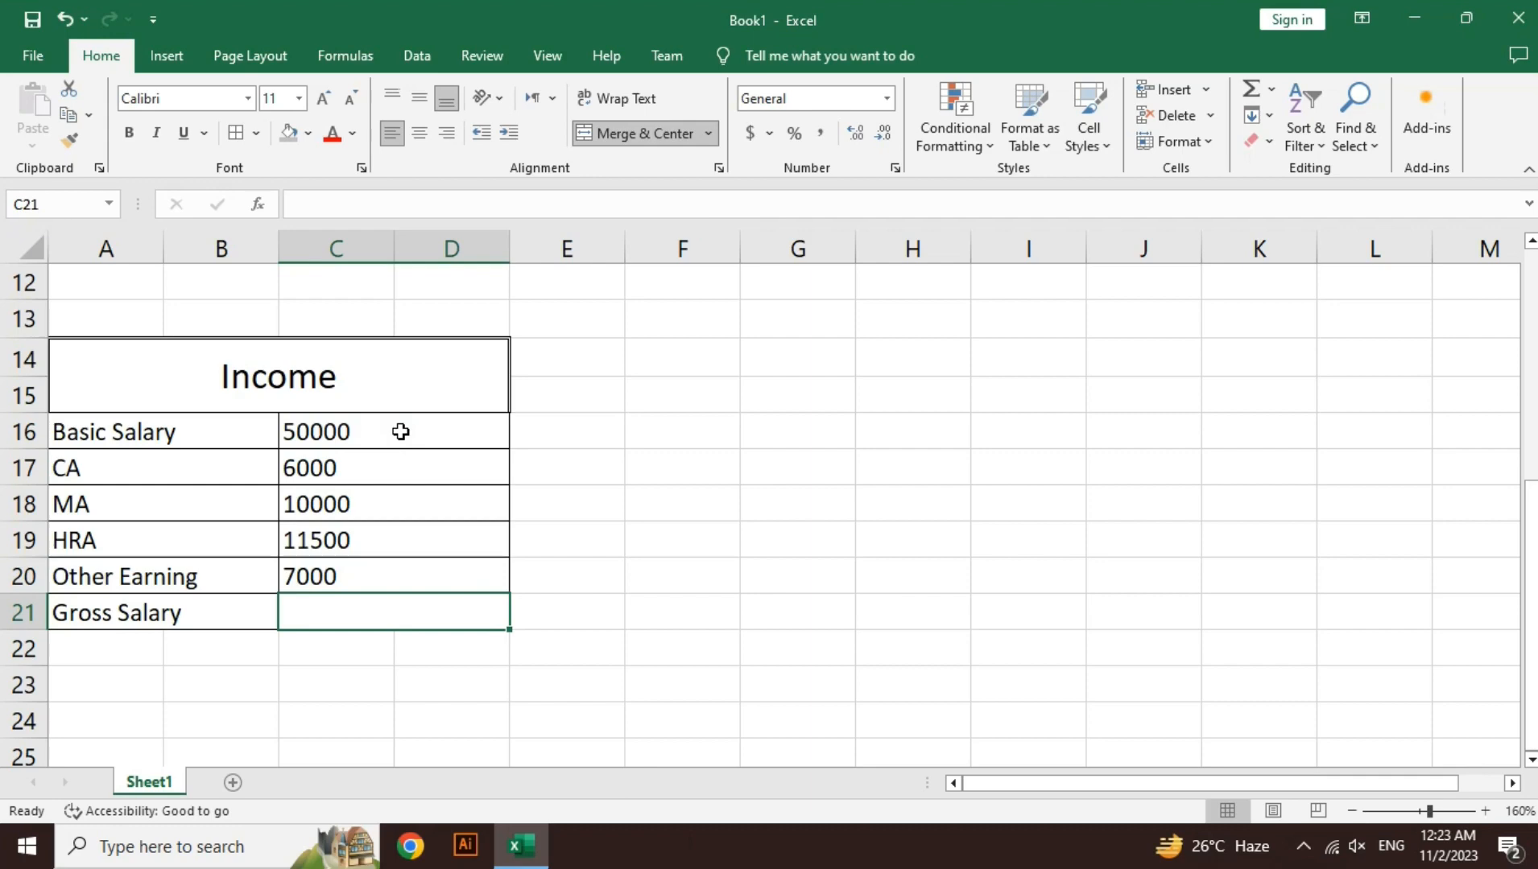
Step: Total the income amounts for Gross Salary in C21 with the formula =SUM(C16:D20)
{"action": "left_click_drag", "start_coordinate": [401, 432], "coordinate": [397, 577]}
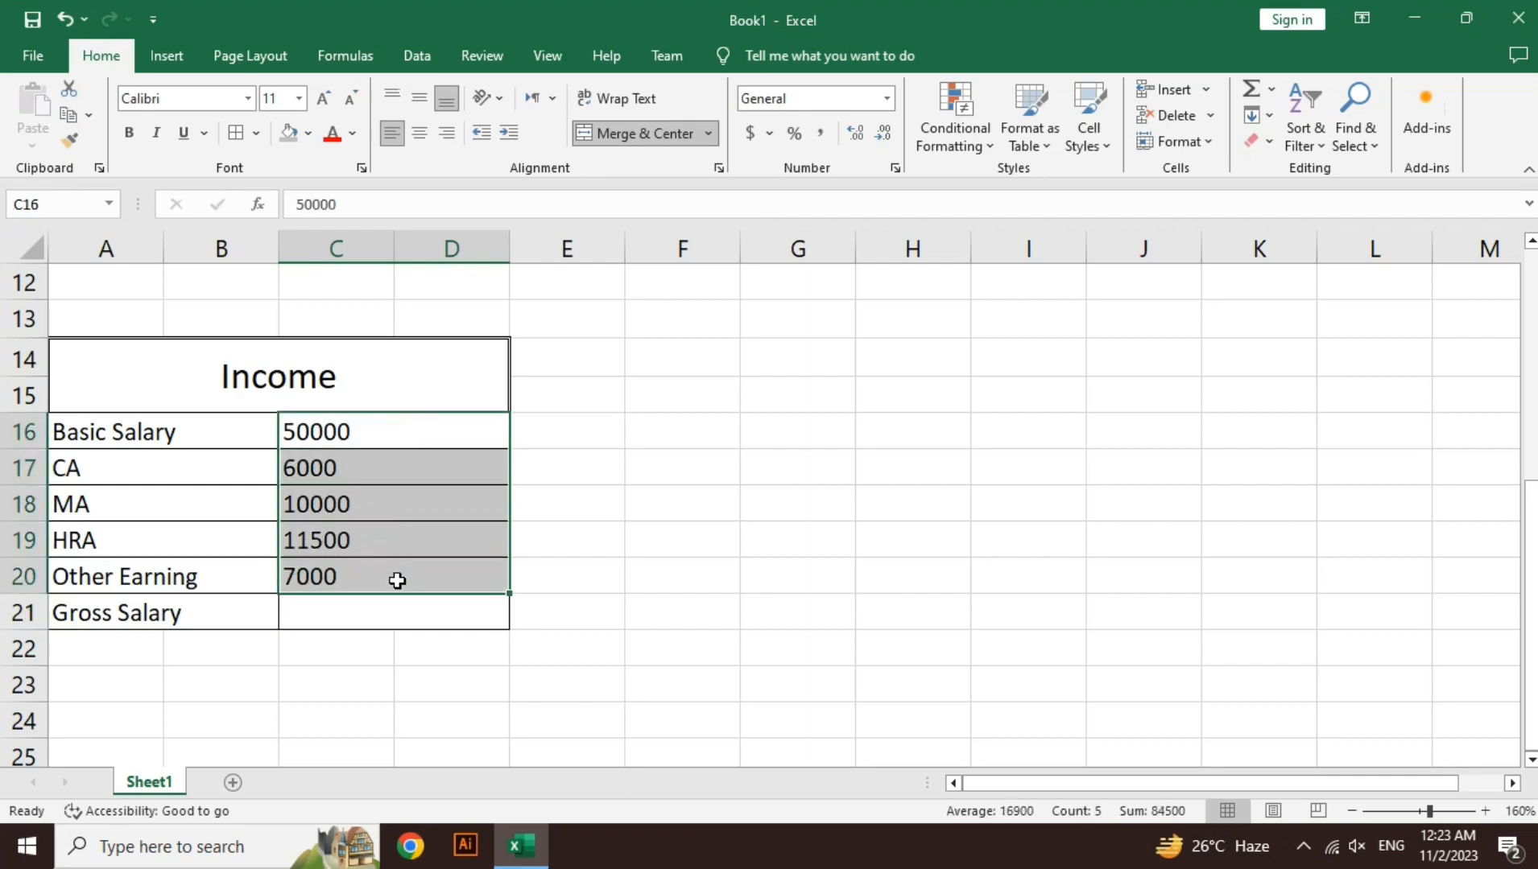
{"action": "left_click", "coordinate": [397, 580]}
{"action": "left_click", "coordinate": [394, 603]}
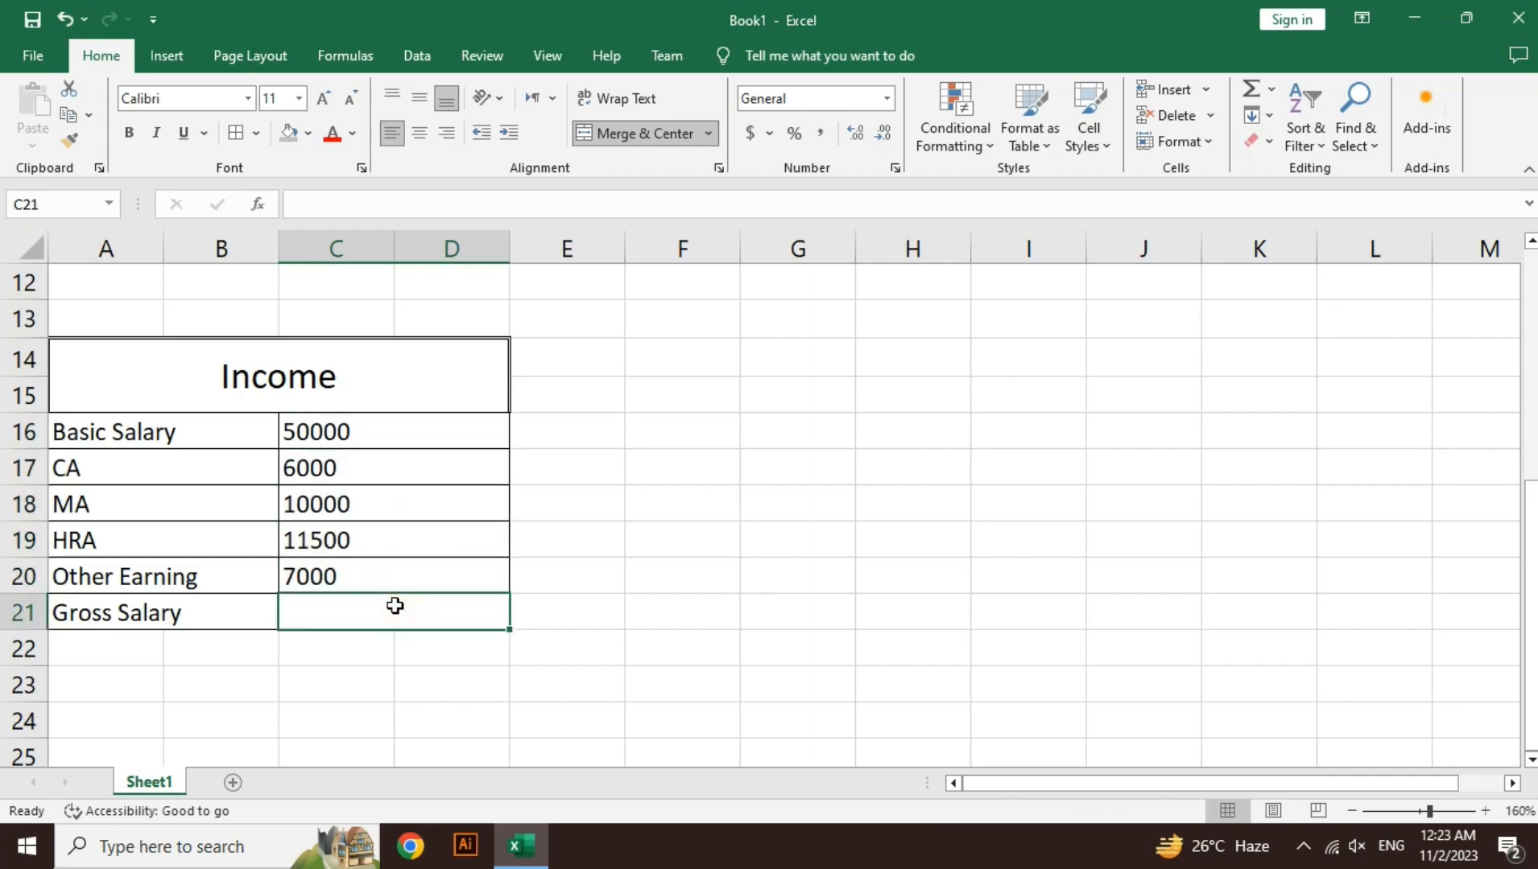
{"action": "type", "text": "=sum"}
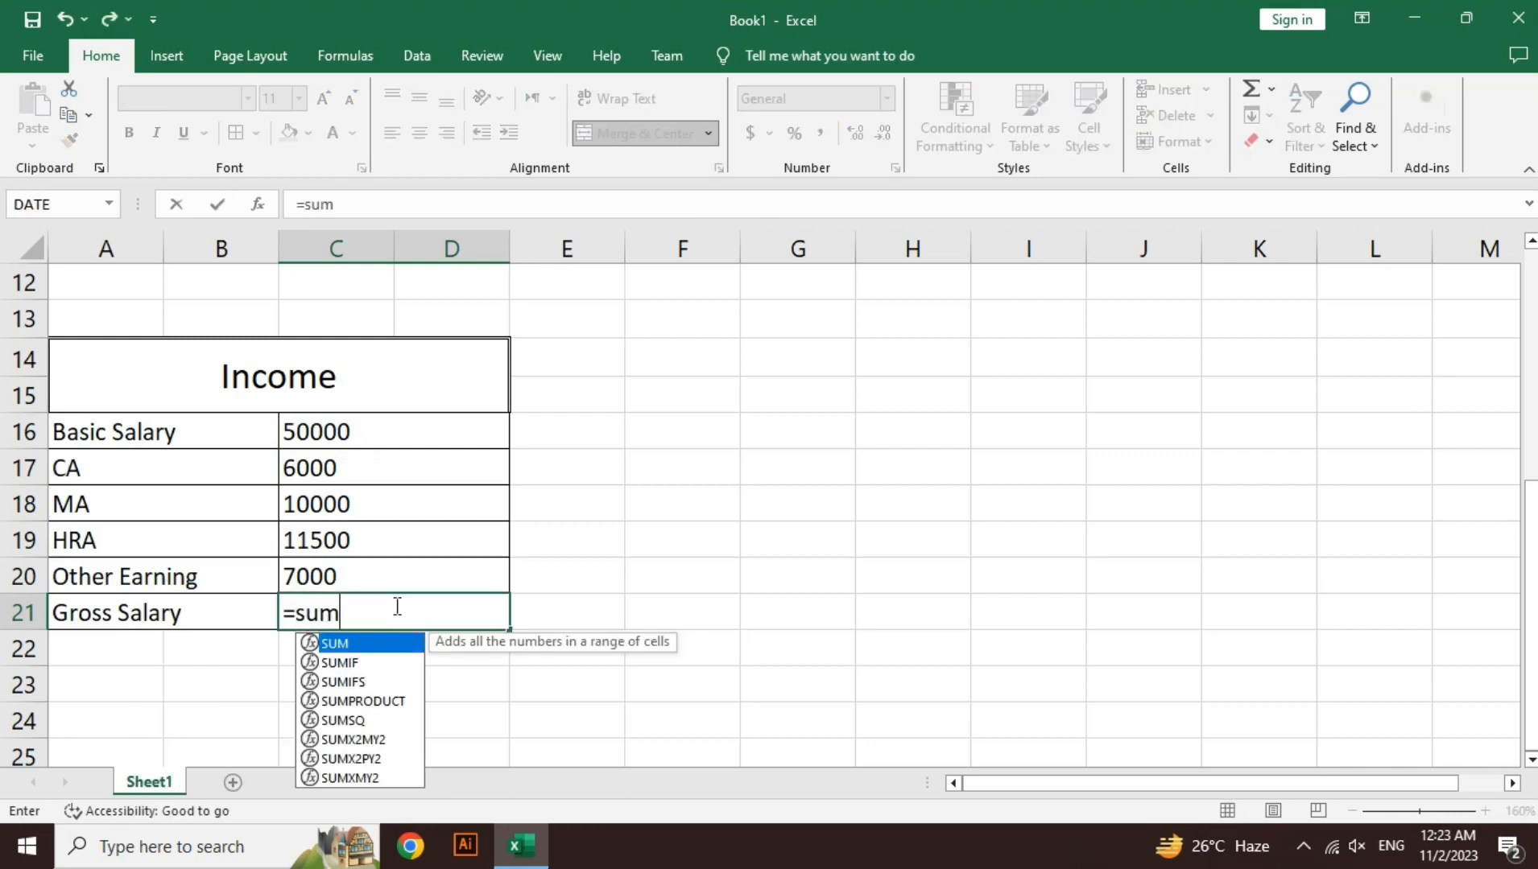
{"action": "key", "text": "Tab"}
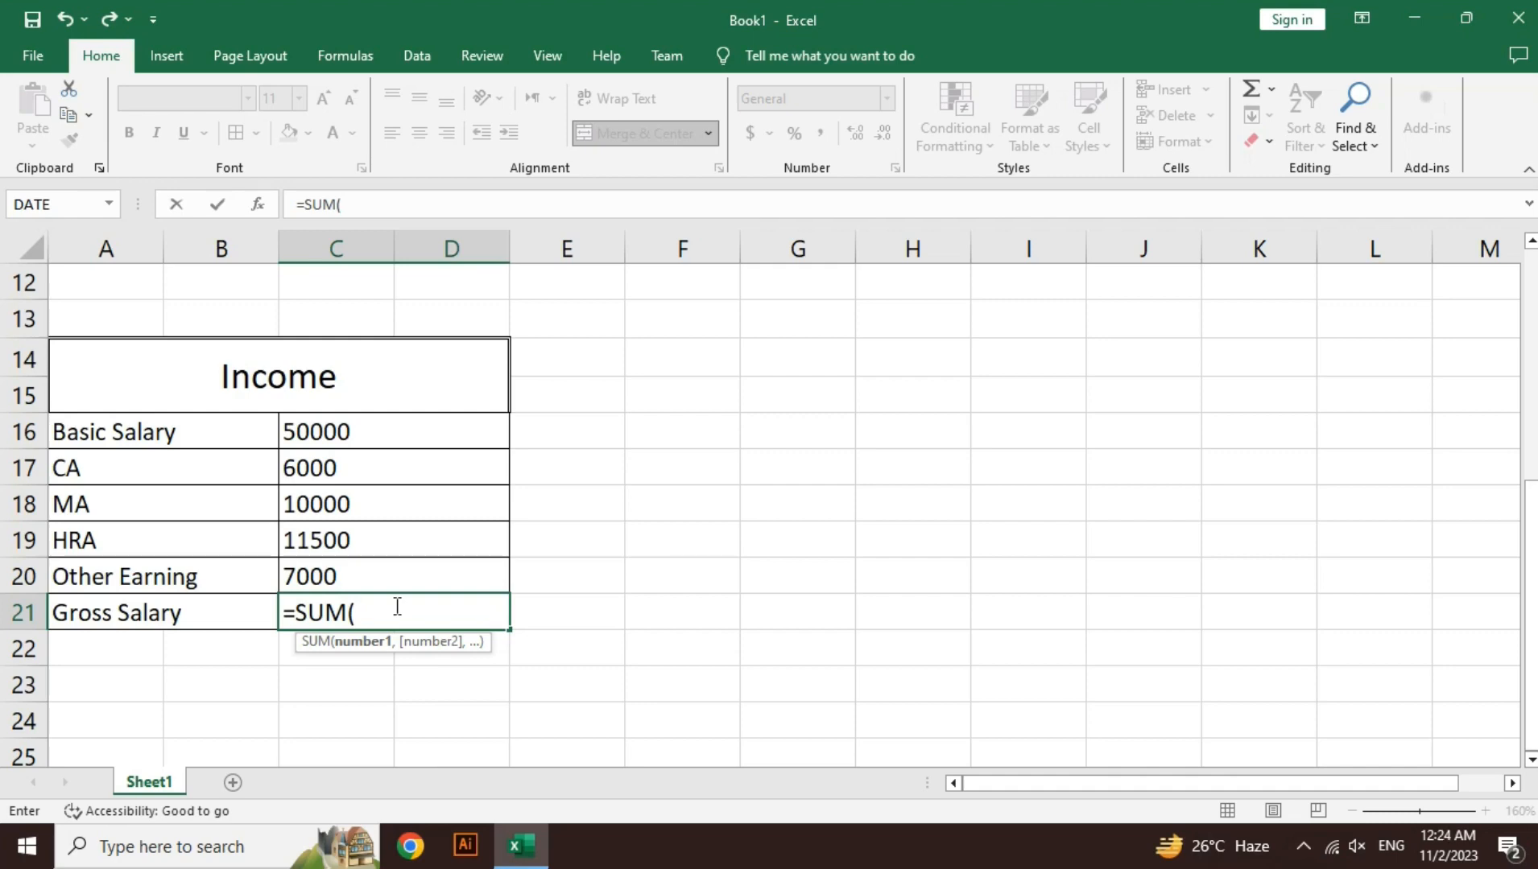
{"action": "key", "text": "Up"}
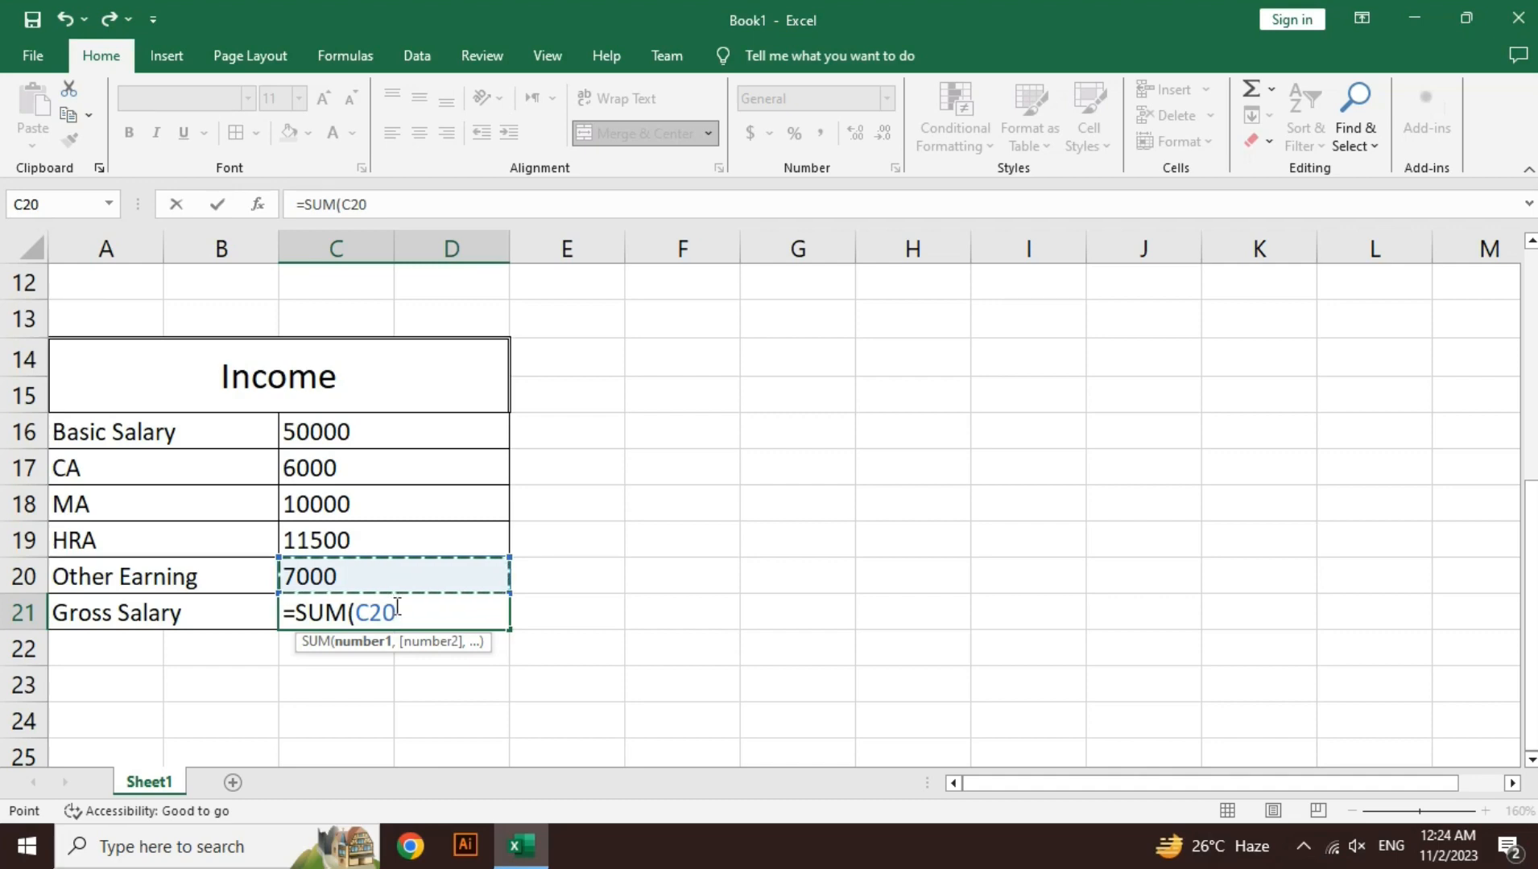
{"action": "key", "text": "shift+Right"}
{"action": "key", "text": "shift+Up"}
{"action": "key", "text": "shift+Up"}
{"action": "key", "text": "shift+Up"}
{"action": "key", "text": "shift+Up"}
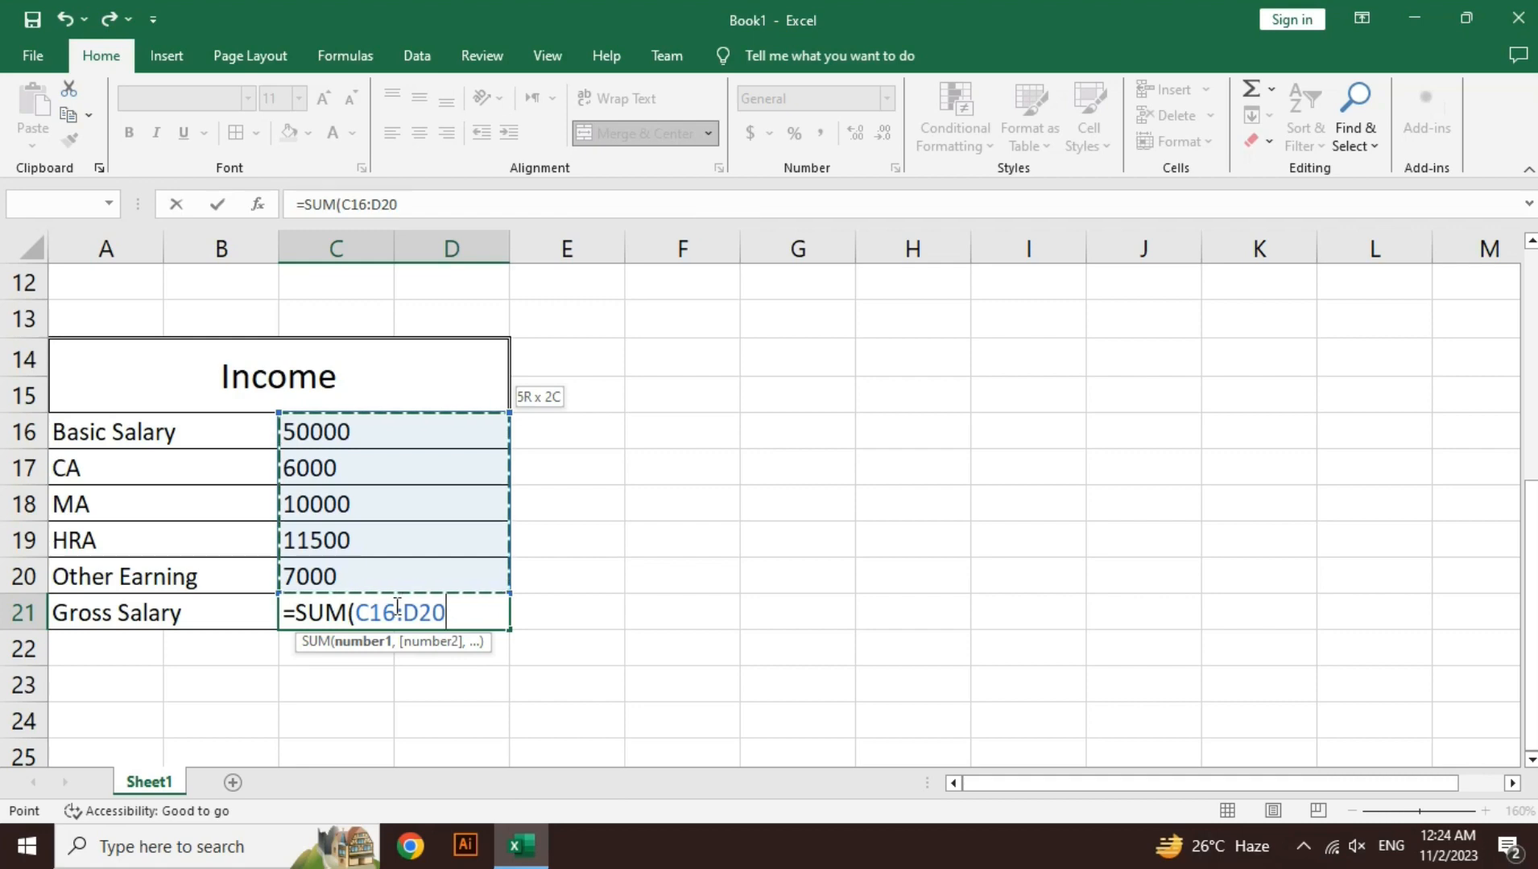
{"action": "type", "text": ")"}
{"action": "key", "text": "Return"}
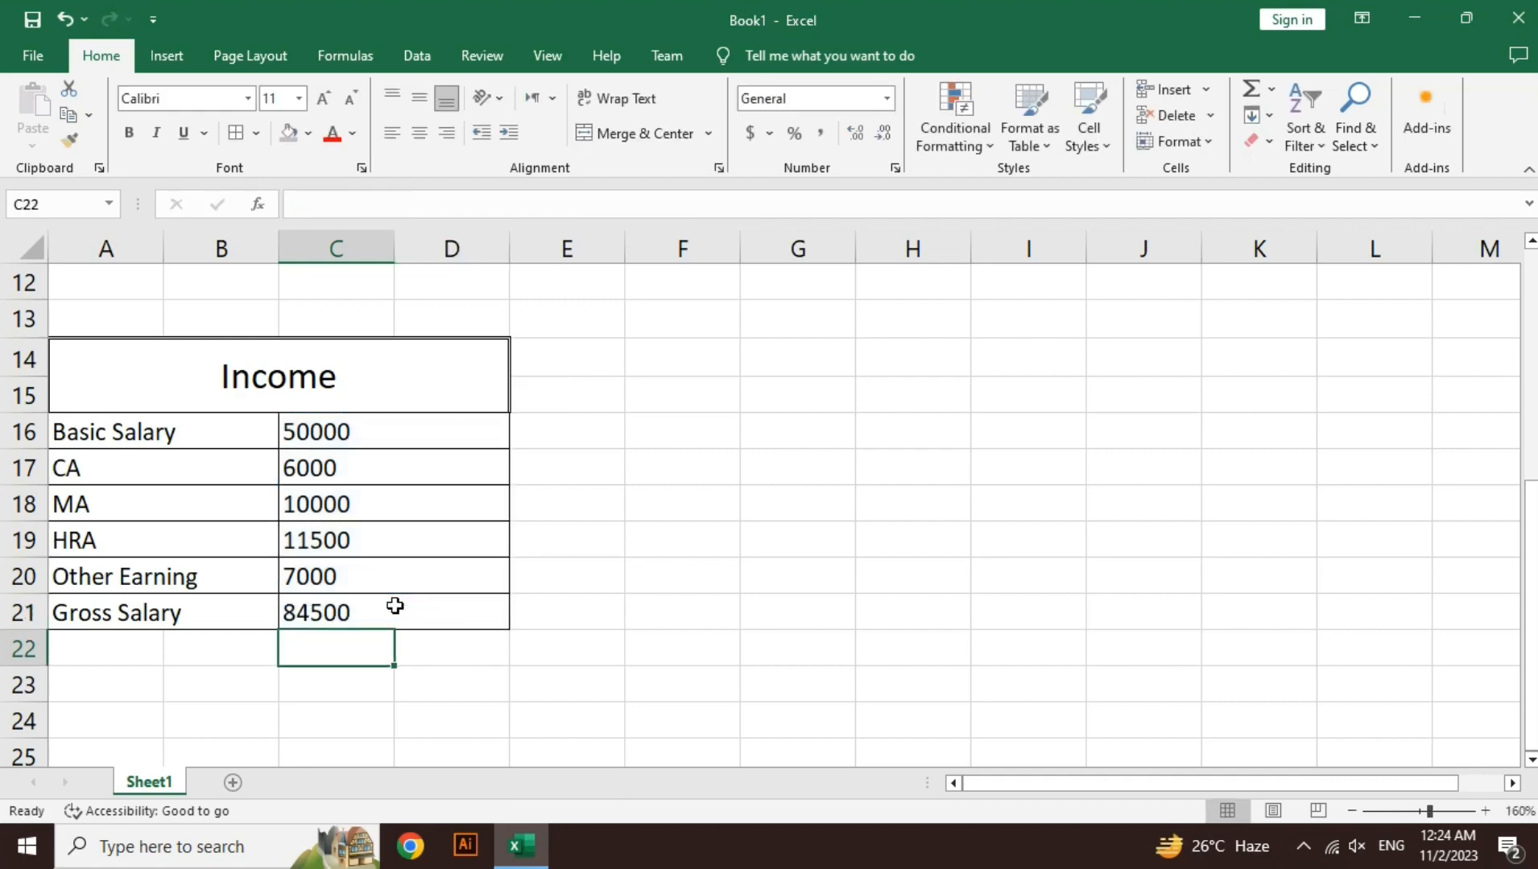
Step: Clear the Gross Salary cell C21 and total C16:D20 there again with AutoSum
{"action": "left_click", "coordinate": [395, 606]}
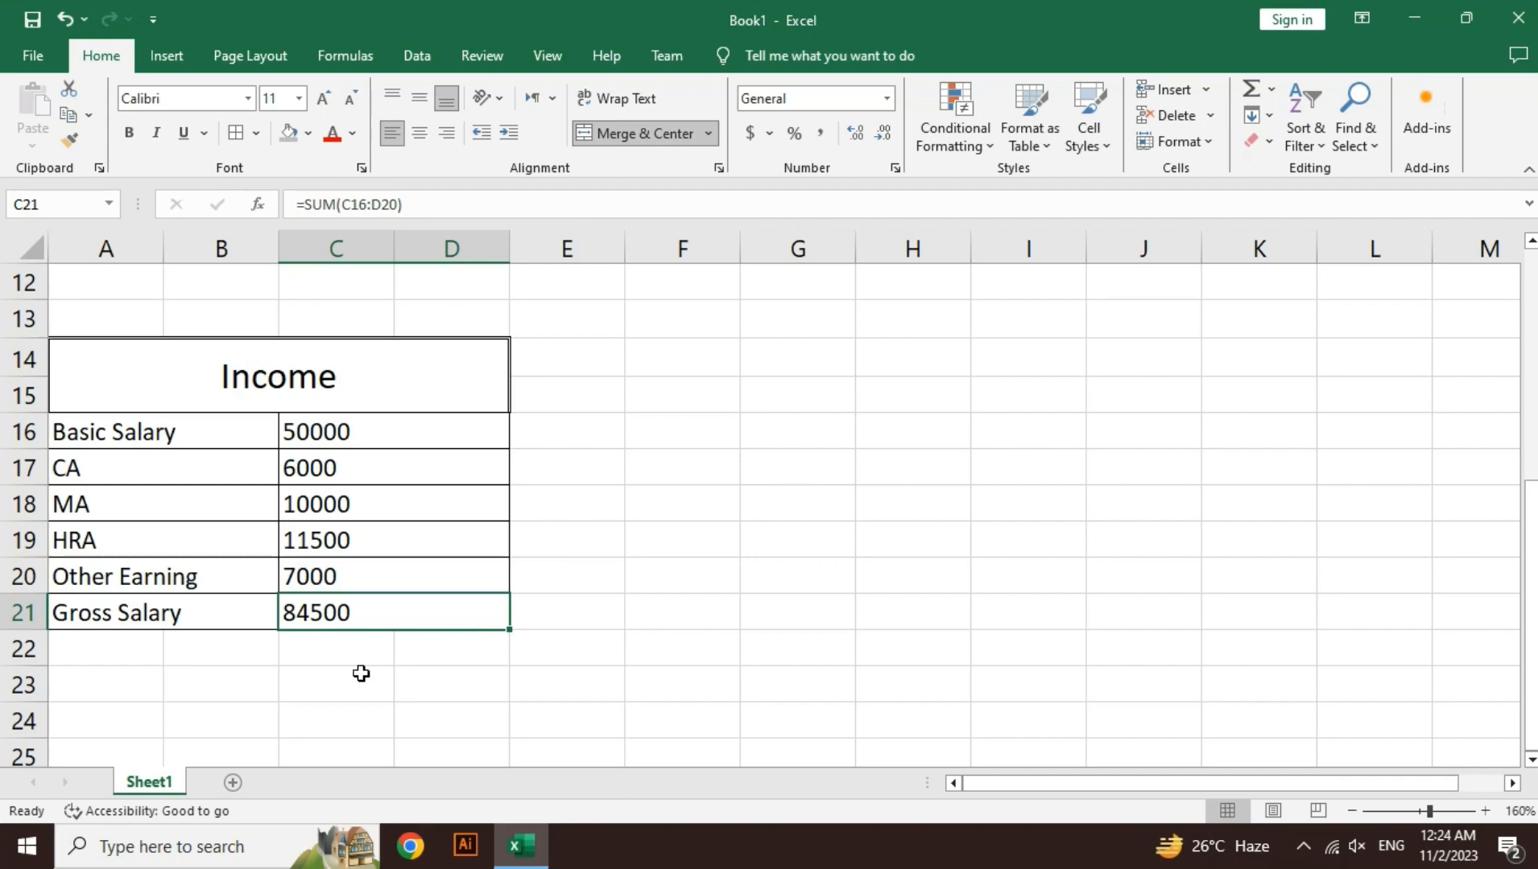
{"action": "key", "text": "BackSpace"}
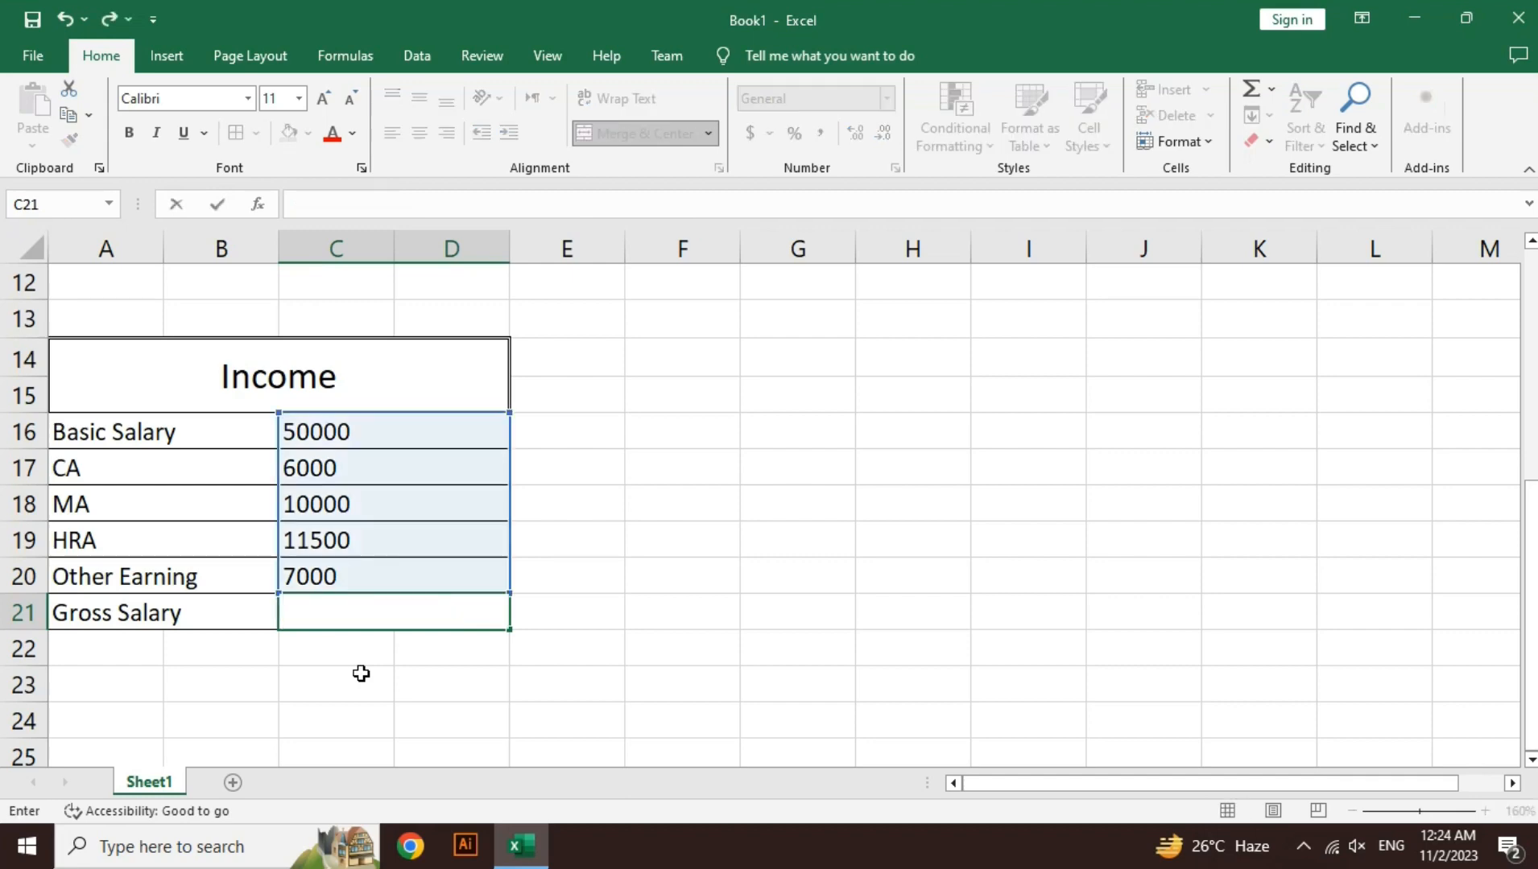
{"action": "key", "text": "Return"}
{"action": "key", "text": "Up"}
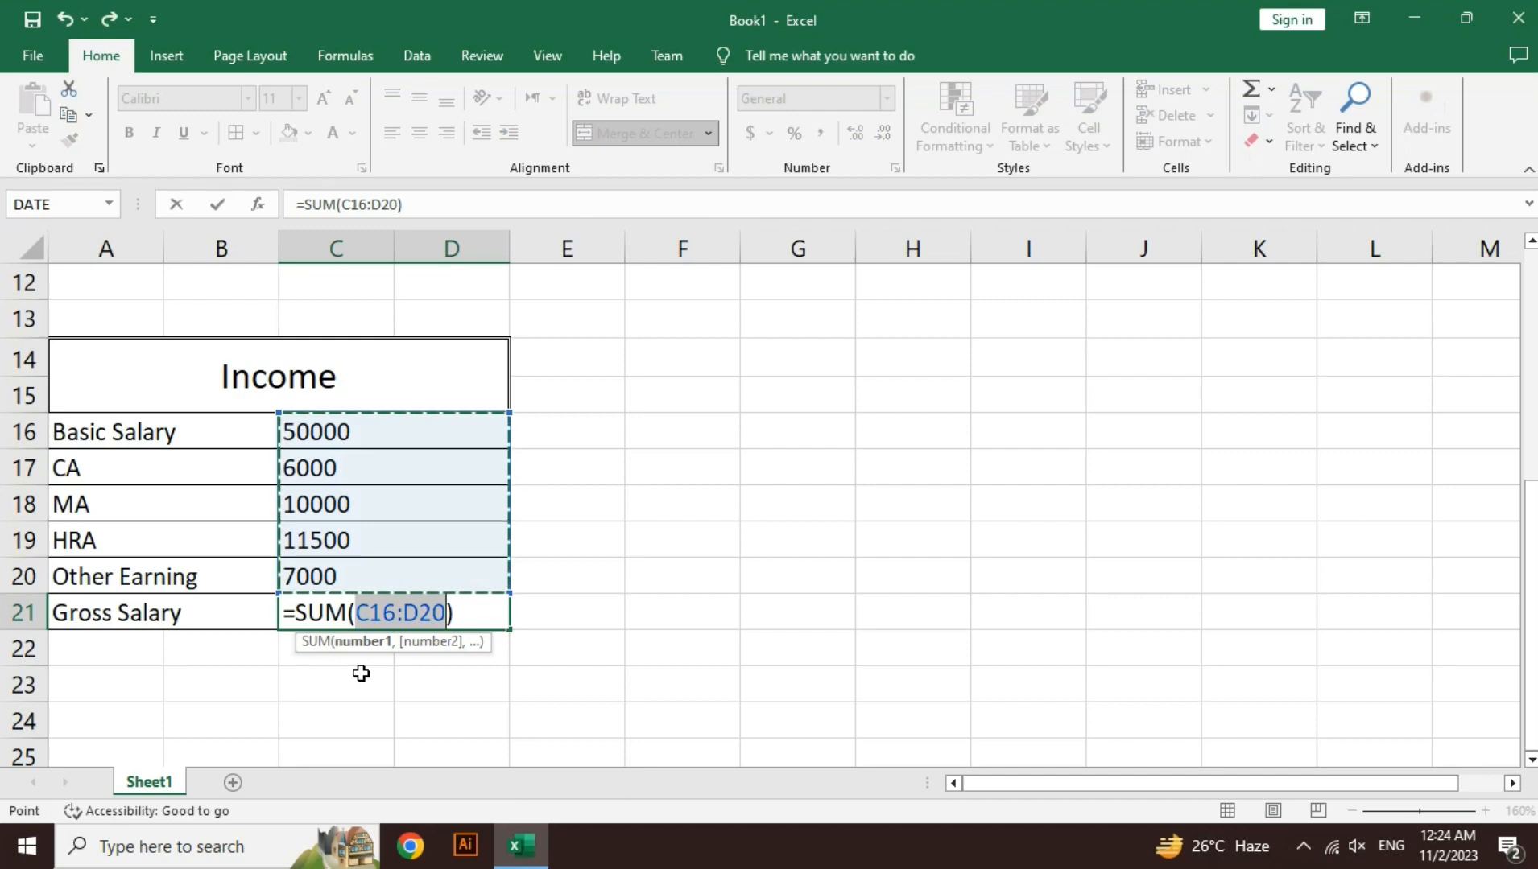
{"action": "key", "text": "Return"}
Step: Copy the whole Income table A14:D21 and paste the duplicate starting at F14
{"action": "key", "text": "Up"}
{"action": "key", "text": "Up"}
{"action": "key", "text": "Up"}
{"action": "key", "text": "Up"}
{"action": "key", "text": "Up"}
{"action": "key", "text": "Up"}
{"action": "key", "text": "Up"}
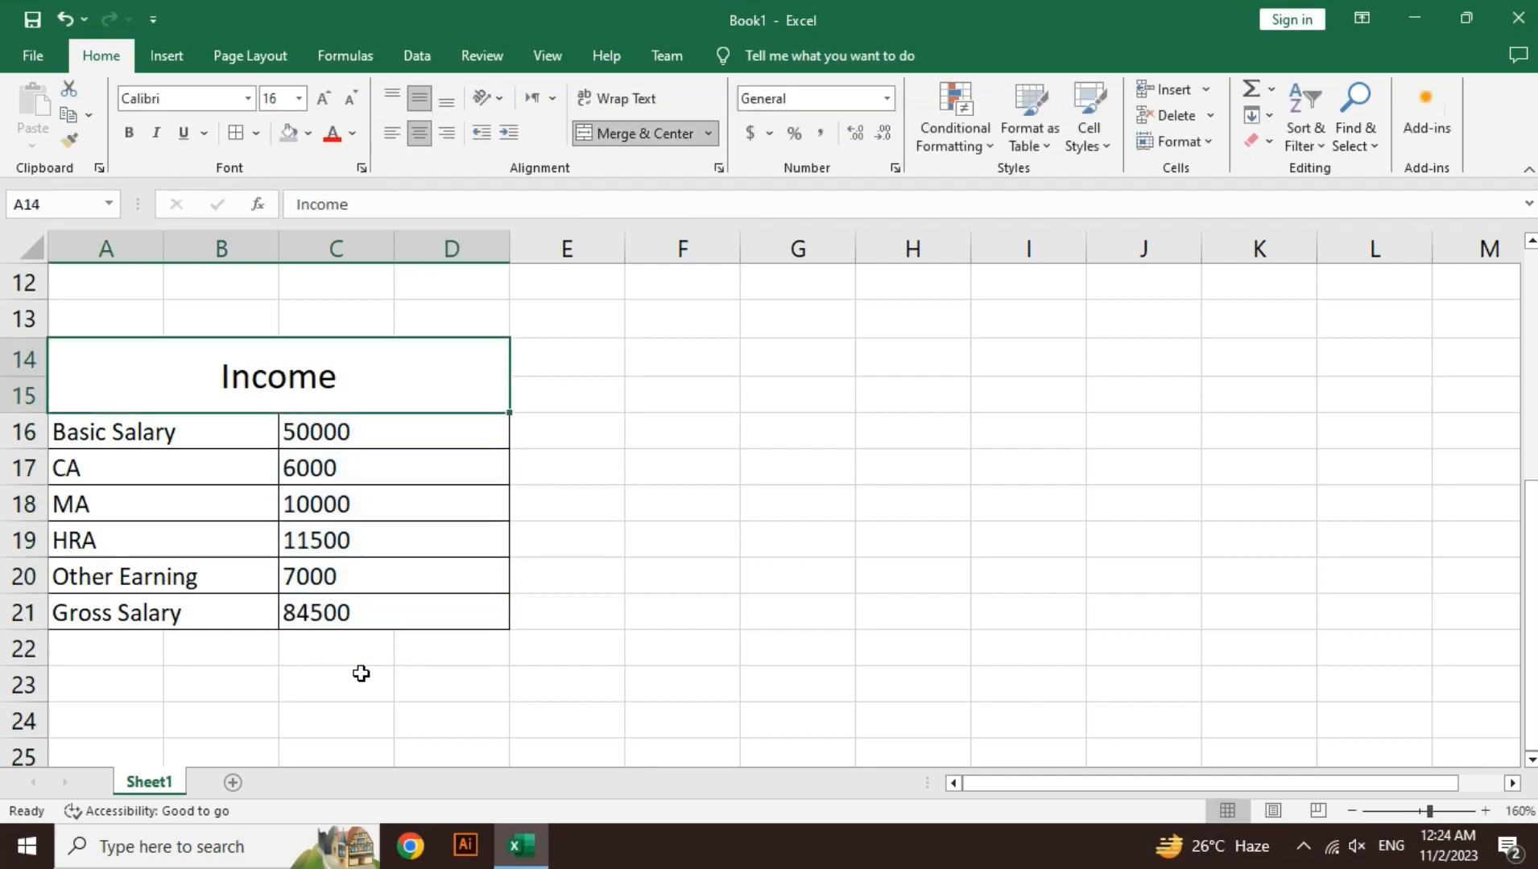
{"action": "key", "text": "shift+Down"}
{"action": "key", "text": "shift+Down"}
{"action": "key", "text": "shift+Down"}
{"action": "key", "text": "shift+Down"}
{"action": "key", "text": "shift+Down"}
{"action": "key", "text": "shift+Down"}
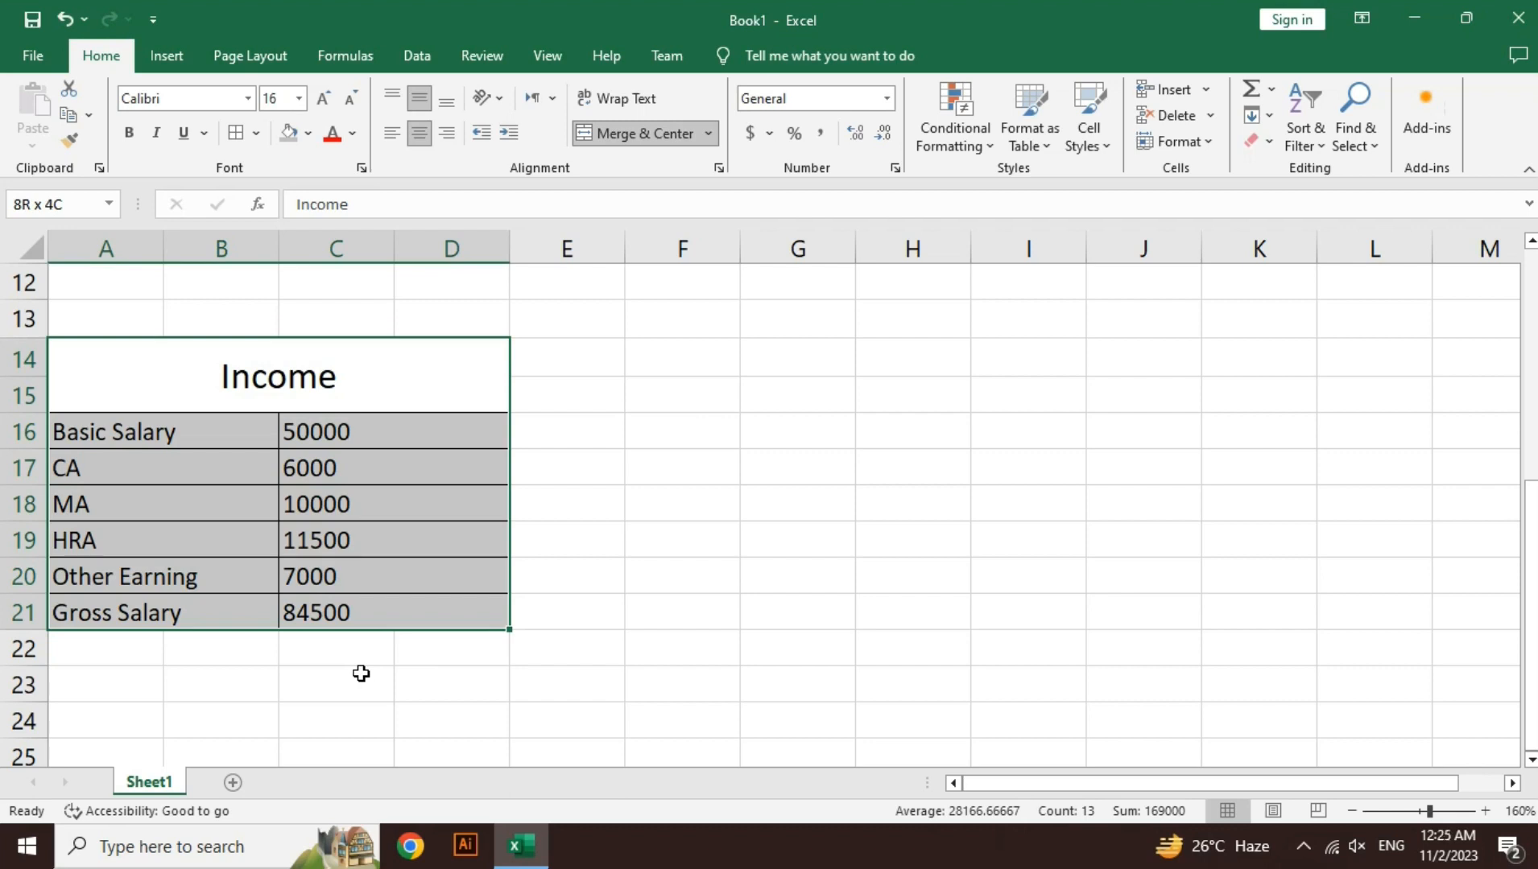
{"action": "key", "text": "ctrl+c"}
{"action": "key", "text": "Right"}
{"action": "key", "text": "Down"}
{"action": "key", "text": "Right"}
{"action": "key", "text": "Right"}
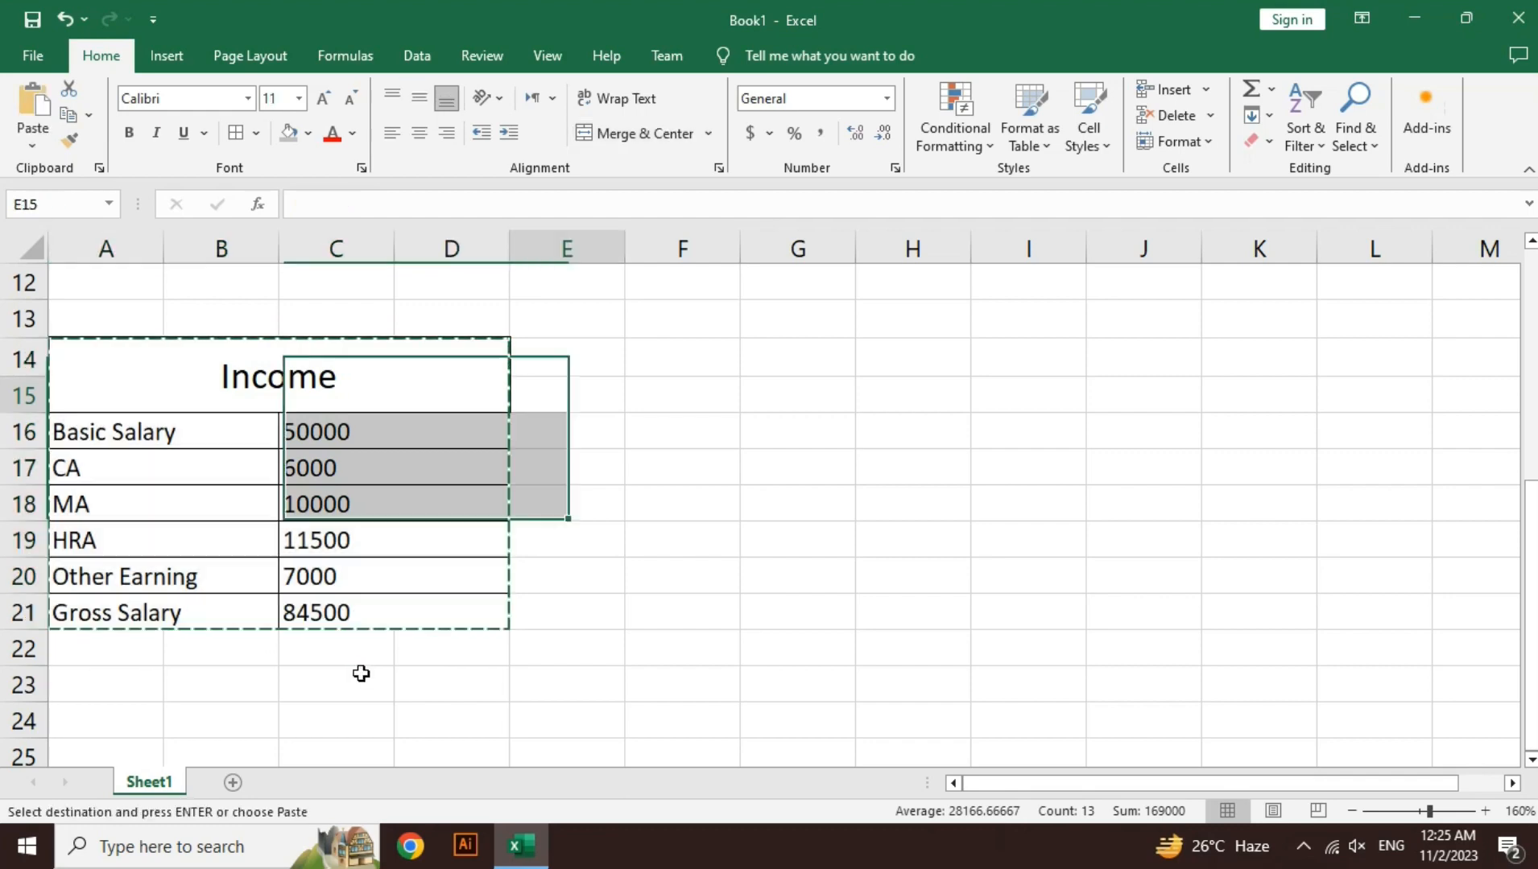
{"action": "key", "text": "Up"}
{"action": "key", "text": "Left"}
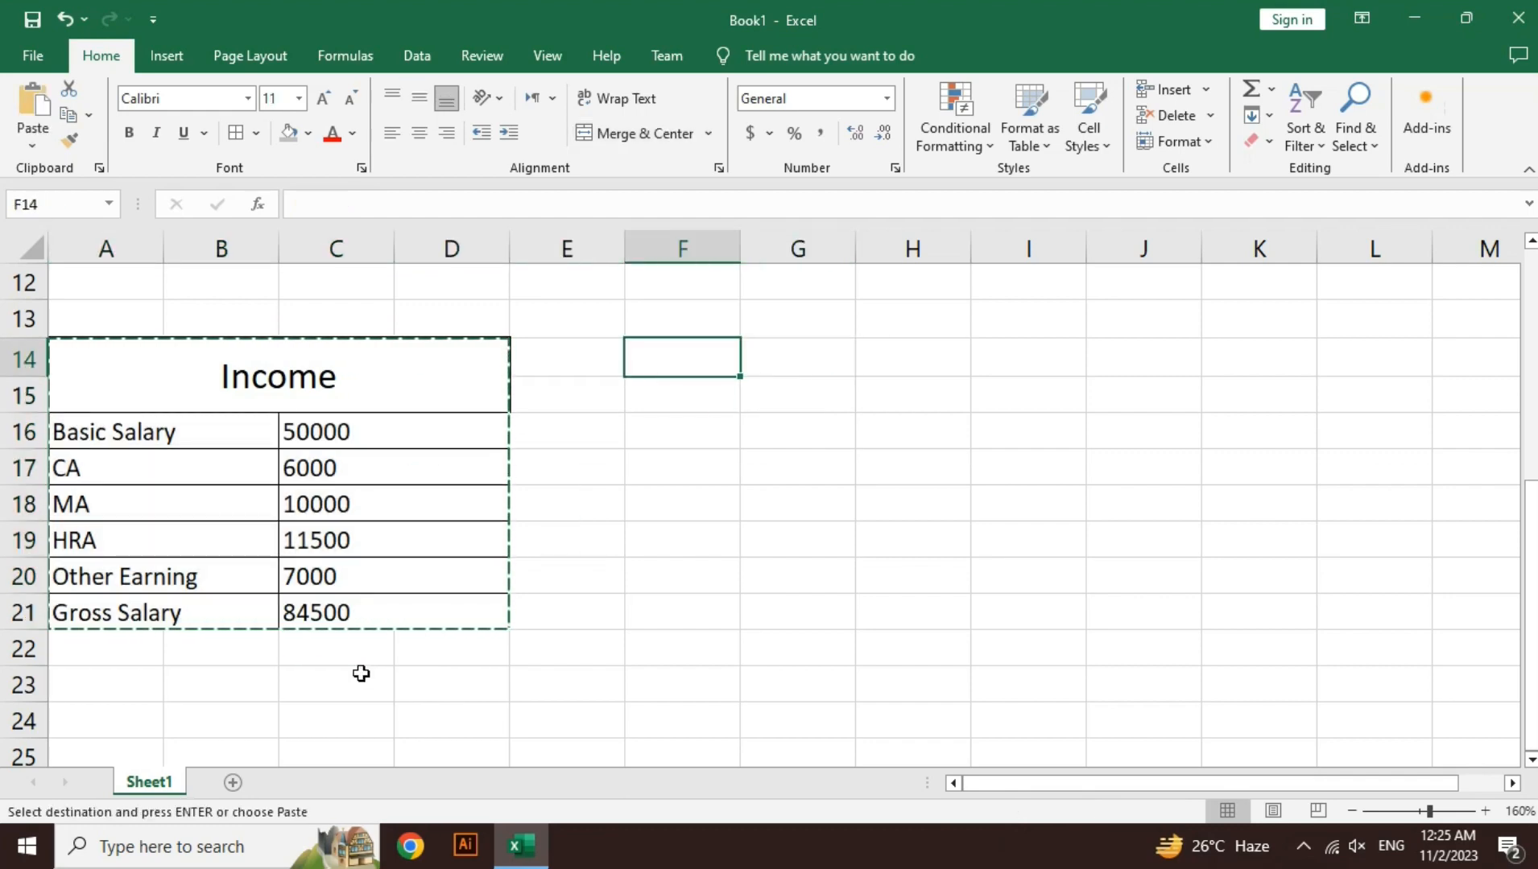
{"action": "key", "text": "ctrl+v"}
{"action": "key", "text": "Escape"}
Step: Replace the copied table's heading in F14 with Deduction
{"action": "key", "text": "Down"}
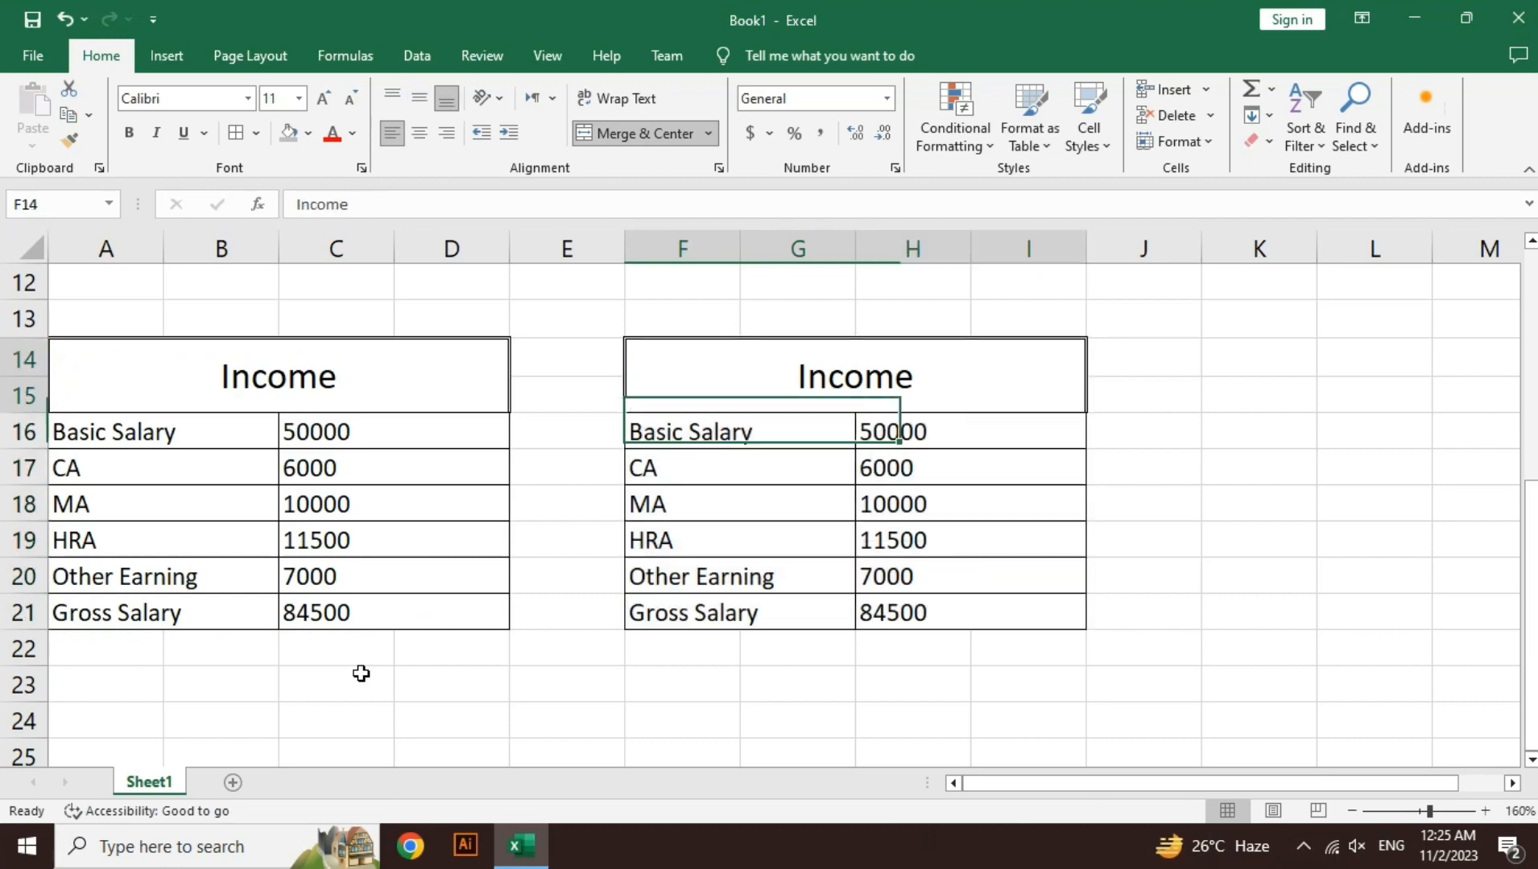
{"action": "key", "text": "Up"}
{"action": "key", "text": "F2"}
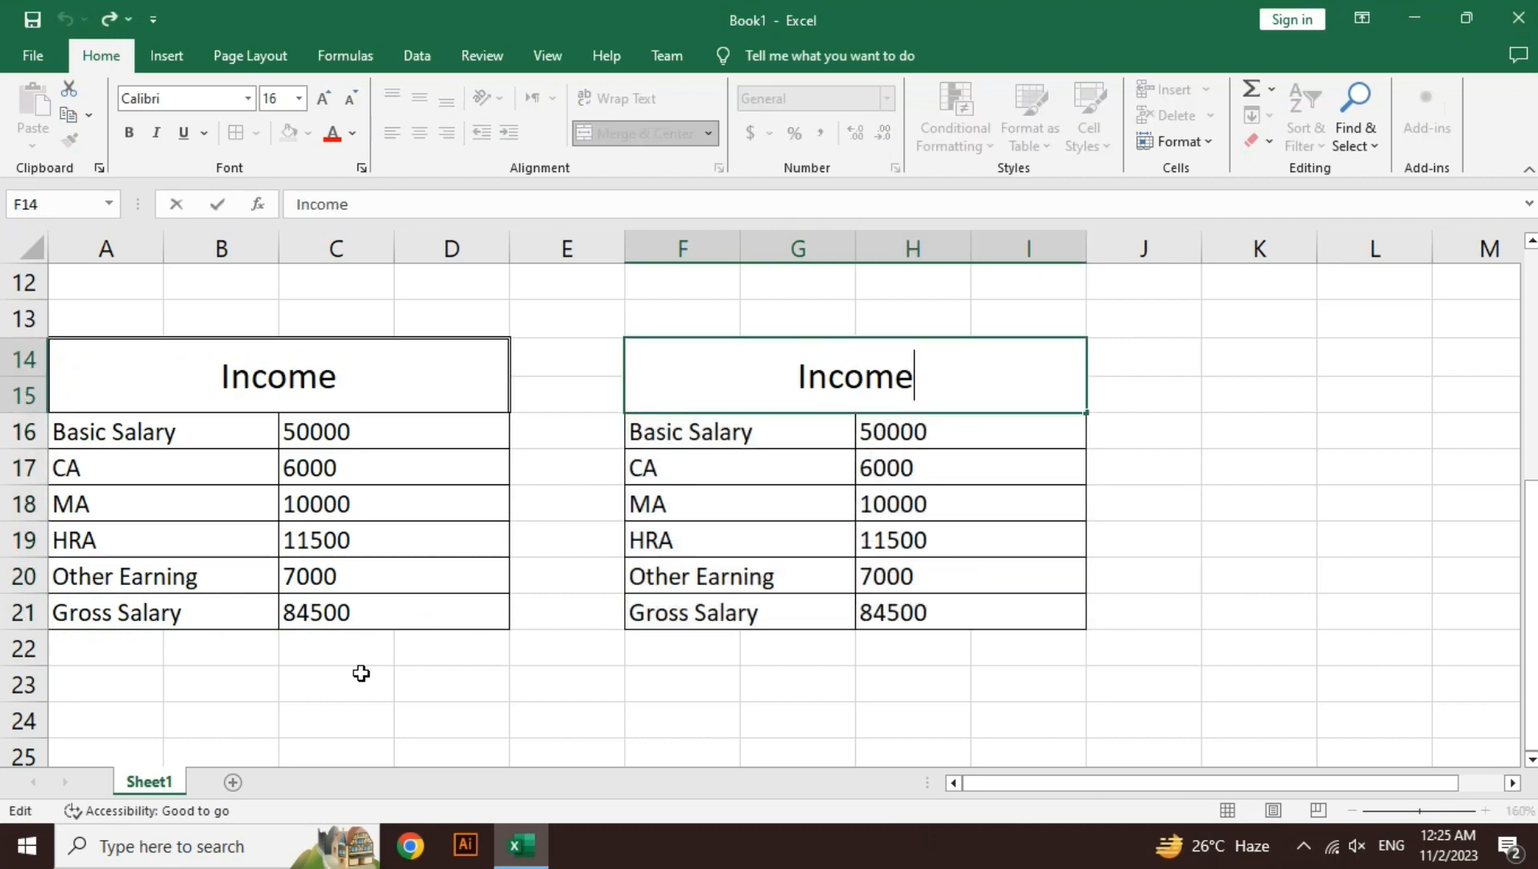
{"action": "key", "text": "BackSpace"}
{"action": "key", "text": "BackSpace"}
{"action": "key", "text": "BackSpace"}
{"action": "key", "text": "BackSpace"}
{"action": "key", "text": "BackSpace"}
{"action": "key", "text": "BackSpace"}
{"action": "type", "text": "D"}
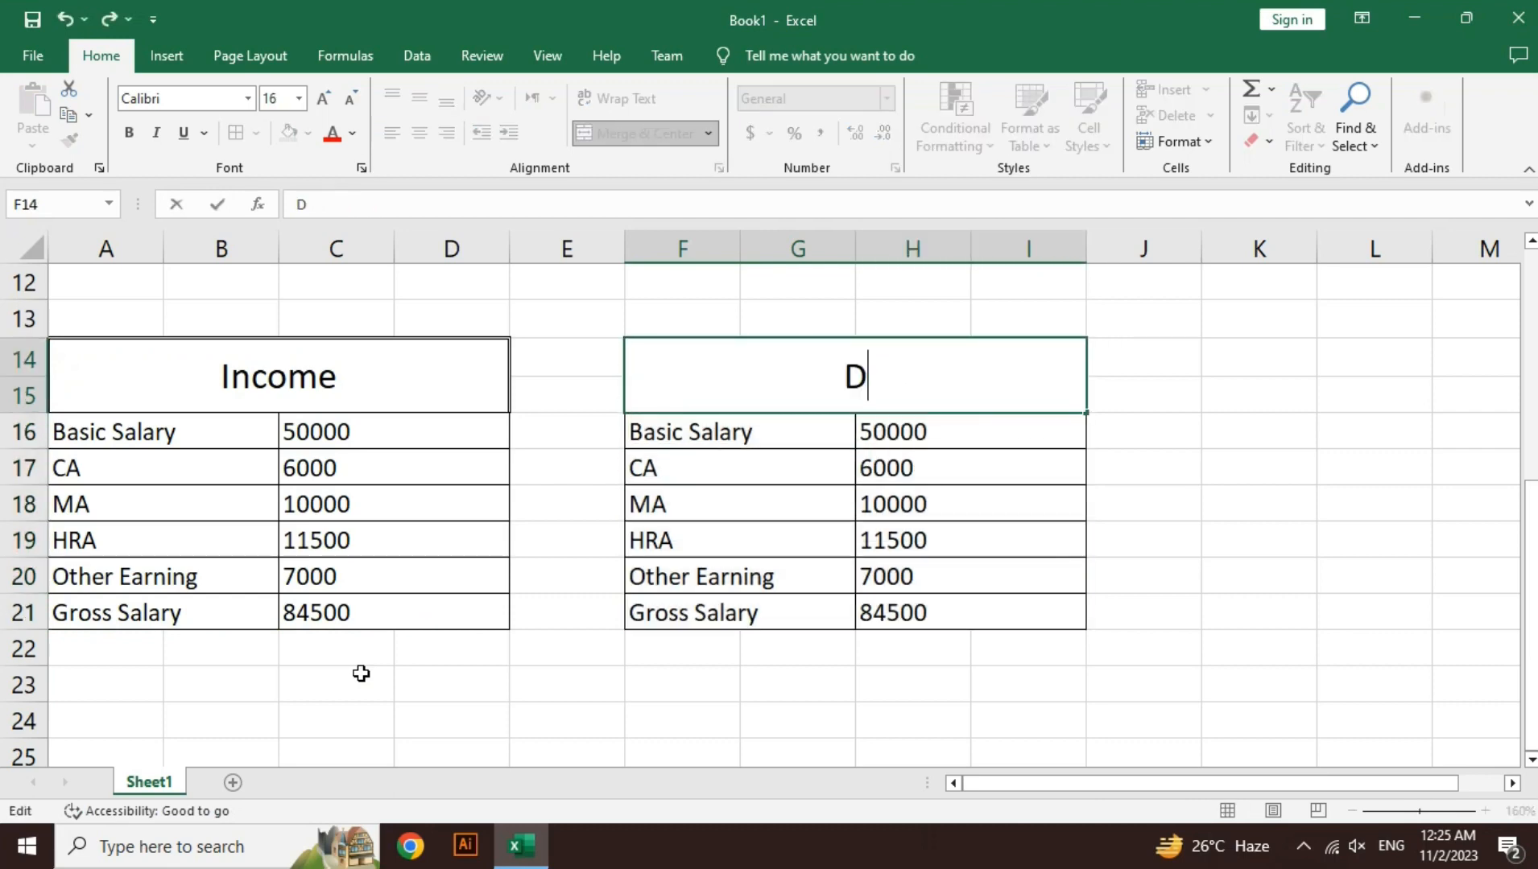
{"action": "type", "text": "eduction"}
{"action": "key", "text": "Return"}
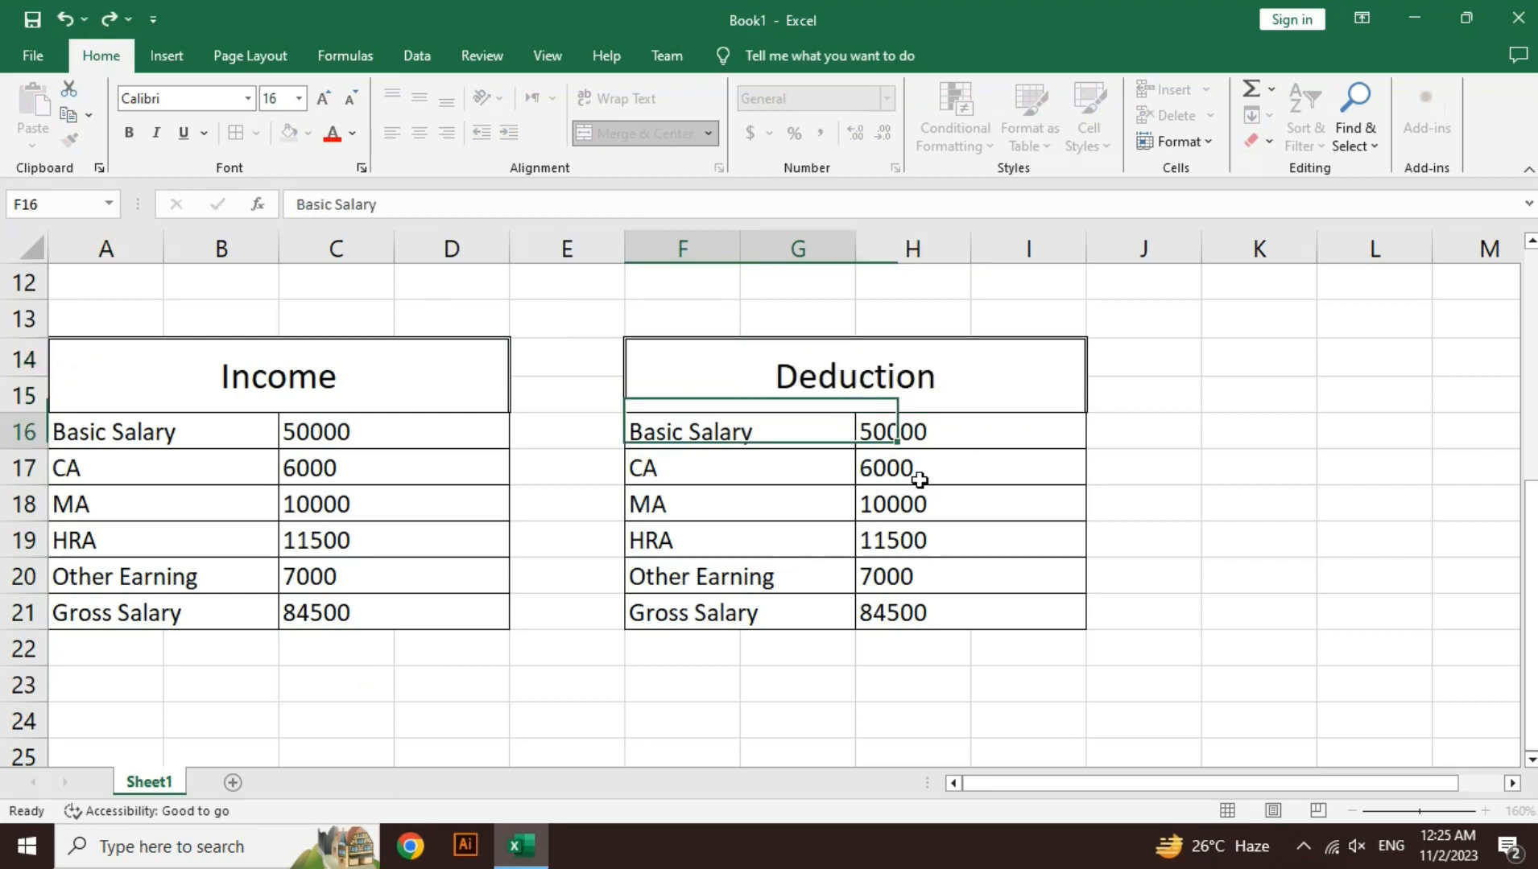
Step: Clear the contents of the Deduction table's rows F16:I21, keeping the borders
{"action": "key", "text": "Right"}
{"action": "key", "text": "Right"}
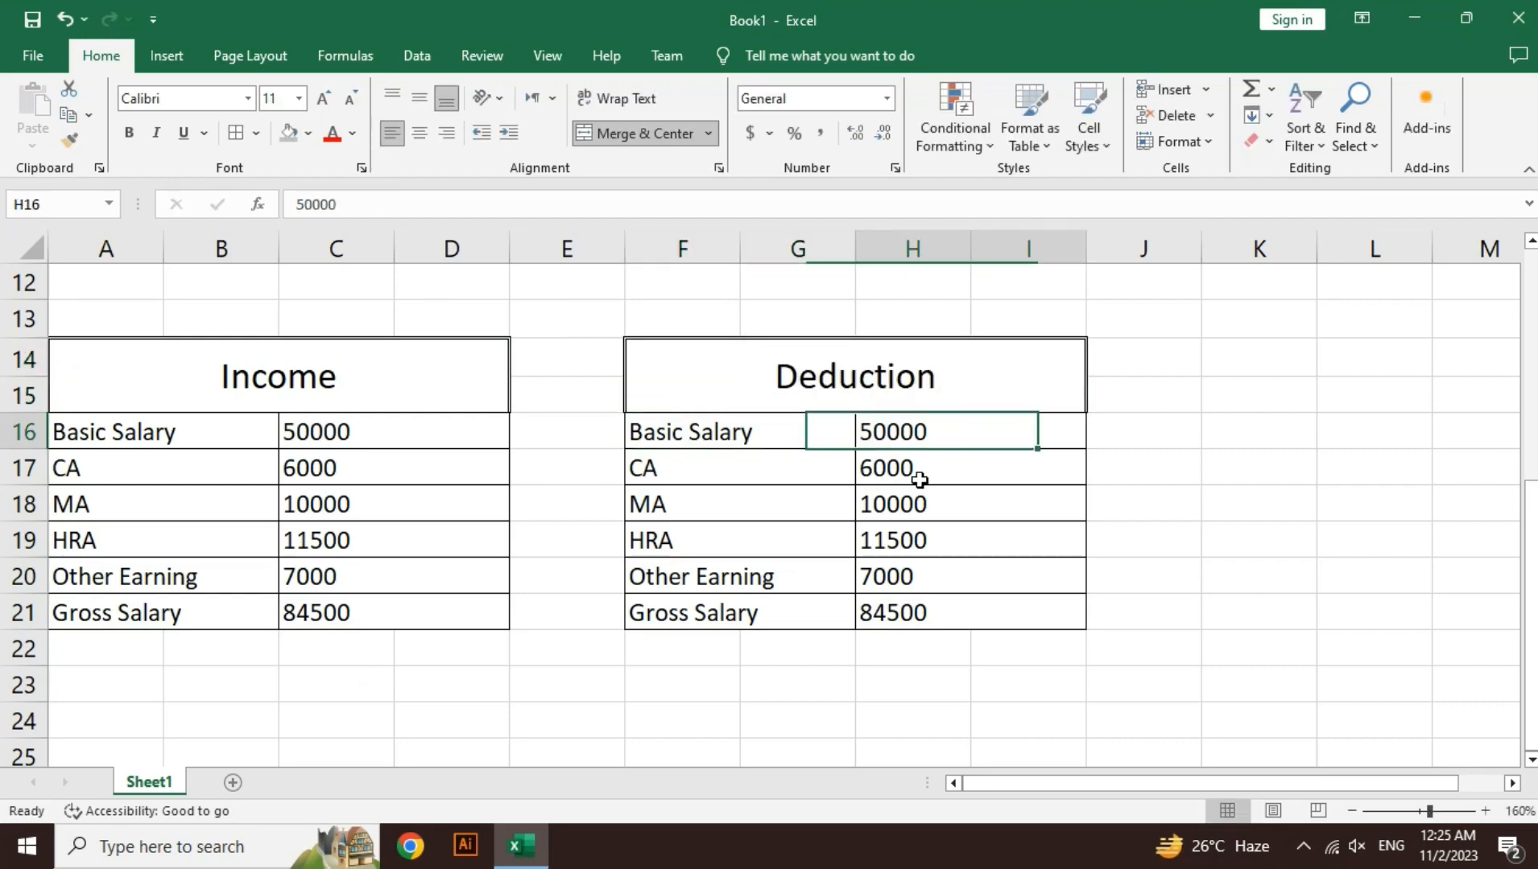
{"action": "key", "text": "Left"}
{"action": "key", "text": "Left"}
{"action": "key", "text": "shift+Right"}
{"action": "key", "text": "shift+Down"}
{"action": "key", "text": "shift+Down"}
{"action": "key", "text": "shift+Down"}
{"action": "key", "text": "shift+Down"}
{"action": "key", "text": "shift+Down"}
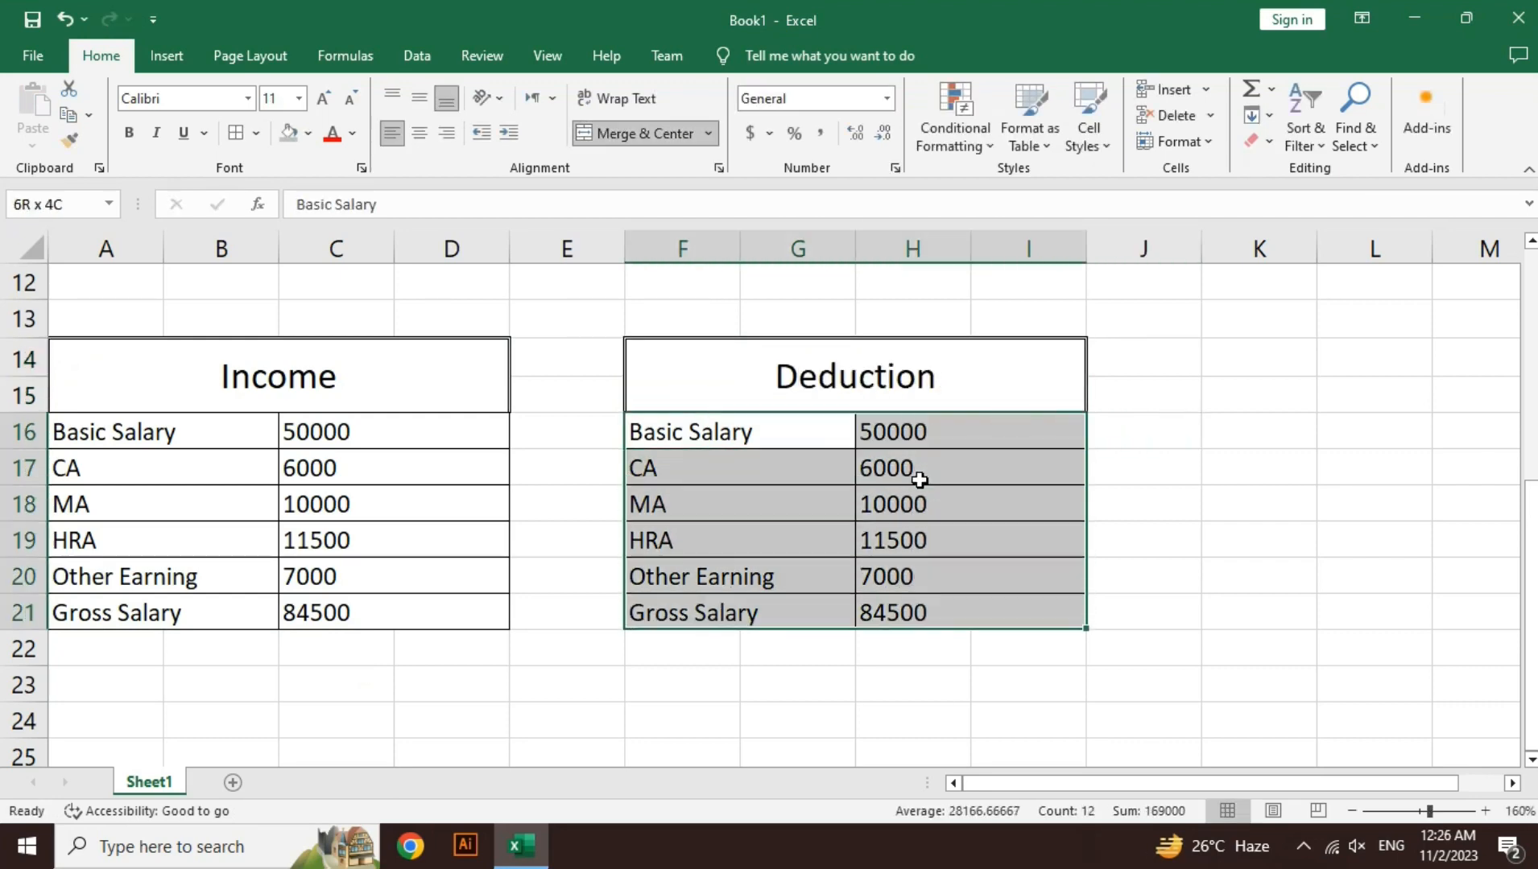
{"action": "key", "text": "Delete"}
Step: Enter Provident as the first deduction label in F16
{"action": "key", "text": "Left"}
{"action": "key", "text": "Right"}
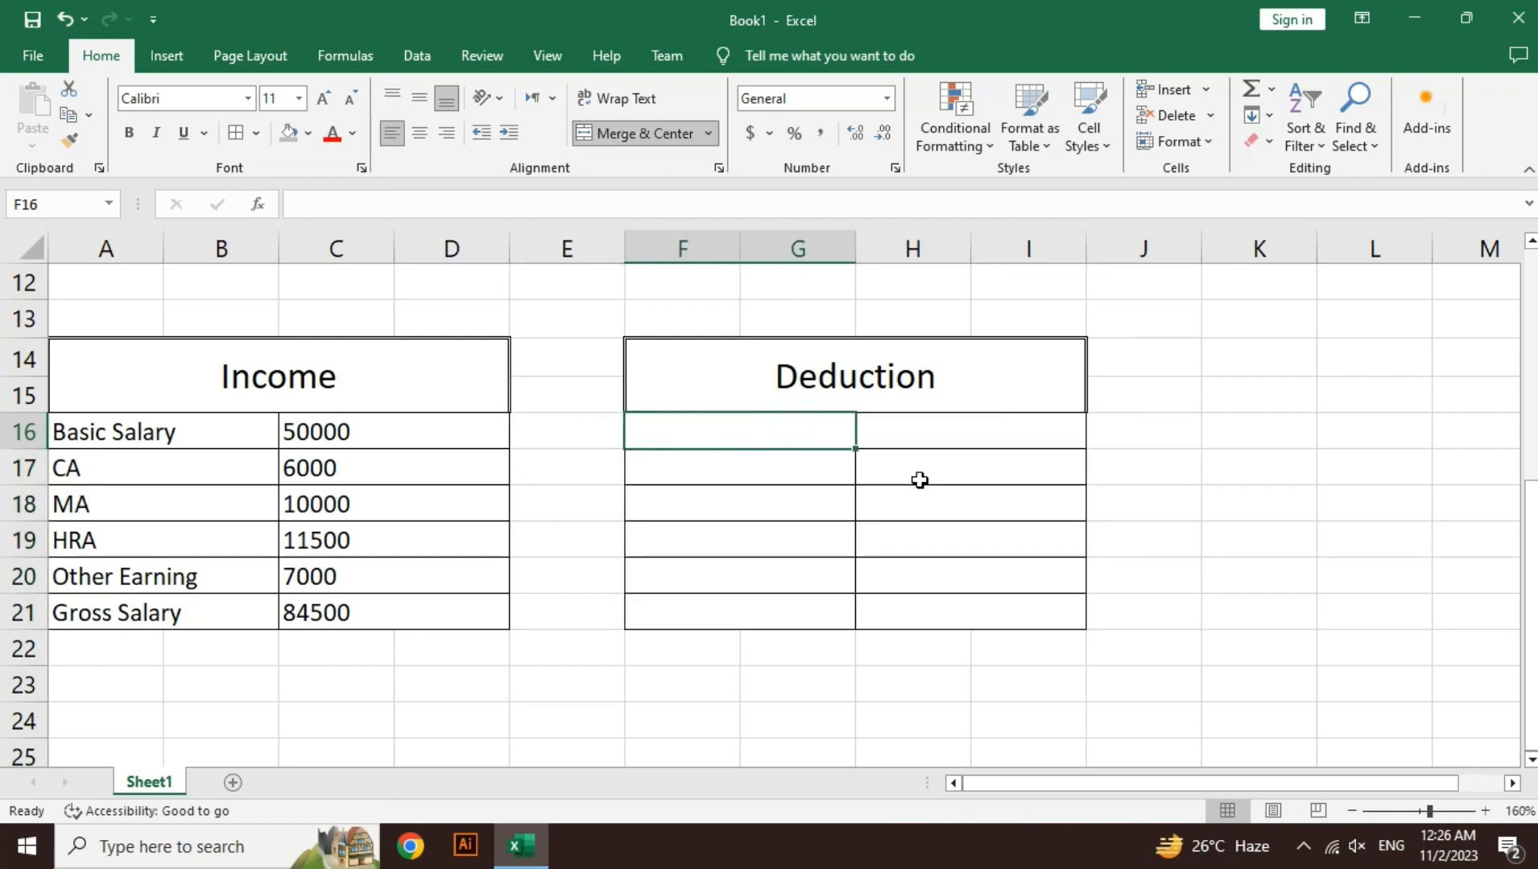
{"action": "type", "text": "Pro"}
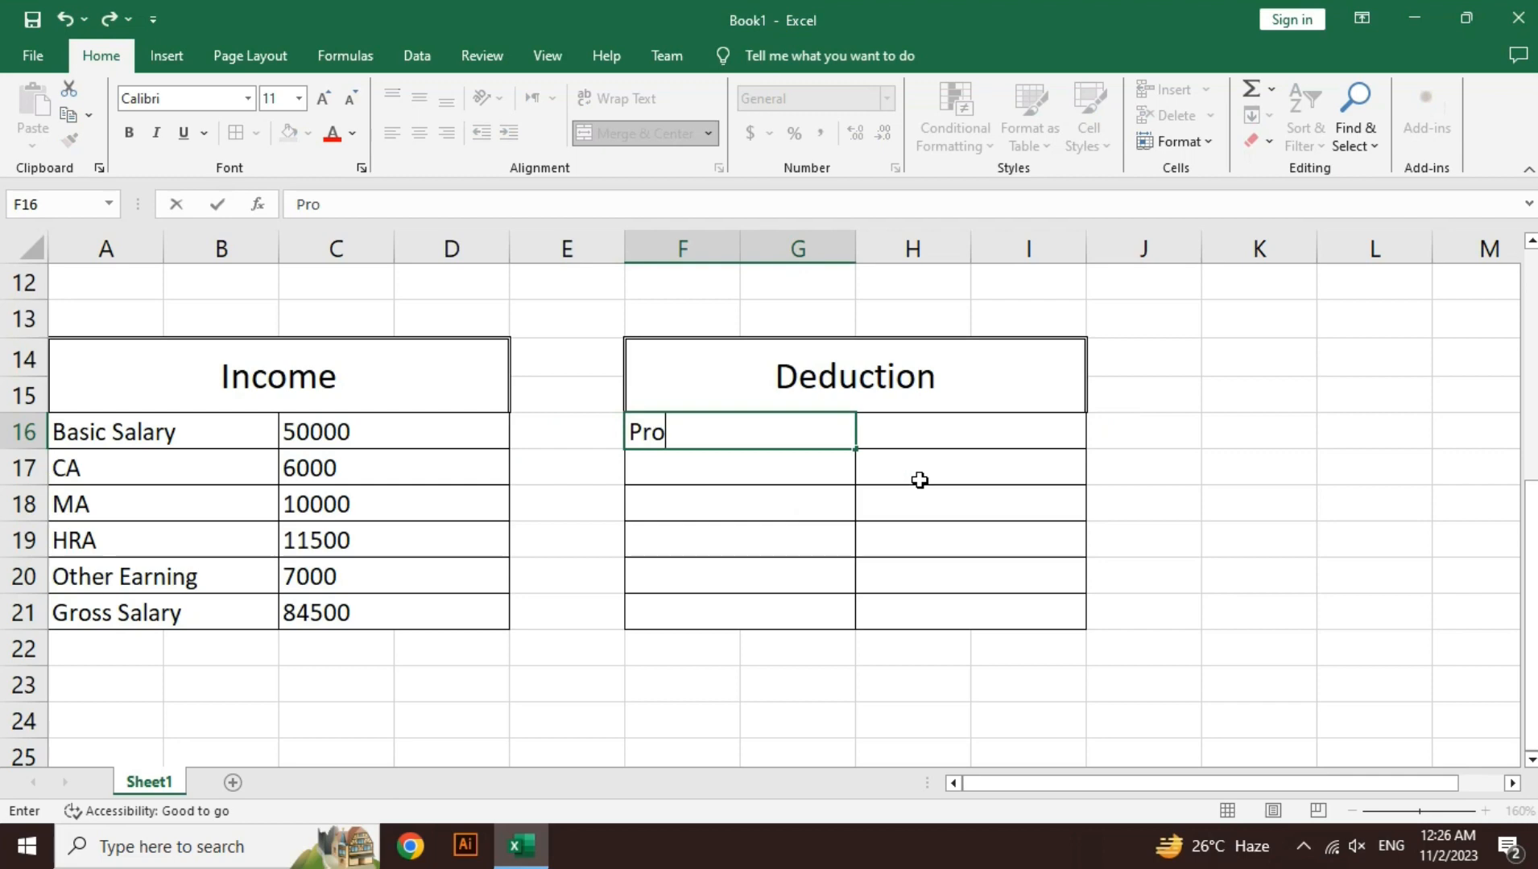
{"action": "type", "text": "vident"}
{"action": "key", "text": "Return"}
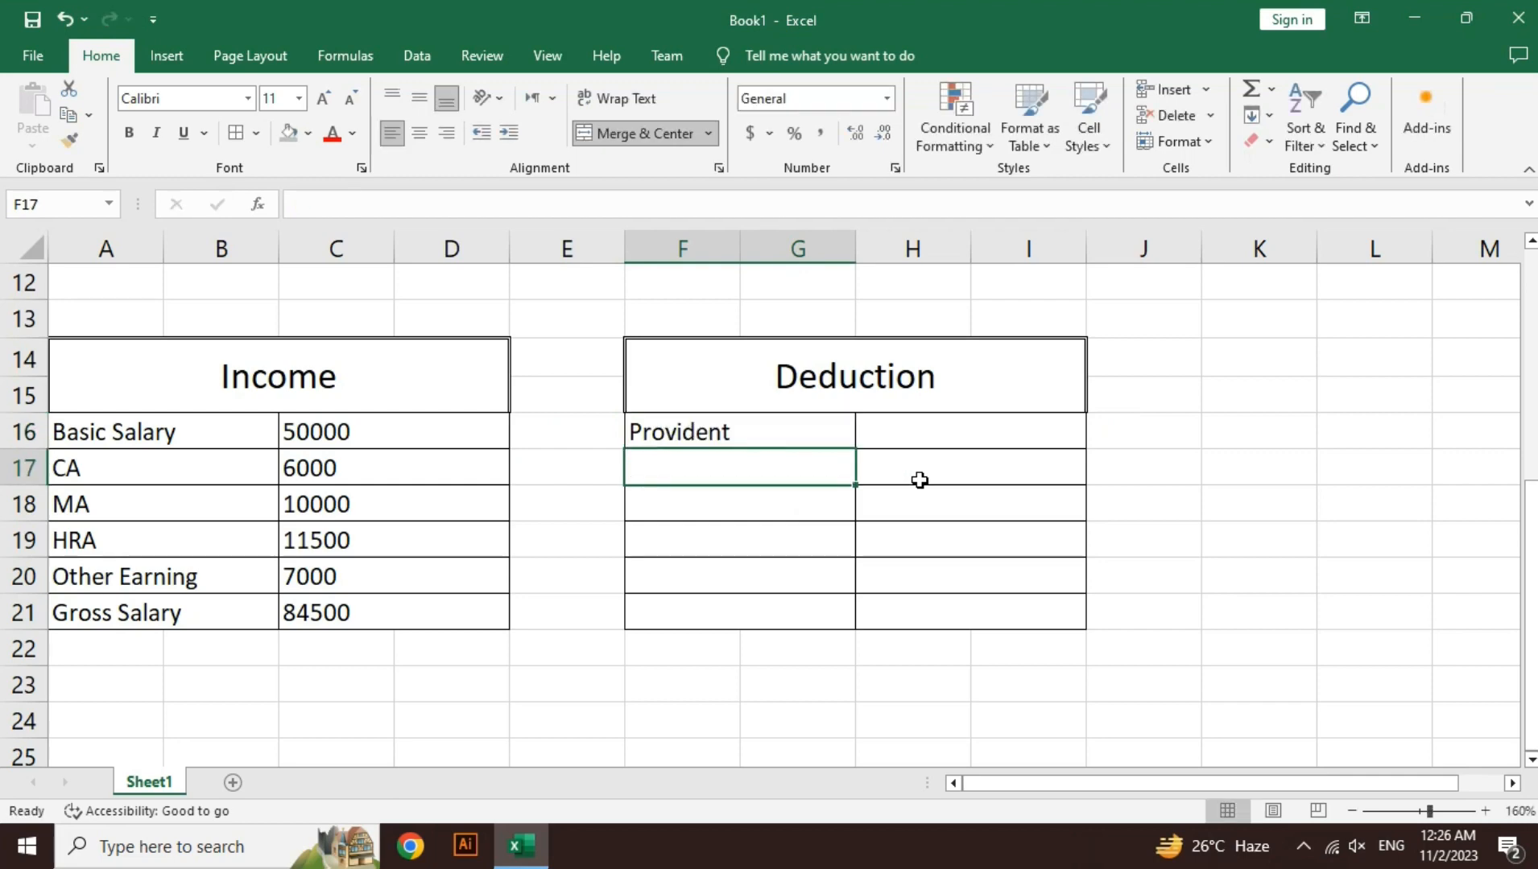
Step: Enter the deduction labels Loan, ESI and Tax in F17, F18 and F19
{"action": "type", "text": "Loan"}
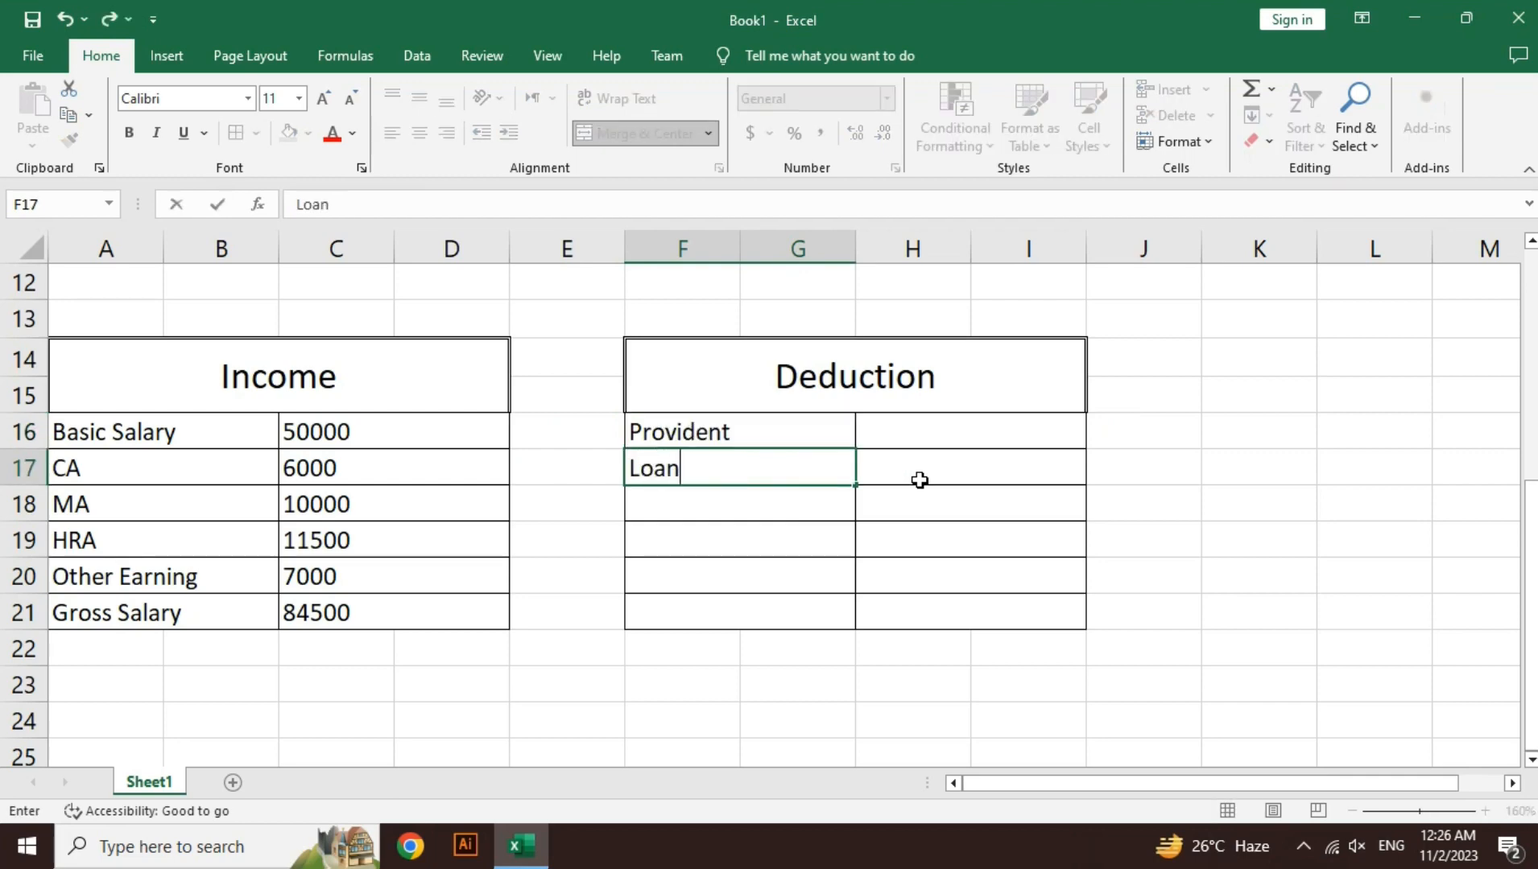
{"action": "key", "text": "Return"}
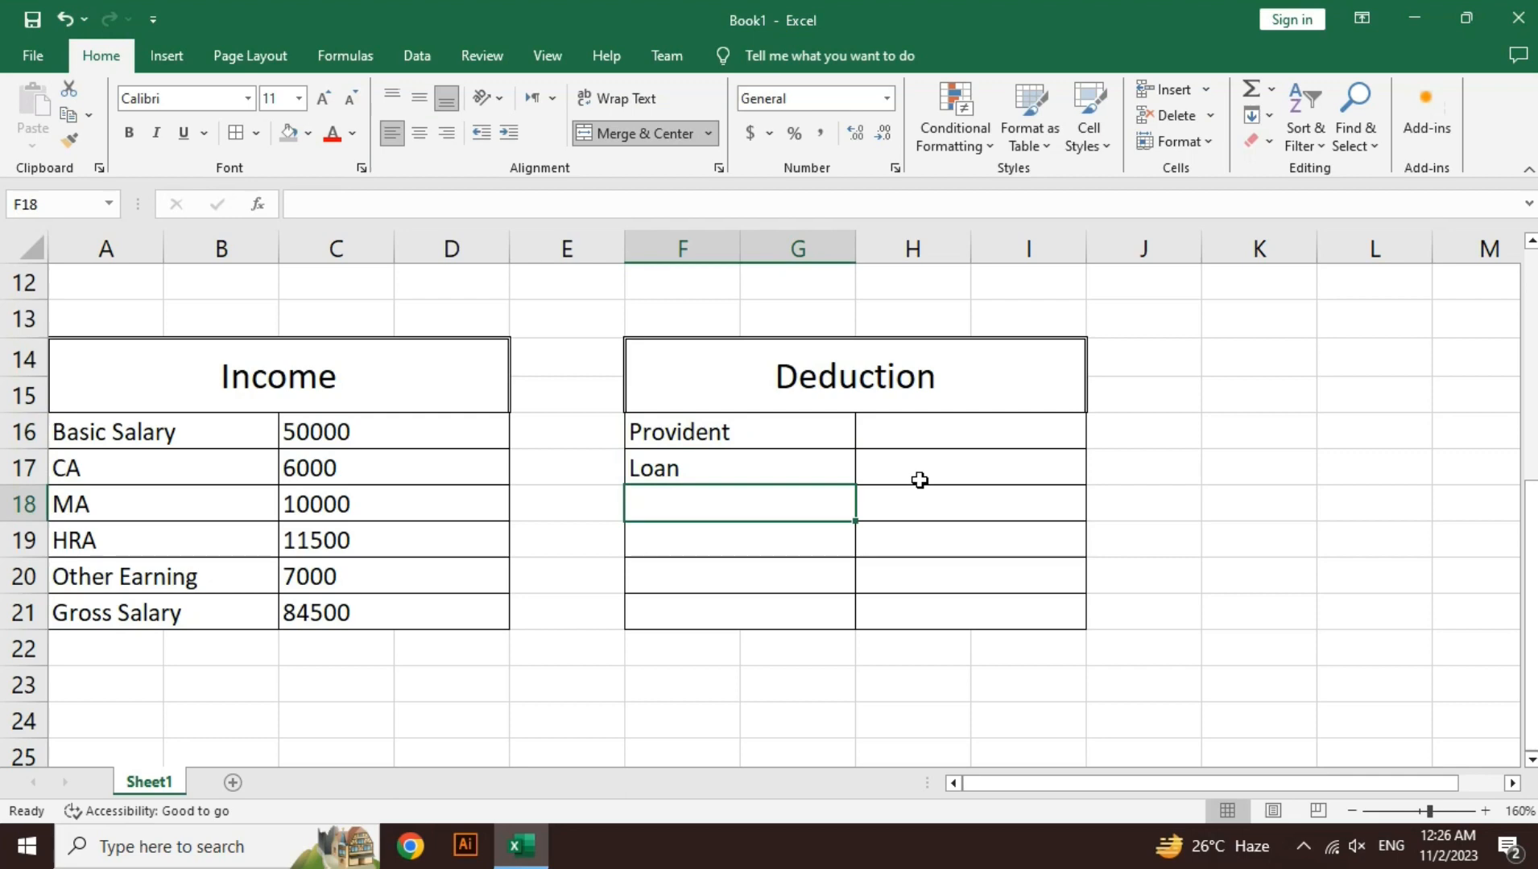
{"action": "type", "text": "Es"}
{"action": "key", "text": "BackSpace"}
{"action": "type", "text": "S"}
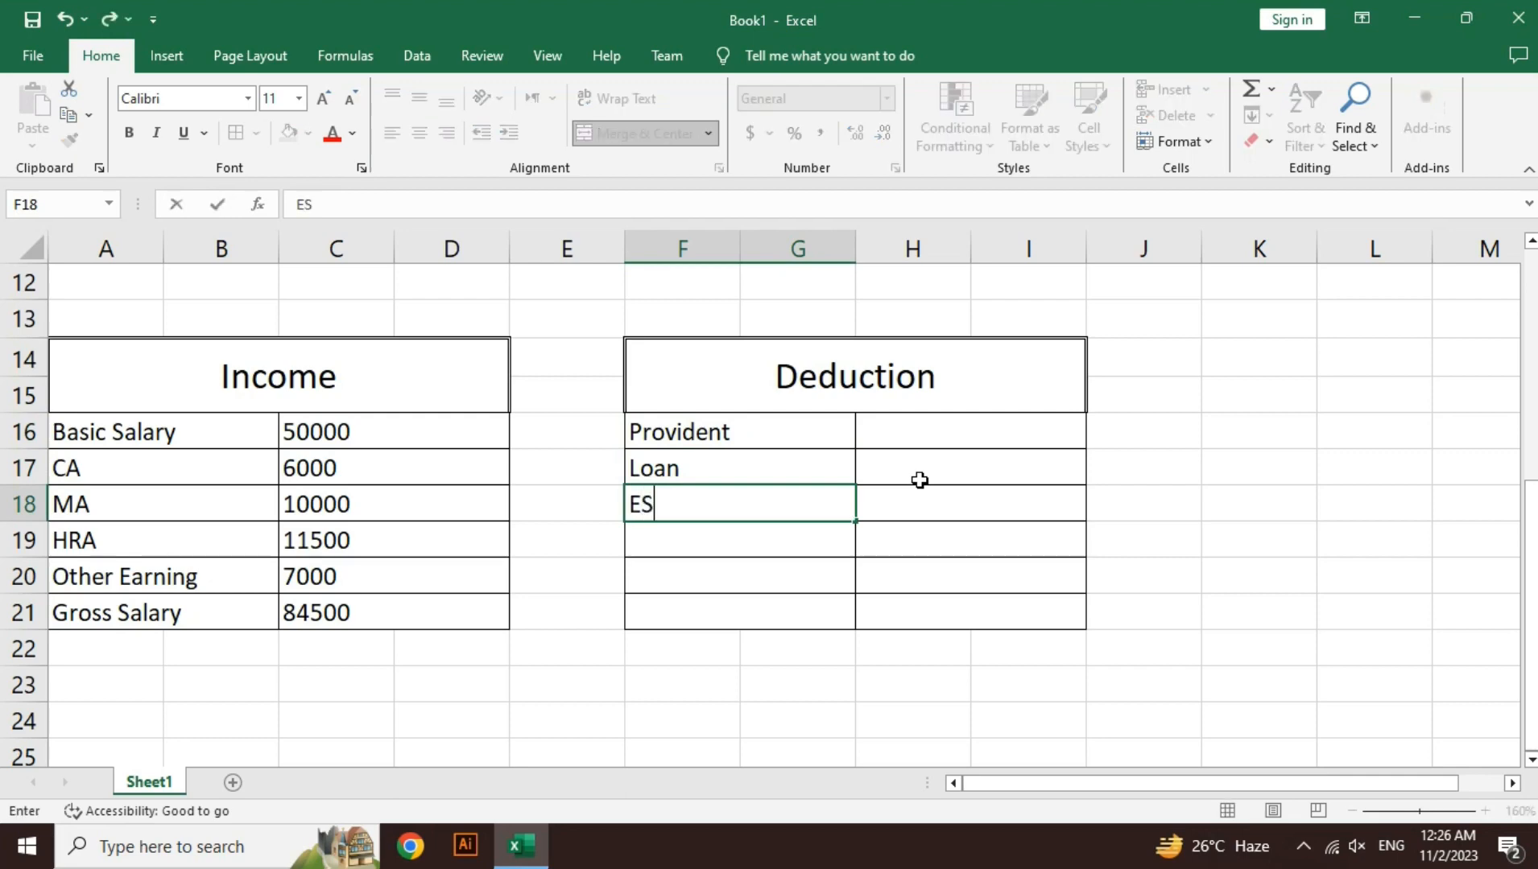
{"action": "type", "text": "I"}
{"action": "key", "text": "Return"}
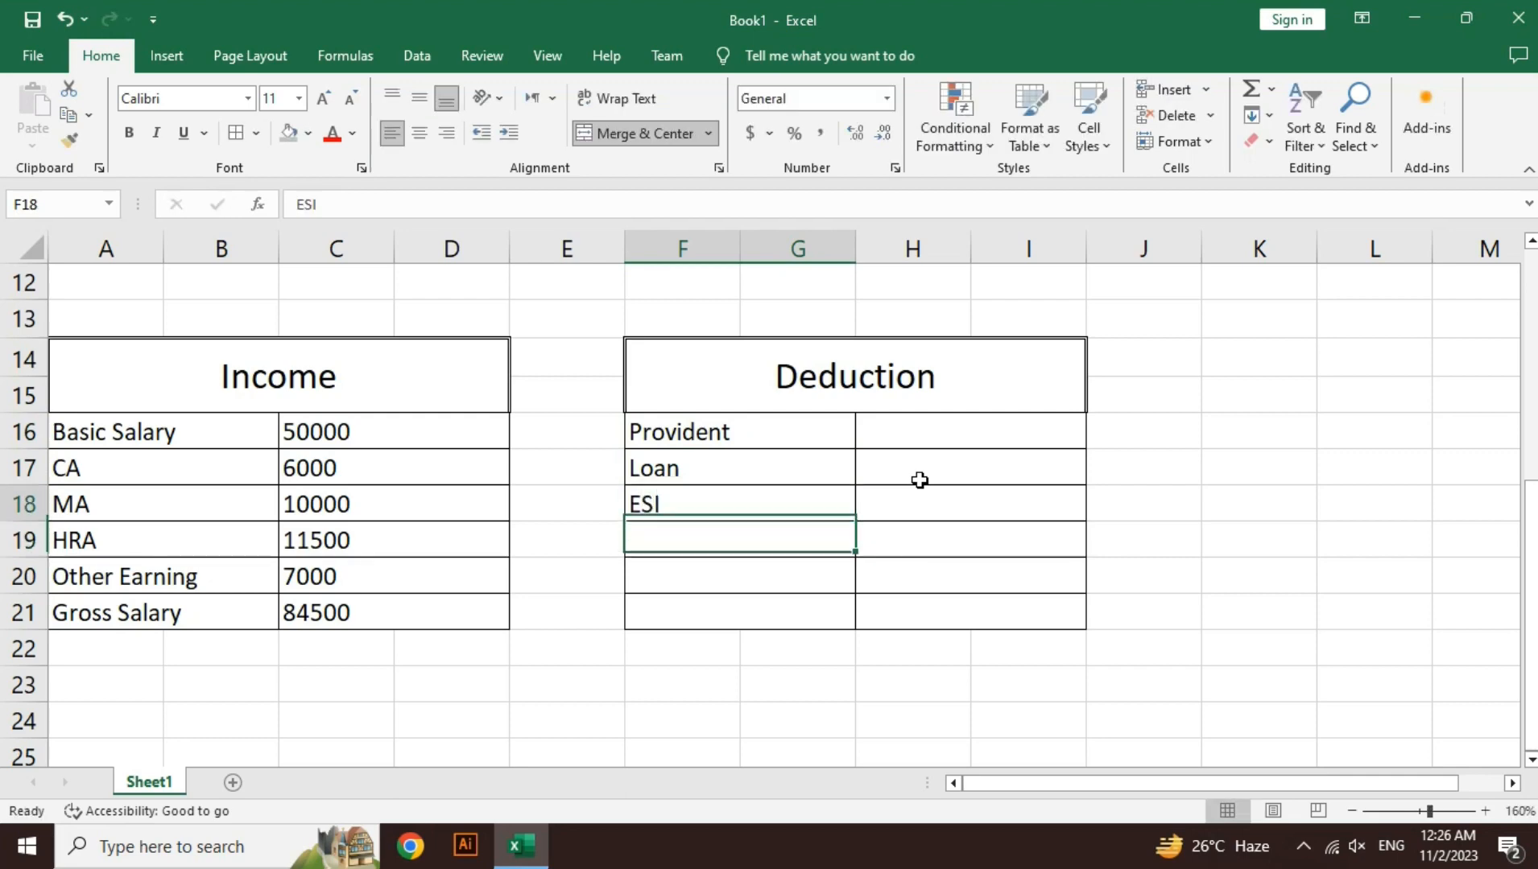
{"action": "key", "text": "Up"}
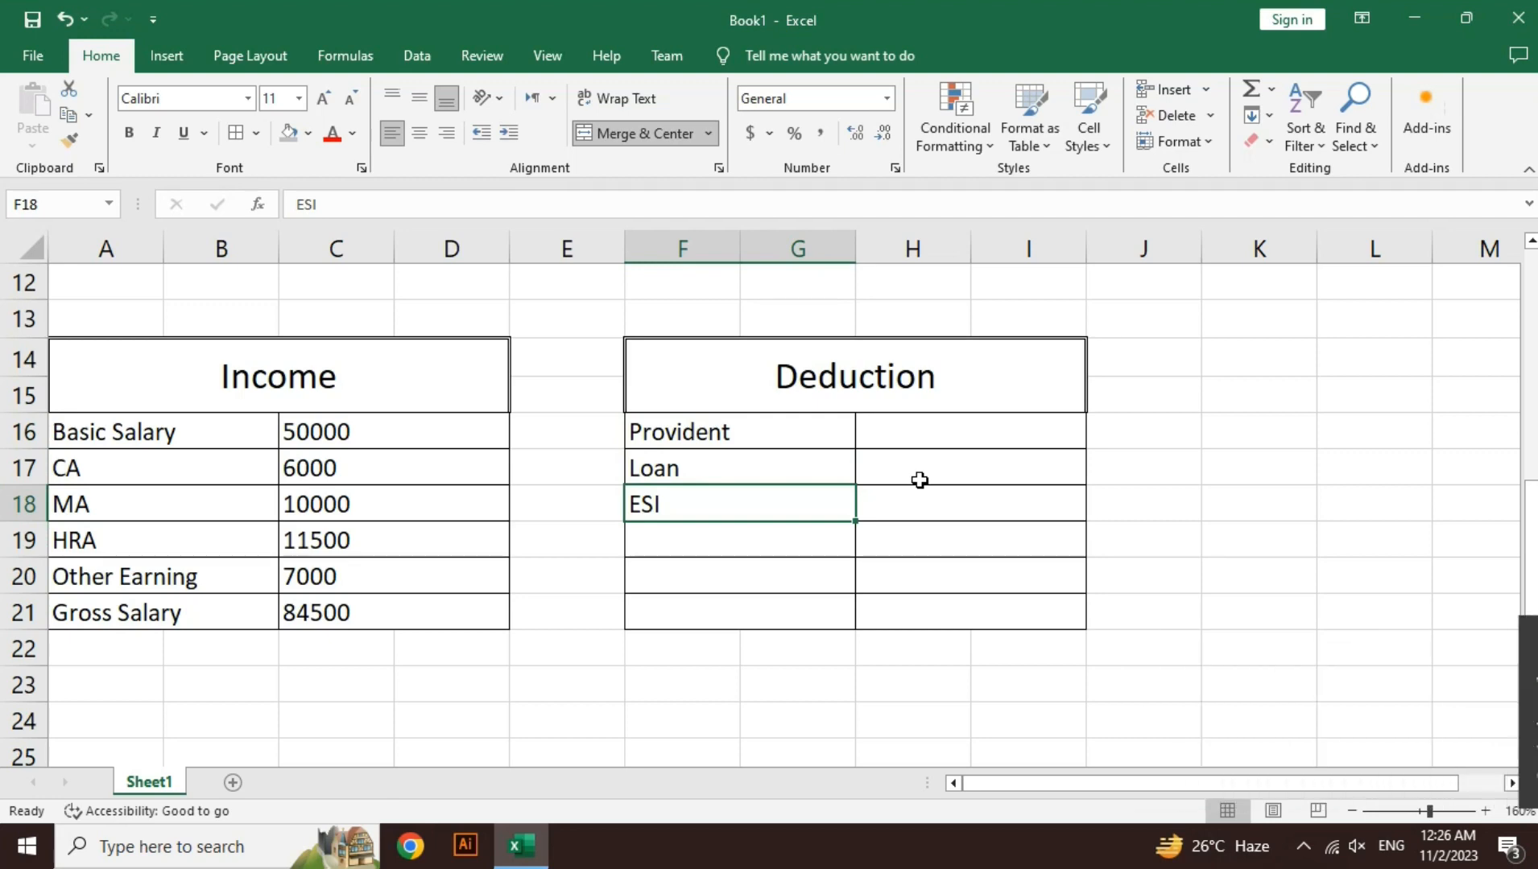
{"action": "key", "text": "Return"}
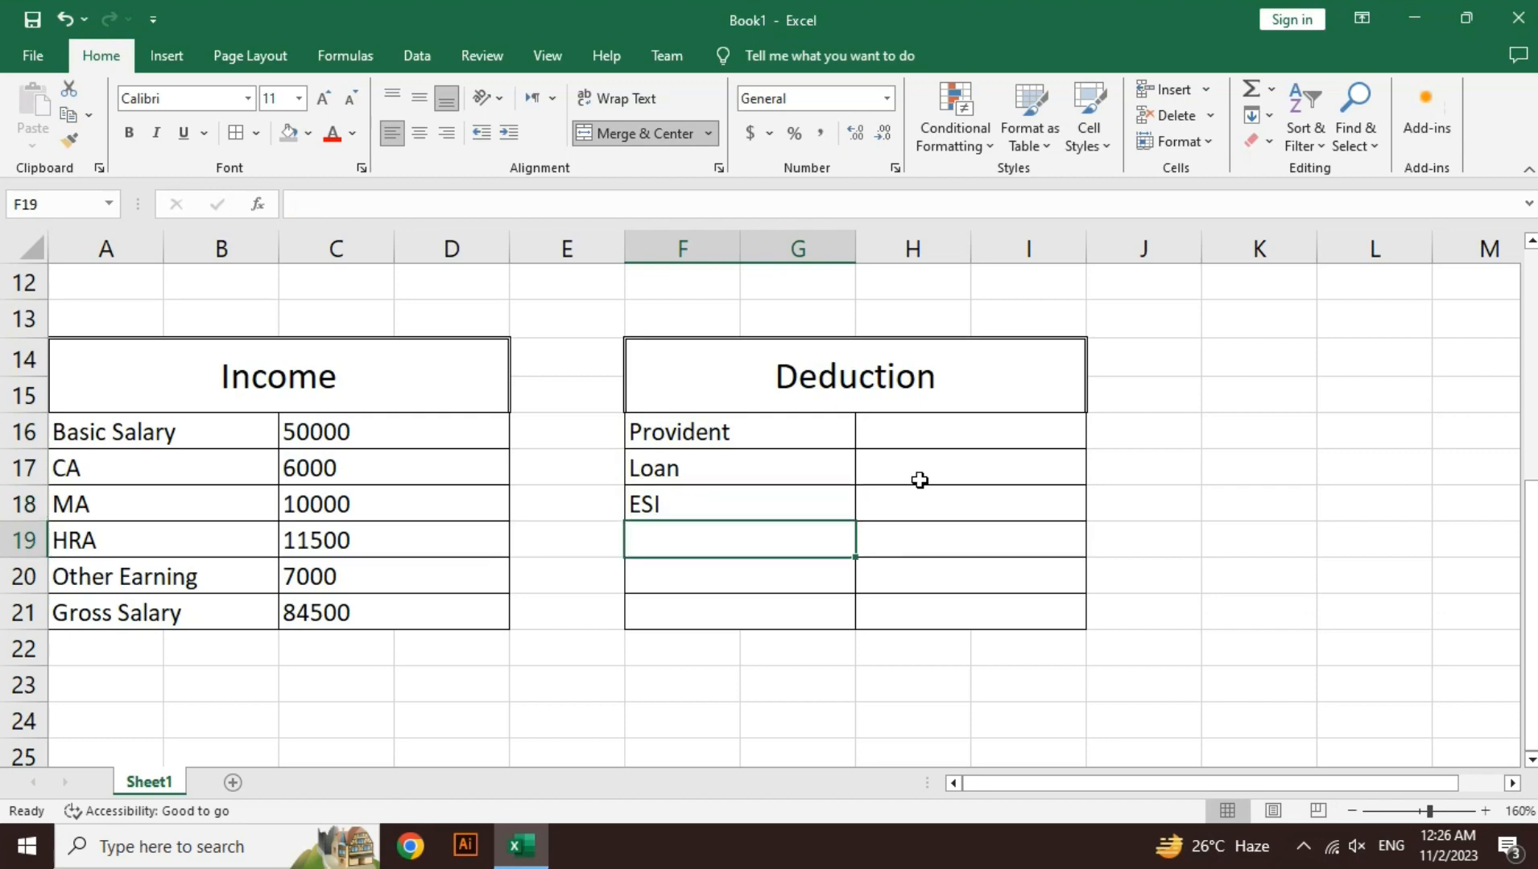
{"action": "type", "text": "Tax"}
{"action": "key", "text": "Return"}
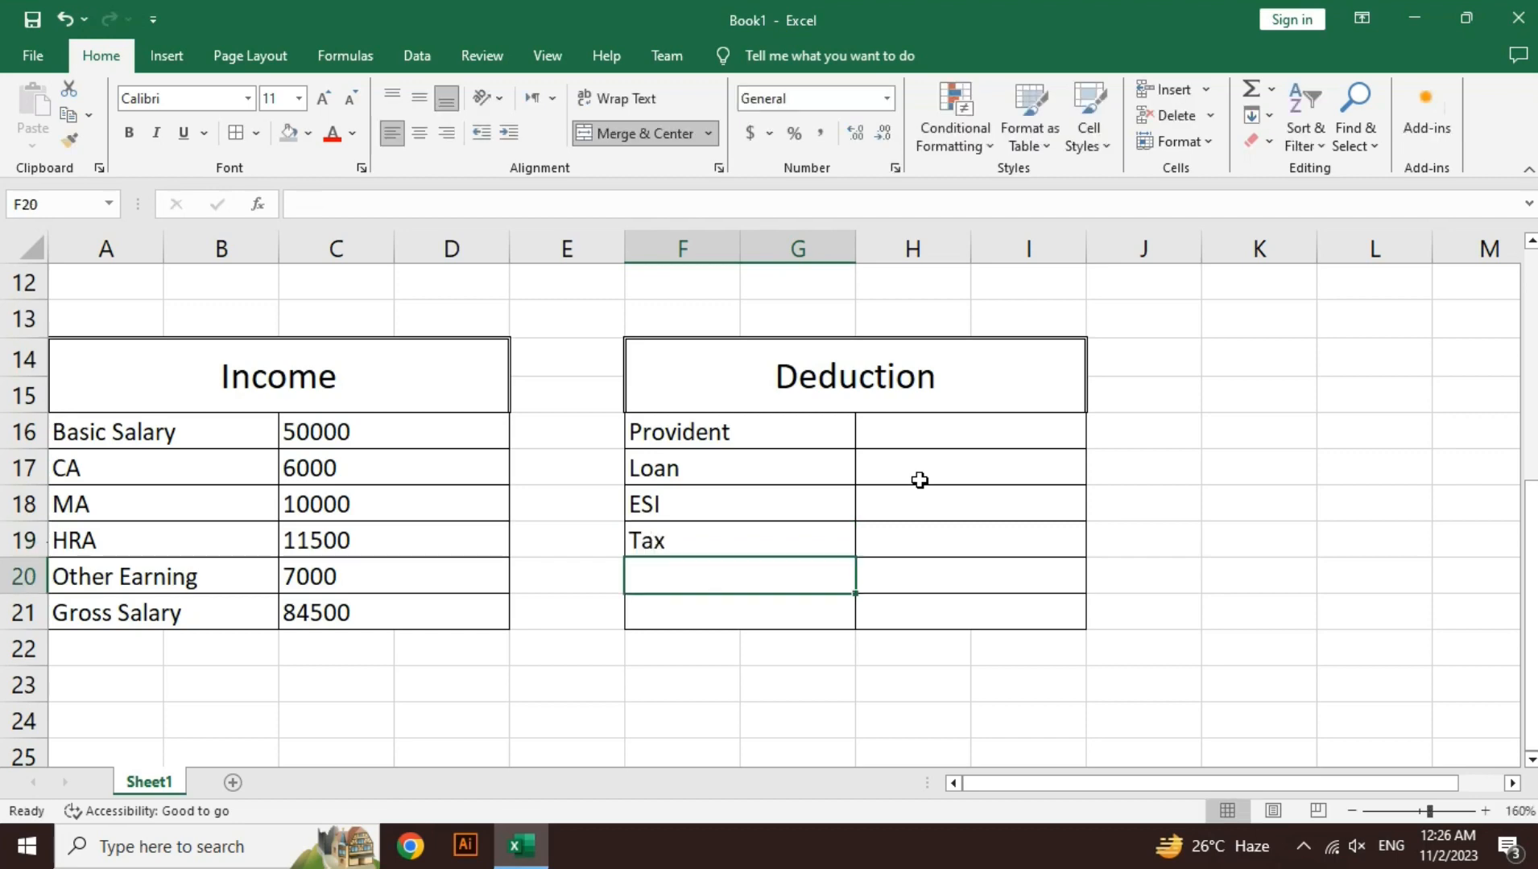
Step: Enter the labels Total Deduction in F20 and Net Salary in F21
{"action": "type", "text": "Total "}
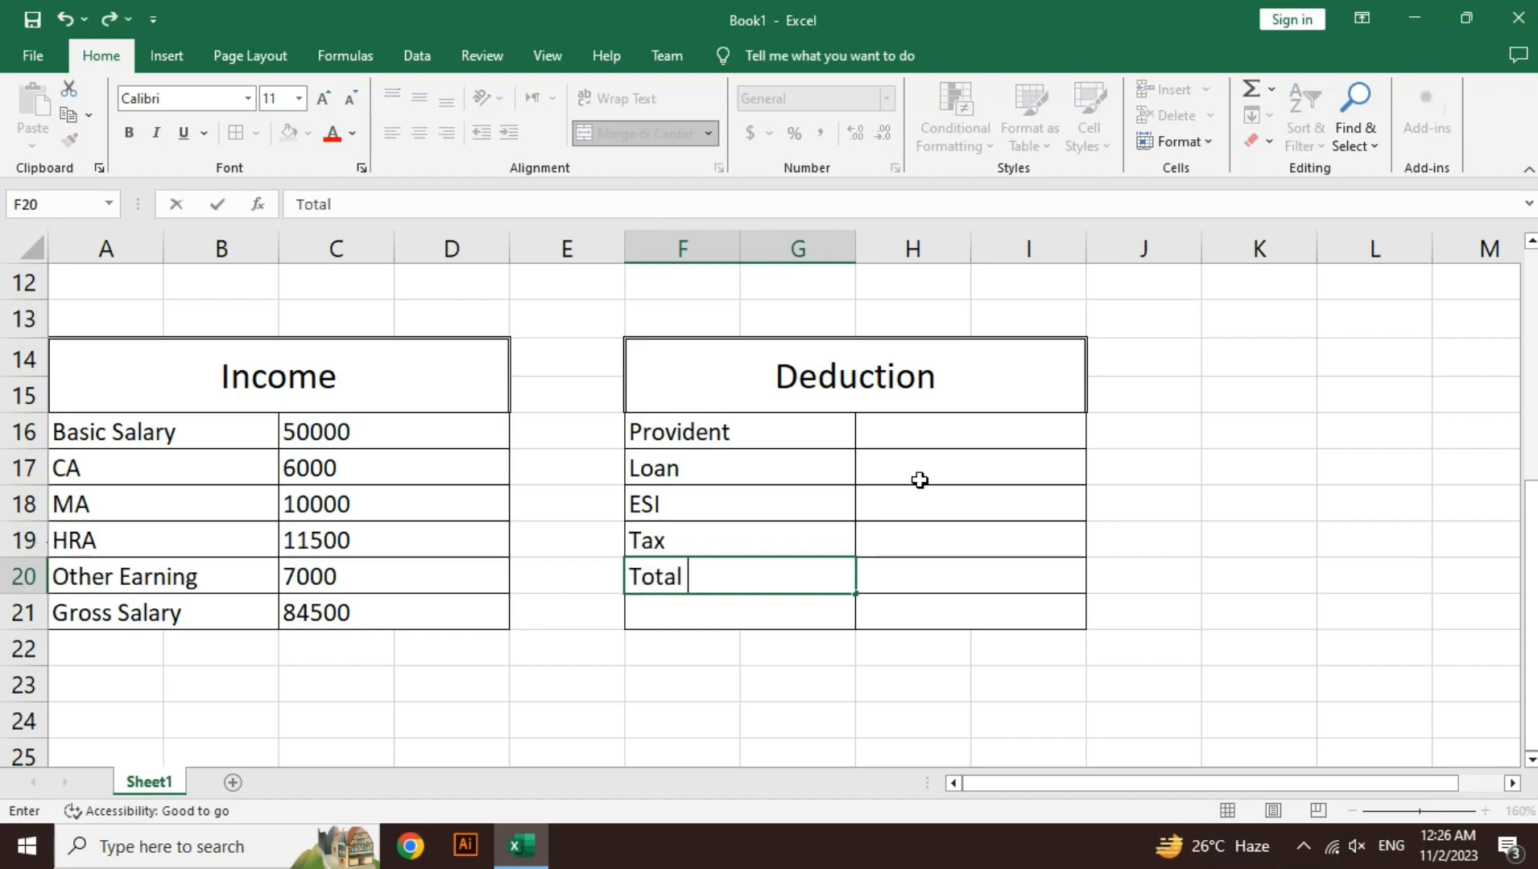
{"action": "type", "text": "Deductionm"}
{"action": "key", "text": "BackSpace"}
{"action": "key", "text": "Return"}
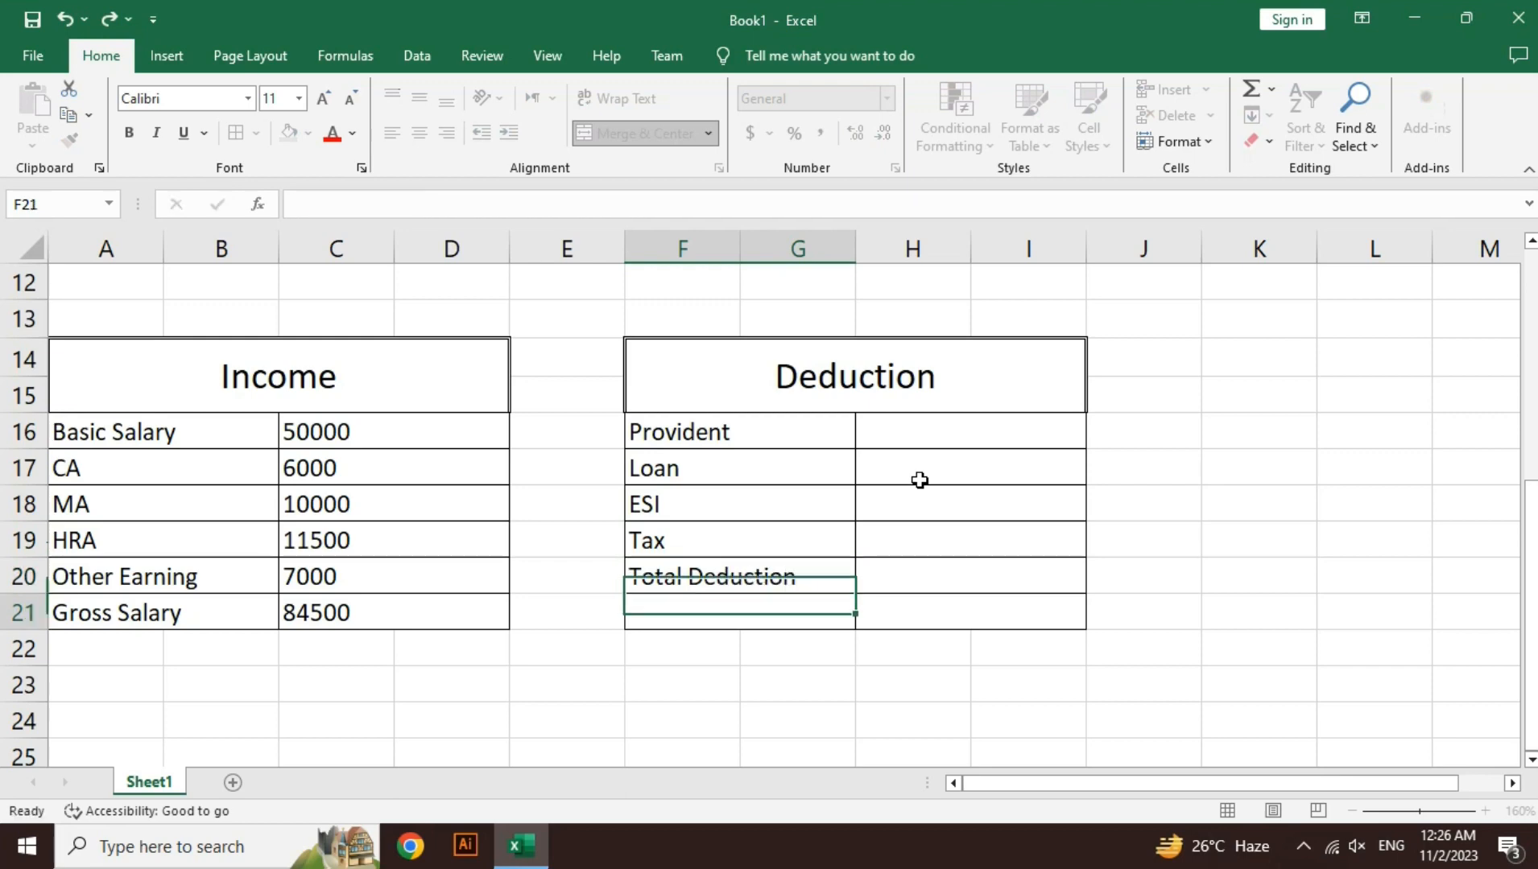
{"action": "type", "text": "Net s"}
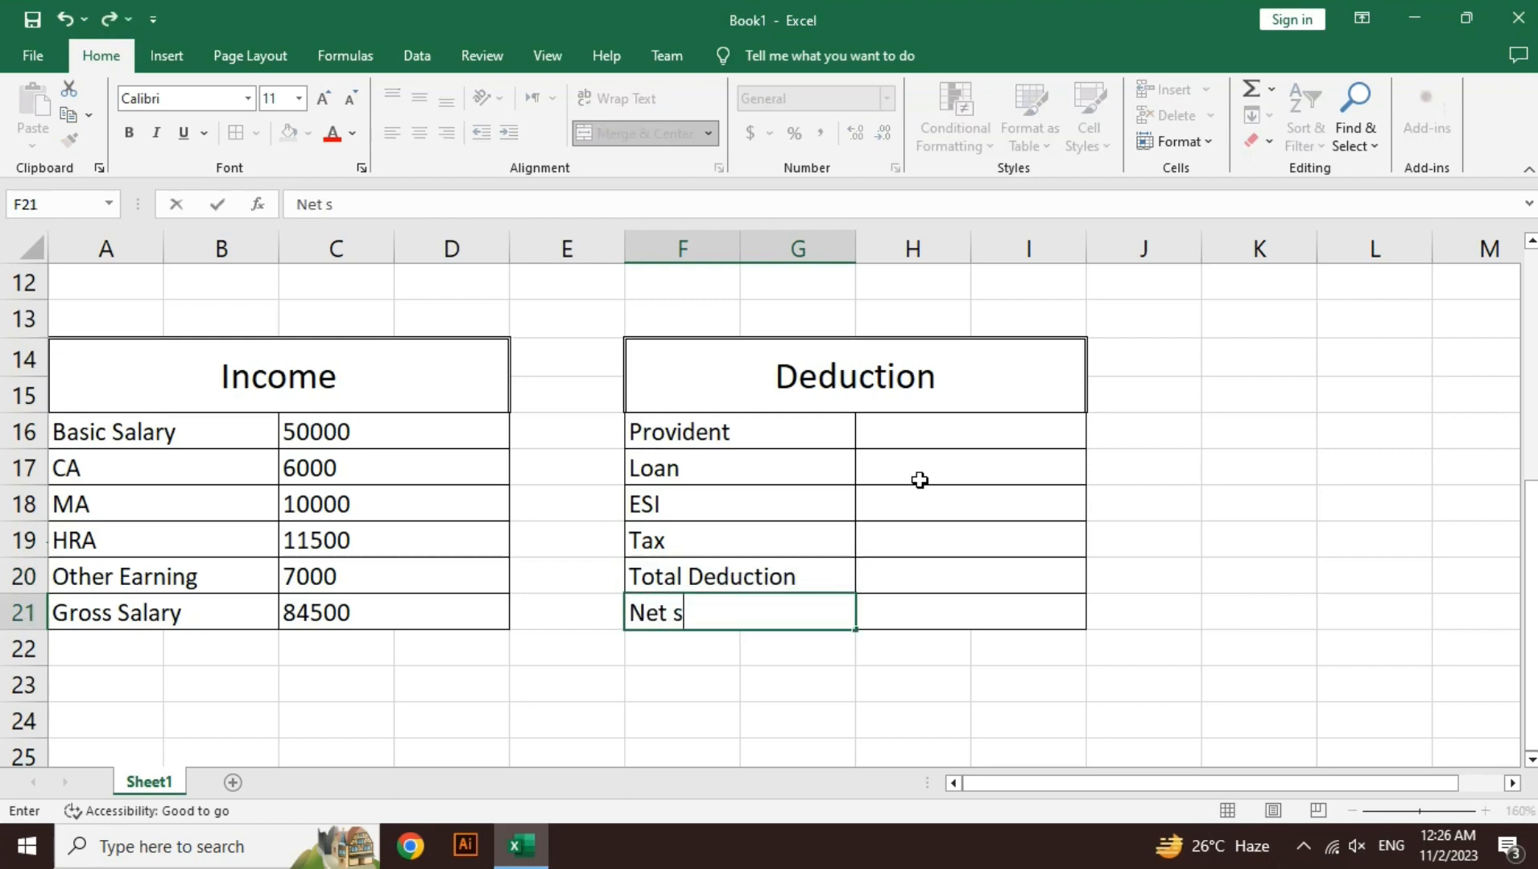
{"action": "key", "text": "BackSpace"}
{"action": "type", "text": "Salary"}
{"action": "key", "text": "Return"}
Step: Select the Provident amount cell H16
{"action": "key", "text": "Up"}
{"action": "key", "text": "Up"}
{"action": "key", "text": "Up"}
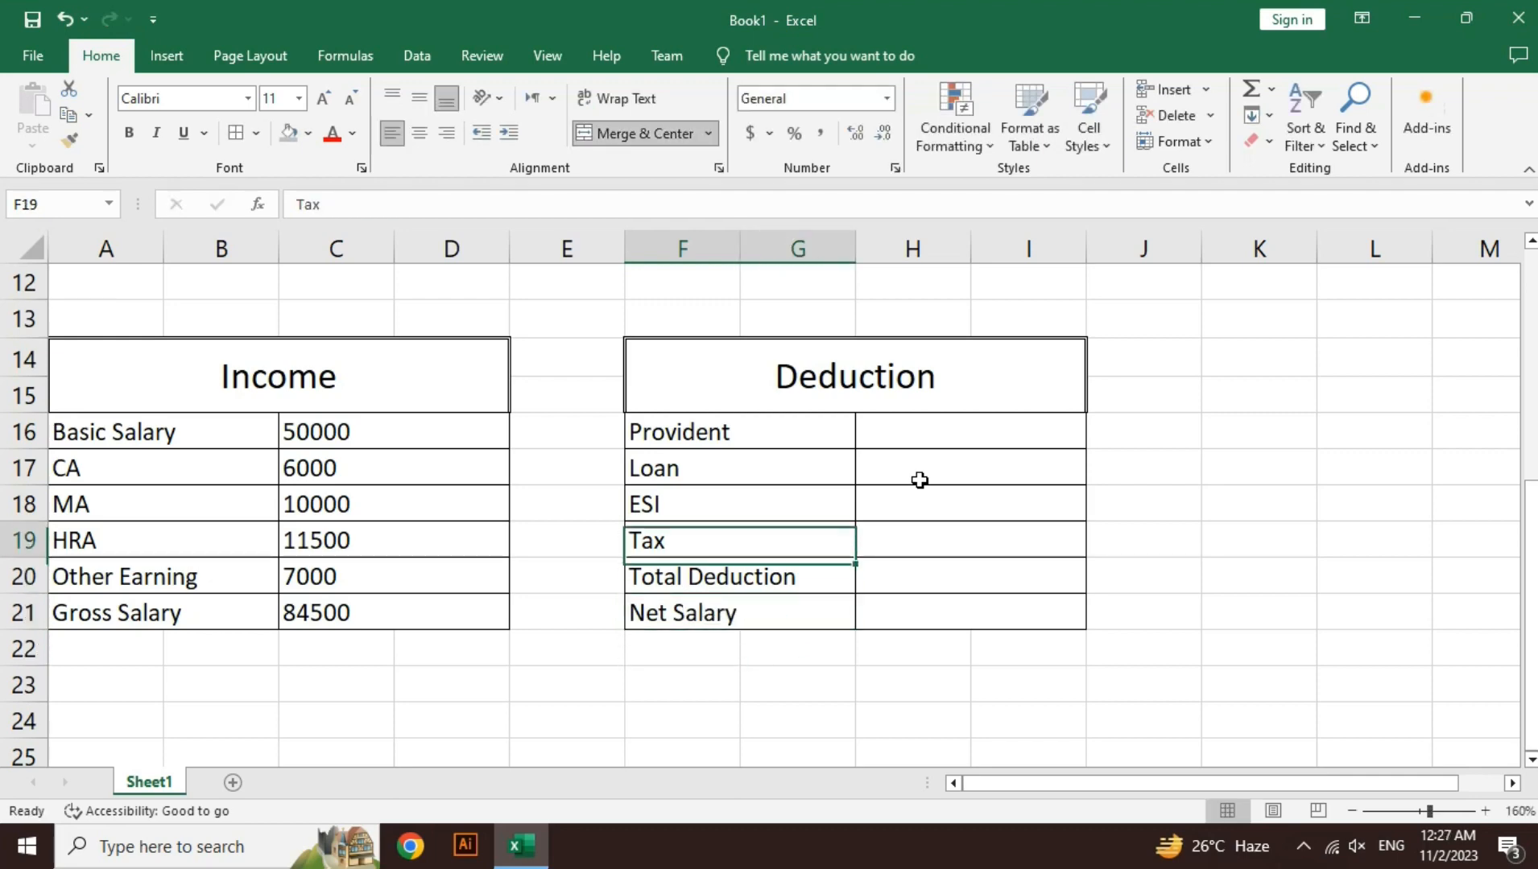
{"action": "key", "text": "Up"}
{"action": "key", "text": "Up"}
{"action": "key", "text": "Right"}
{"action": "key", "text": "Up"}
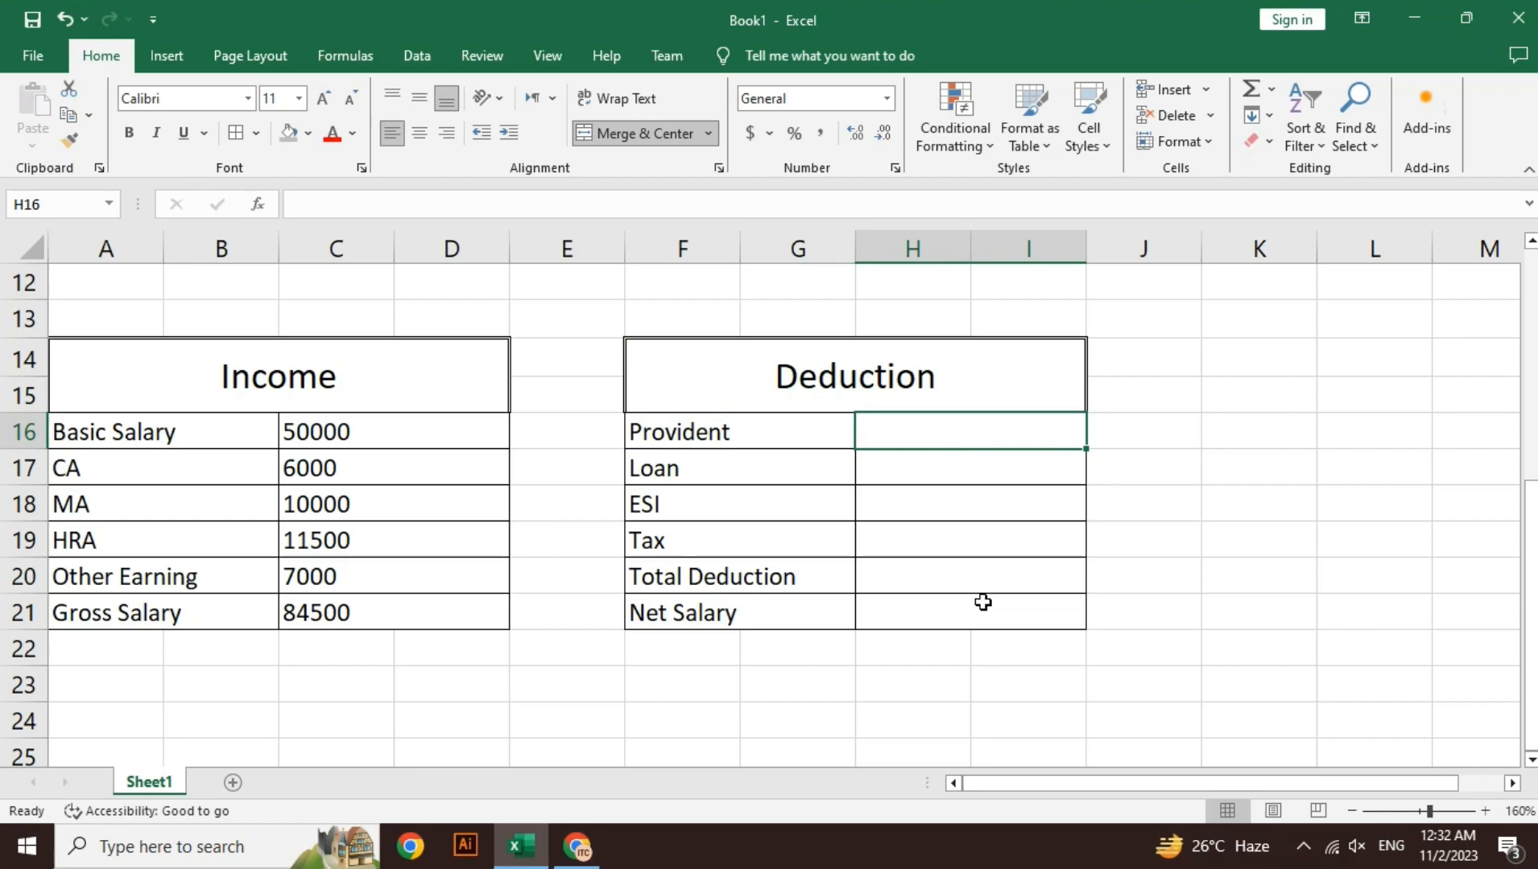
{"action": "type", "text": "="}
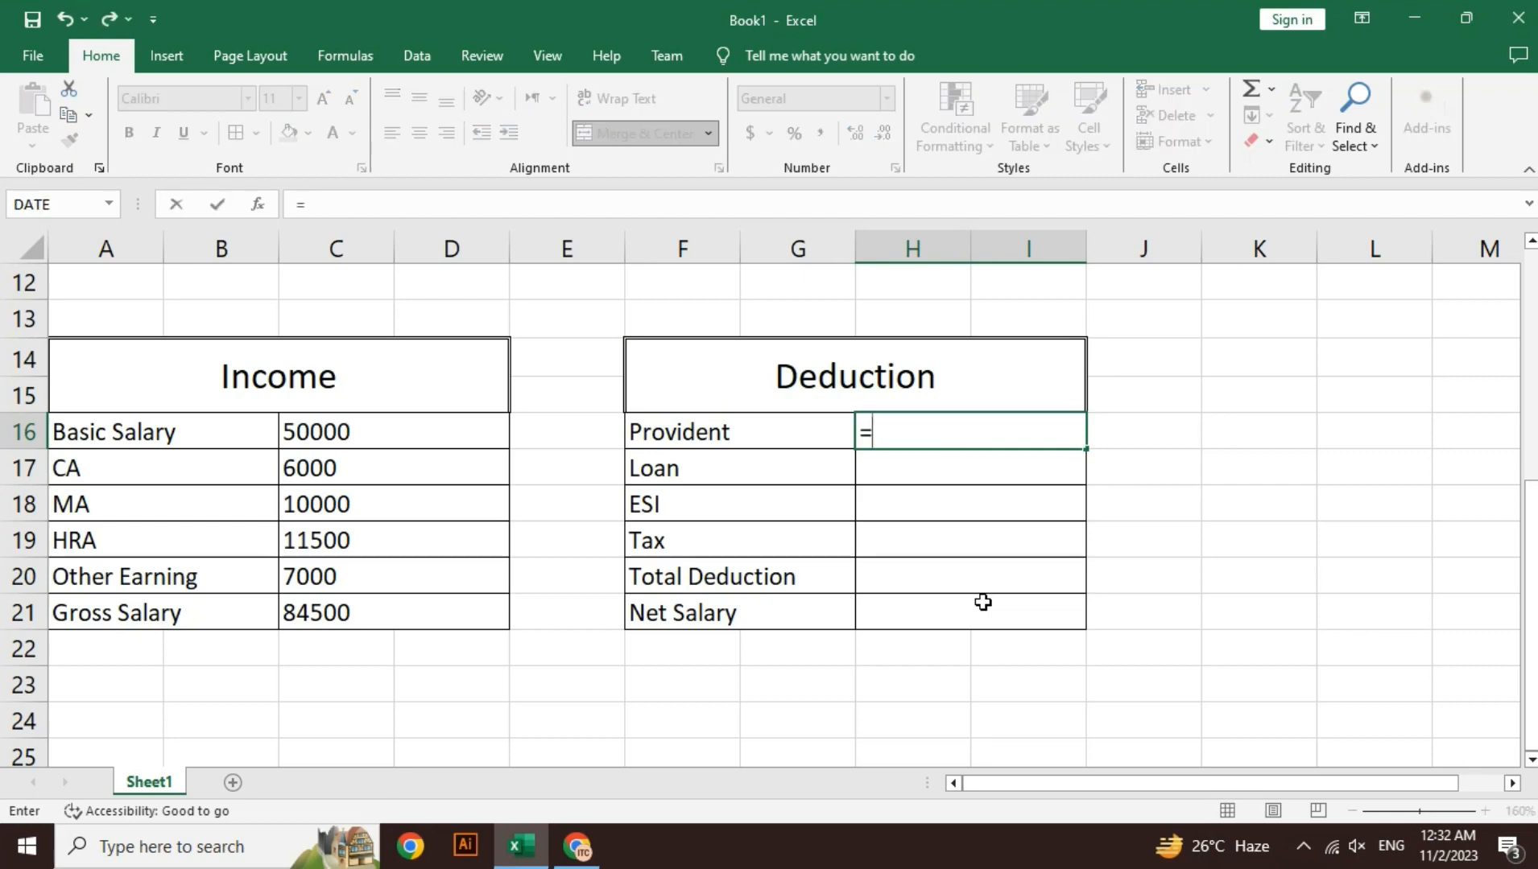
{"action": "left_click", "coordinate": [471, 435]}
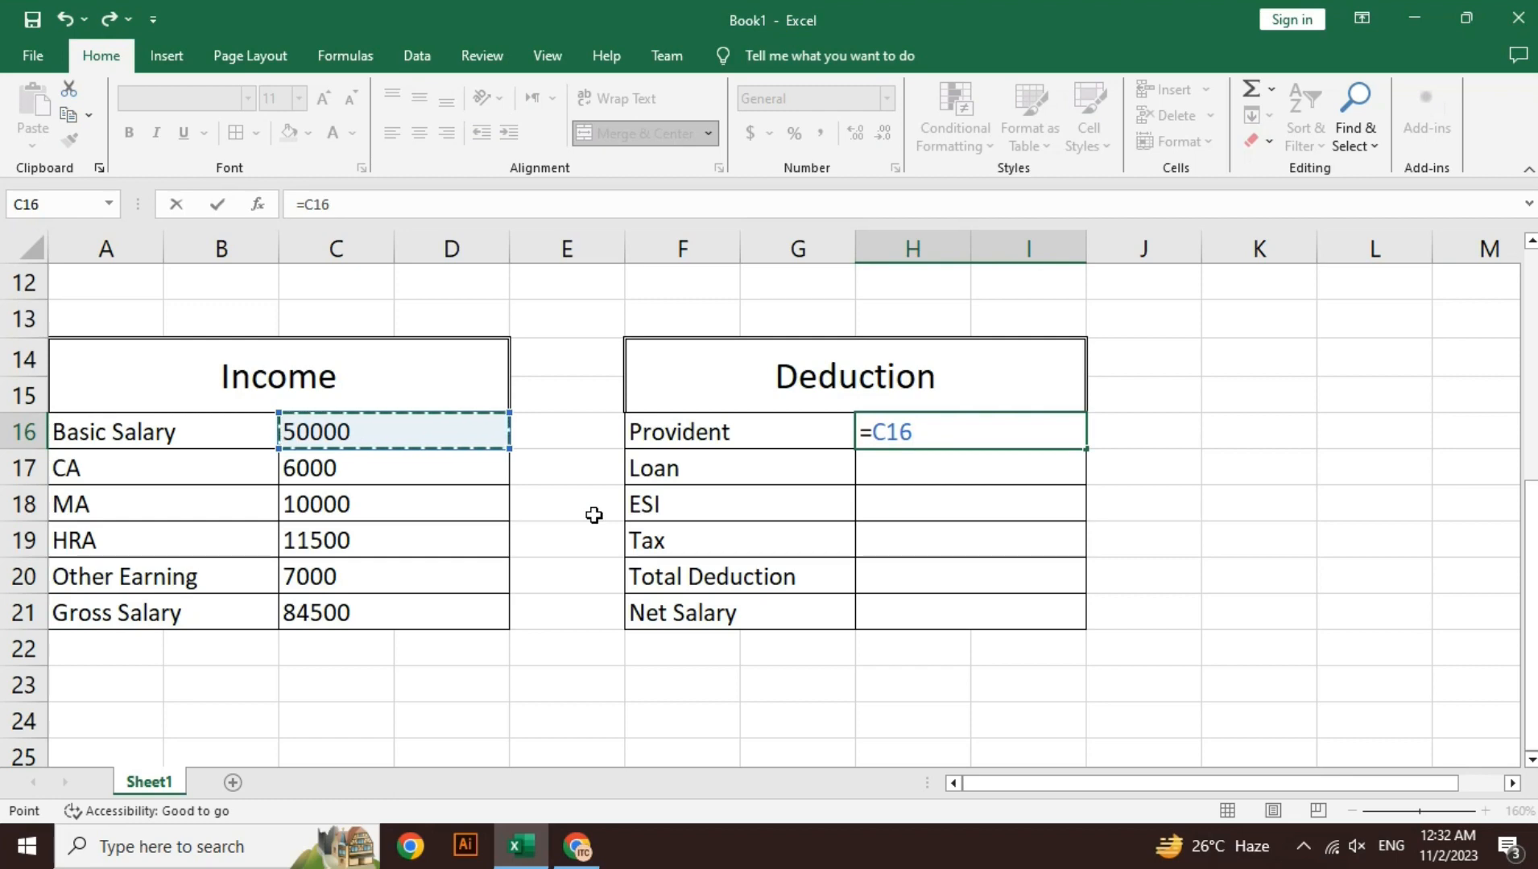
{"action": "key", "text": "Escape"}
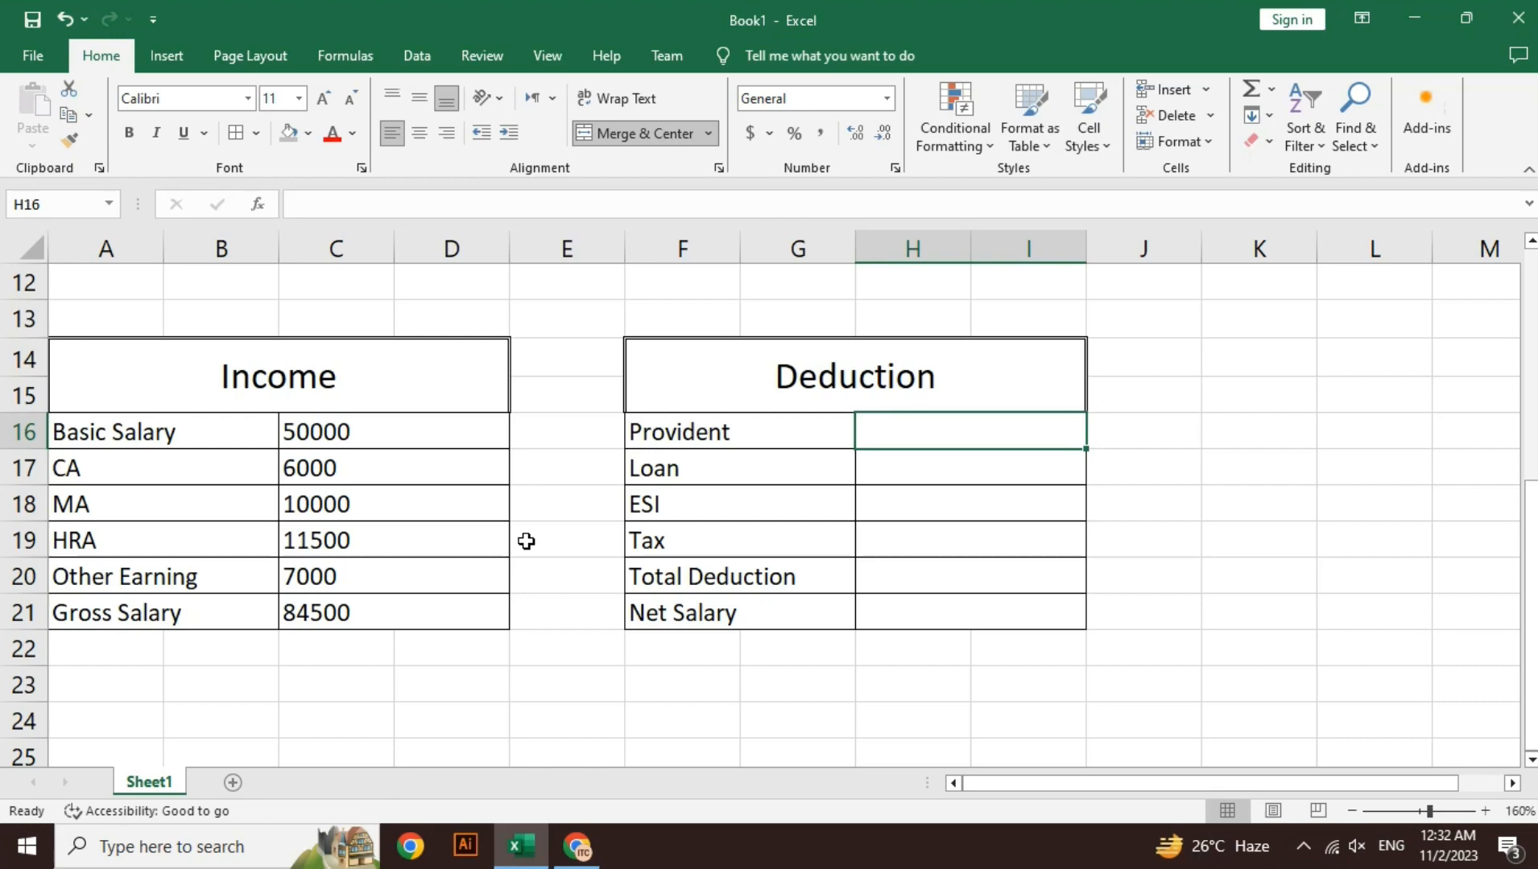
Step: Calculate the Provident deduction in H16 as 25% of the basic salary with the formula =C16*25%
{"action": "type", "text": "="}
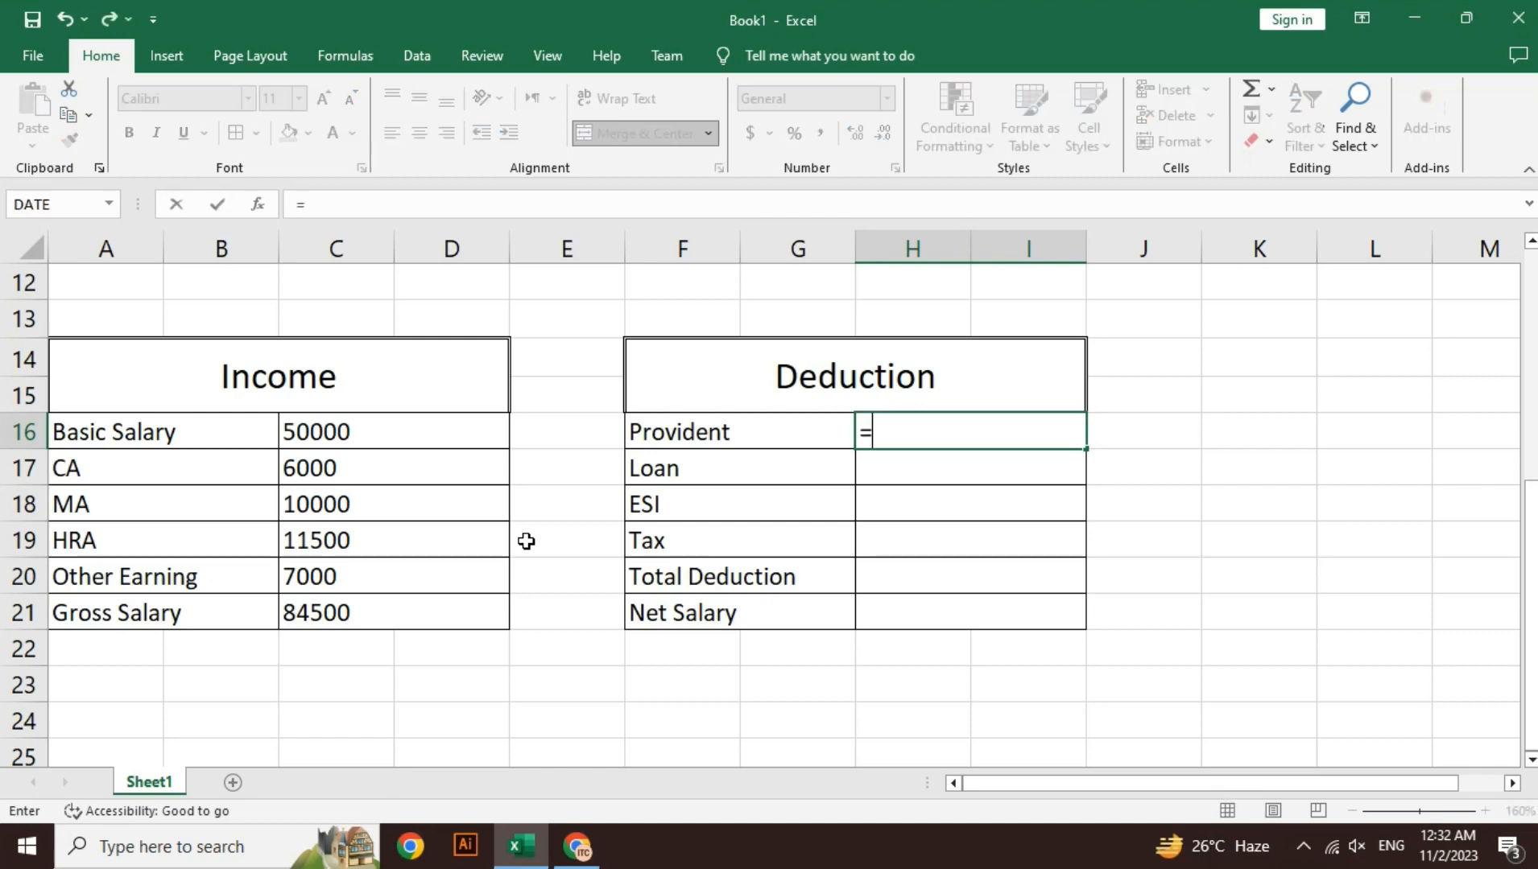
{"action": "key", "text": "Left"}
{"action": "key", "text": "Left"}
{"action": "key", "text": "Left"}
{"action": "key", "text": "Left"}
{"action": "key", "text": "Left"}
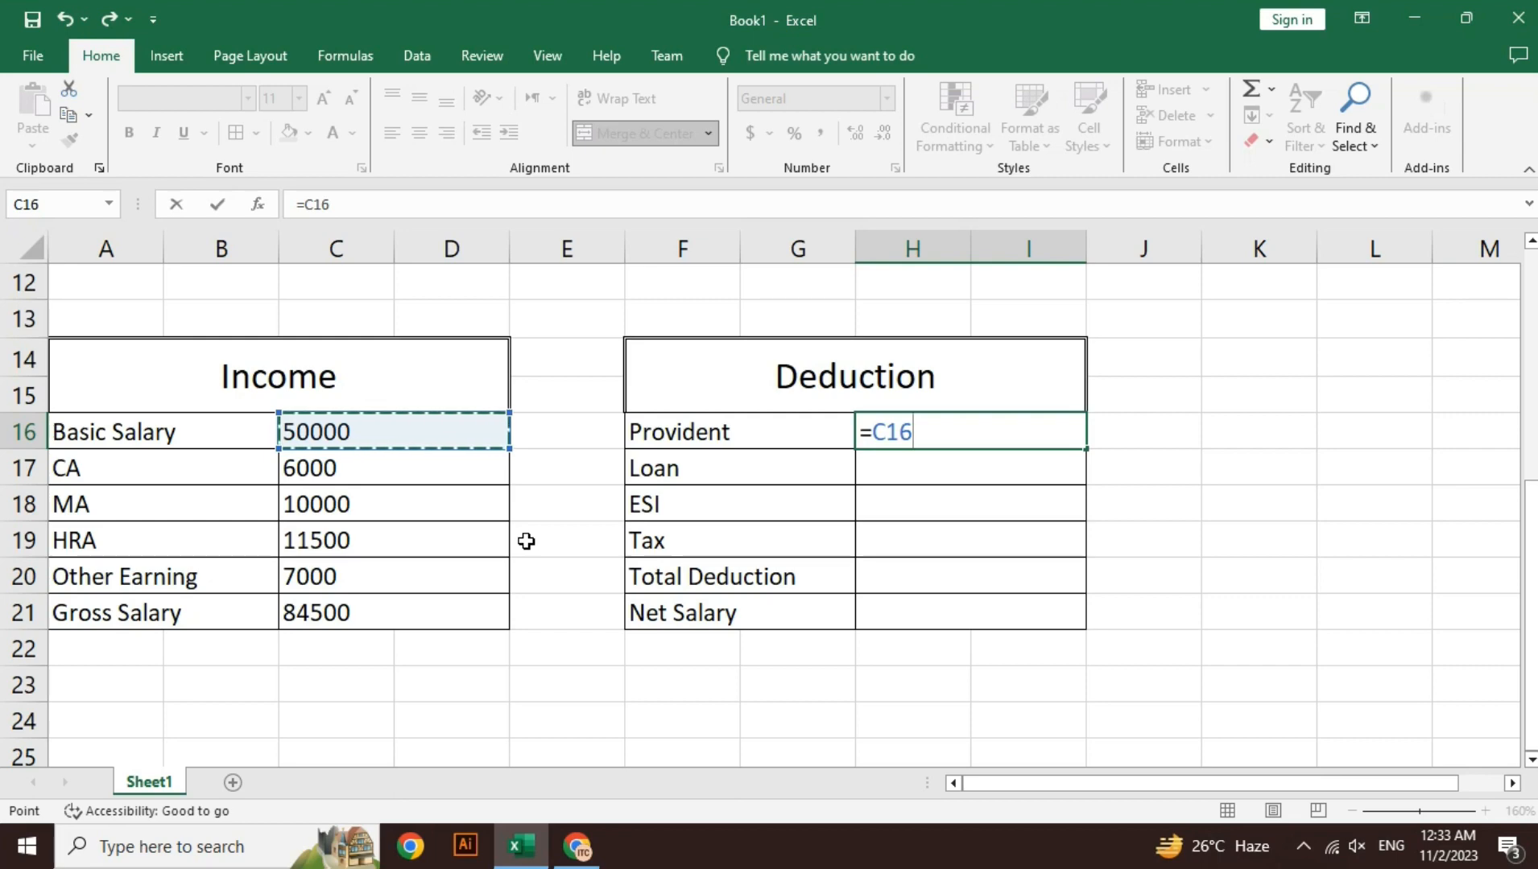
{"action": "type", "text": "*"}
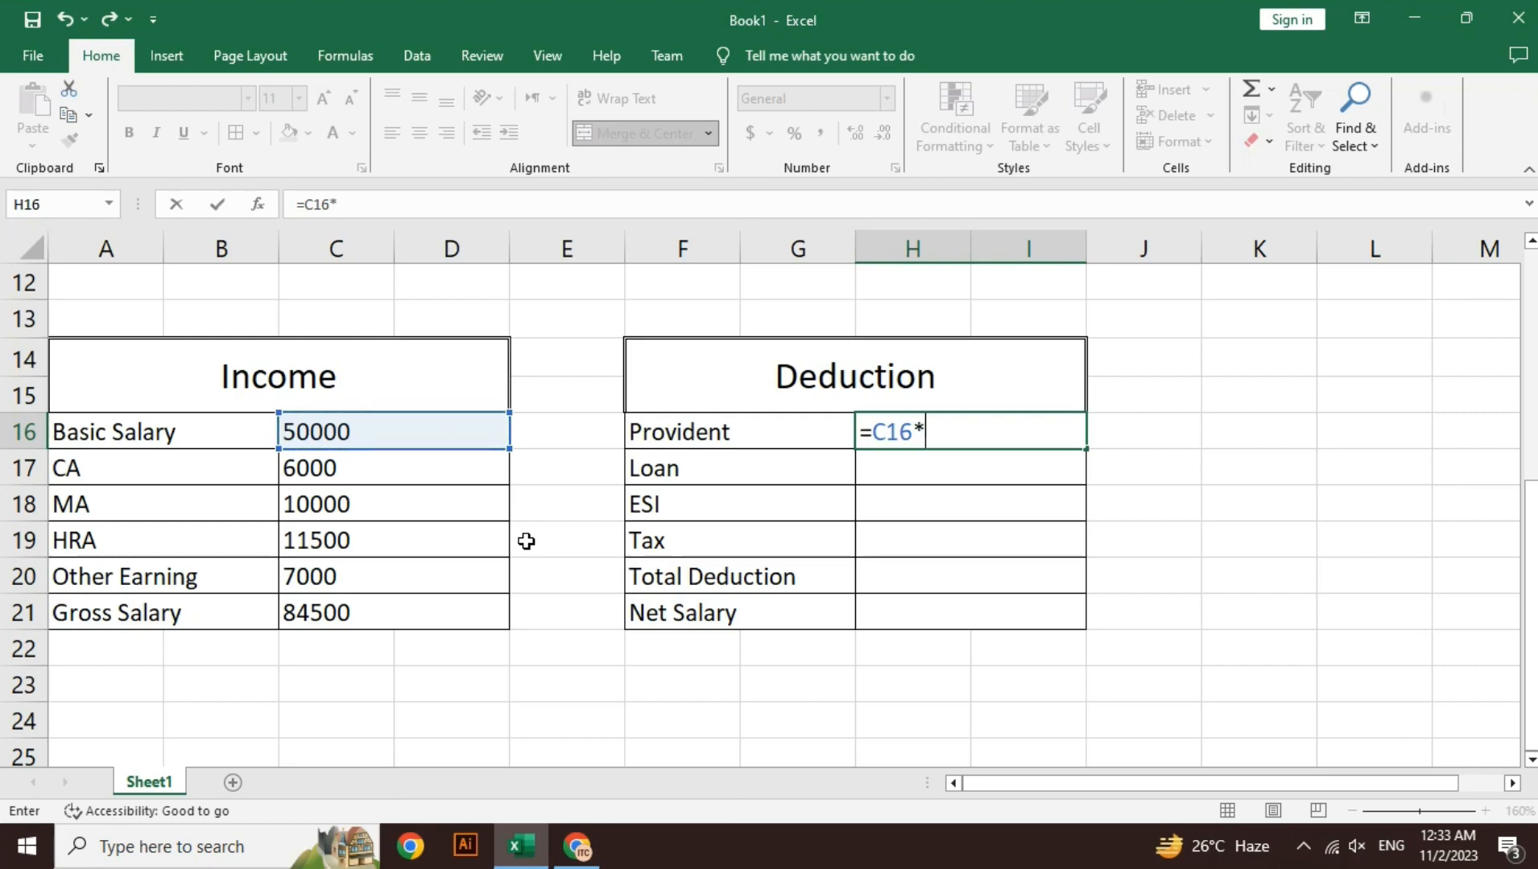
{"action": "type", "text": "225"}
{"action": "key", "text": "BackSpace"}
{"action": "key", "text": "BackSpace"}
{"action": "type", "text": "5"}
{"action": "type", "text": "%"}
{"action": "key", "text": "Return"}
Step: Calculate the Loan deduction in H17 as 30% of the basic salary with the formula =C16*30%
{"action": "key", "text": "Up"}
{"action": "key", "text": "Right"}
{"action": "key", "text": "Right"}
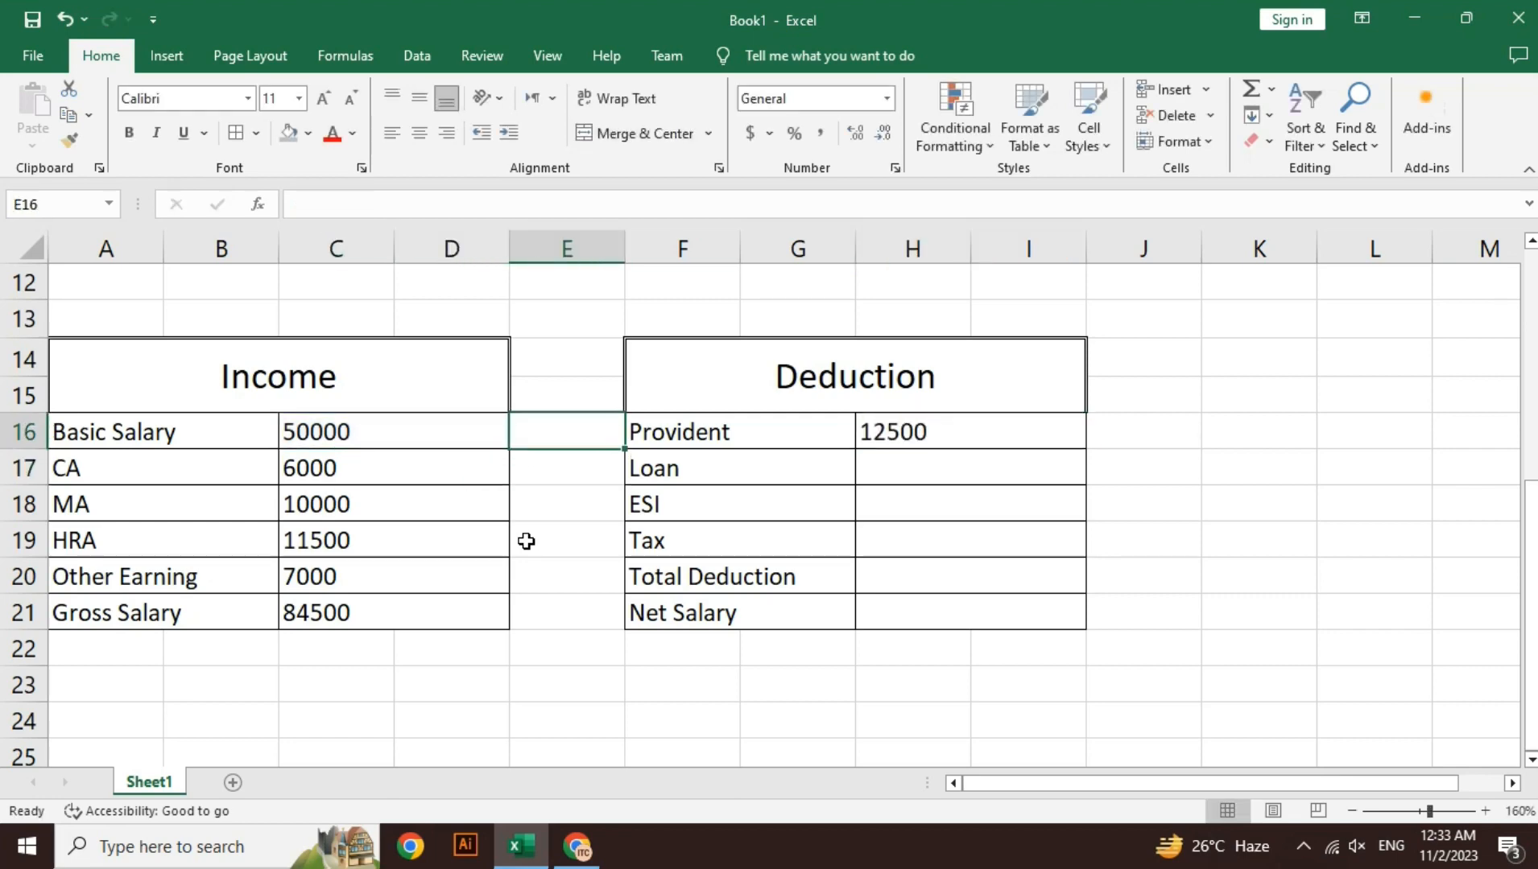
{"action": "key", "text": "Right"}
{"action": "key", "text": "Right"}
{"action": "key", "text": "Right"}
{"action": "key", "text": "Down"}
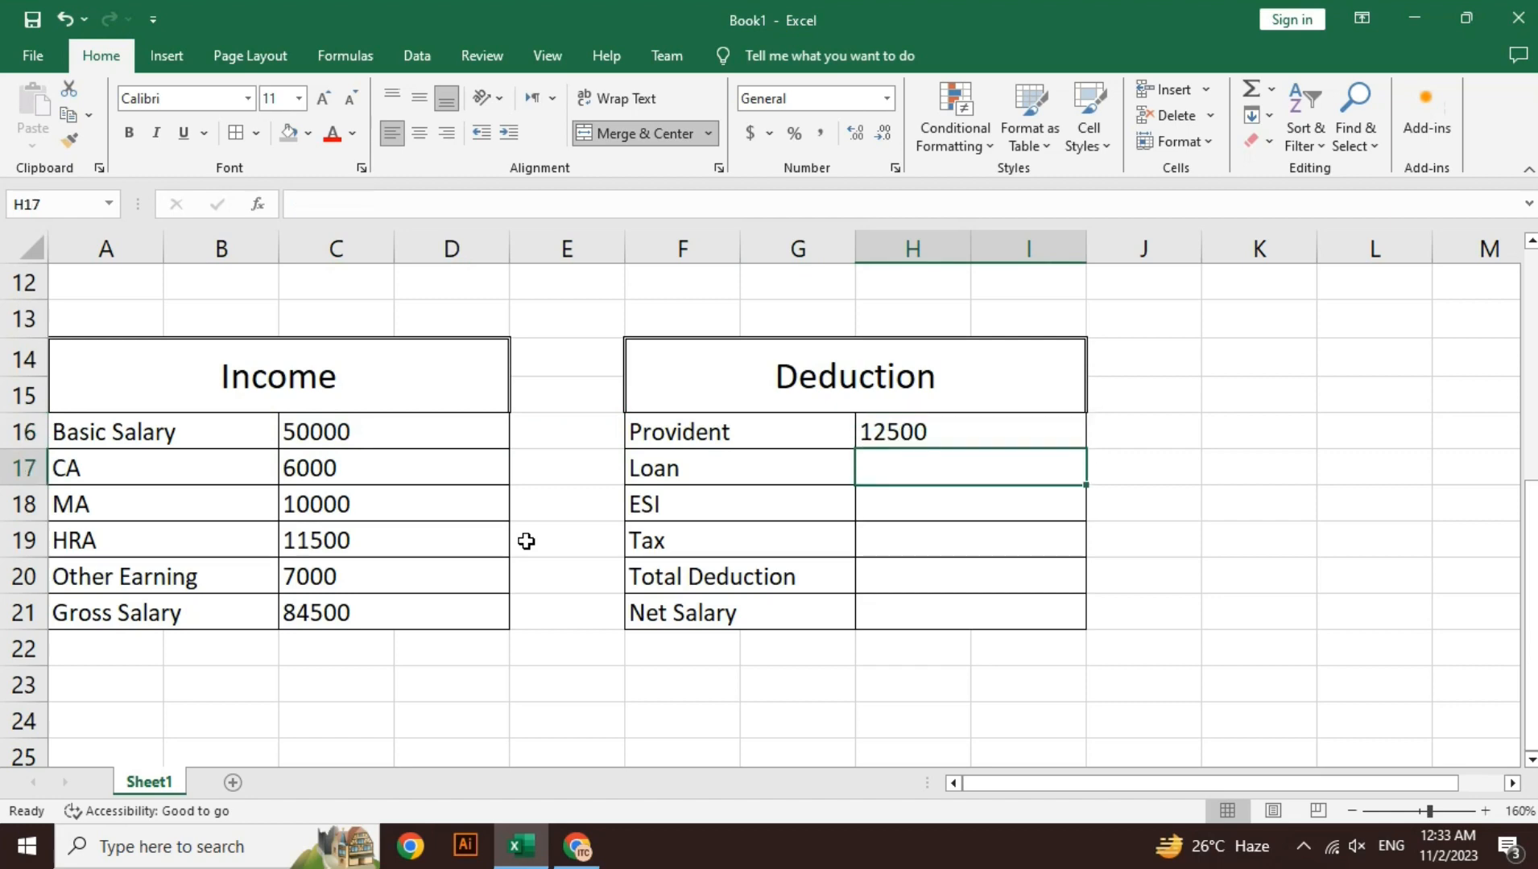
{"action": "type", "text": "="}
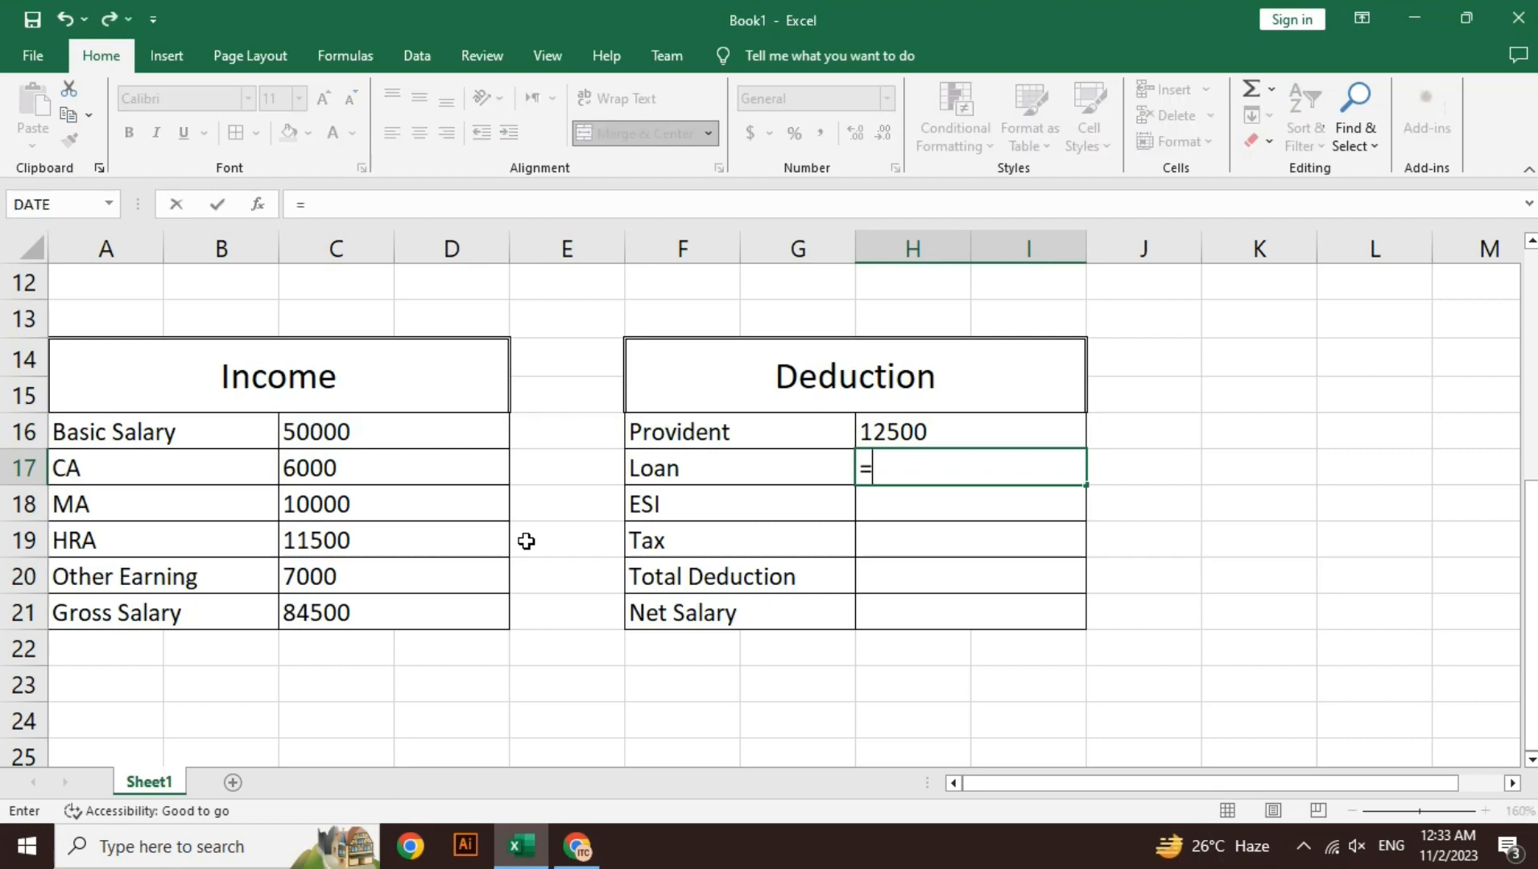
{"action": "key", "text": "Left"}
{"action": "key", "text": "Left"}
{"action": "key", "text": "Left"}
{"action": "key", "text": "Up"}
{"action": "key", "text": "Left"}
{"action": "key", "text": "Left"}
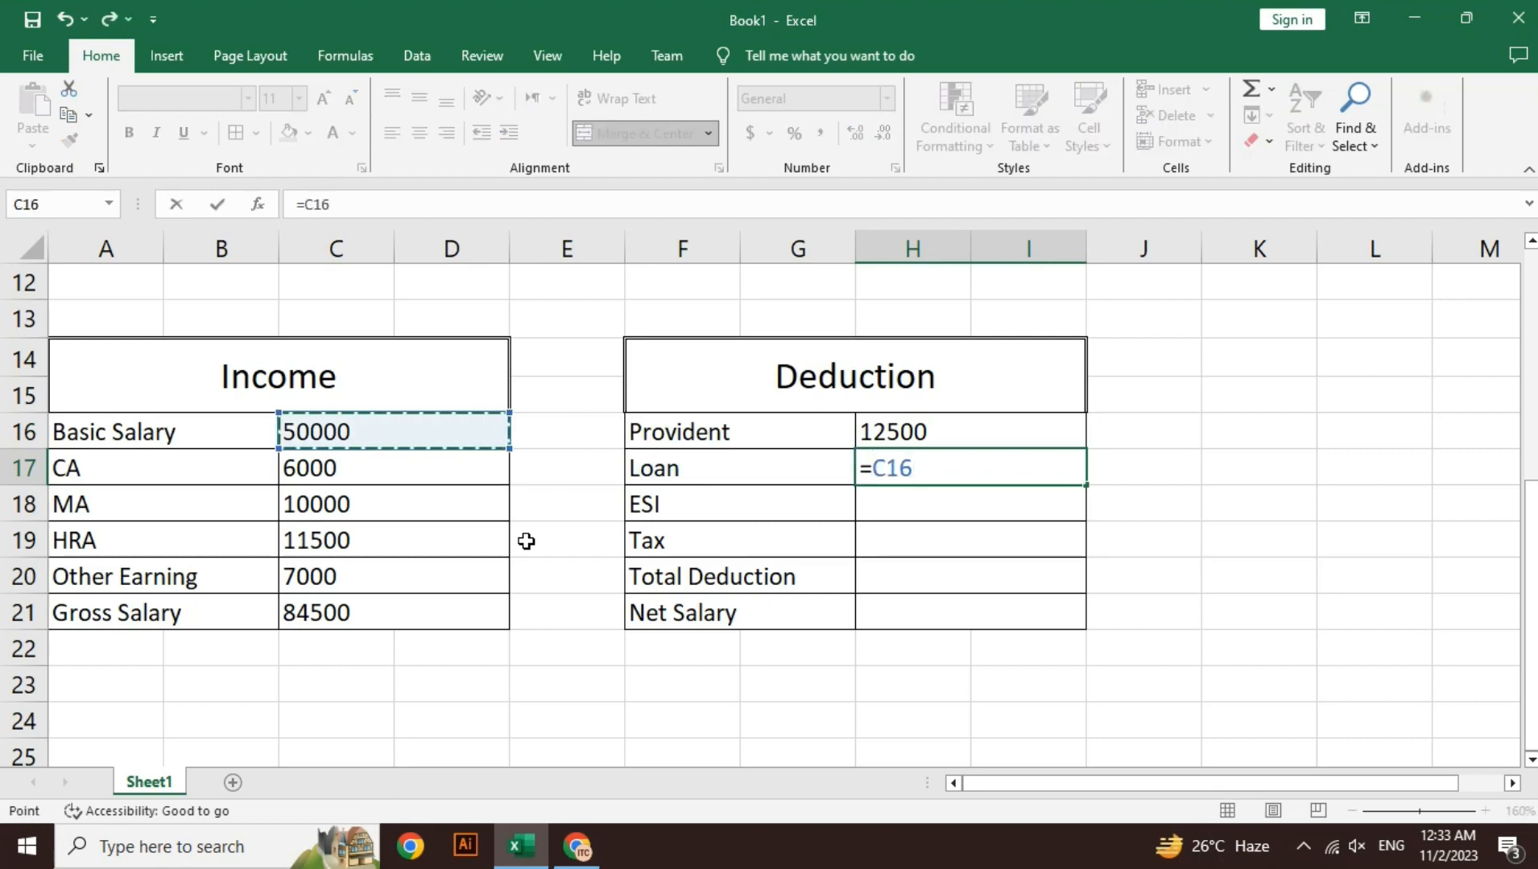
{"action": "type", "text": "*"}
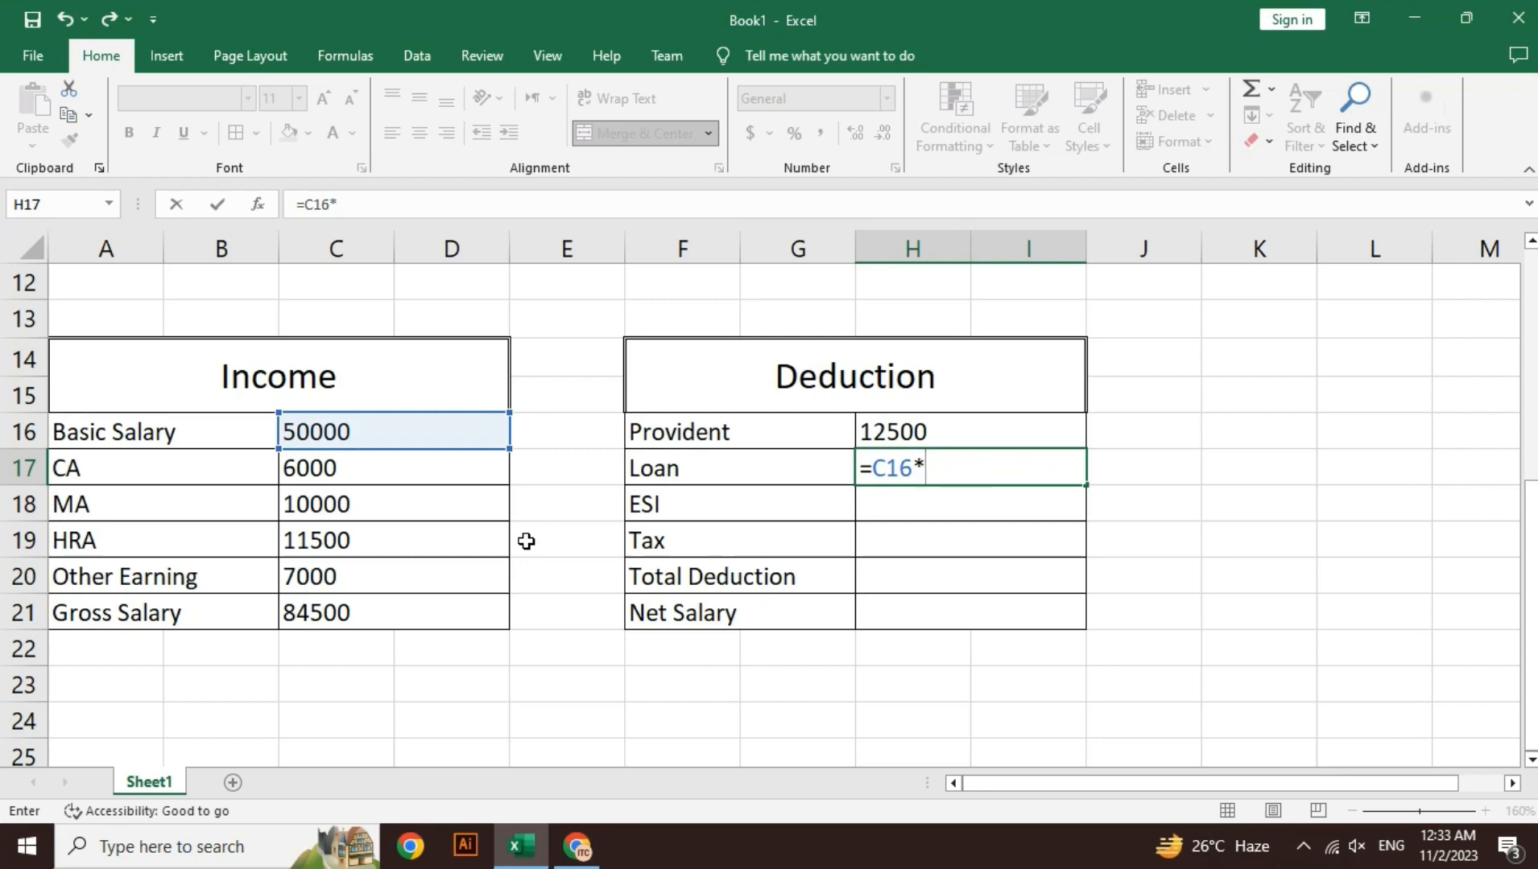
{"action": "type", "text": "30%"}
{"action": "key", "text": "Return"}
Step: Calculate the ESI deduction in H18 as 40% of the basic salary with the formula =C16*40%
{"action": "key", "text": "Right"}
{"action": "key", "text": "Right"}
{"action": "key", "text": "Right"}
{"action": "key", "text": "Right"}
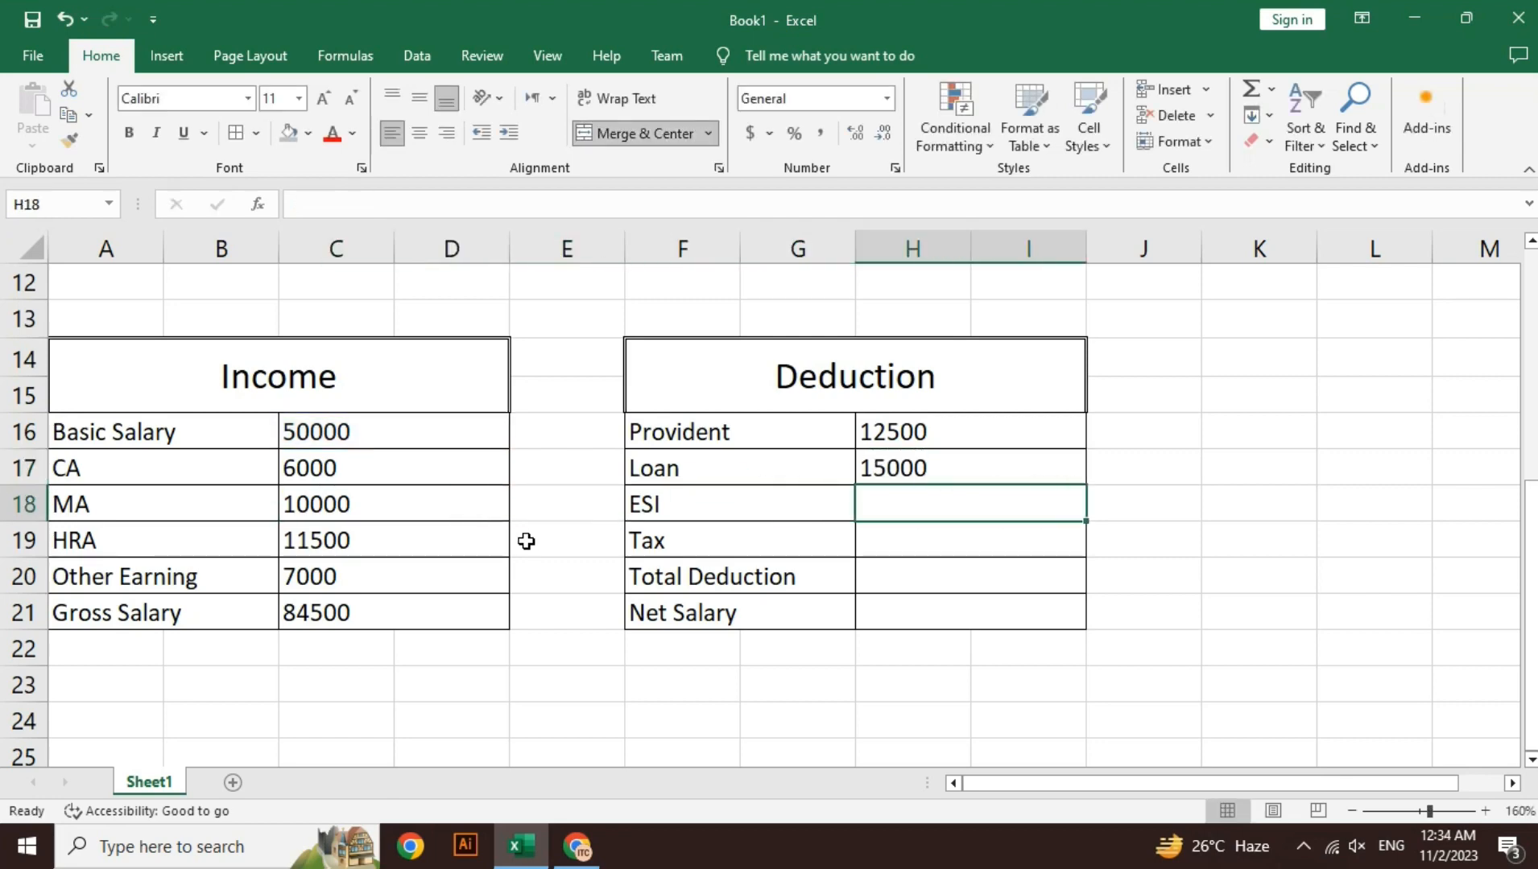
{"action": "type", "text": "="}
{"action": "key", "text": "Left"}
{"action": "key", "text": "Left"}
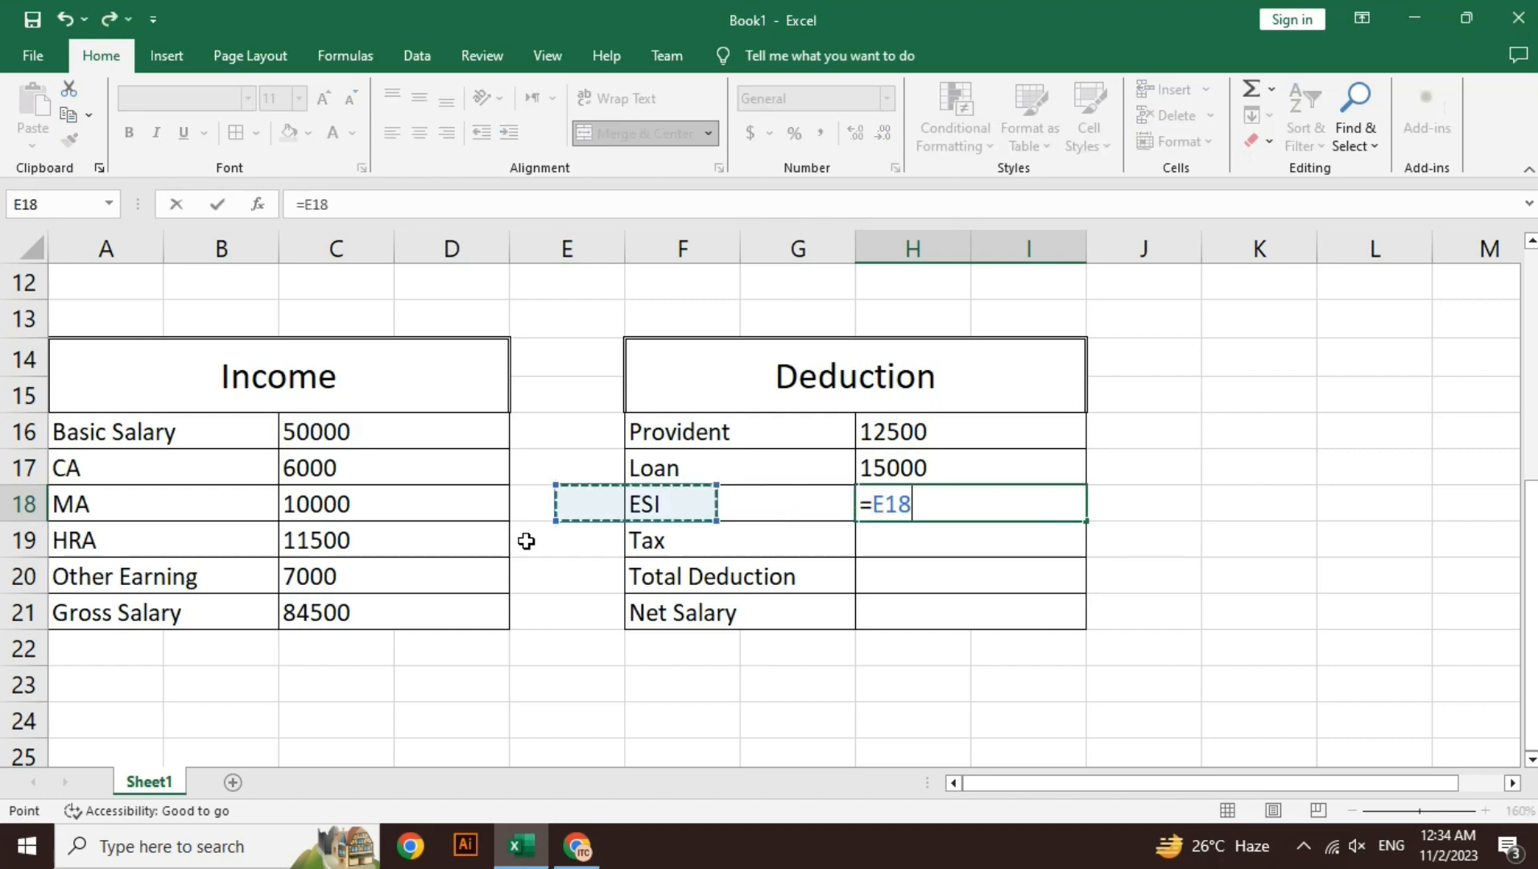
{"action": "key", "text": "Left"}
{"action": "key", "text": "Left"}
{"action": "key", "text": "Up"}
{"action": "key", "text": "Up"}
{"action": "type", "text": "*"}
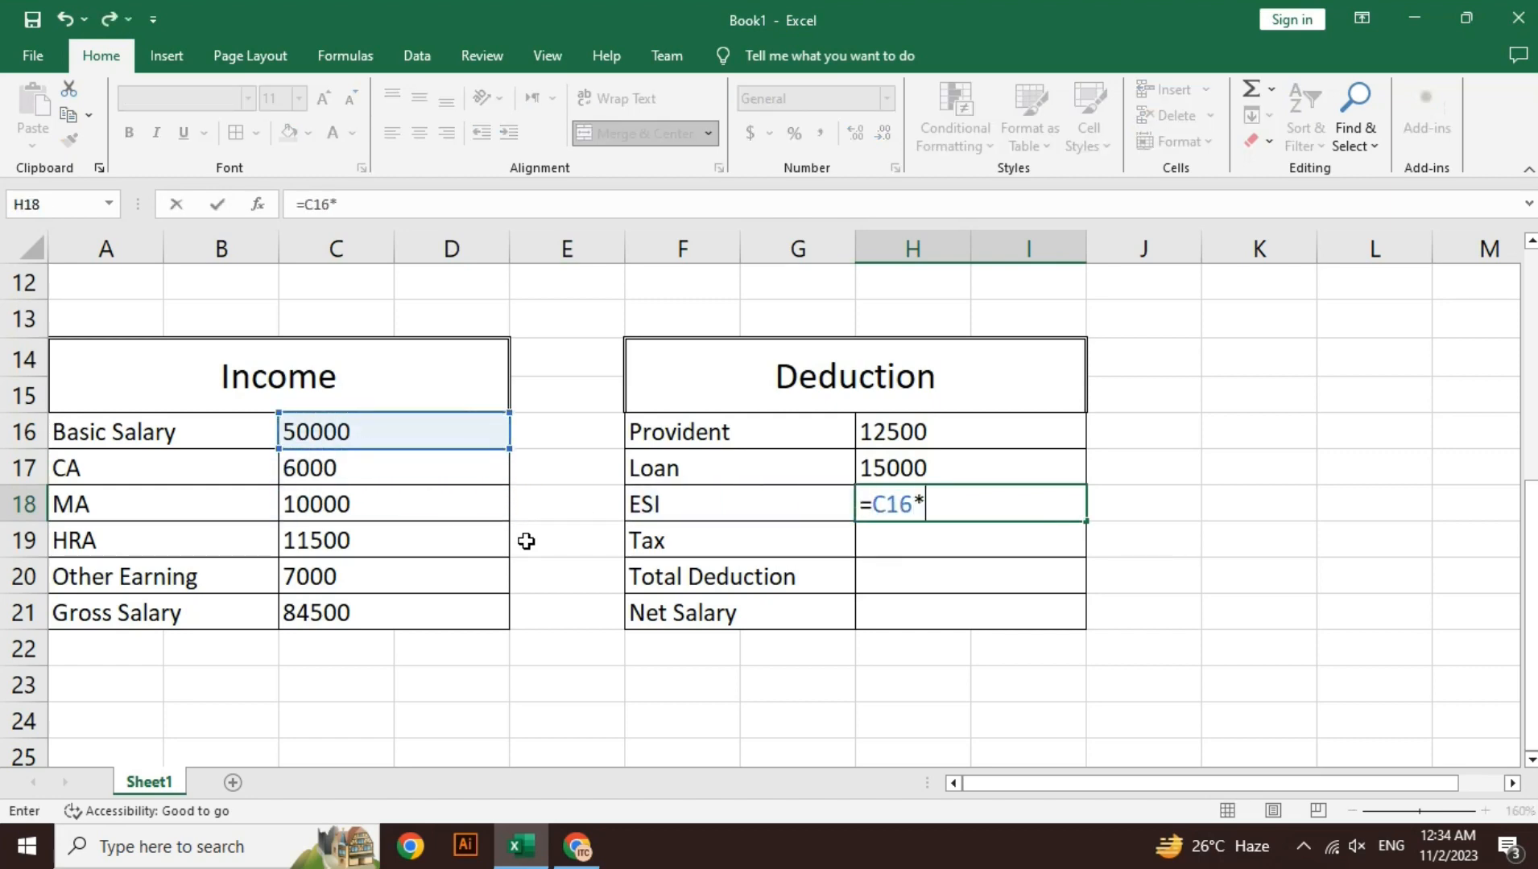
{"action": "type", "text": "40%"}
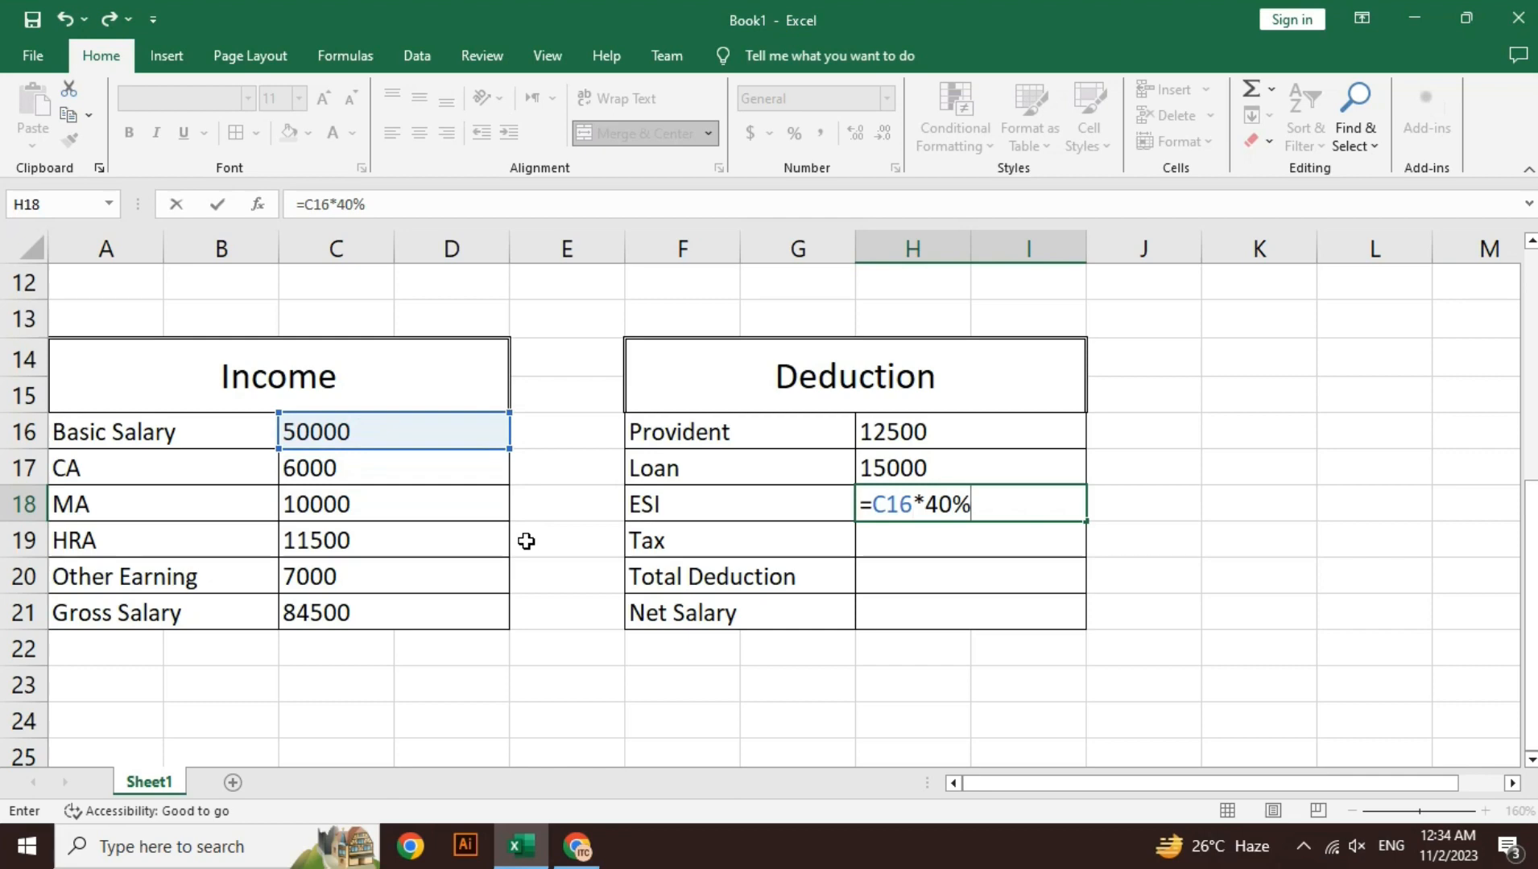
{"action": "key", "text": "Return"}
Step: Calculate the Tax deduction in H19 as 5% of the basic salary with the formula =C16*5%
{"action": "key", "text": "Right"}
{"action": "key", "text": "Right"}
{"action": "key", "text": "Right"}
{"action": "key", "text": "Right"}
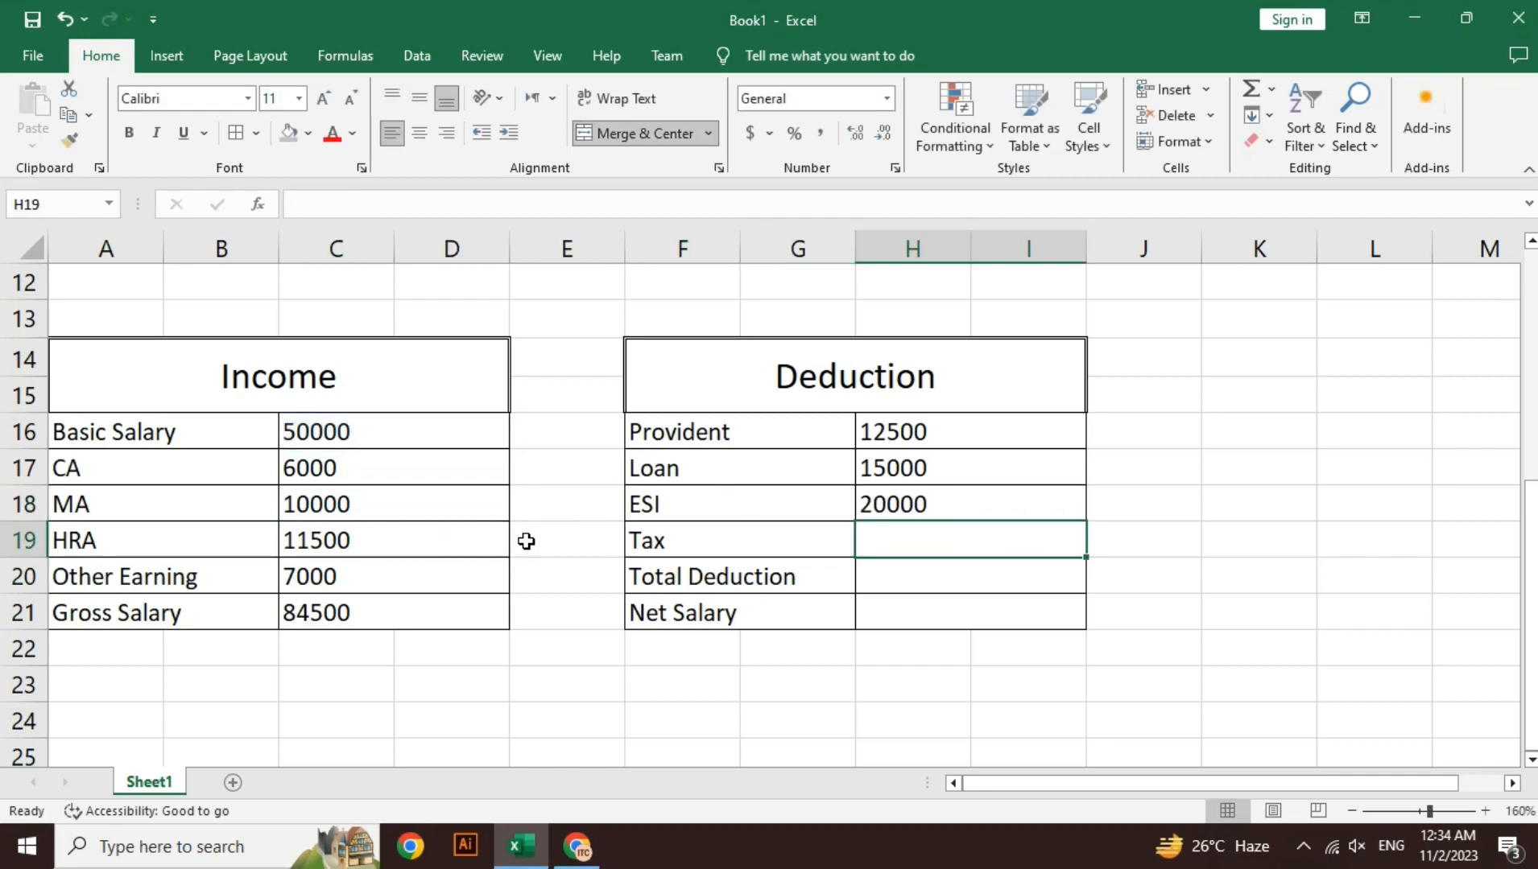
{"action": "type", "text": "="}
{"action": "key", "text": "Left"}
{"action": "key", "text": "Left"}
{"action": "key", "text": "Left"}
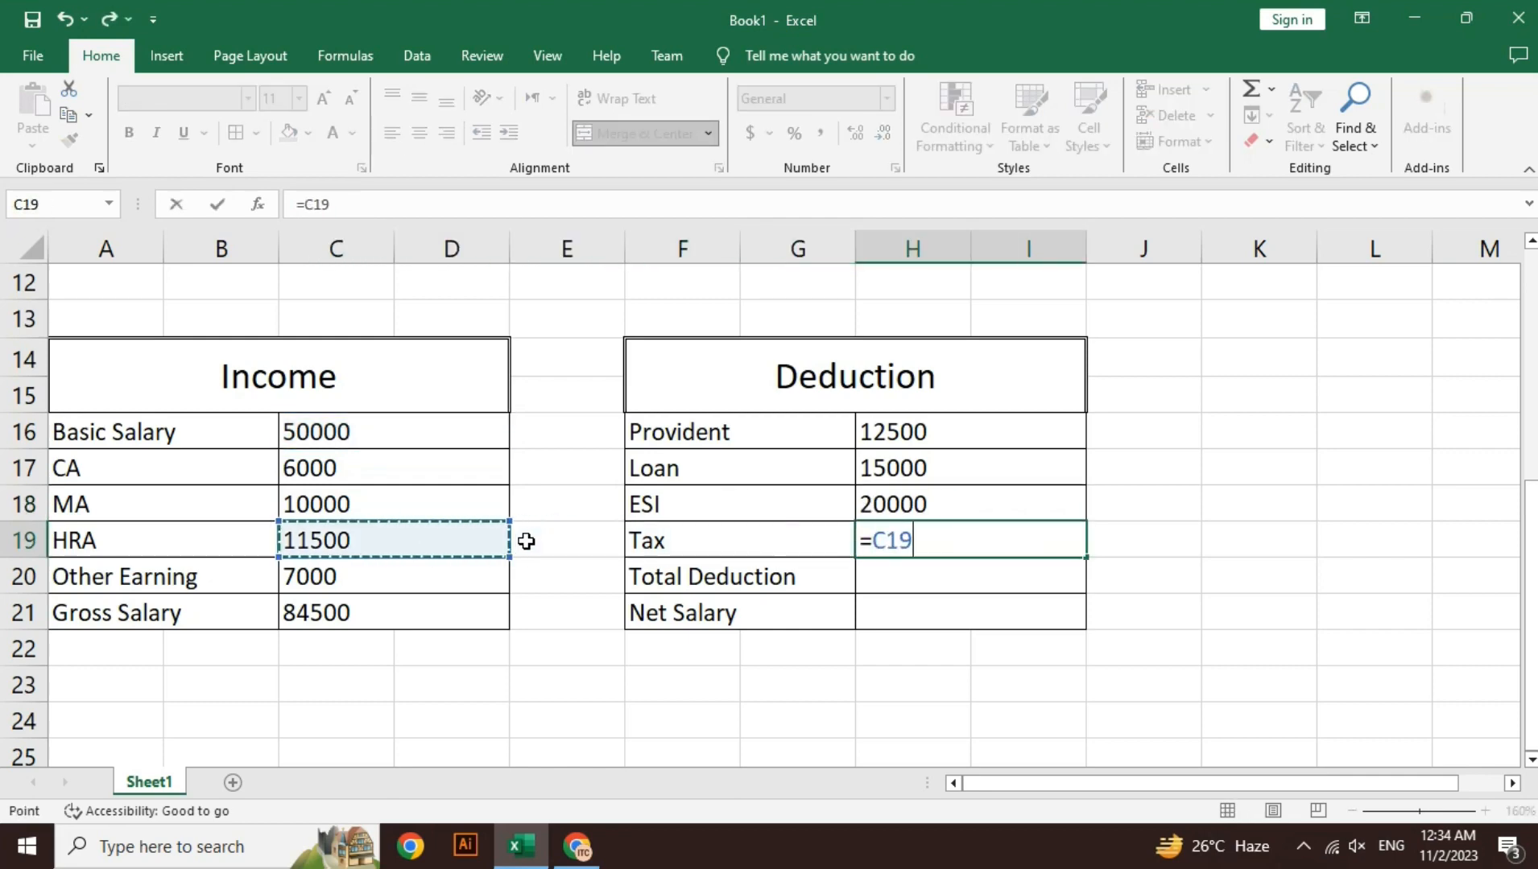
{"action": "key", "text": "Up"}
{"action": "key", "text": "Up"}
{"action": "key", "text": "Up"}
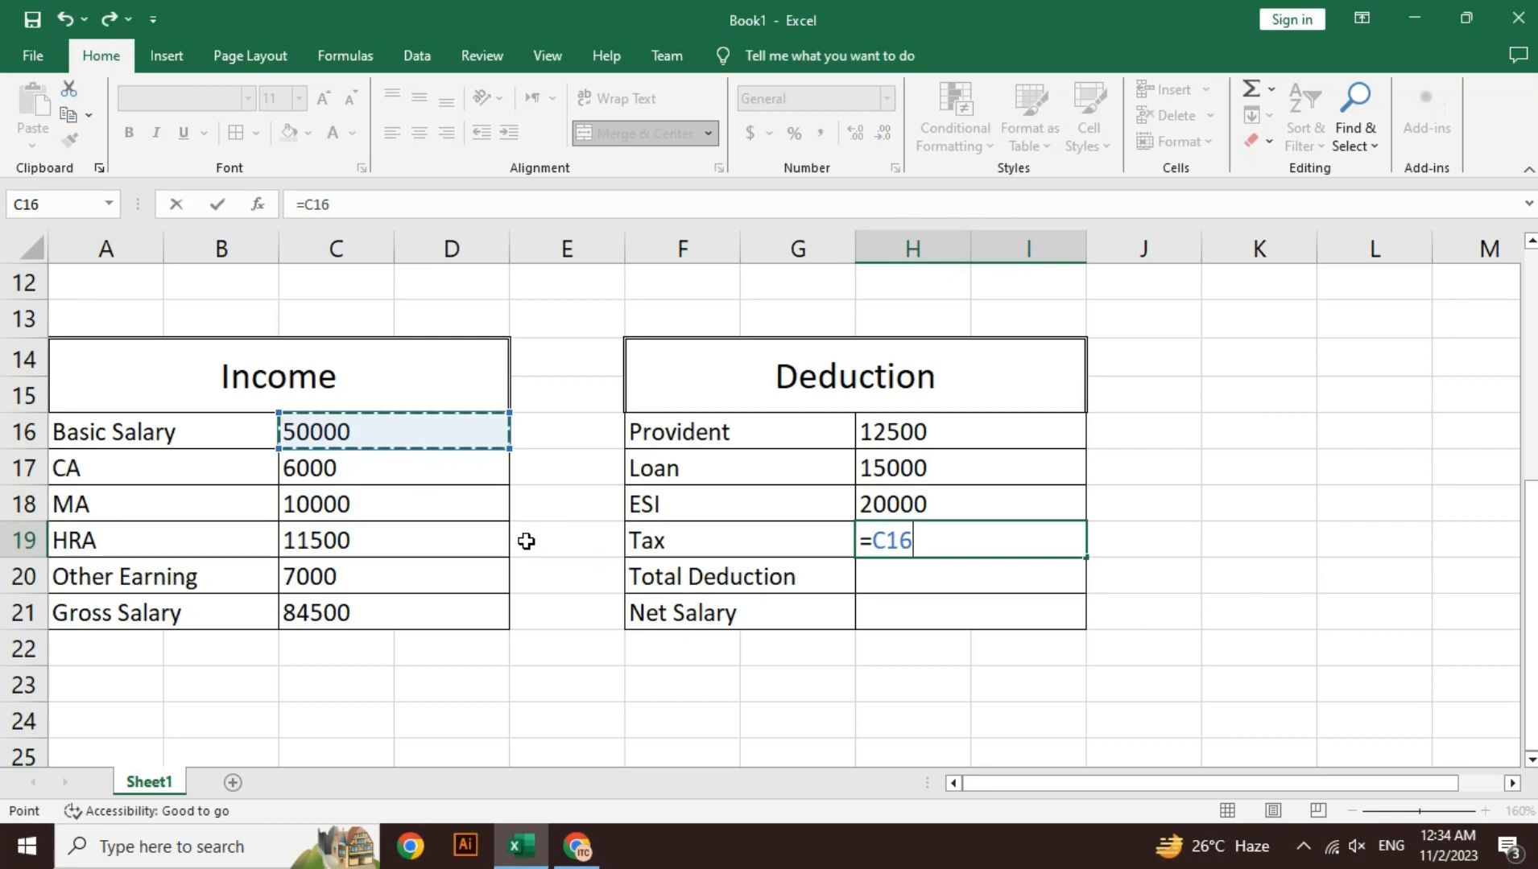
{"action": "type", "text": "*5$"}
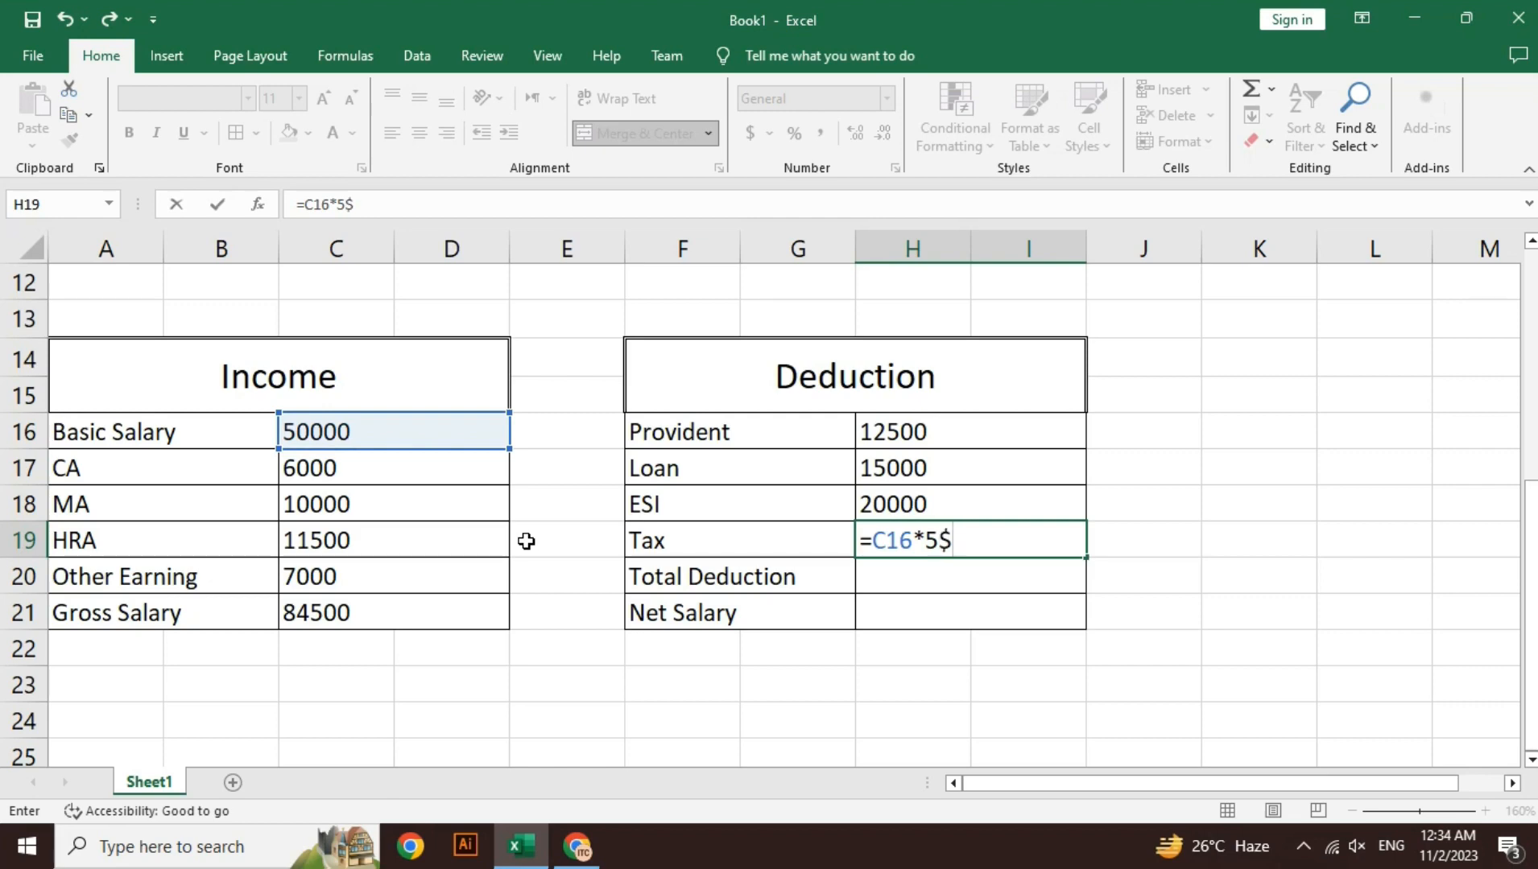
{"action": "key", "text": "BackSpace"}
{"action": "type", "text": "%"}
{"action": "key", "text": "Return"}
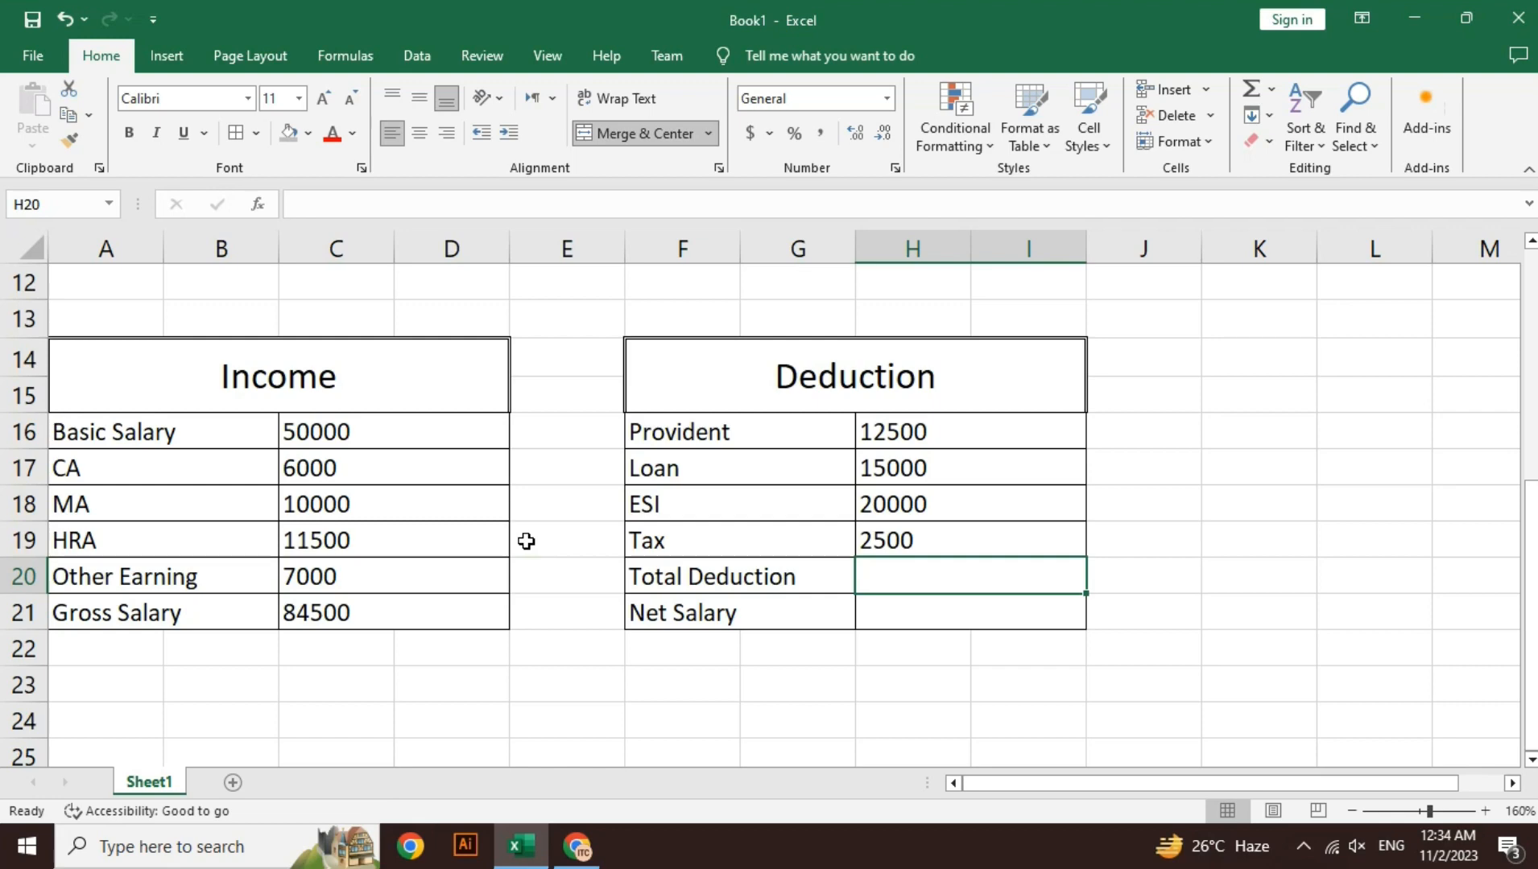
Step: Total the four deductions in H20 with the AutoSum formula =SUM(H16:I19)
{"action": "key", "text": "alt+="}
{"action": "key", "text": "Return"}
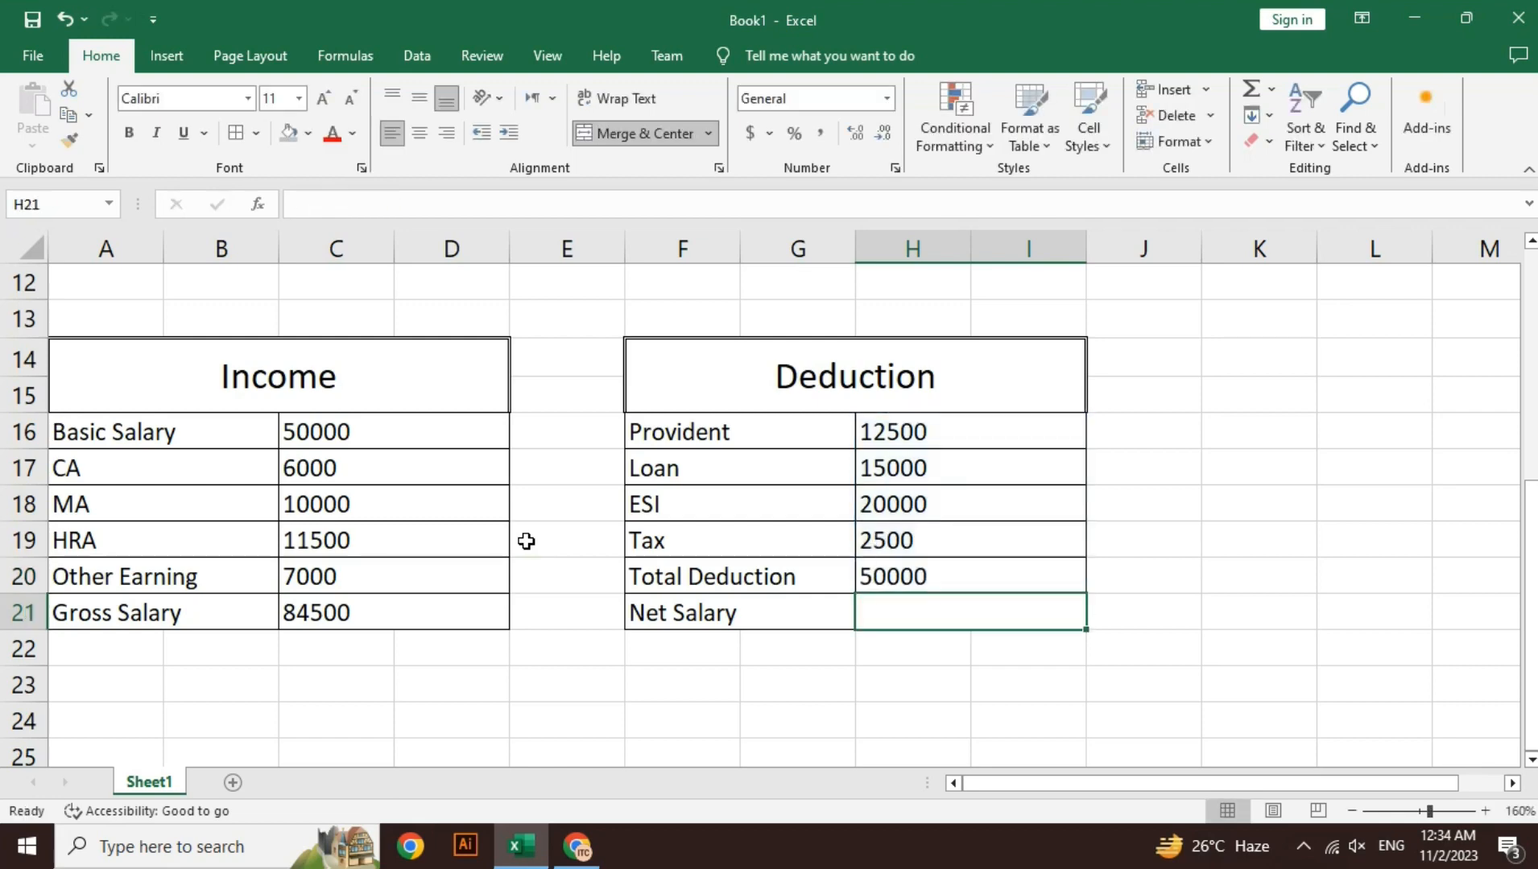
{"action": "key", "text": "Up"}
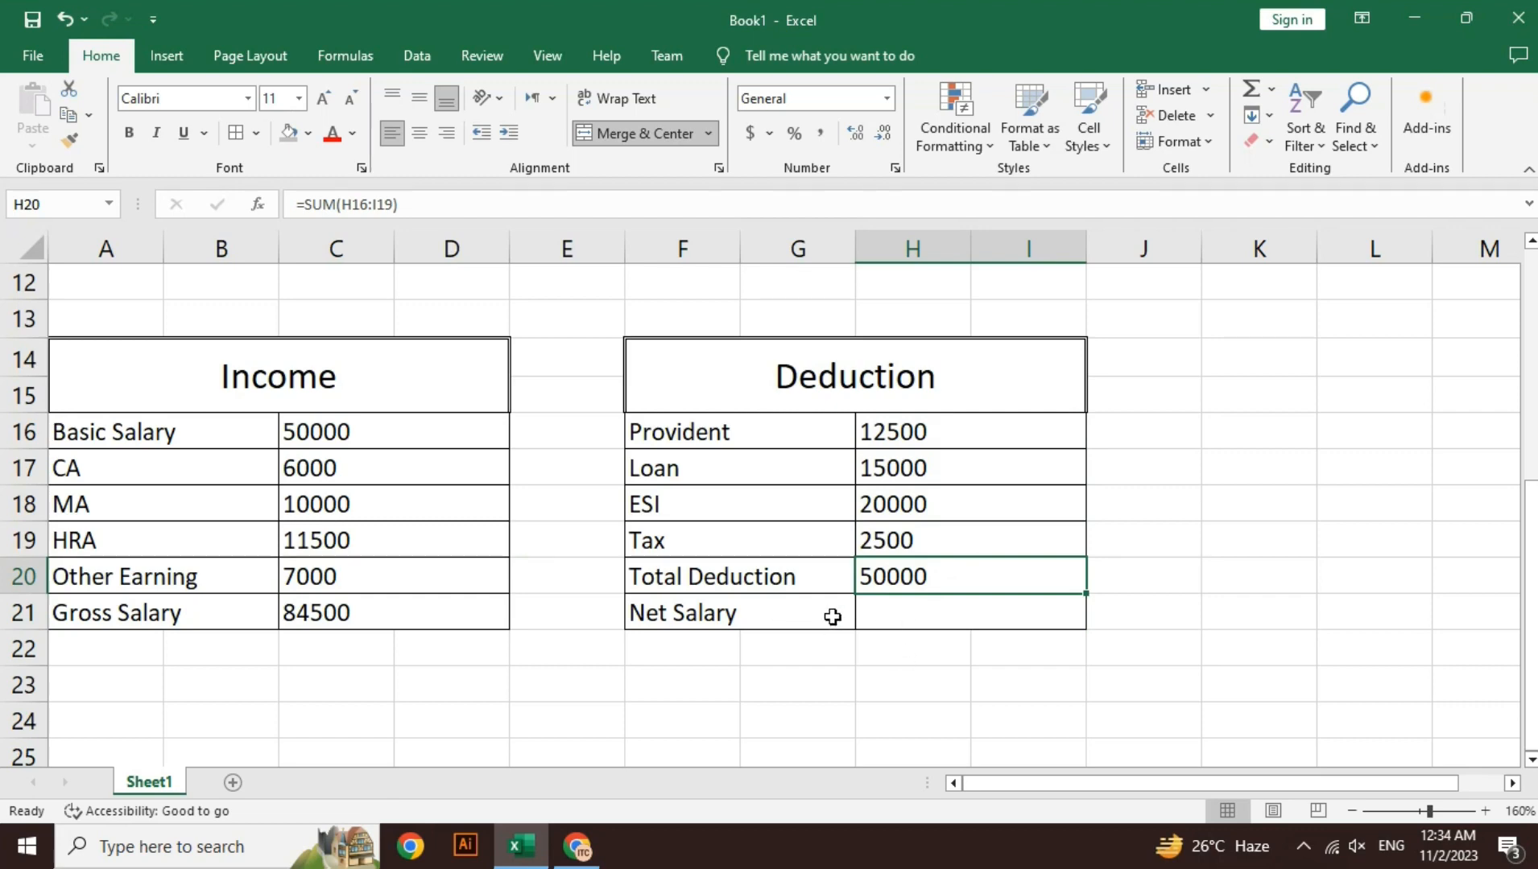
Step: Calculate Net Salary in H21 as gross salary minus total deduction with the formula =C21-H20
{"action": "left_click", "coordinate": [962, 615]}
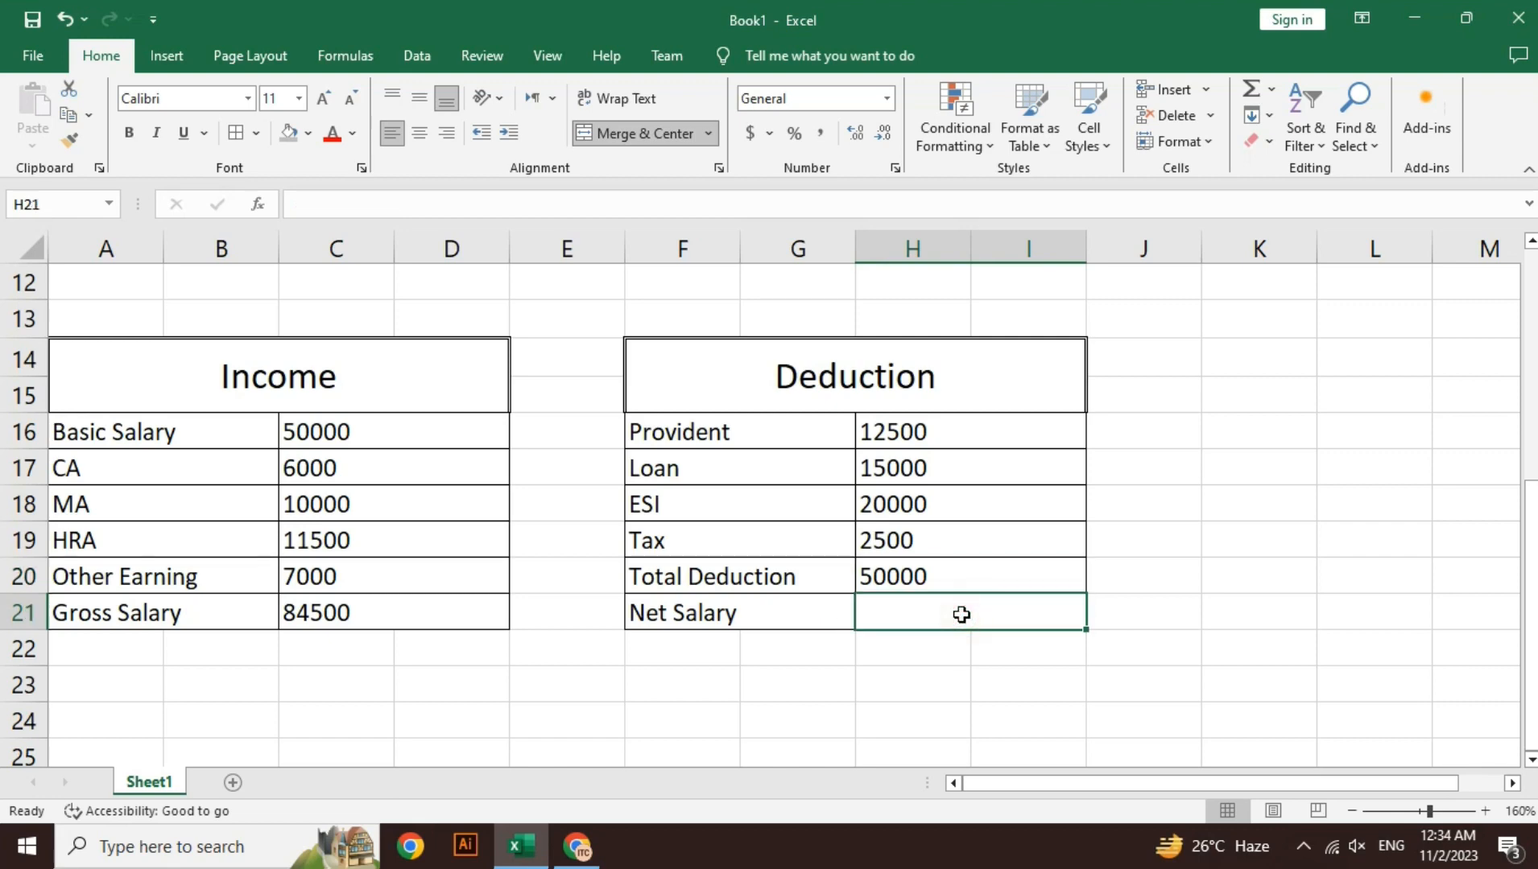
{"action": "type", "text": "="}
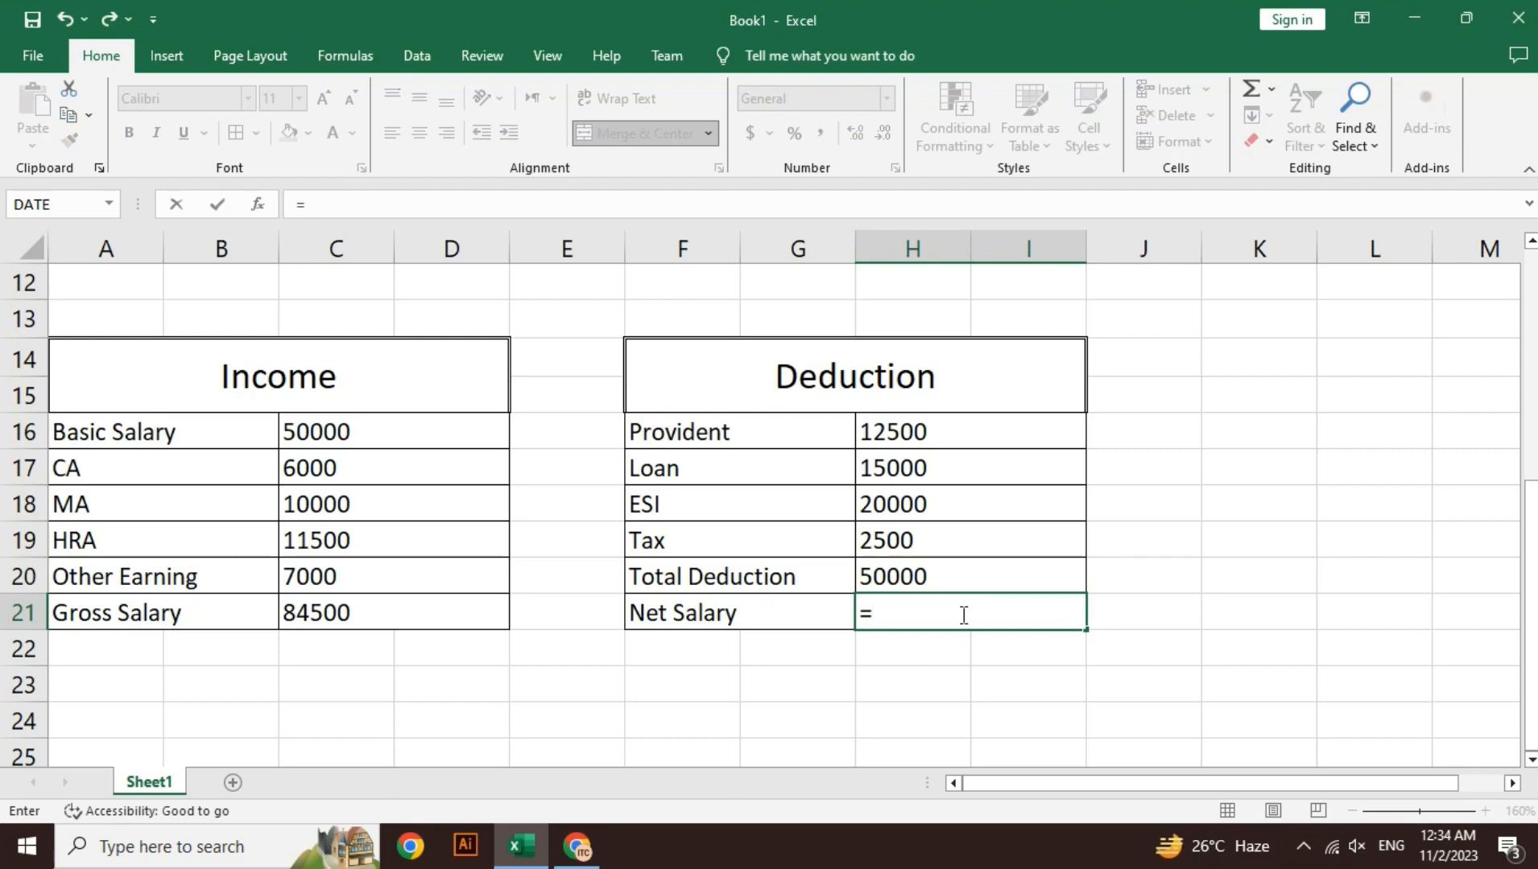
{"action": "key", "text": "Left"}
{"action": "key", "text": "Left"}
{"action": "key", "text": "Left"}
{"action": "key", "text": "Left"}
{"action": "key", "text": "Left"}
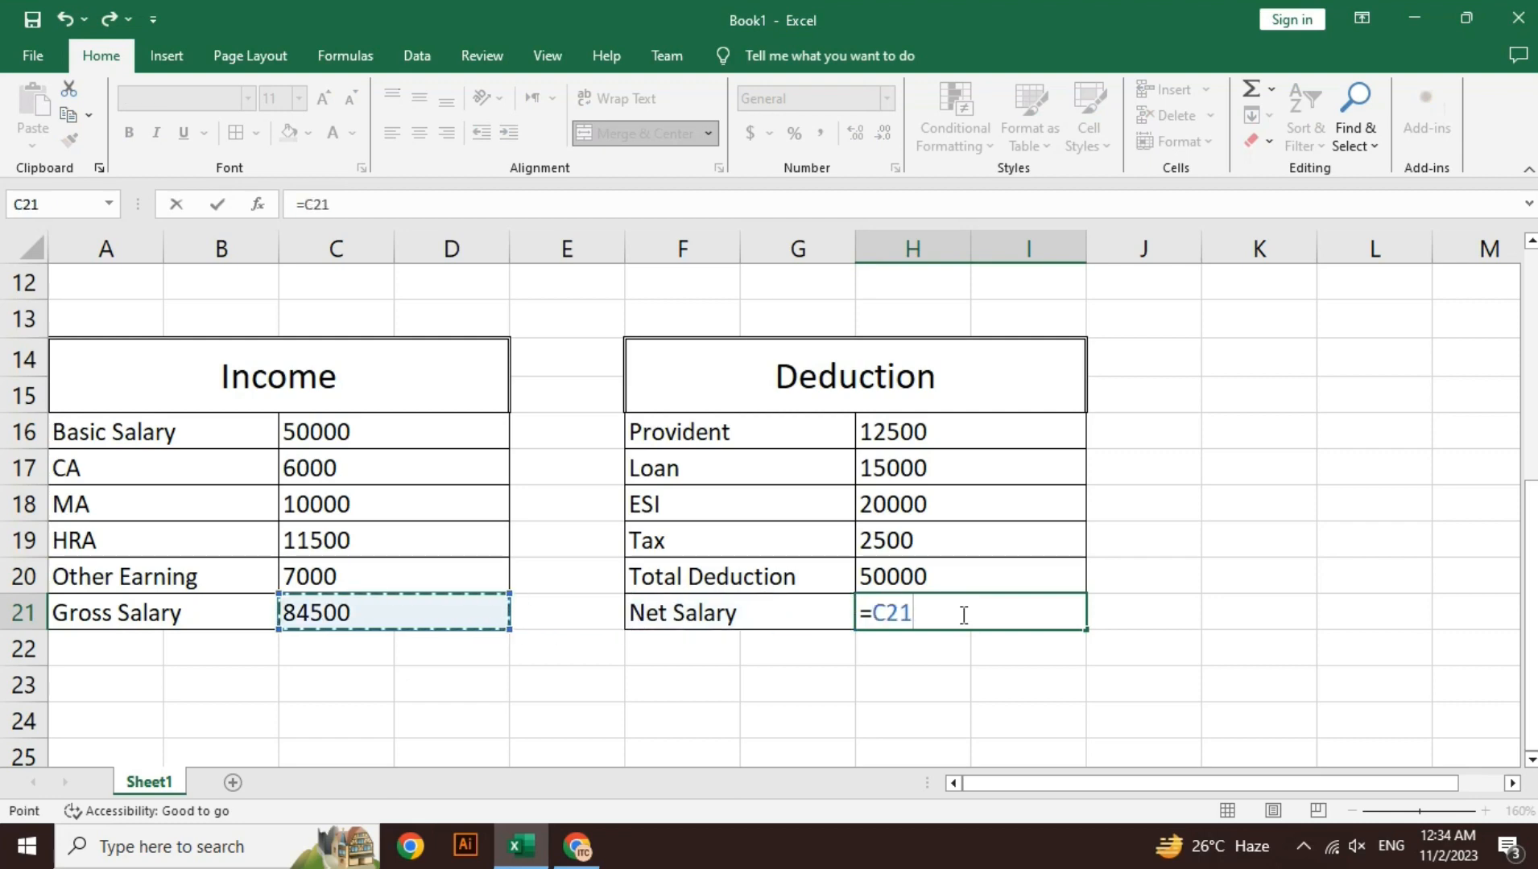
{"action": "type", "text": "-"}
{"action": "key", "text": "Up"}
{"action": "key", "text": "Right"}
{"action": "key", "text": "Right"}
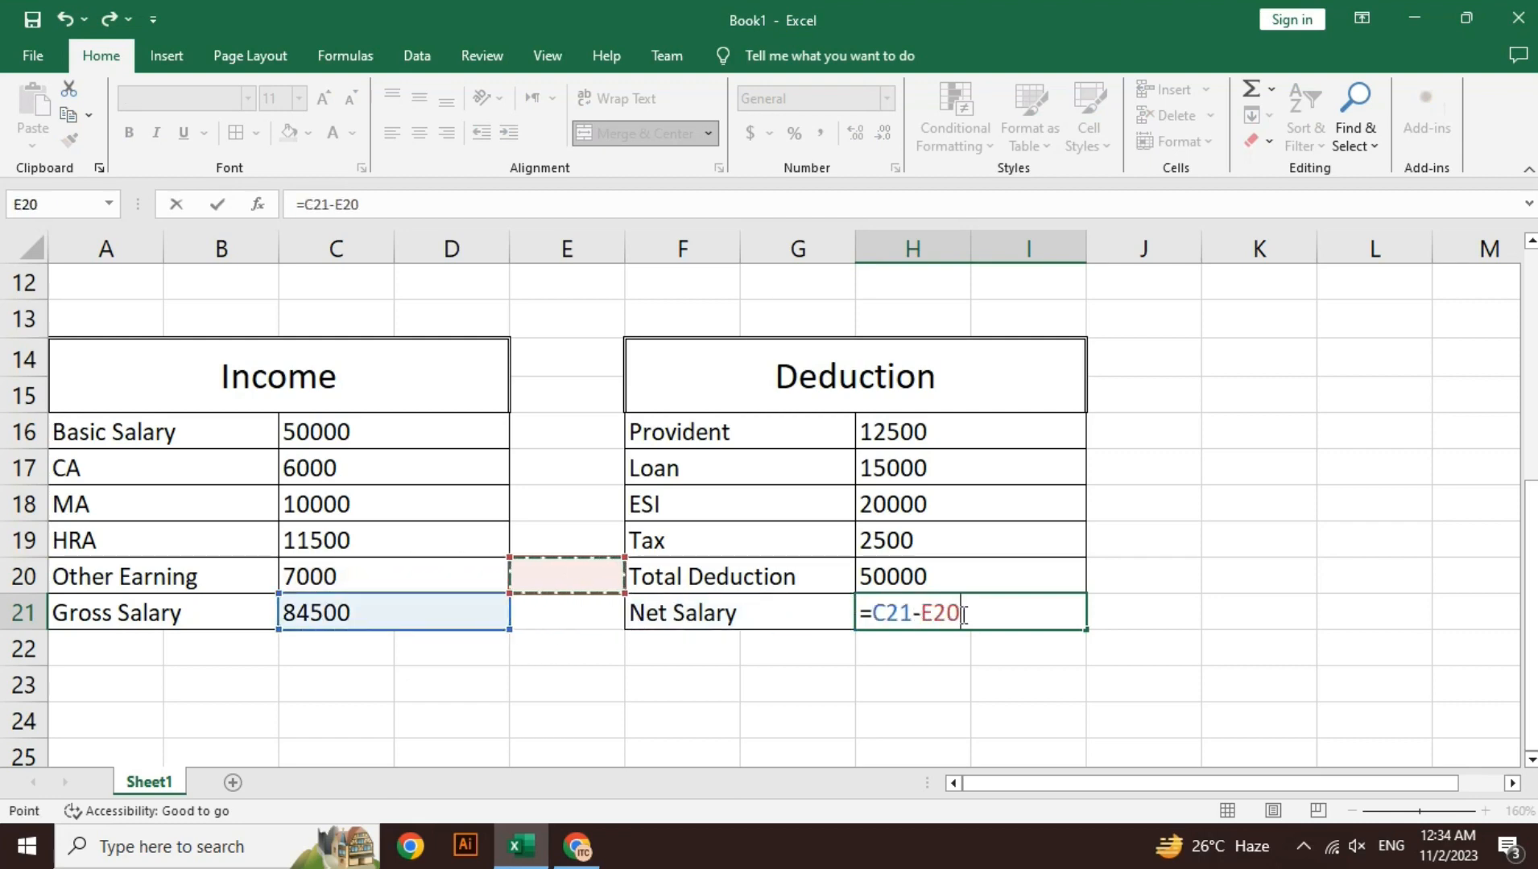
{"action": "key", "text": "Right"}
{"action": "key", "text": "Right"}
{"action": "key", "text": "Return"}
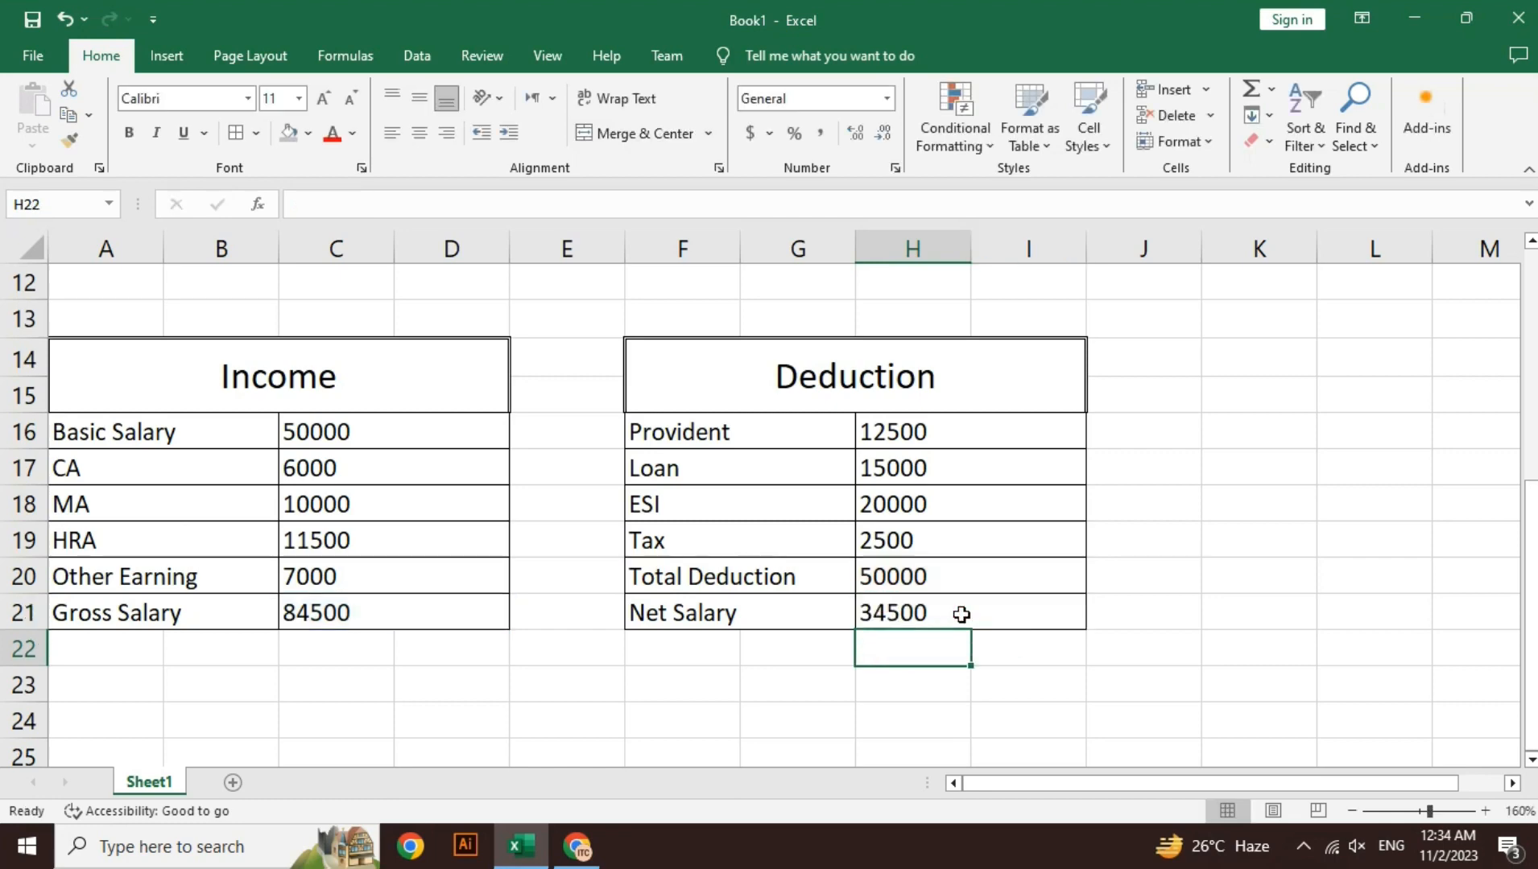
{"action": "left_click", "coordinate": [961, 614]}
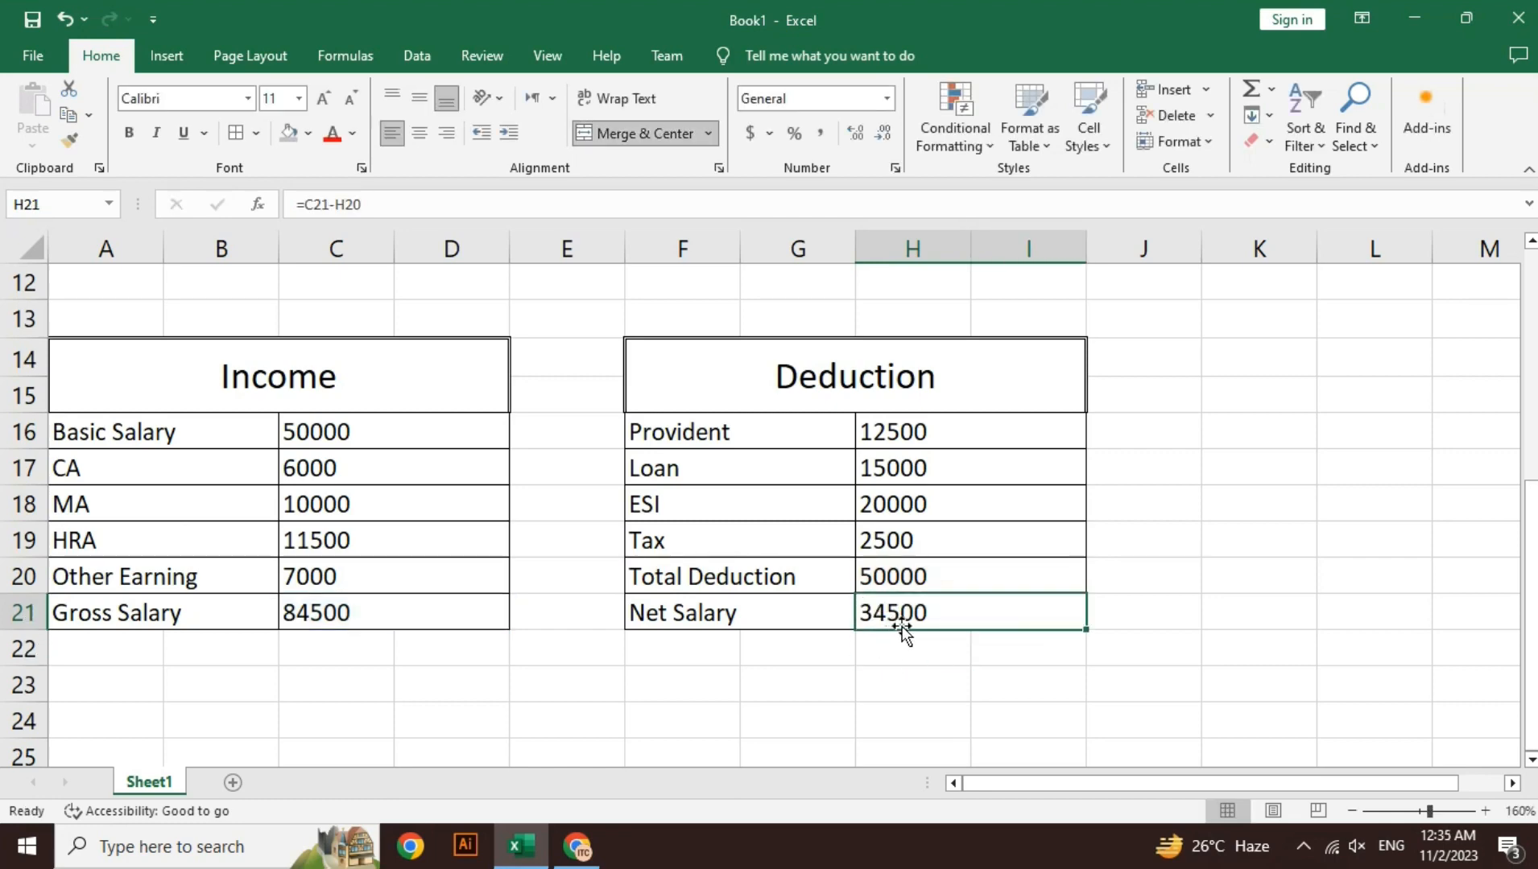
Step: Examine the formulas behind the Provident, Loan, ESI, Tax and Net Salary amounts in the Deduction table
{"action": "double_click", "coordinate": [897, 461]}
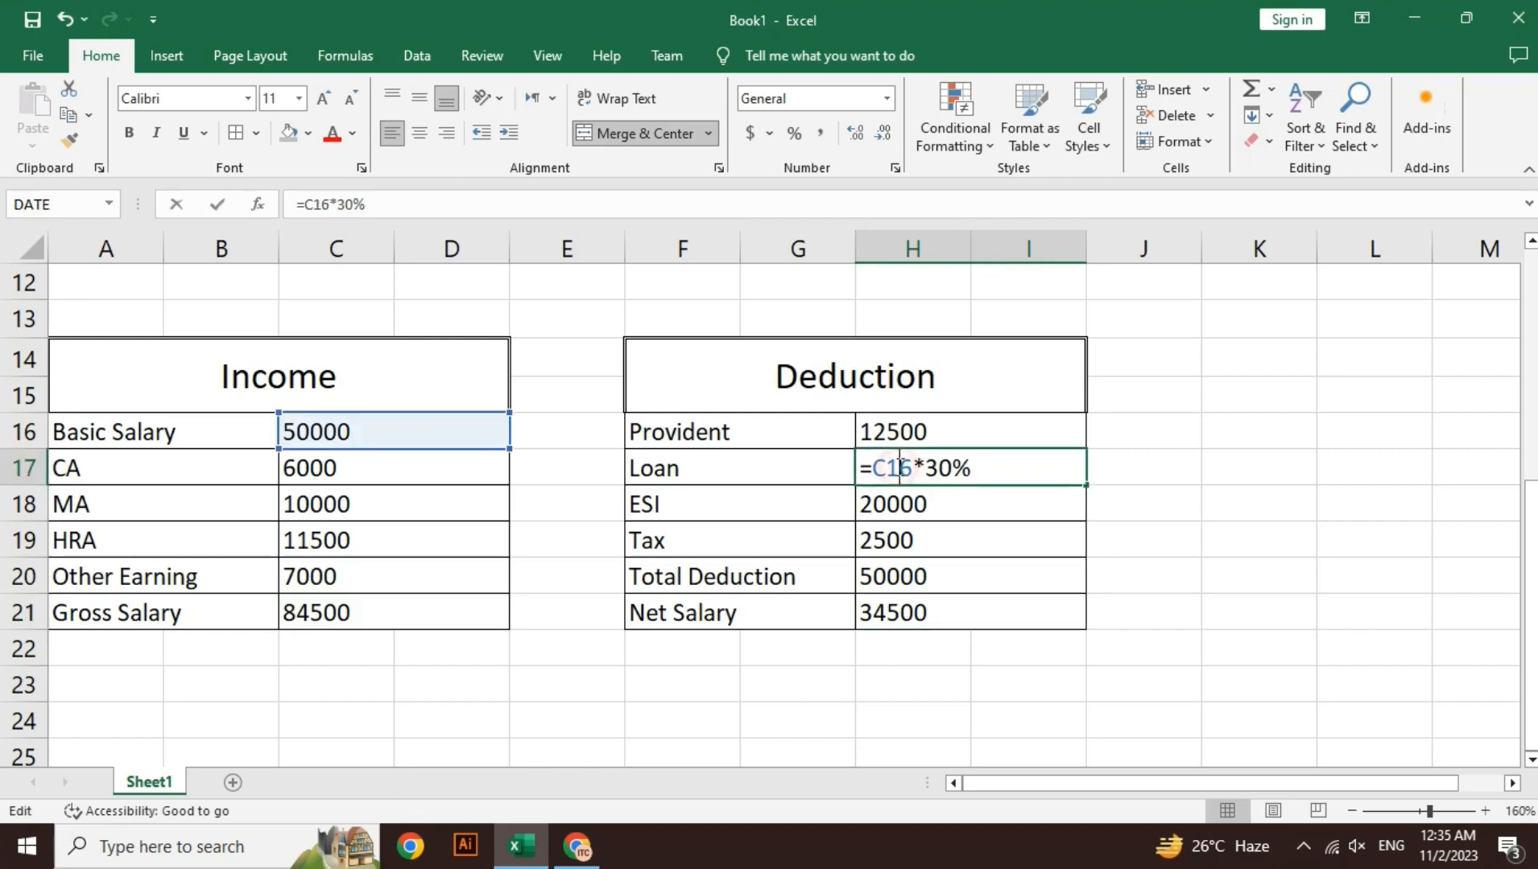
{"action": "double_click", "coordinate": [968, 504]}
{"action": "left_click", "coordinate": [938, 430]}
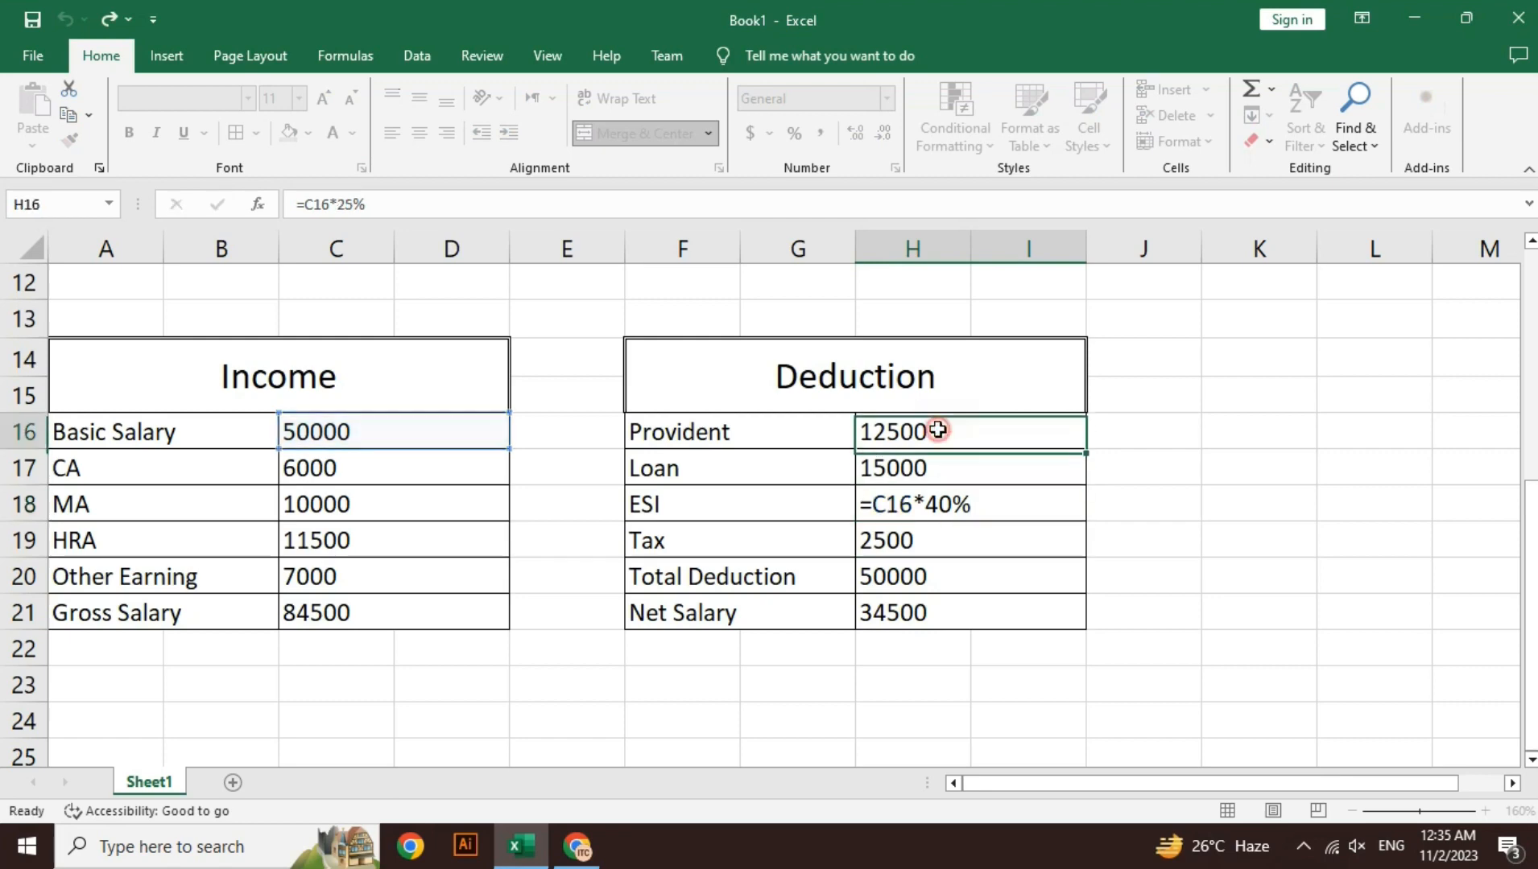
{"action": "double_click", "coordinate": [938, 430]}
{"action": "double_click", "coordinate": [954, 538]}
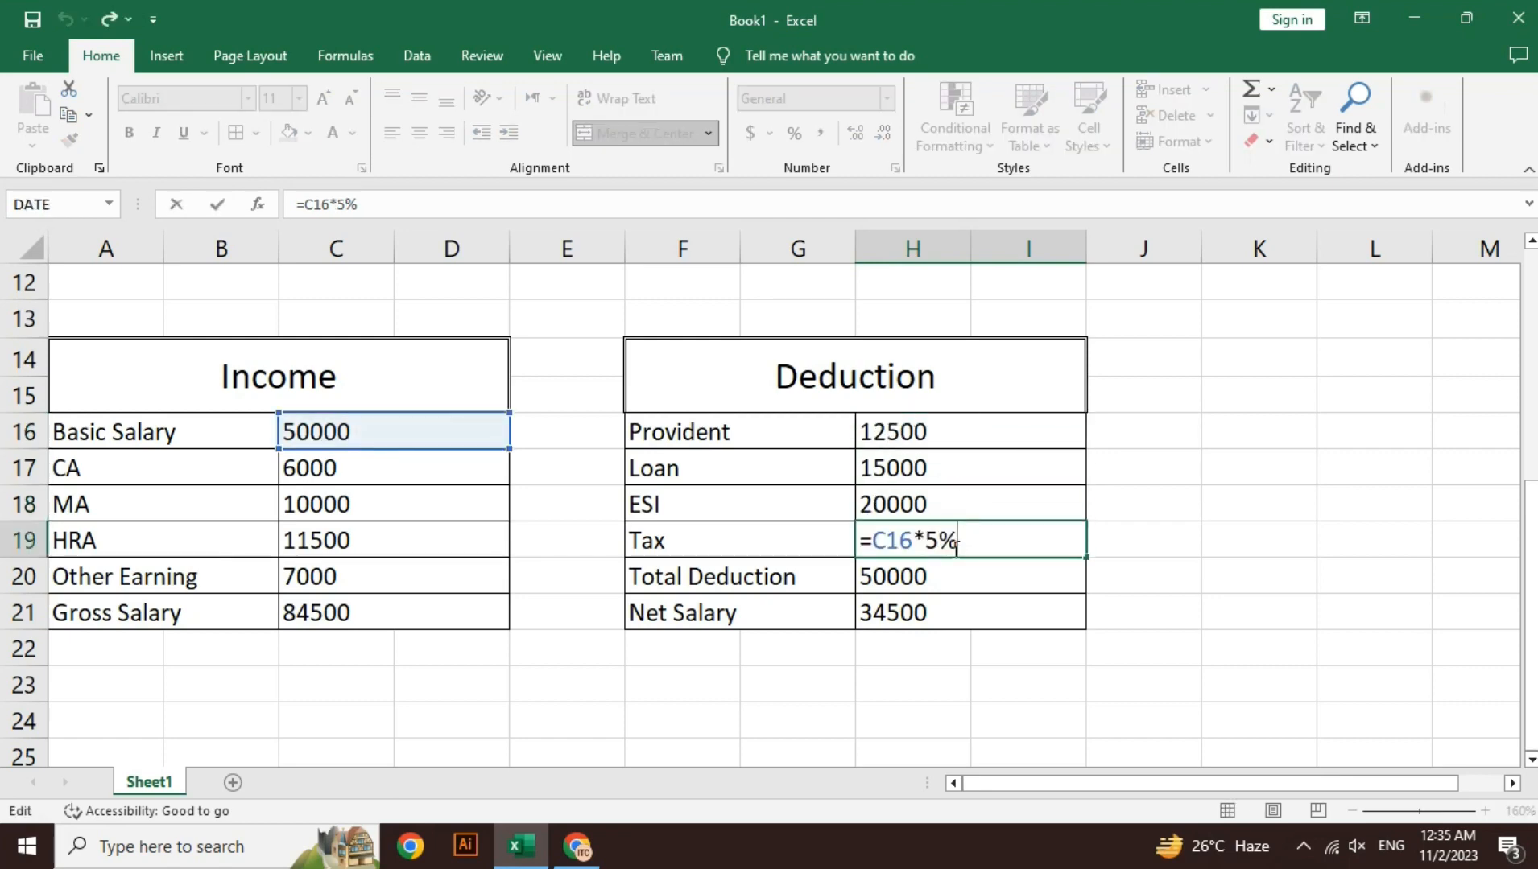
{"action": "left_click", "coordinate": [935, 587]}
{"action": "left_click", "coordinate": [942, 627]}
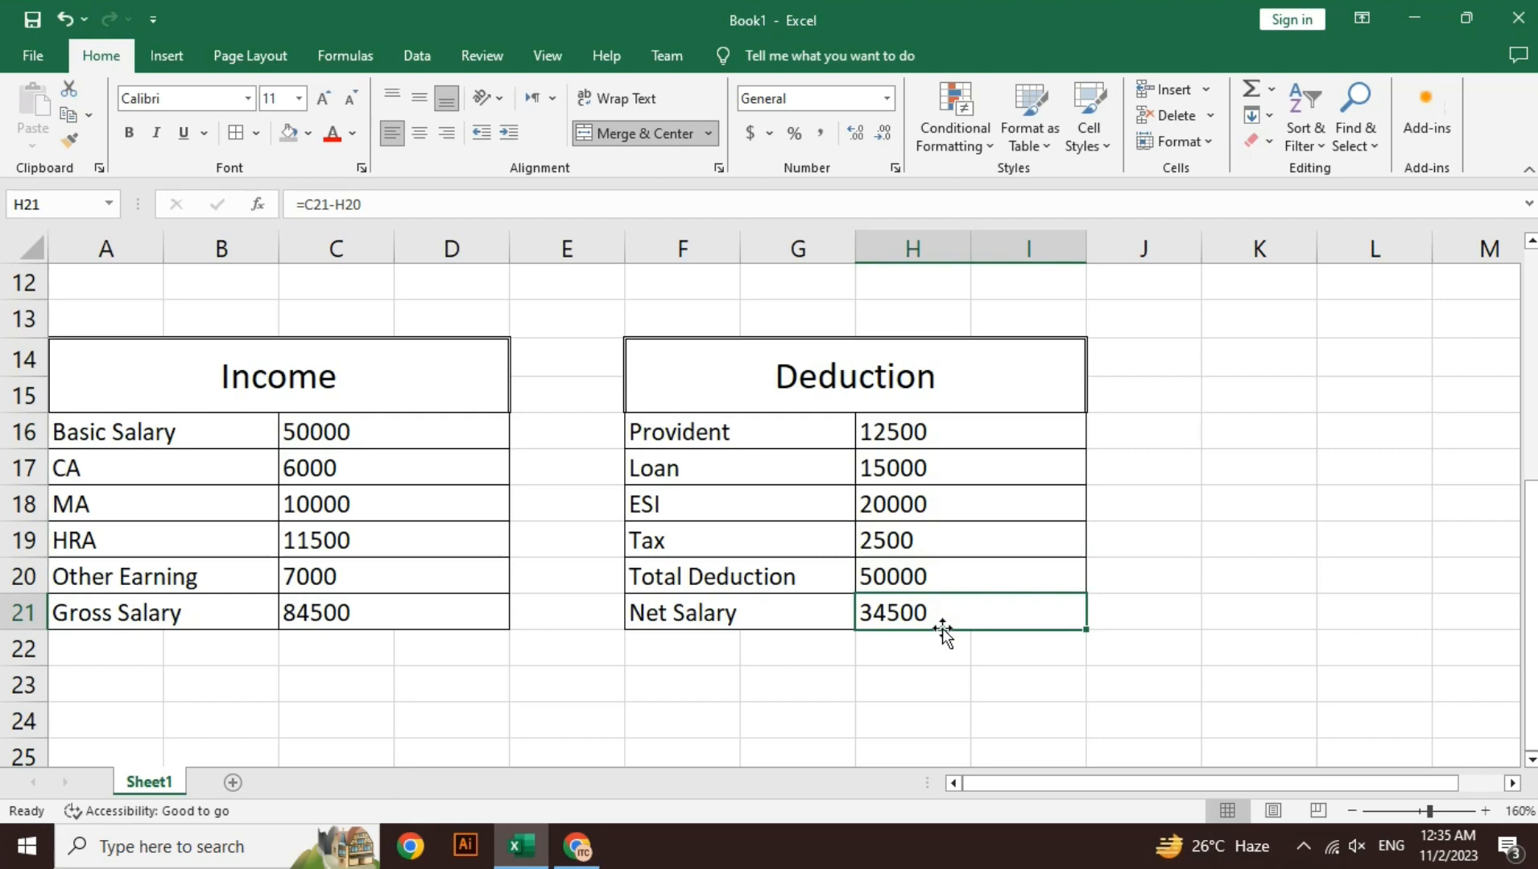
Step: Merge and center cells A26:D27 below the Income table
{"action": "key", "text": "Down"}
{"action": "key", "text": "Down"}
{"action": "key", "text": "Down"}
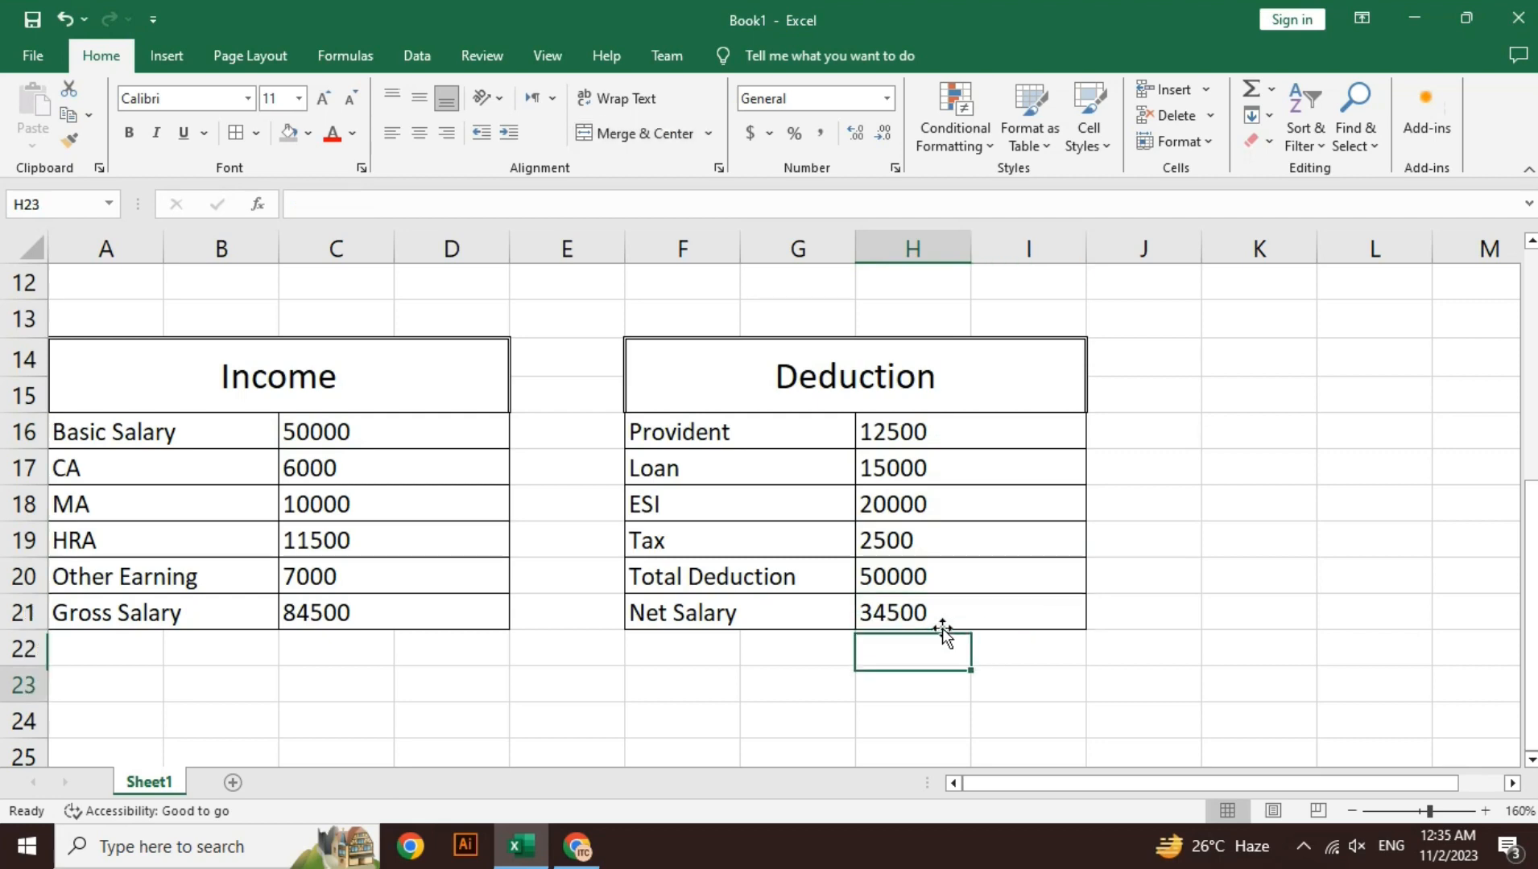
{"action": "key", "text": "Left"}
{"action": "key", "text": "Left"}
{"action": "key", "text": "Left"}
{"action": "key", "text": "Left"}
{"action": "key", "text": "Left"}
{"action": "key", "text": "Left"}
{"action": "key", "text": "Left"}
{"action": "key", "text": "Down"}
{"action": "key", "text": "Down"}
{"action": "key", "text": "Down"}
{"action": "key", "text": "Down"}
{"action": "key", "text": "Down"}
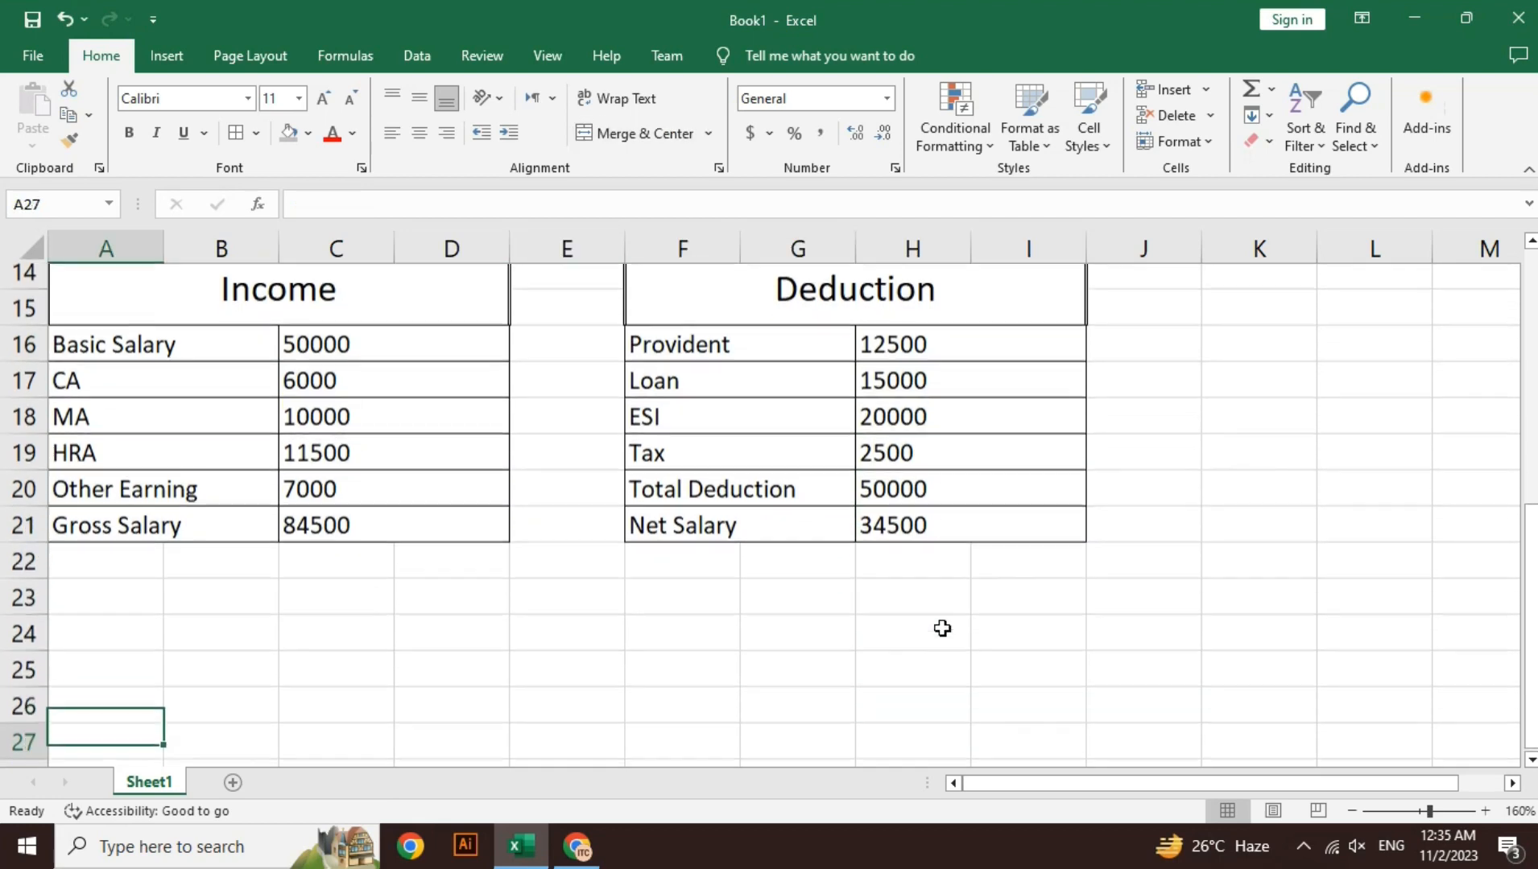
{"action": "key", "text": "Up"}
{"action": "key", "text": "Up"}
{"action": "key", "text": "Up"}
{"action": "key", "text": "Up"}
{"action": "key", "text": "Up"}
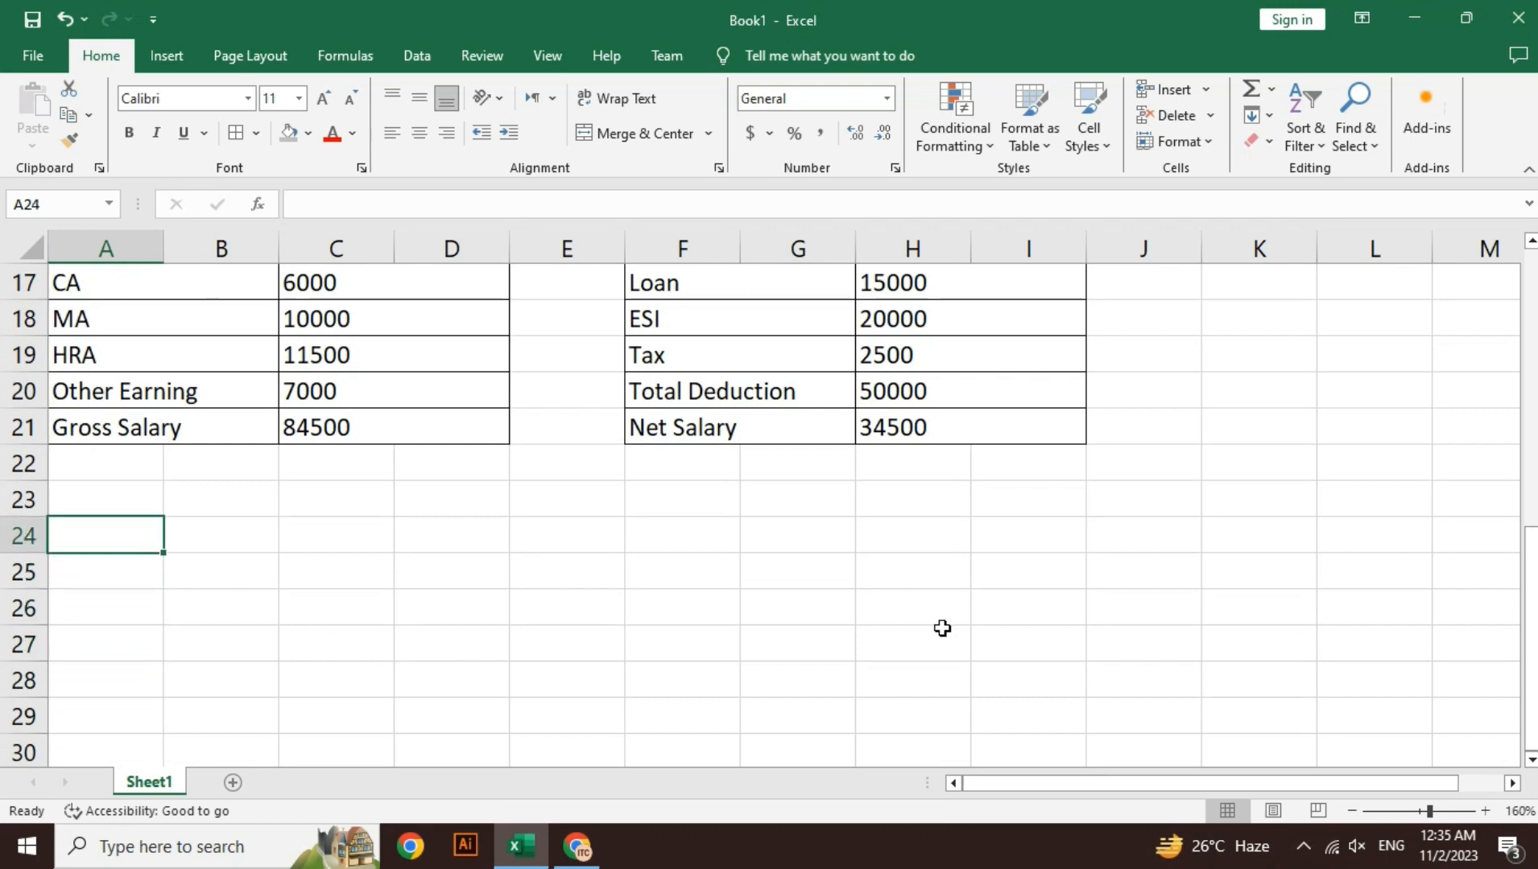
{"action": "key", "text": "Down"}
{"action": "key", "text": "Down"}
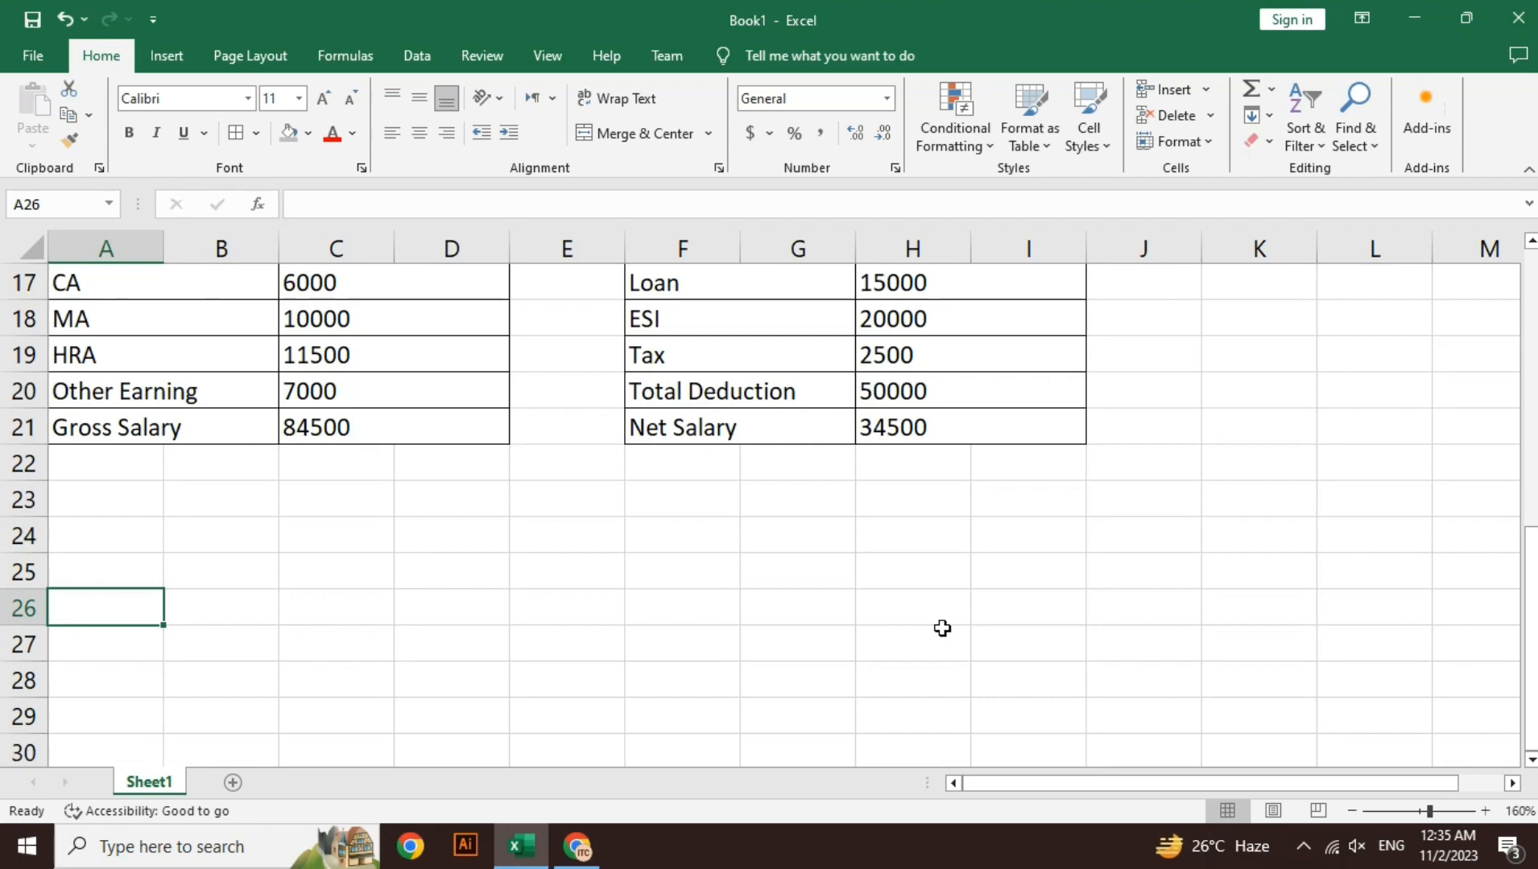
{"action": "key", "text": "Up"}
{"action": "key", "text": "Up"}
{"action": "key", "text": "Up"}
{"action": "key", "text": "Up"}
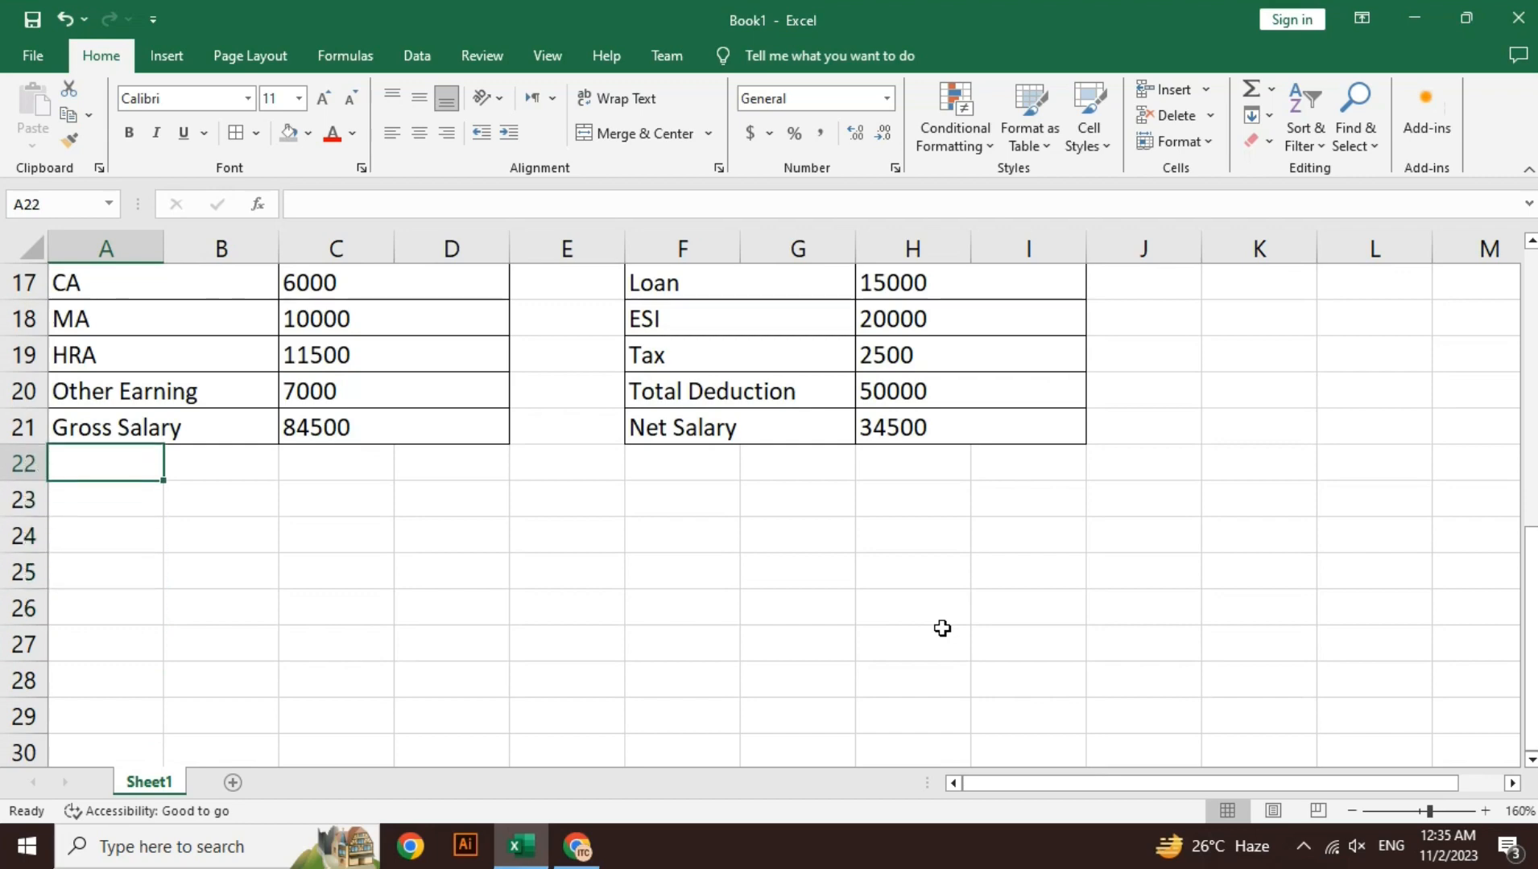
{"action": "key", "text": "Down"}
{"action": "key", "text": "Down"}
{"action": "key", "text": "Down"}
{"action": "key", "text": "Down"}
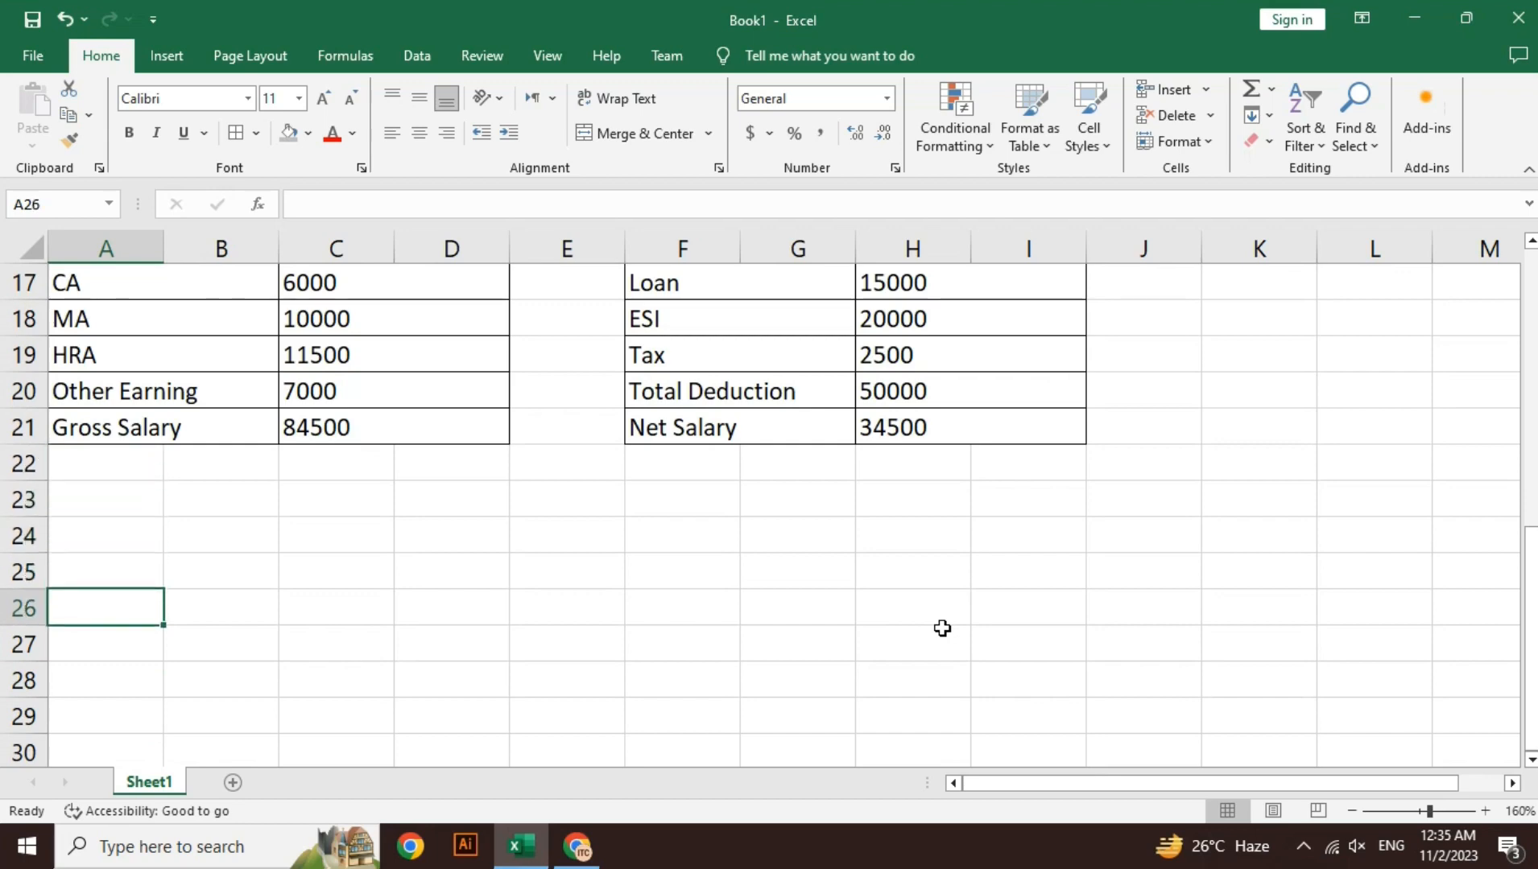
{"action": "key", "text": "shift+Right"}
{"action": "key", "text": "shift+Right"}
{"action": "key", "text": "shift+Right"}
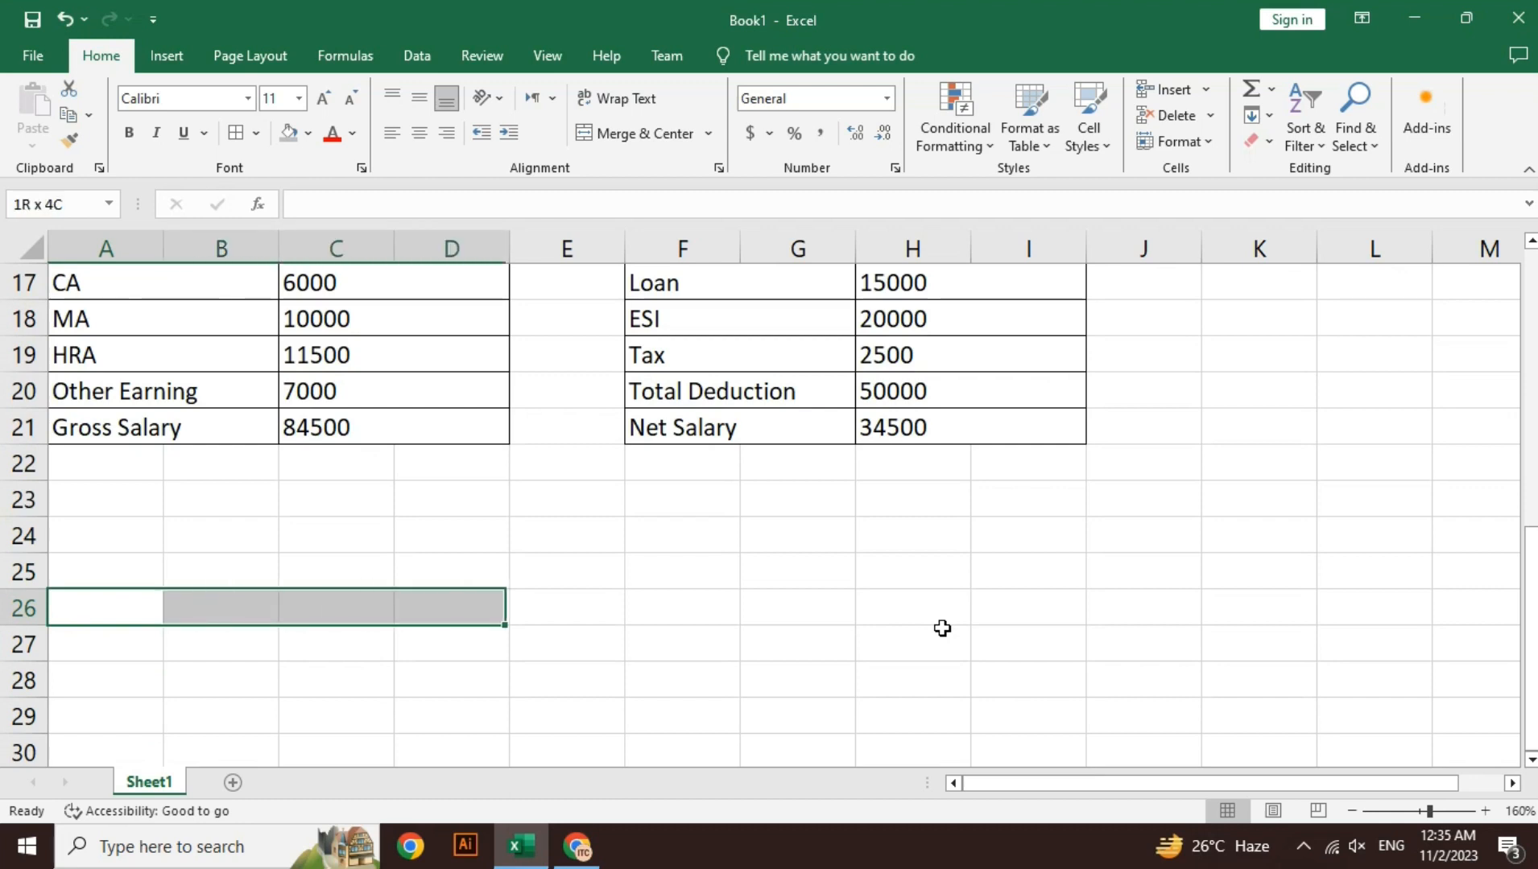
{"action": "key", "text": "shift+Down"}
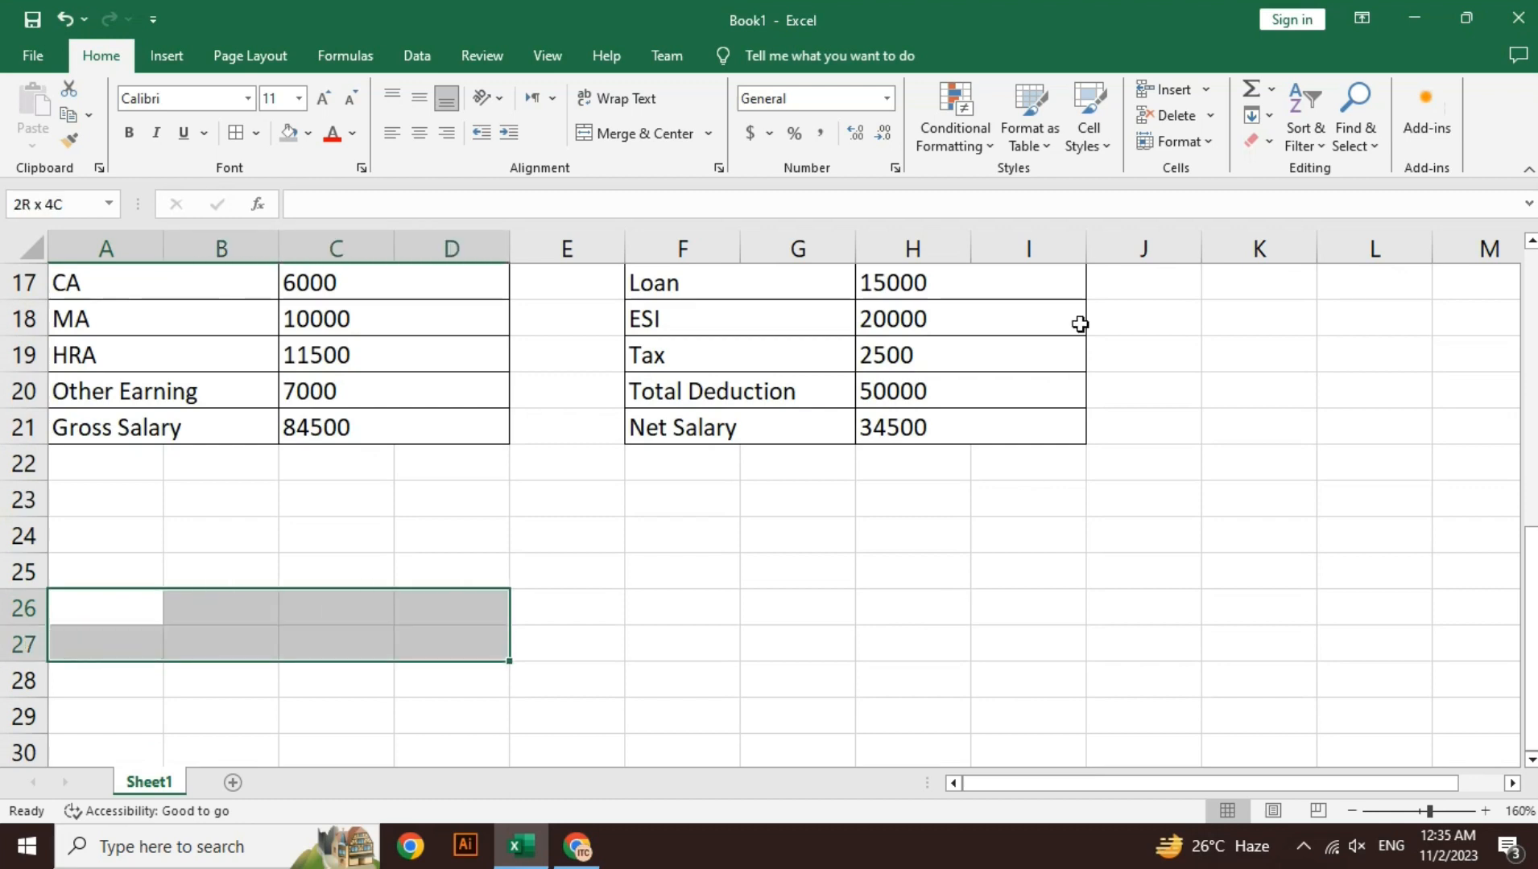
{"action": "left_click", "coordinate": [637, 131]}
Step: Enter the heading Sign of Employee in the merged cell A26
{"action": "type", "text": "Sign O"}
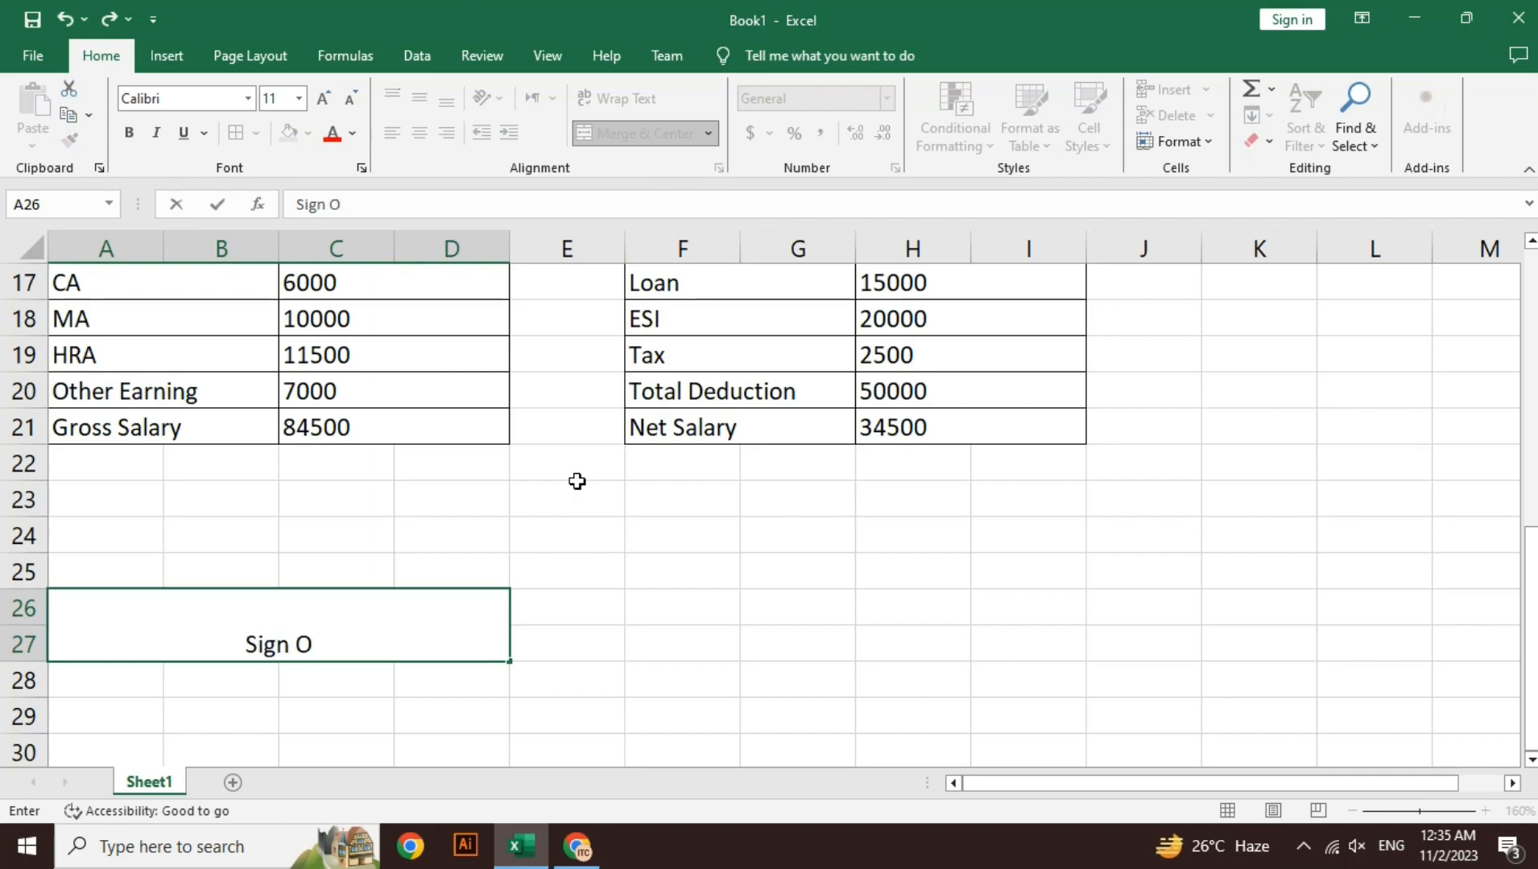
{"action": "key", "text": "BackSpace"}
{"action": "type", "text": "of Emp"}
Step: Merge and center A28:D30 as the signature space and apply All Borders to A26:D30
{"action": "left_click_drag", "start_coordinate": [105, 427], "coordinate": [415, 487]}
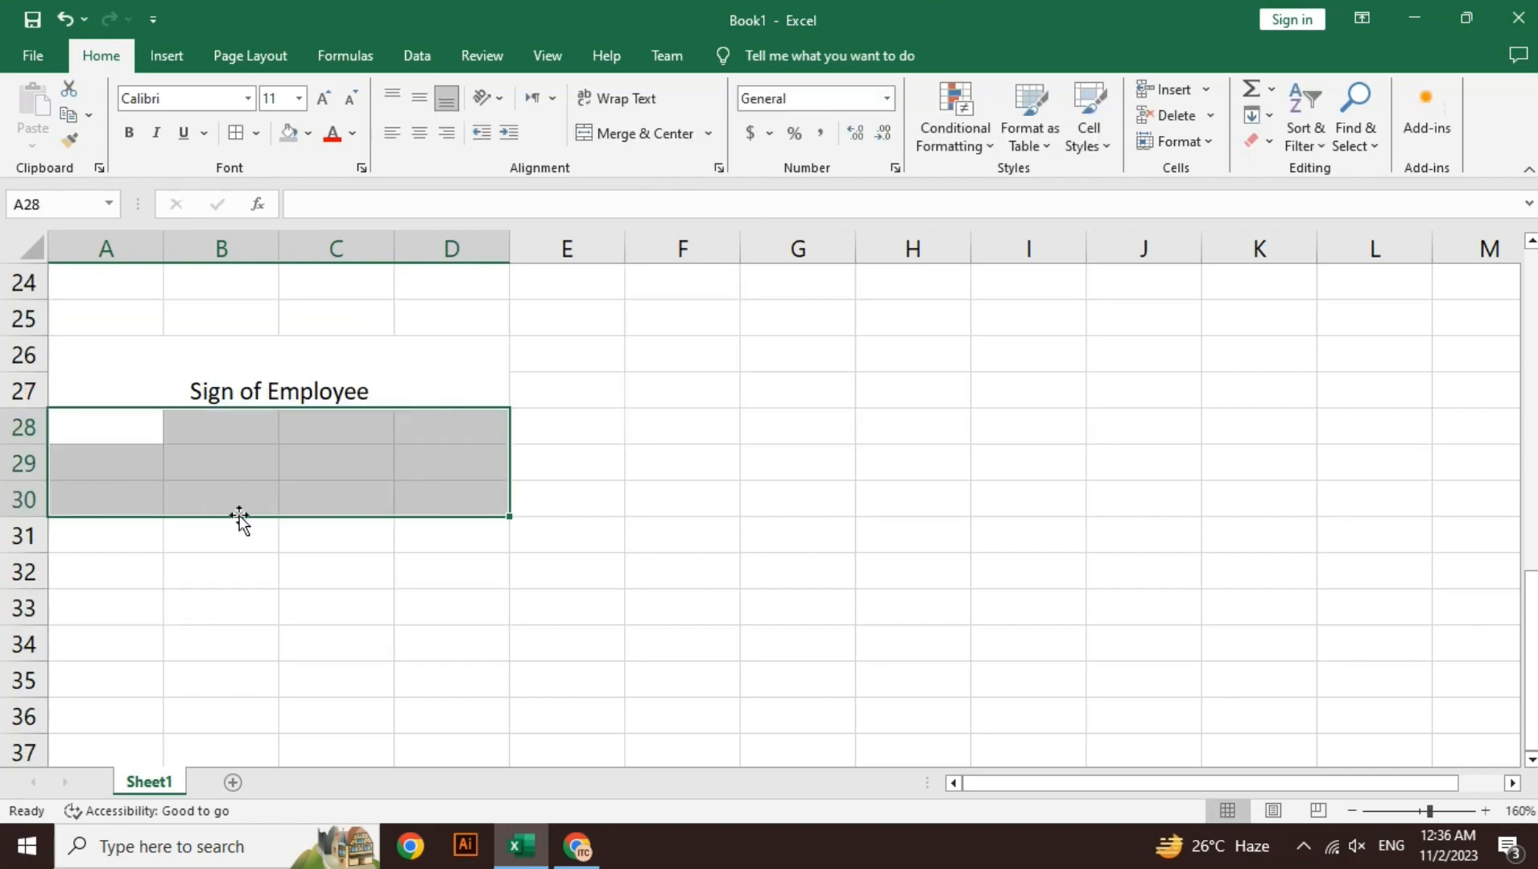
{"action": "left_click", "coordinate": [634, 136]}
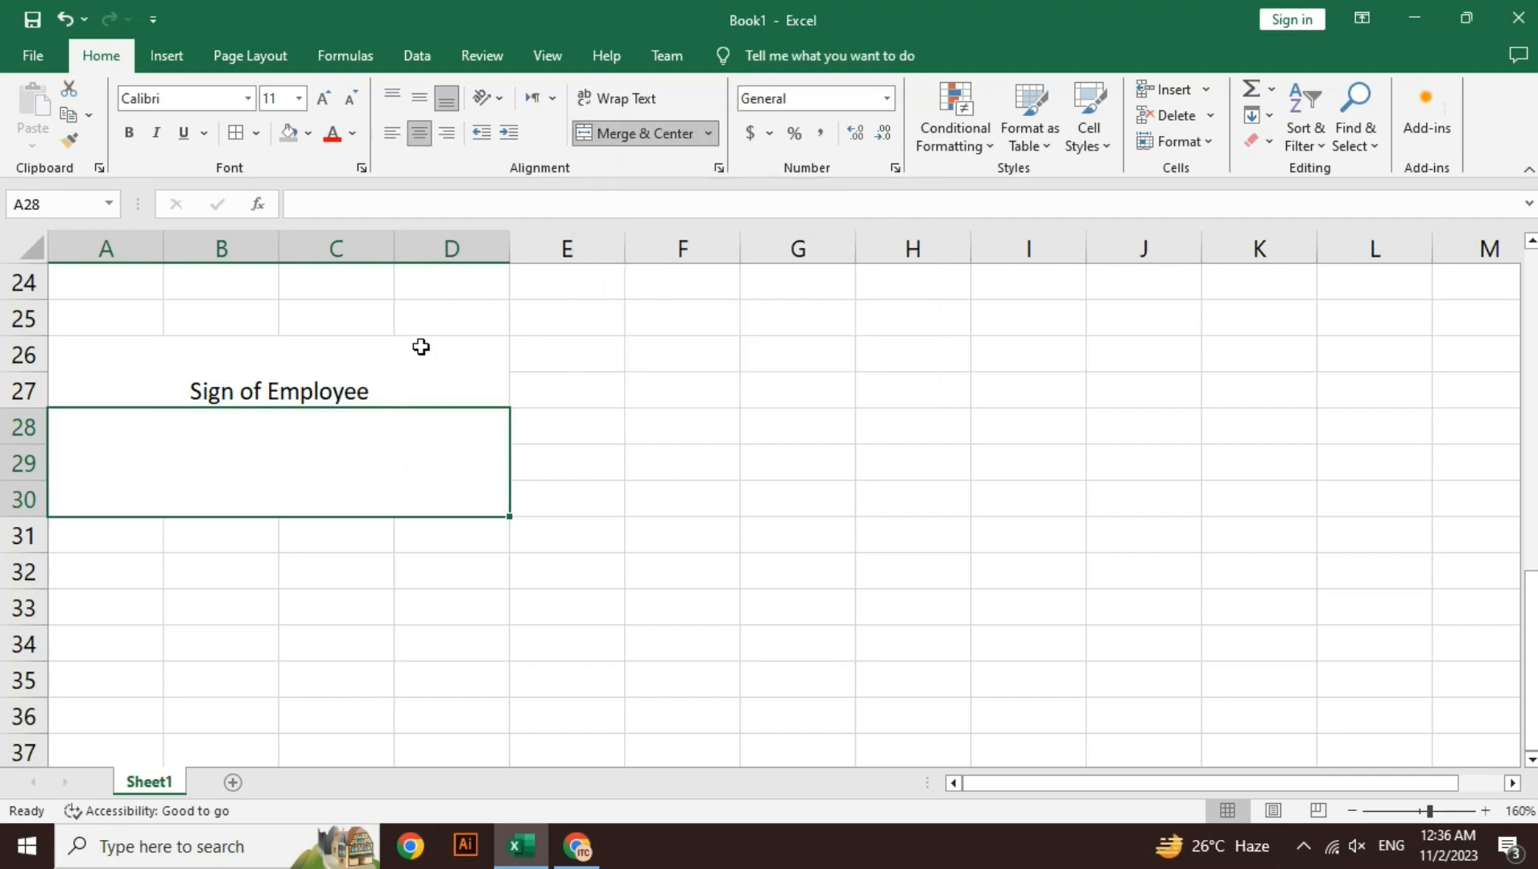
{"action": "left_click_drag", "start_coordinate": [421, 347], "coordinate": [415, 473]}
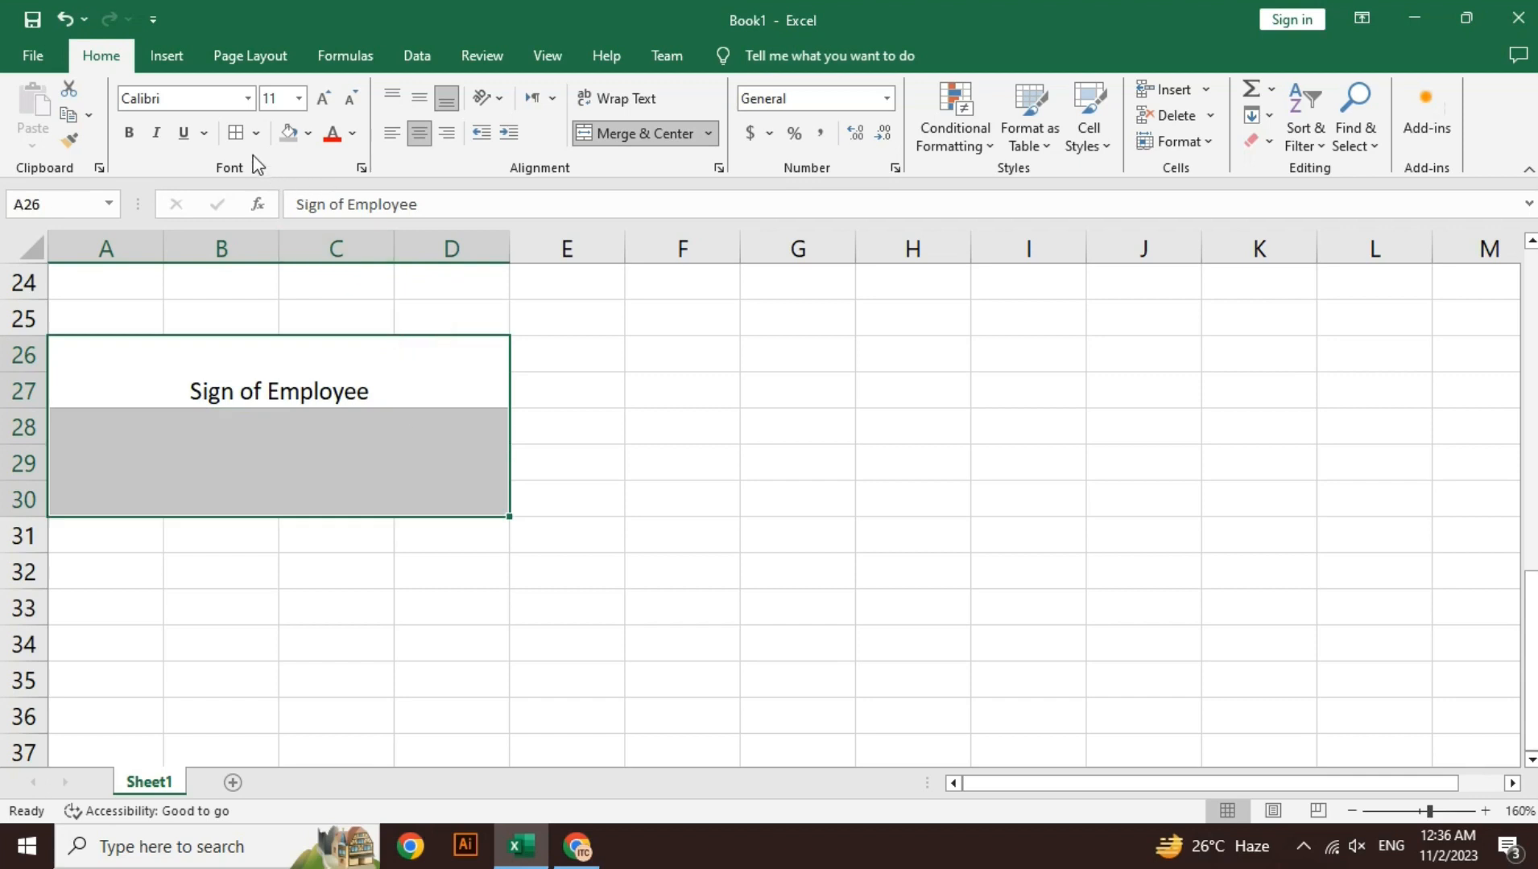
{"action": "left_click", "coordinate": [255, 135]}
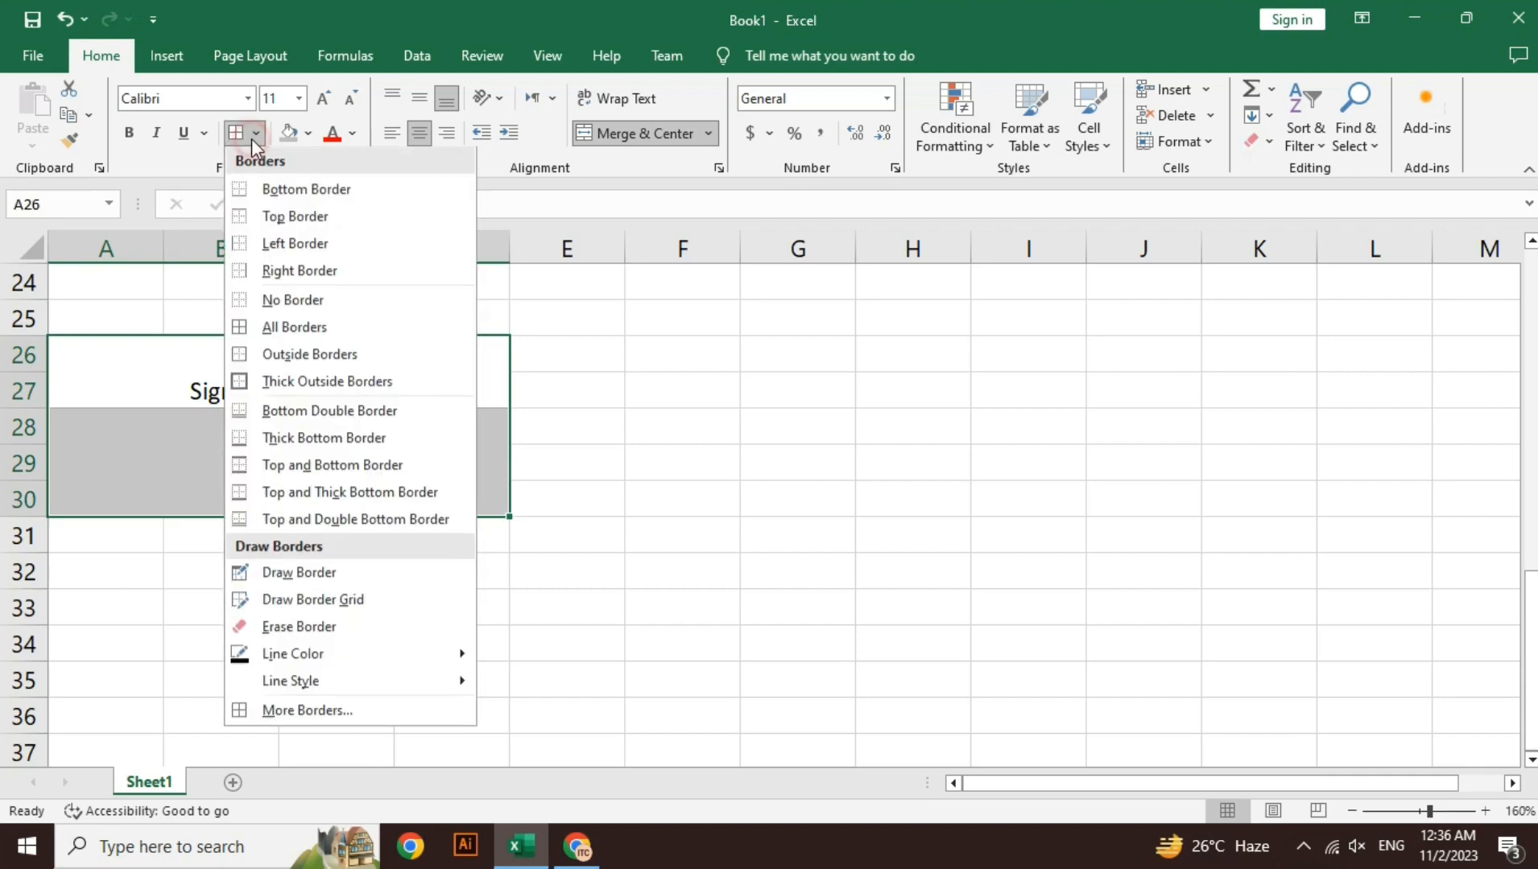
{"action": "left_click", "coordinate": [326, 334]}
{"action": "left_click", "coordinate": [462, 508]}
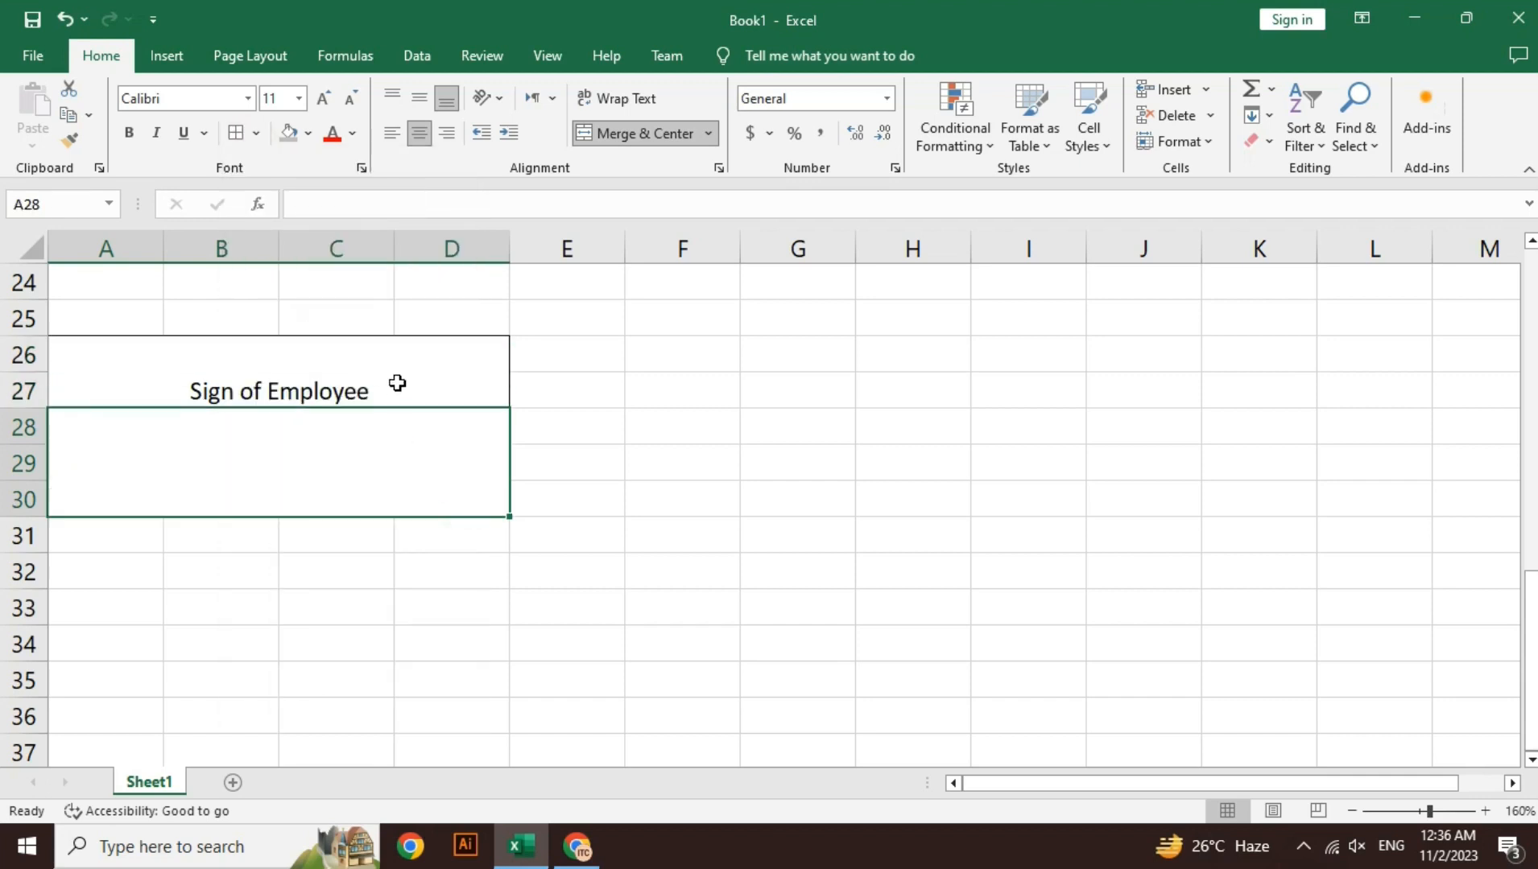
Step: Middle-align the Sign of Employee heading vertically and fill its cell with grey
{"action": "left_click", "coordinate": [397, 382]}
{"action": "left_click", "coordinate": [414, 103]}
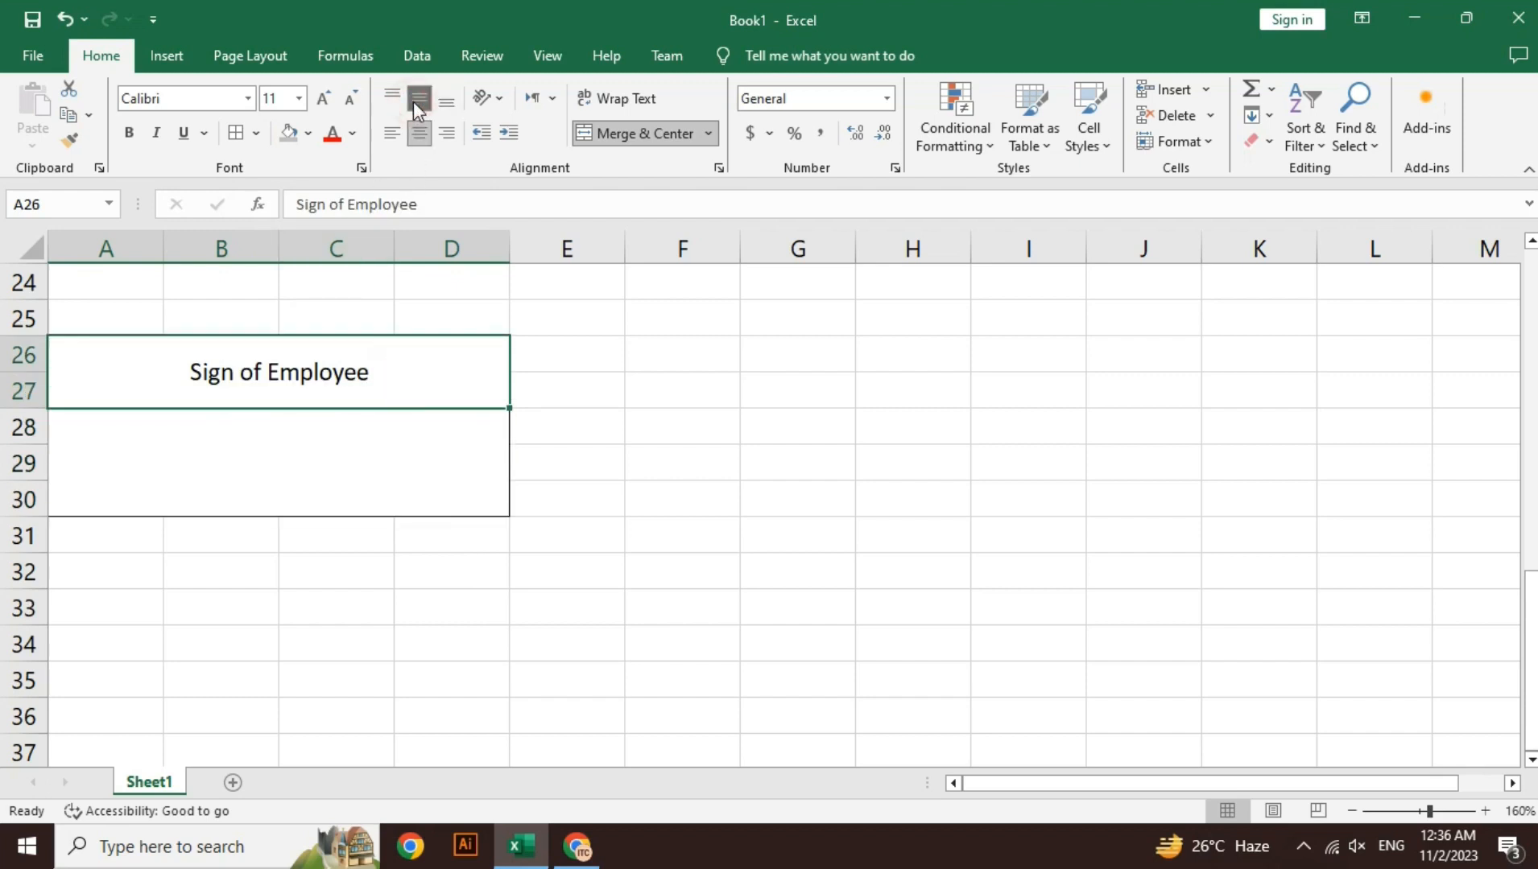
{"action": "left_click", "coordinate": [293, 135]}
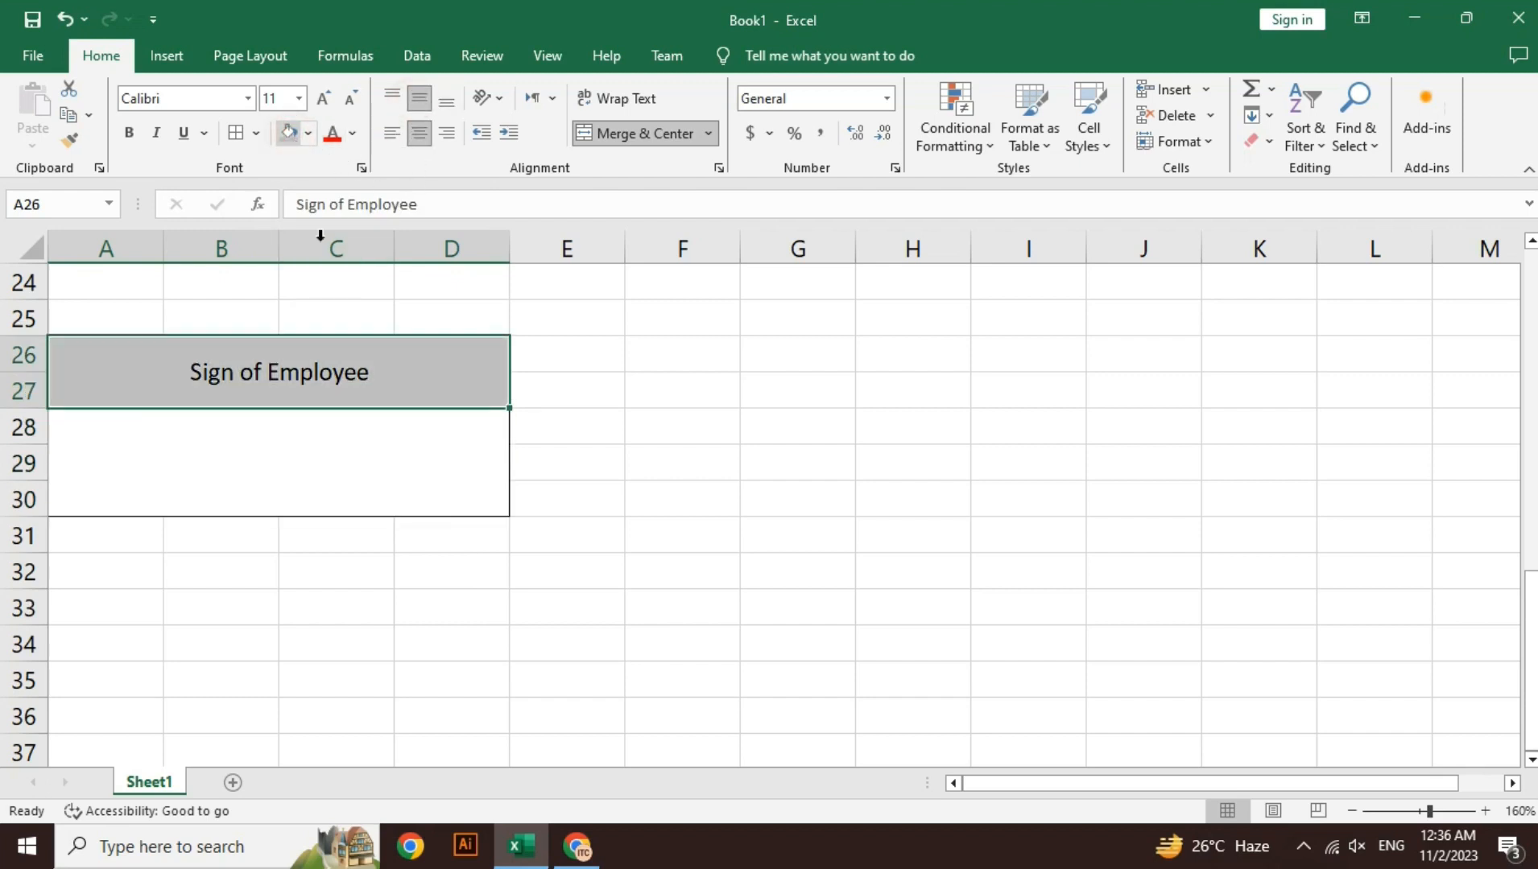
{"action": "left_click", "coordinate": [384, 482]}
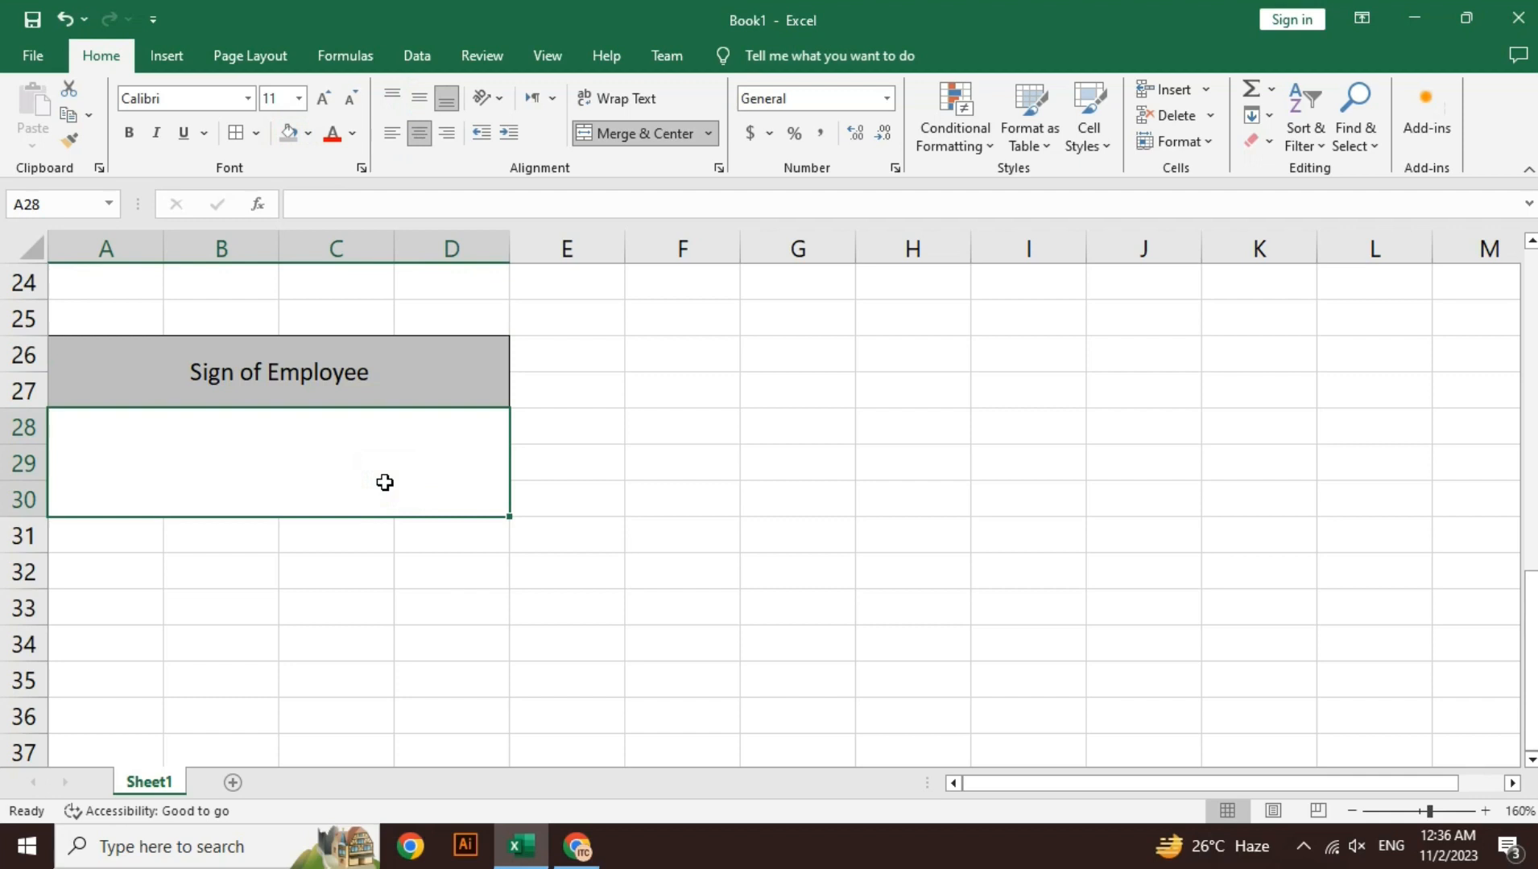
Step: Copy the employee signature block A26:D30 and paste it at F26
{"action": "left_click_drag", "start_coordinate": [414, 360], "coordinate": [415, 454]}
{"action": "key", "text": "ctrl+c"}
{"action": "key", "text": "Right"}
{"action": "key", "text": "Right"}
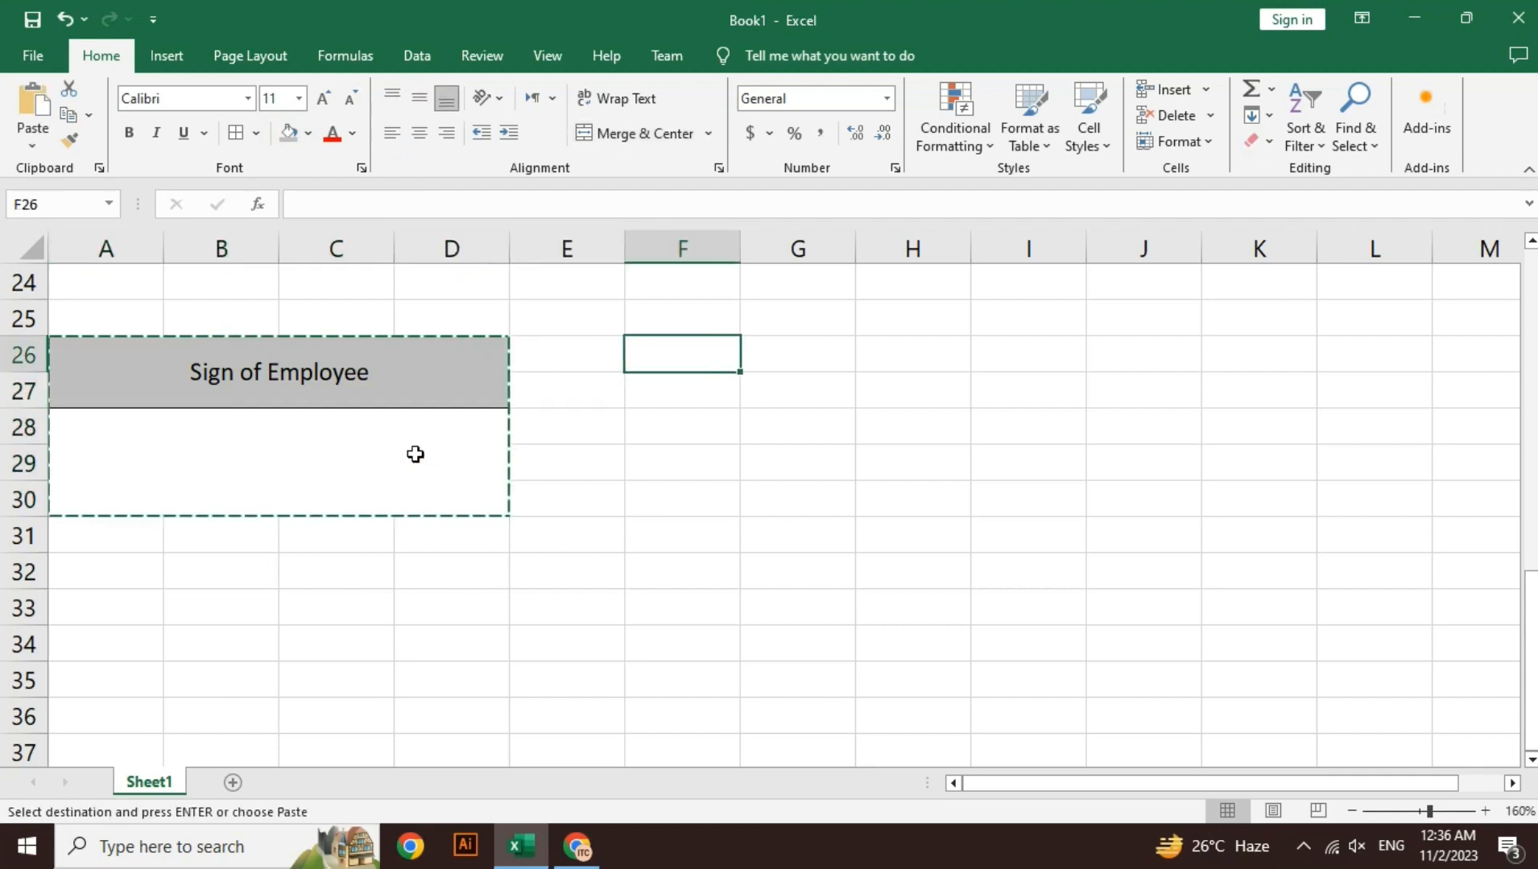
{"action": "key", "text": "ctrl+v"}
{"action": "key", "text": "Escape"}
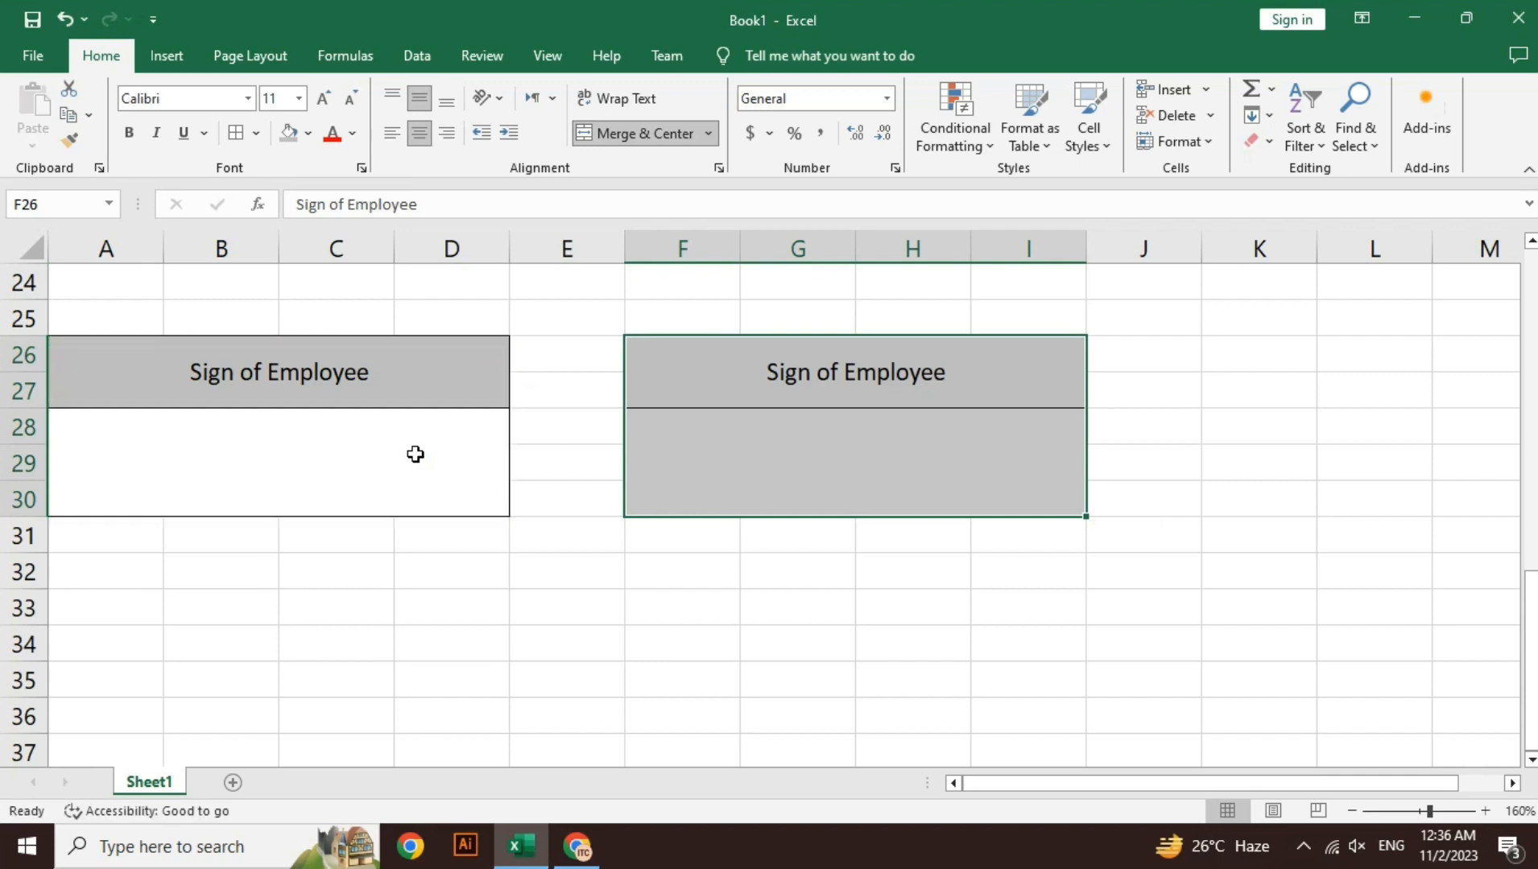
Step: Replace the heading of the copied block in F26 with Sign of Department Manager
{"action": "left_click", "coordinate": [1031, 457]}
{"action": "left_click", "coordinate": [976, 398]}
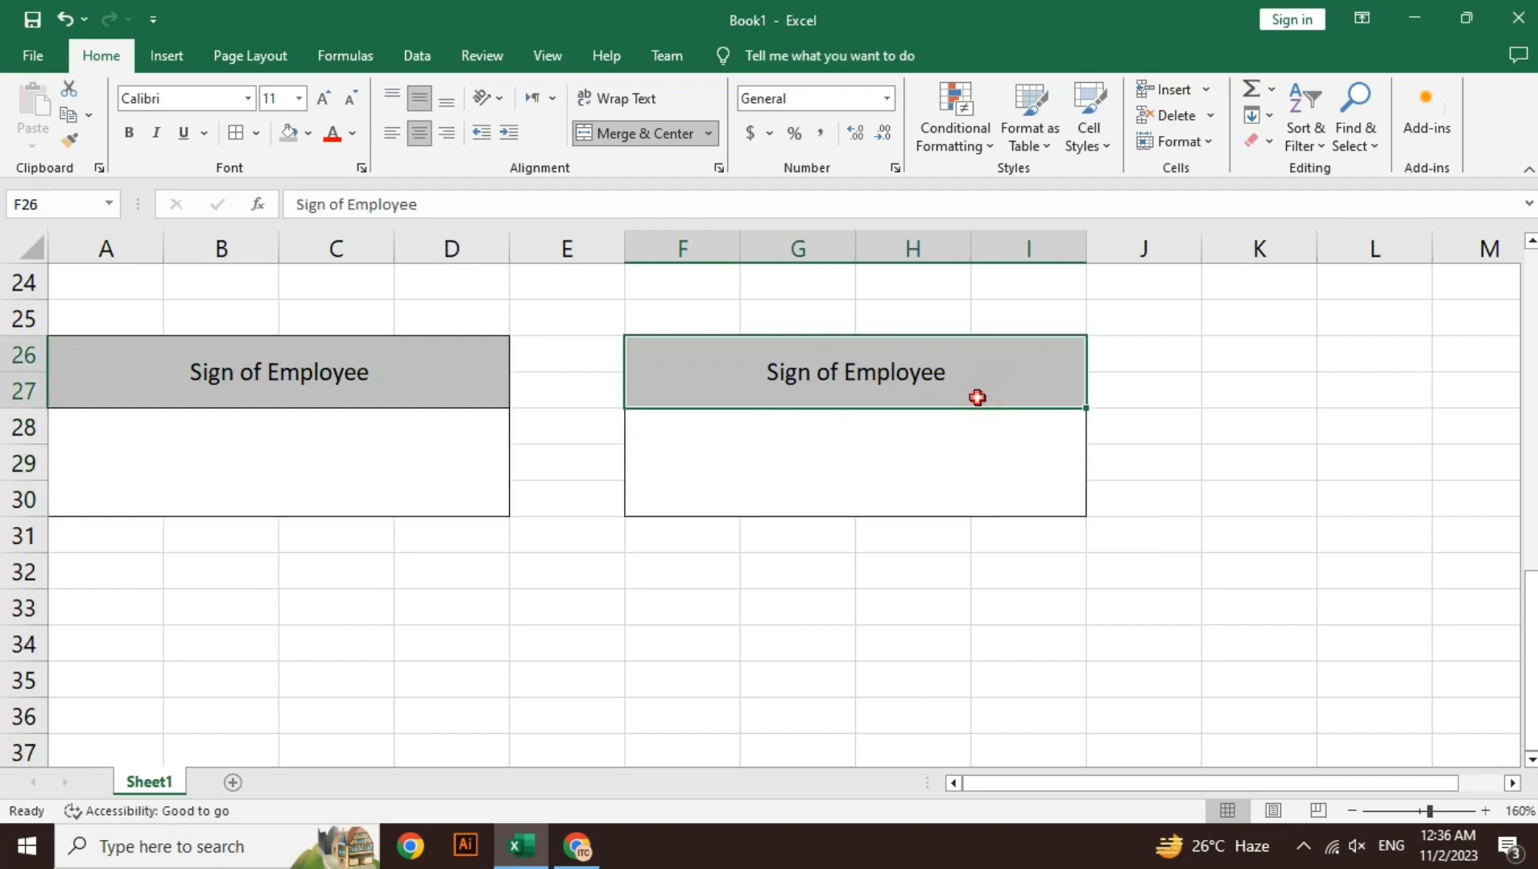
{"action": "type", "text": "Sign of Department Manager"}
{"action": "key", "text": "Return"}
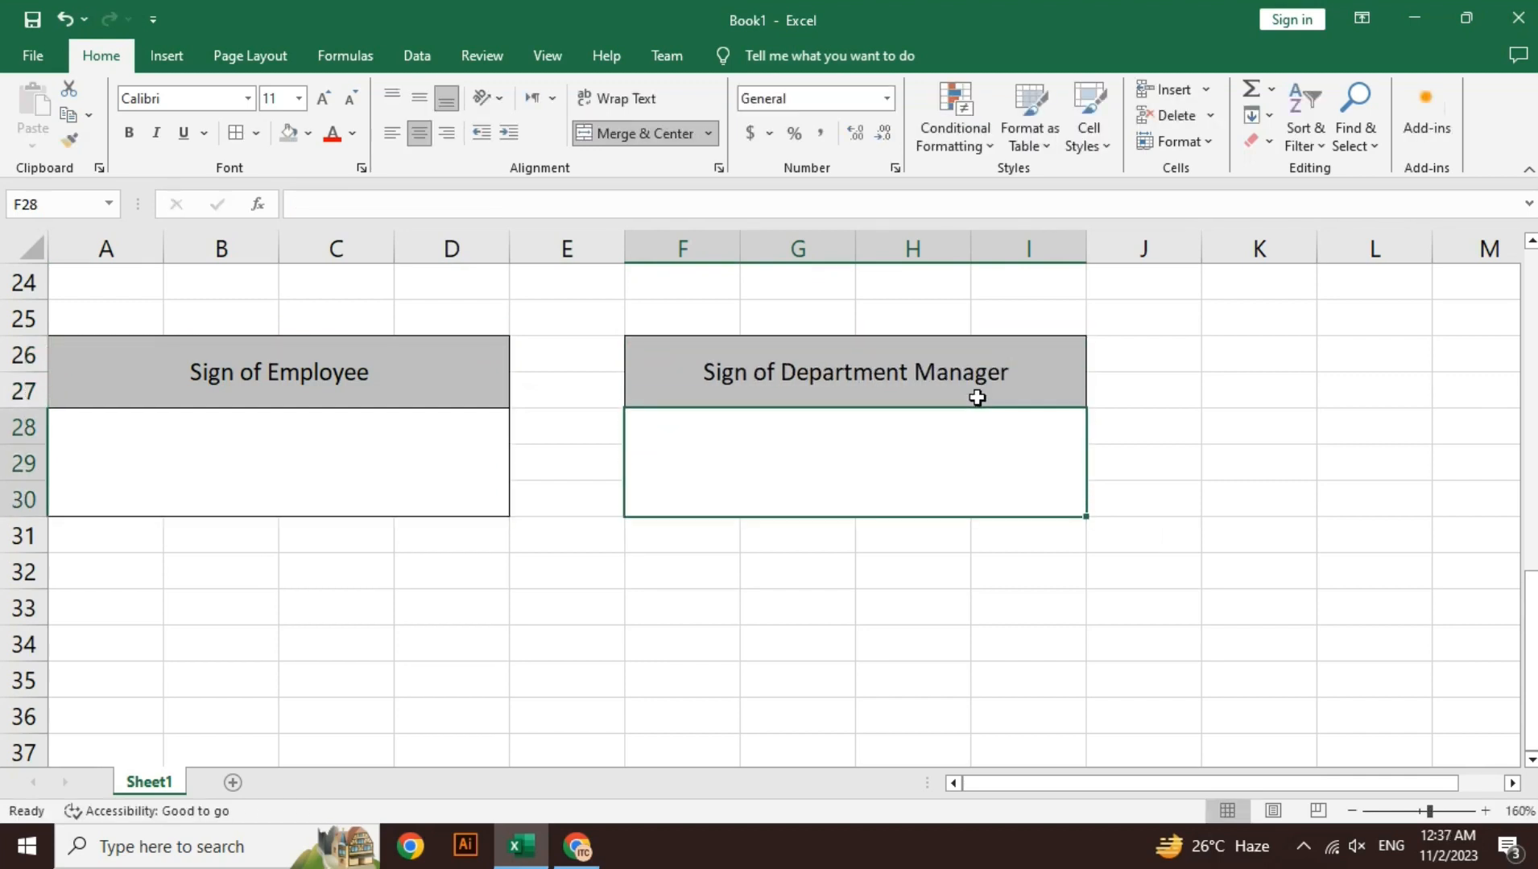
Step: Review the two signature blocks and the employee details at the start of the form
{"action": "left_click", "coordinate": [521, 617]}
{"action": "scroll", "coordinate": [522, 617], "scroll_direction": "up", "scroll_amount": 1}
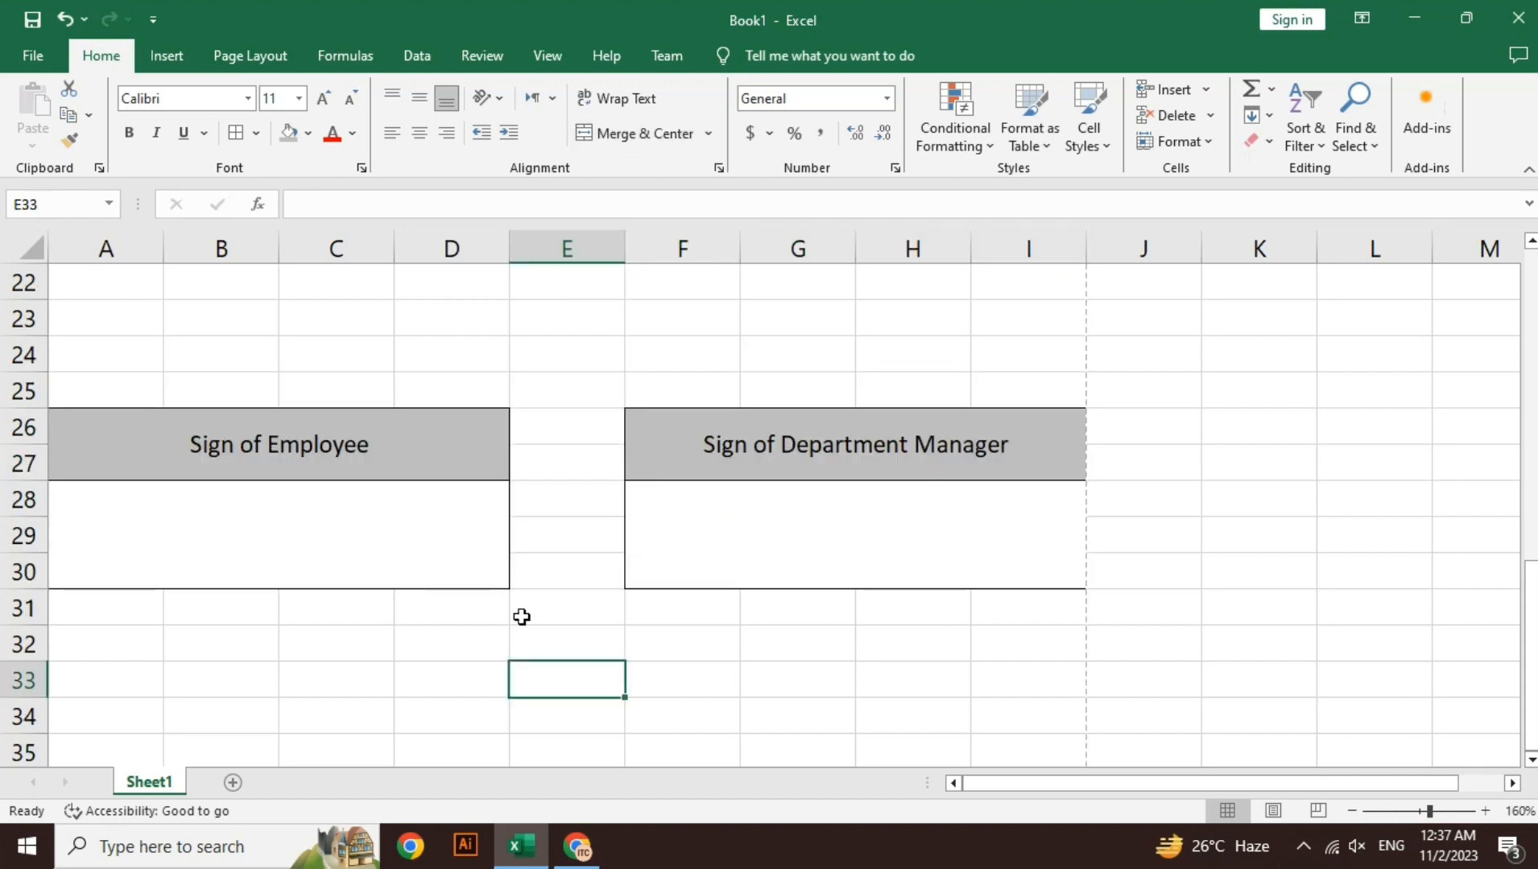
{"action": "left_click_drag", "start_coordinate": [400, 440], "coordinate": [399, 510]}
{"action": "left_click_drag", "start_coordinate": [756, 417], "coordinate": [775, 543]}
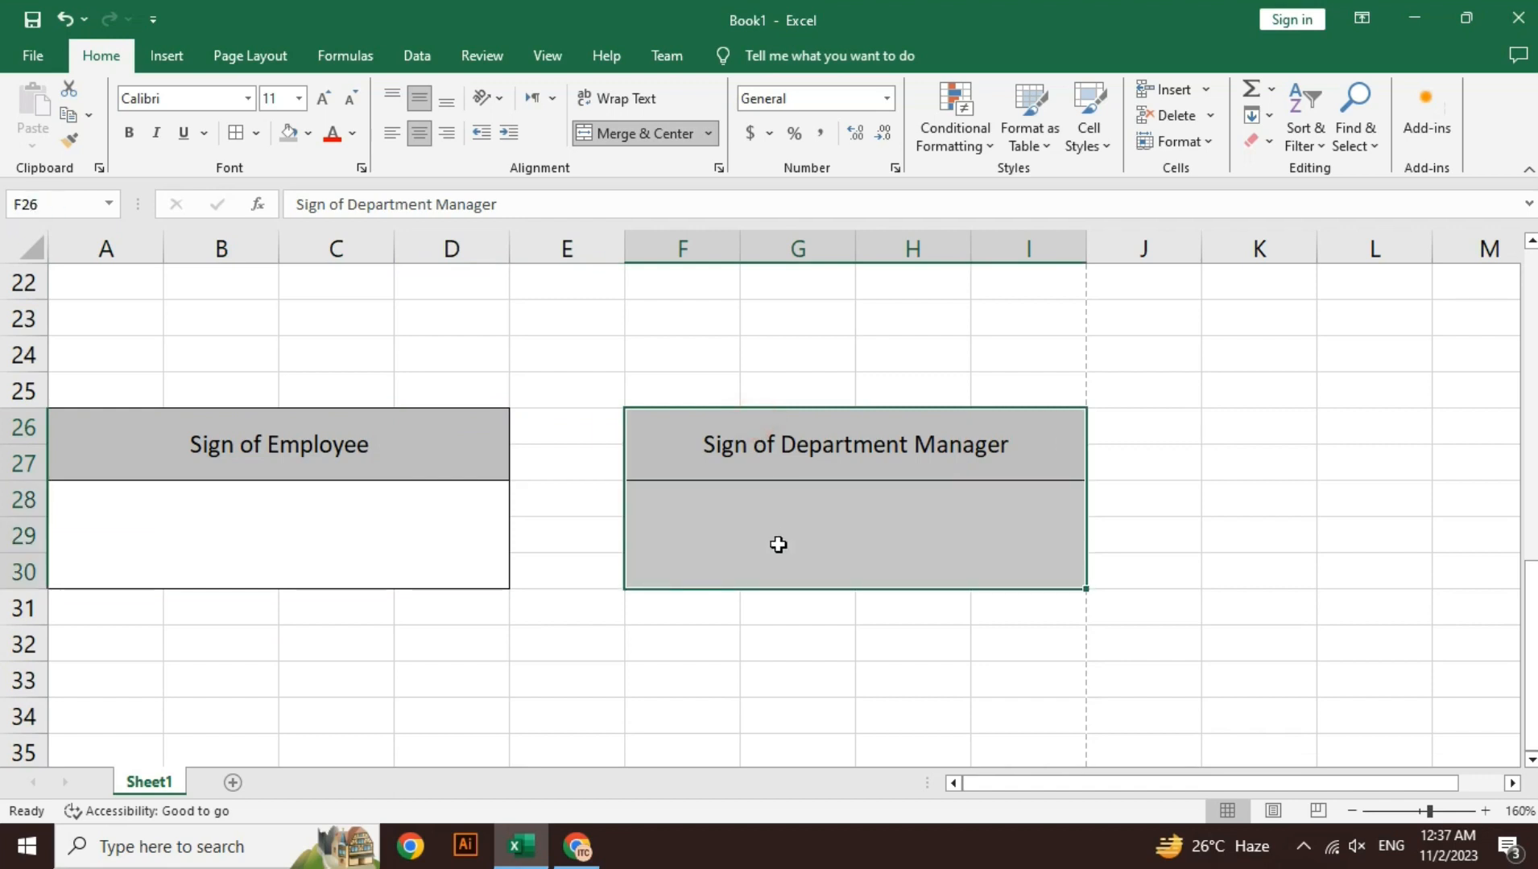
{"action": "left_click", "coordinate": [815, 624]}
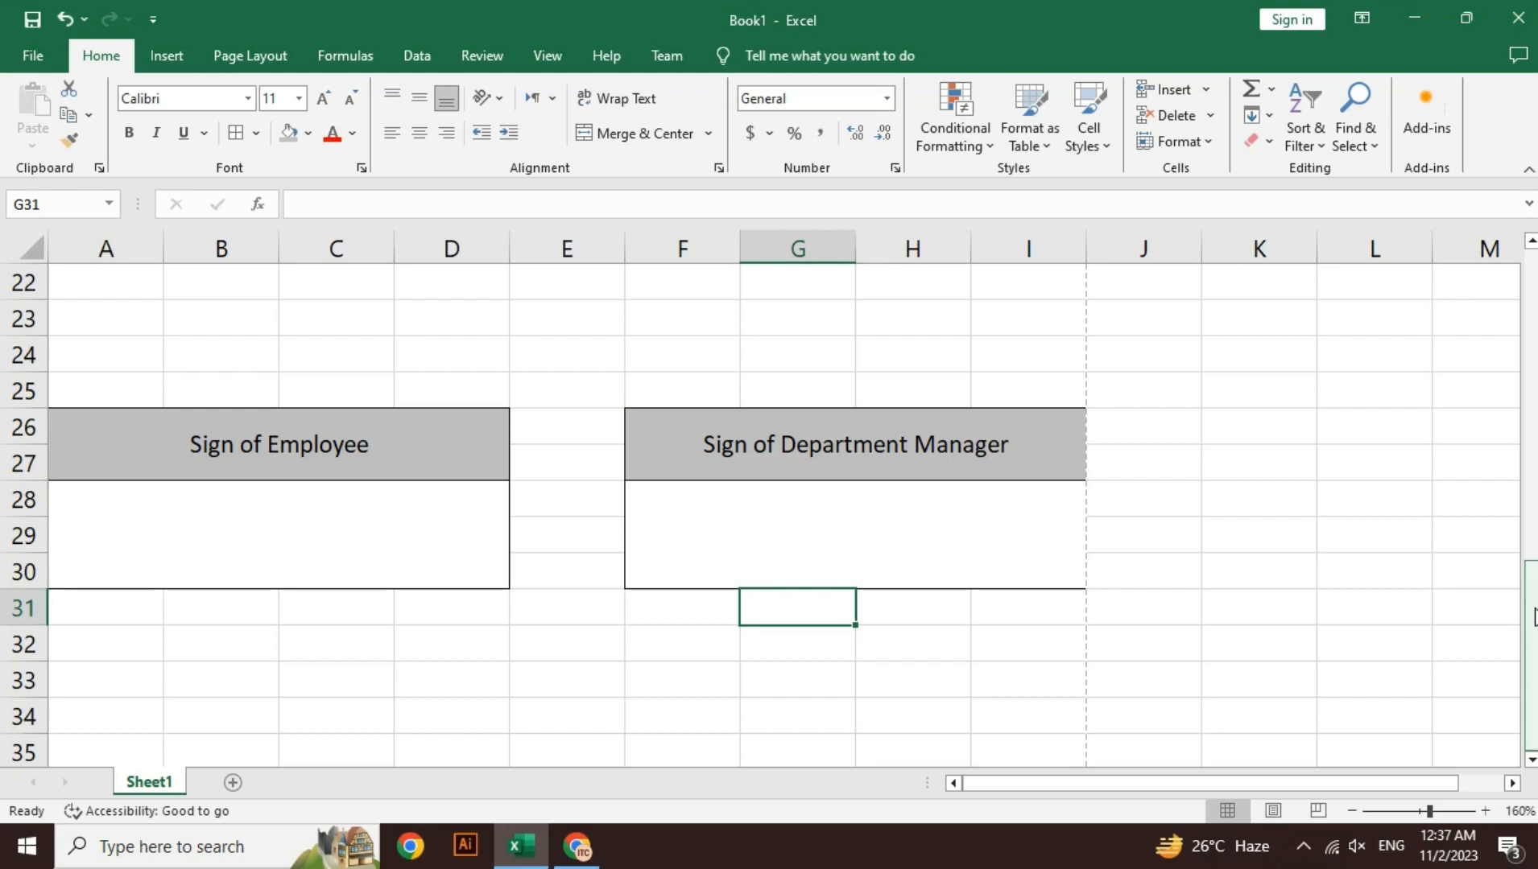
{"action": "left_click_drag", "start_coordinate": [1534, 617], "coordinate": [1534, 277]}
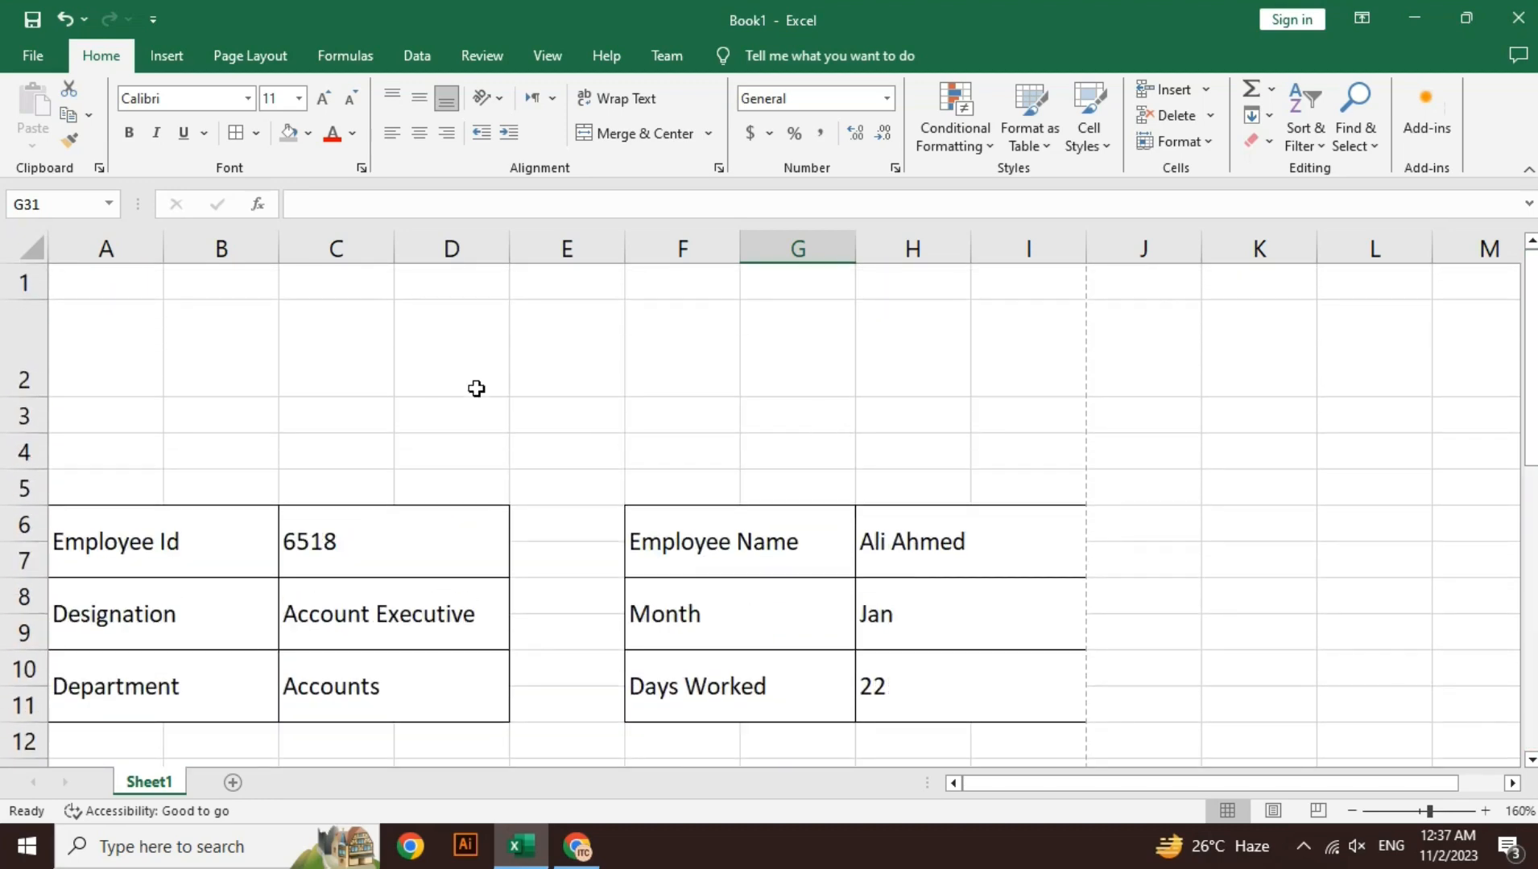
Step: Merge and center cells C2:G2 and enter the title XYZ Company / Industry LTD
{"action": "left_click", "coordinate": [346, 362]}
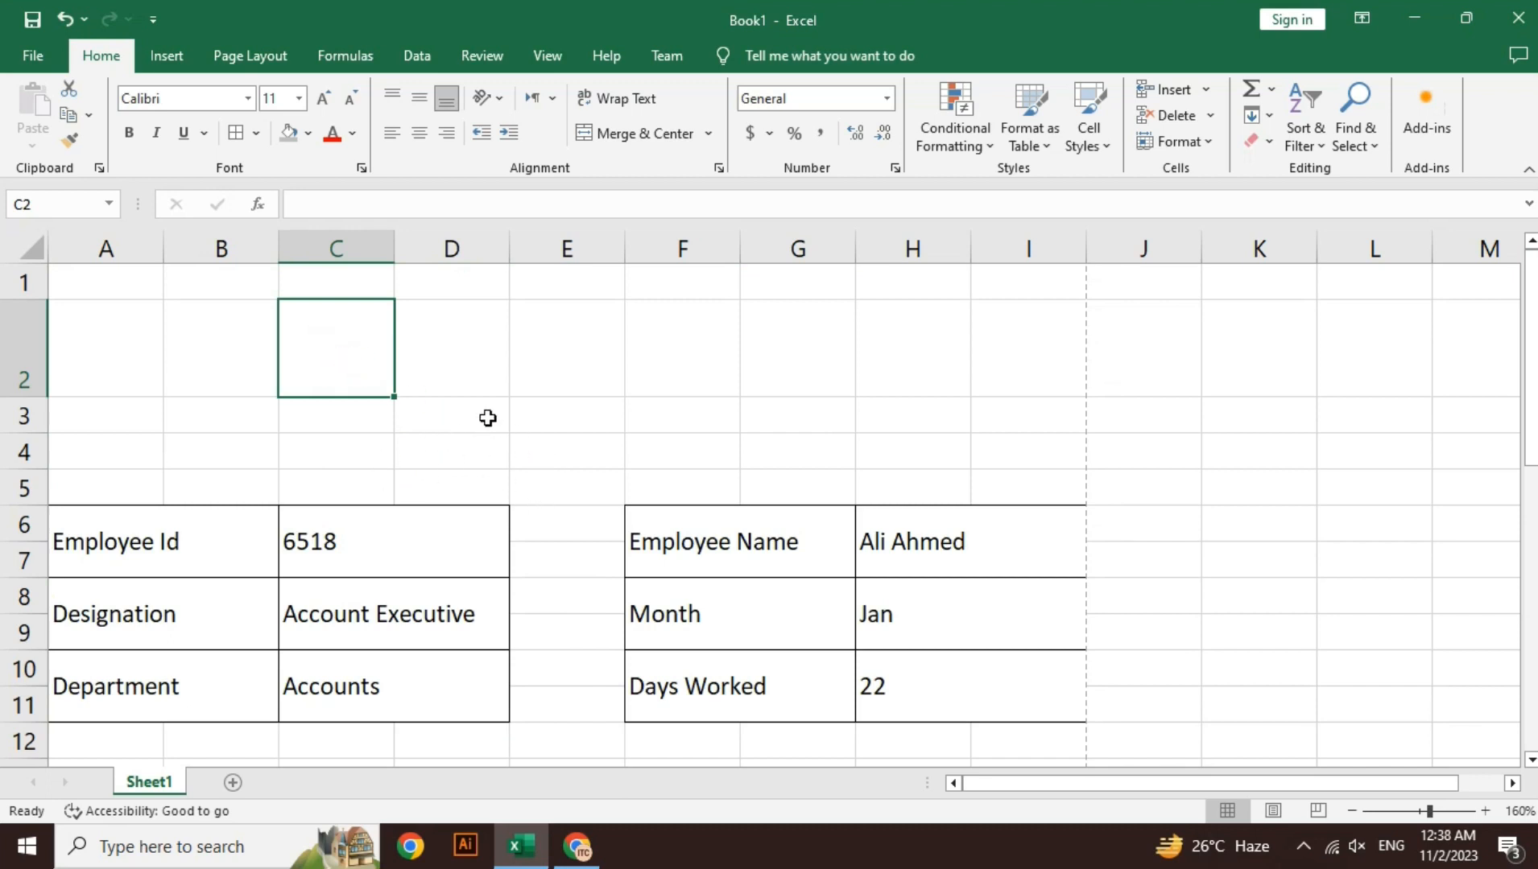
{"action": "left_click_drag", "start_coordinate": [322, 360], "coordinate": [758, 337]}
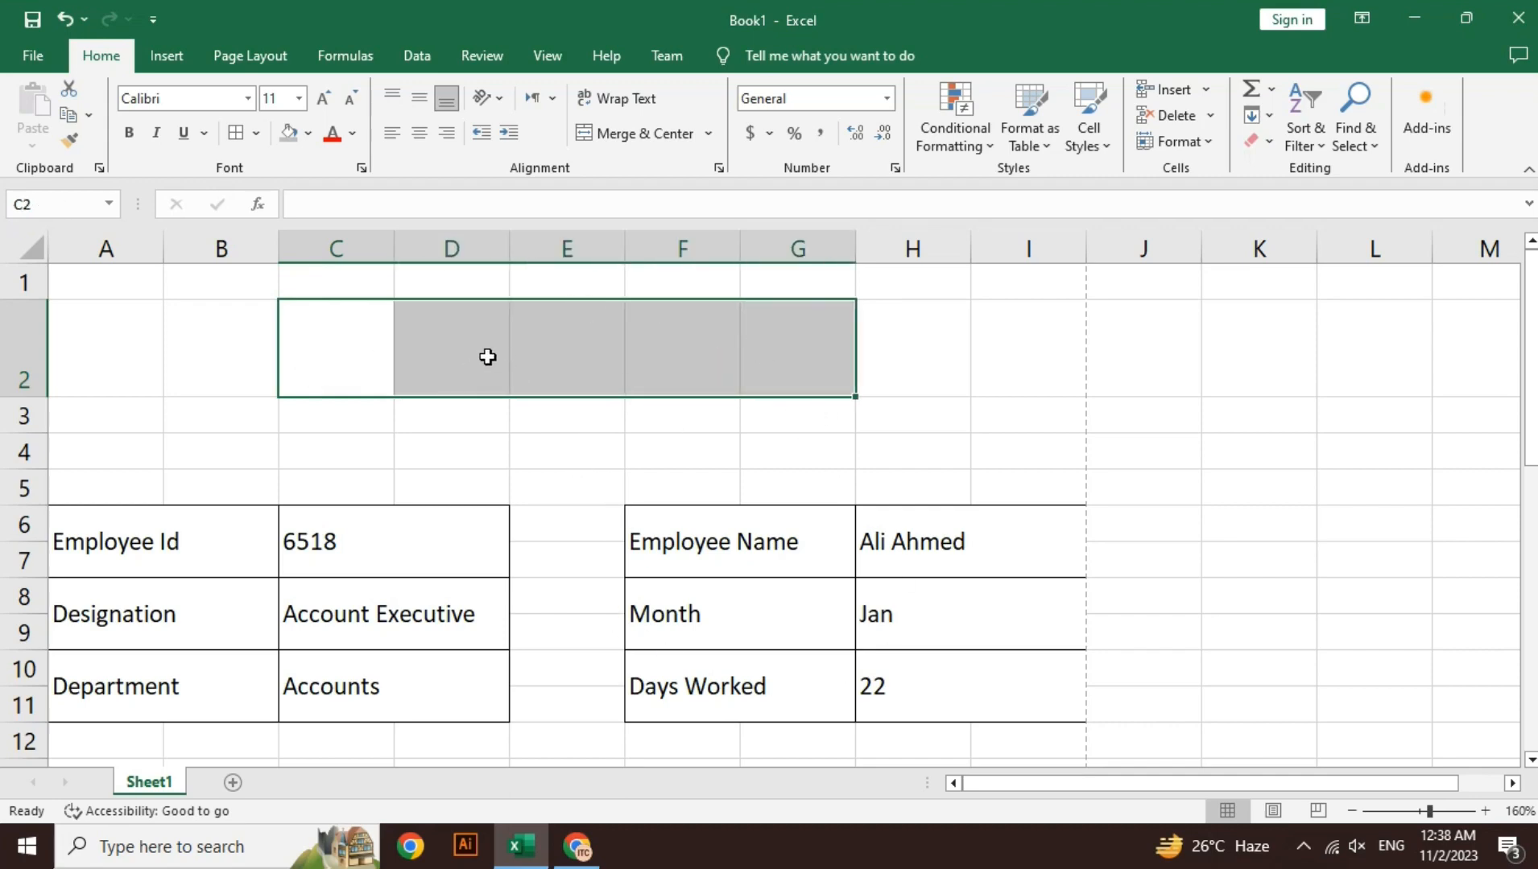
{"action": "left_click", "coordinate": [644, 134]}
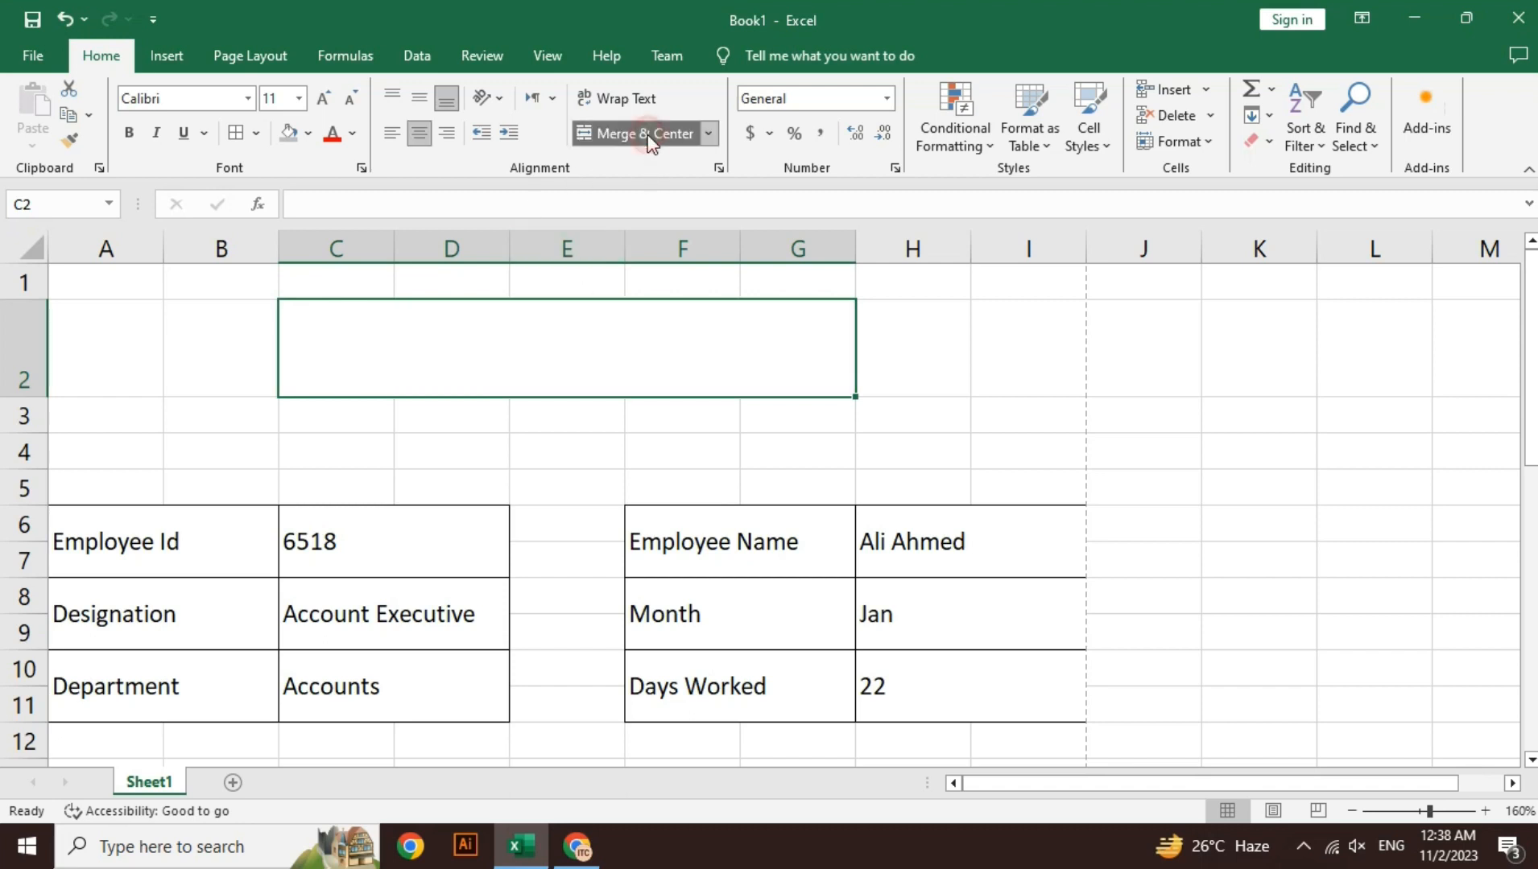
{"action": "type", "text": "XYZ"}
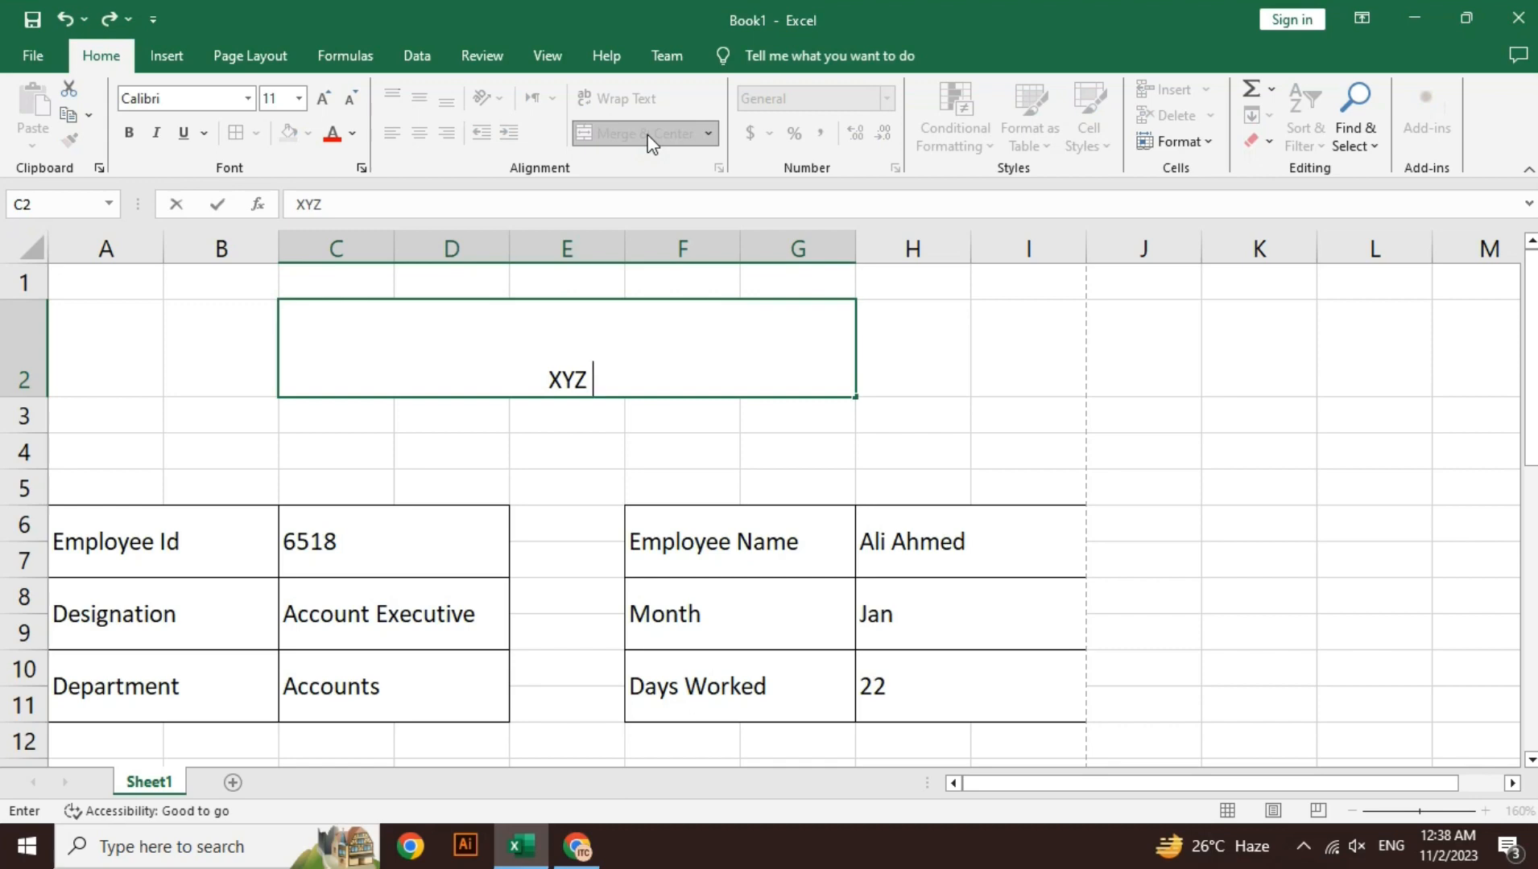
{"action": "type", "text": " Company / Industry LTD."}
{"action": "key", "text": "ctrl+Return"}
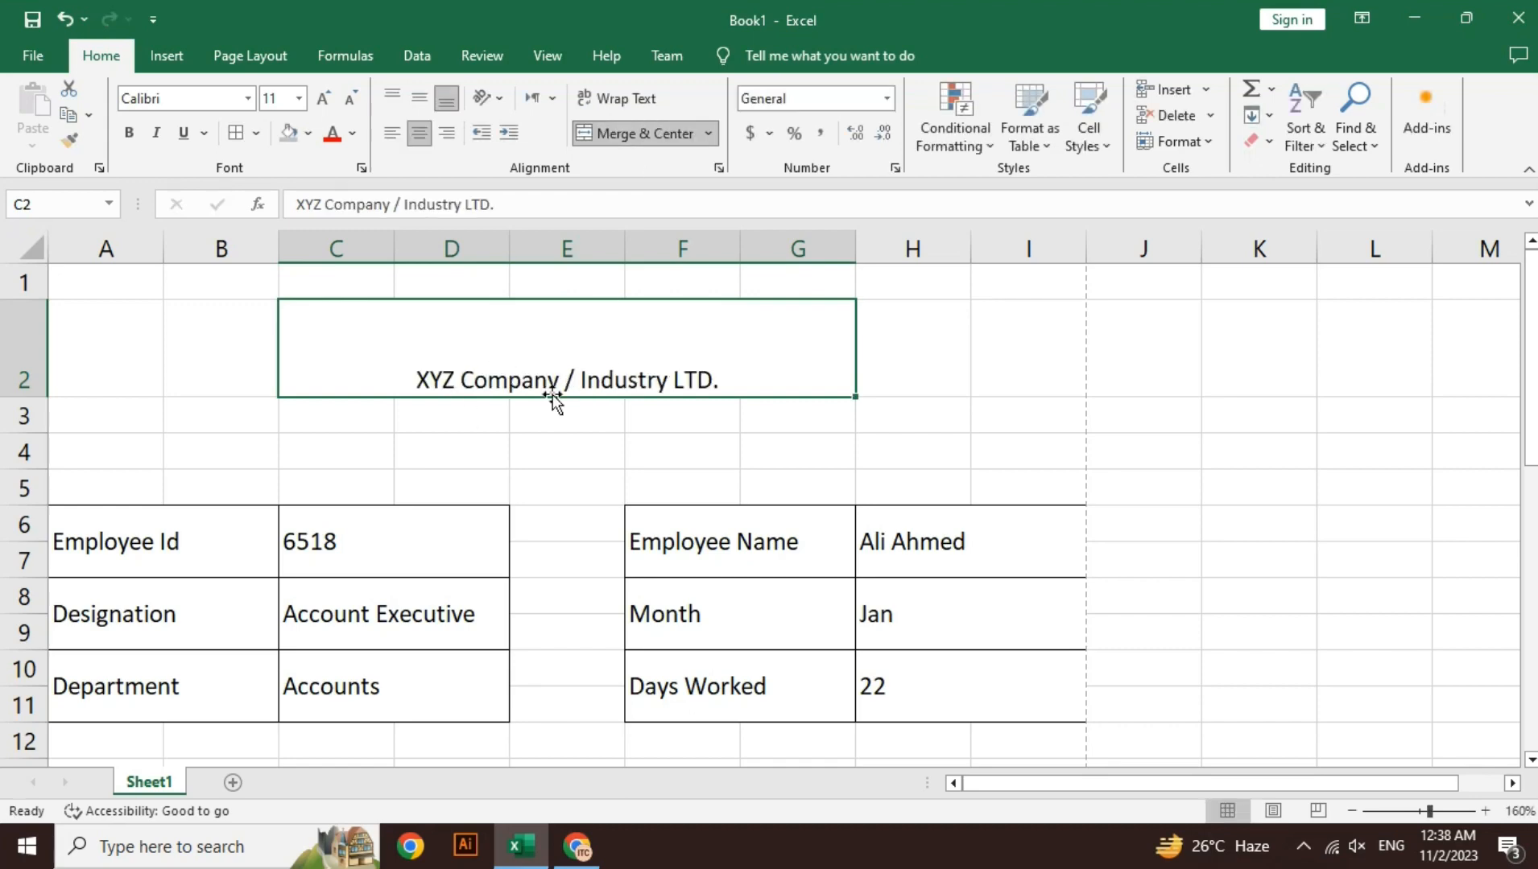
Step: Middle-align the company title vertically, set its font size to 16 and make it bold
{"action": "left_click", "coordinate": [419, 100]}
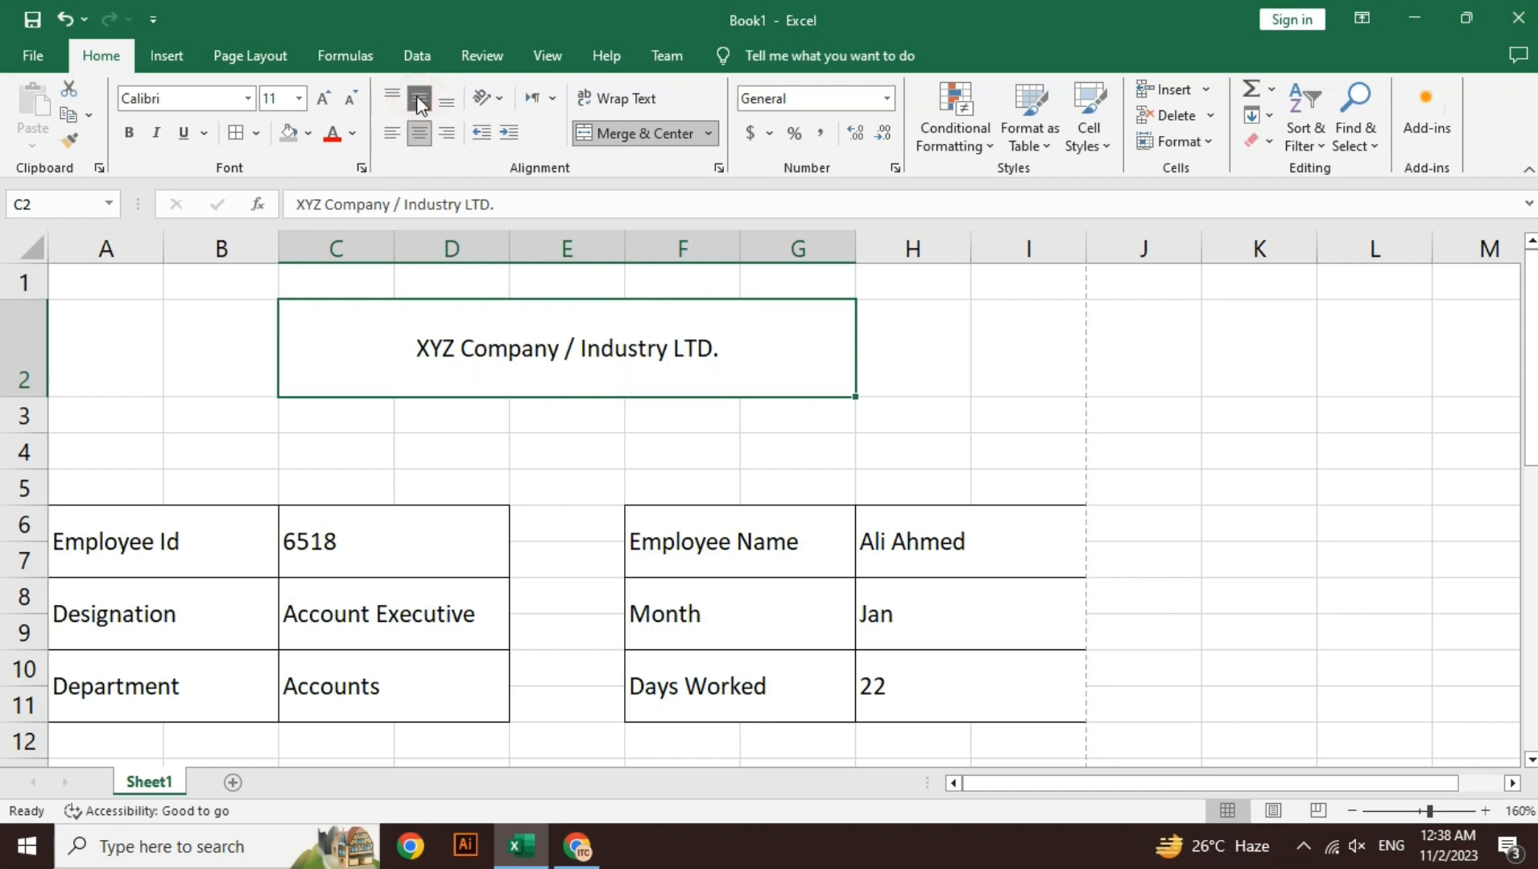
{"action": "left_click", "coordinate": [323, 98]}
{"action": "left_click", "coordinate": [324, 98]}
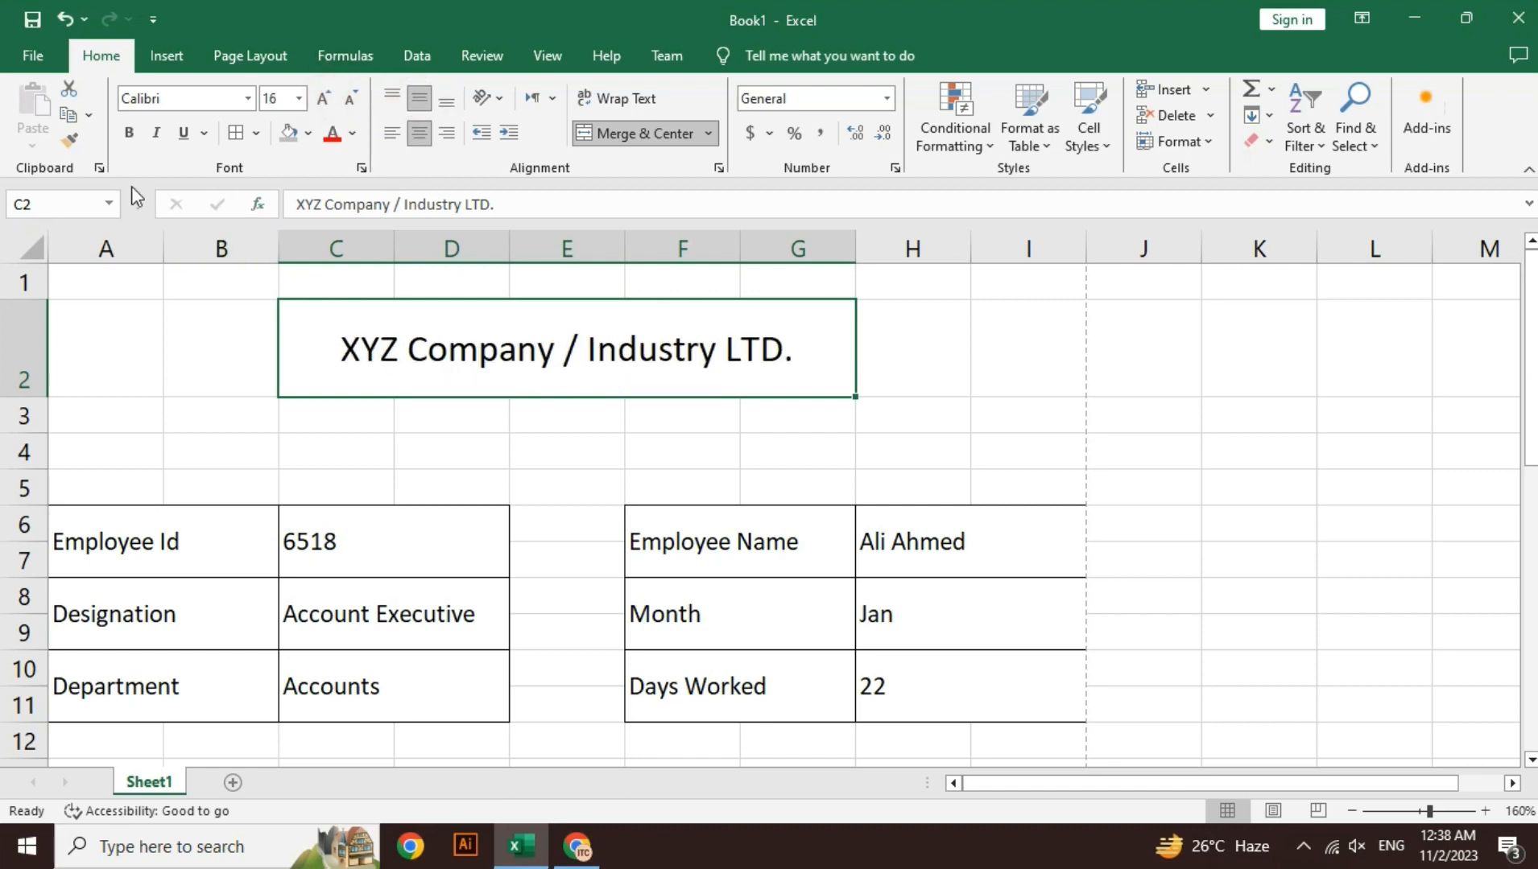
{"action": "left_click", "coordinate": [131, 135]}
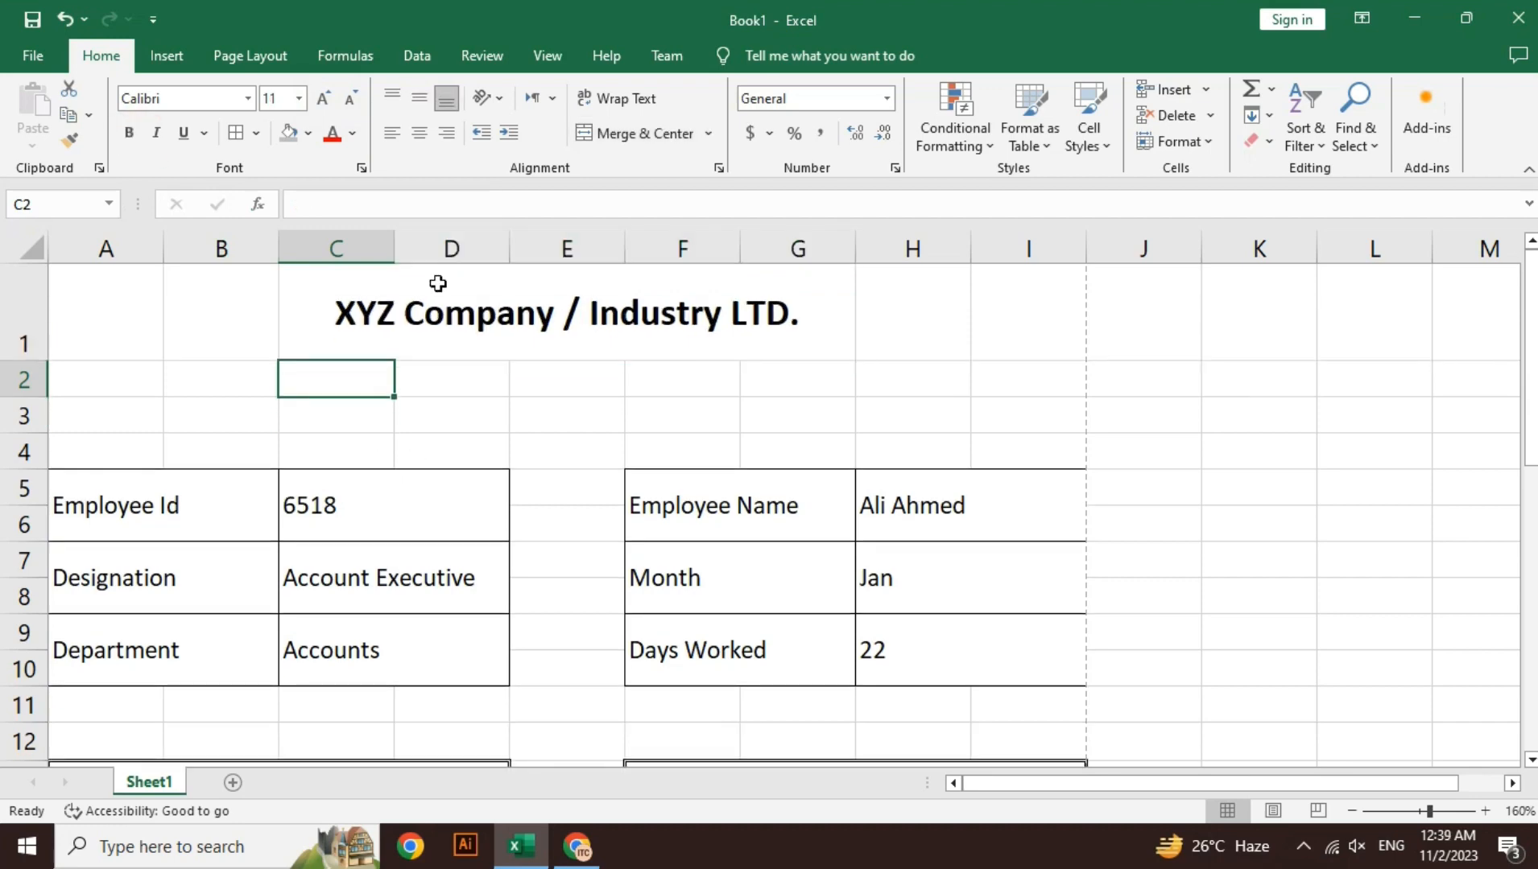
Step: Merge and center cells C3:G3 below the company title and make rows 2 and 3 about twice as tall
{"action": "key", "text": "Down"}
{"action": "key", "text": "shift+Right"}
{"action": "key", "text": "shift+Right"}
{"action": "key", "text": "shift+Right"}
{"action": "key", "text": "shift+Right"}
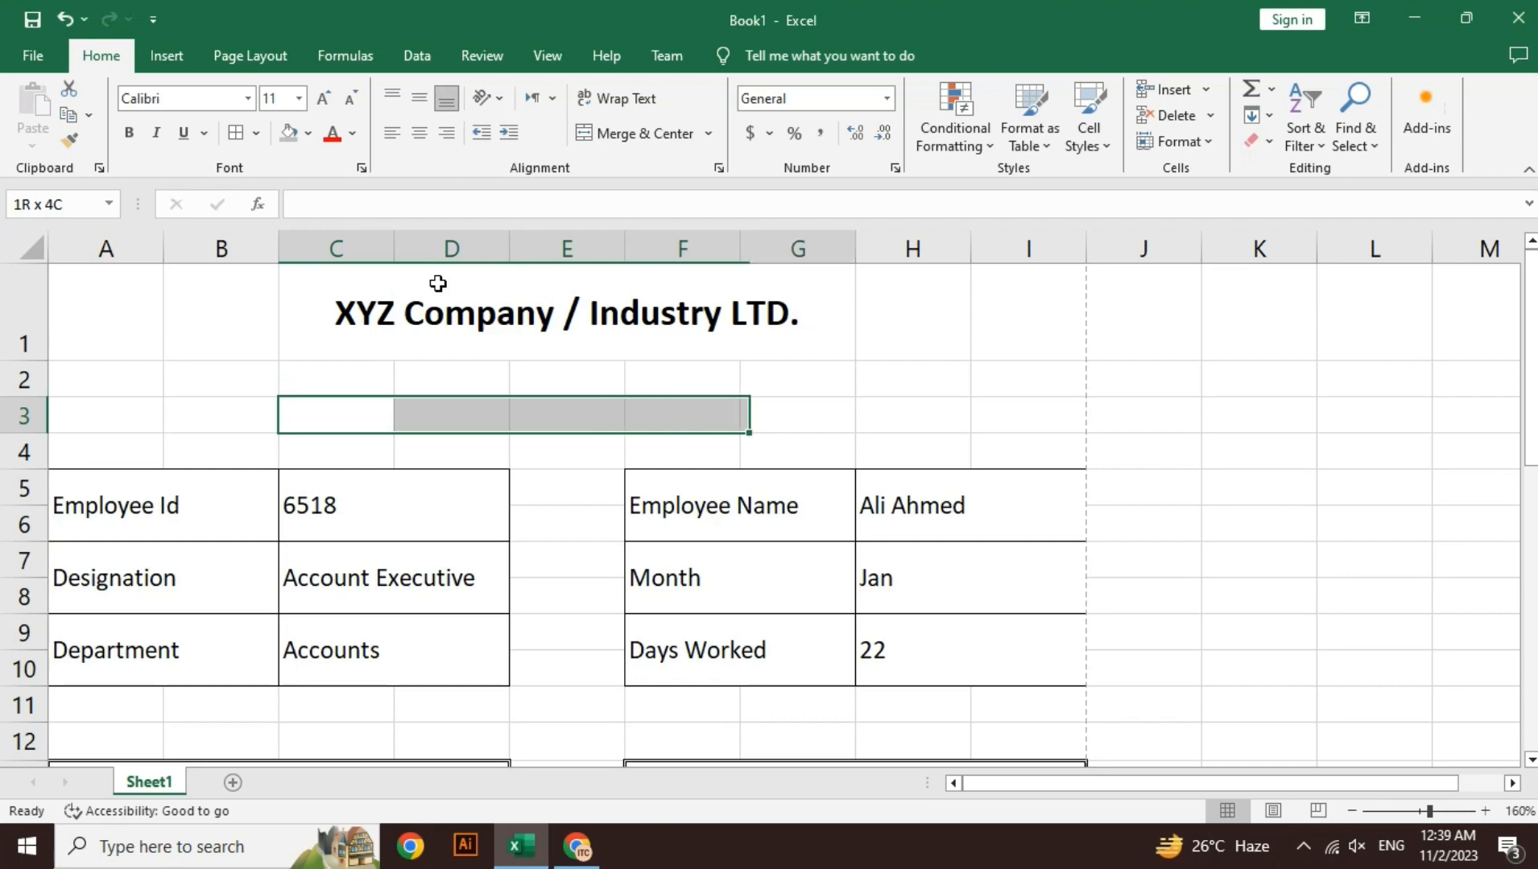
{"action": "left_click", "coordinate": [676, 135]}
{"action": "left_click_drag", "start_coordinate": [38, 433], "coordinate": [39, 471]}
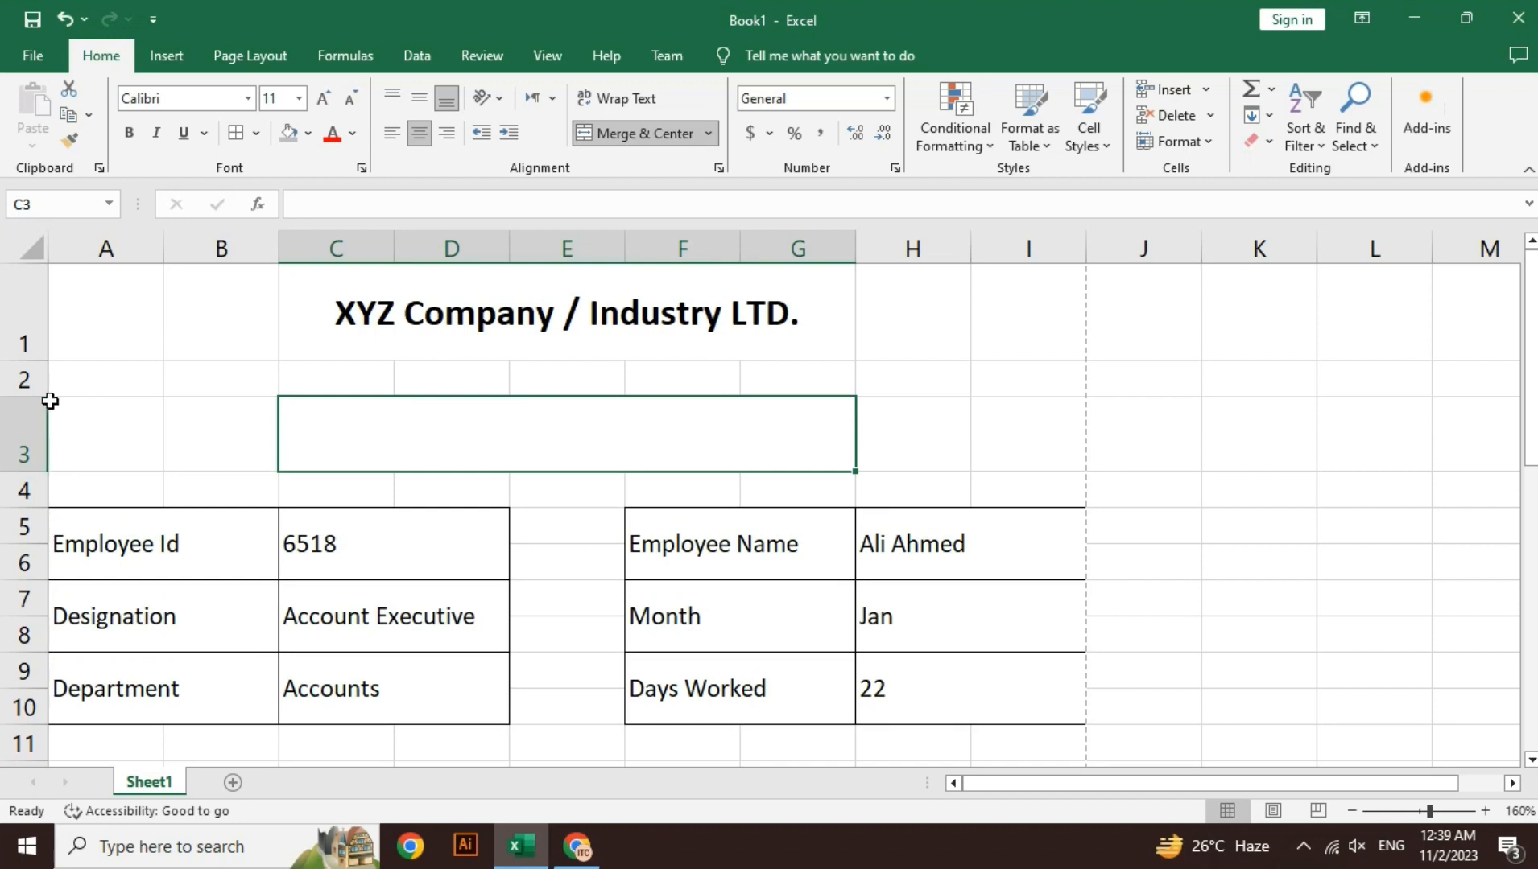
{"action": "left_click_drag", "start_coordinate": [46, 397], "coordinate": [41, 442]}
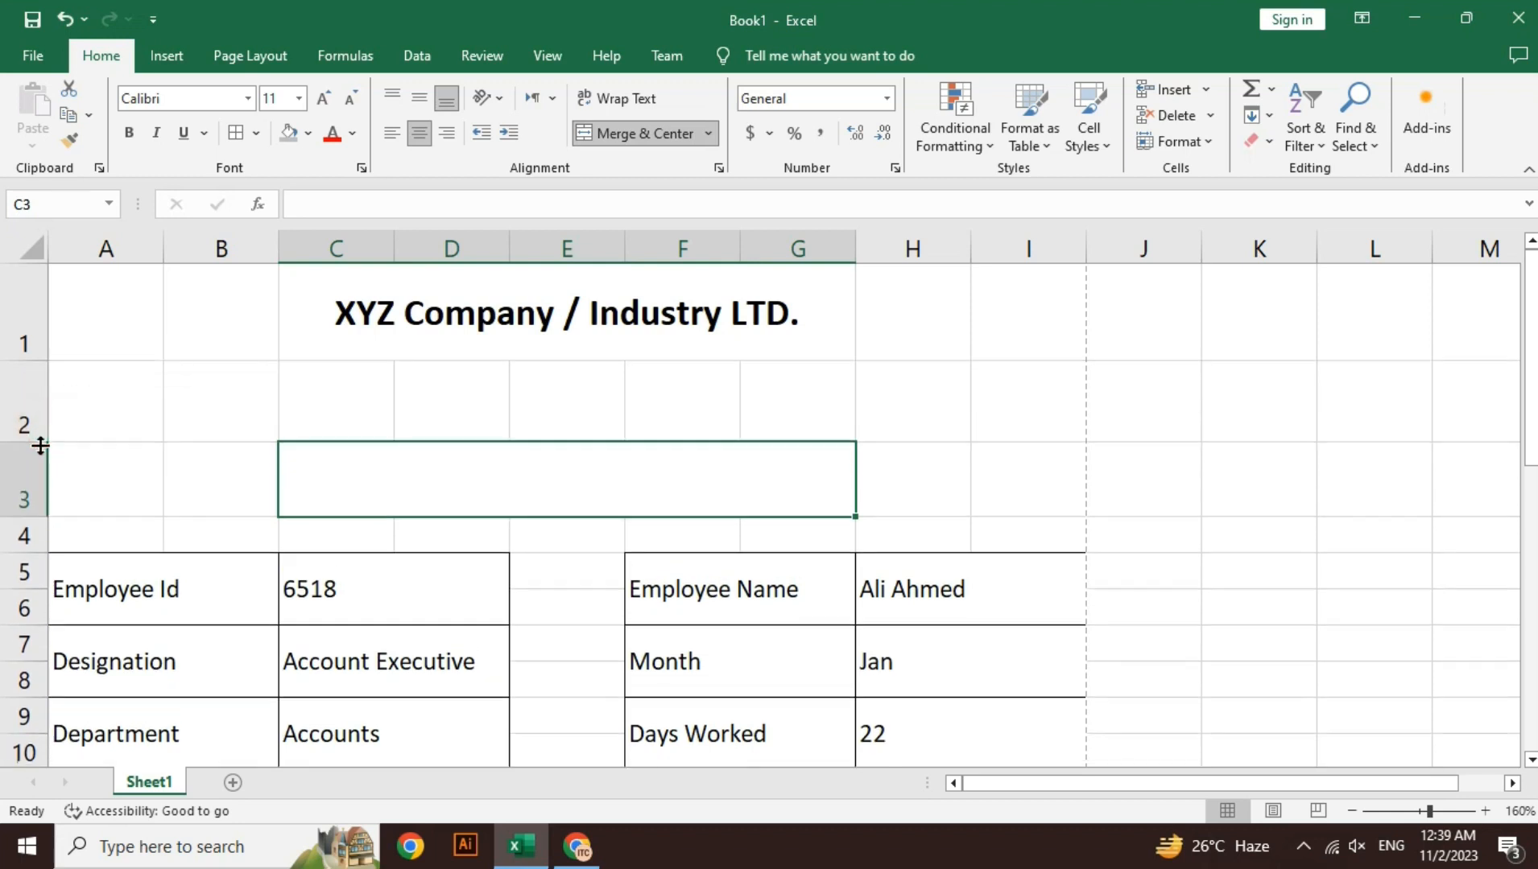
Step: Enter the heading Monthly Salary Slip in the merged cell C3
{"action": "double_click", "coordinate": [391, 482]}
{"action": "type", "text": "Month;yy"}
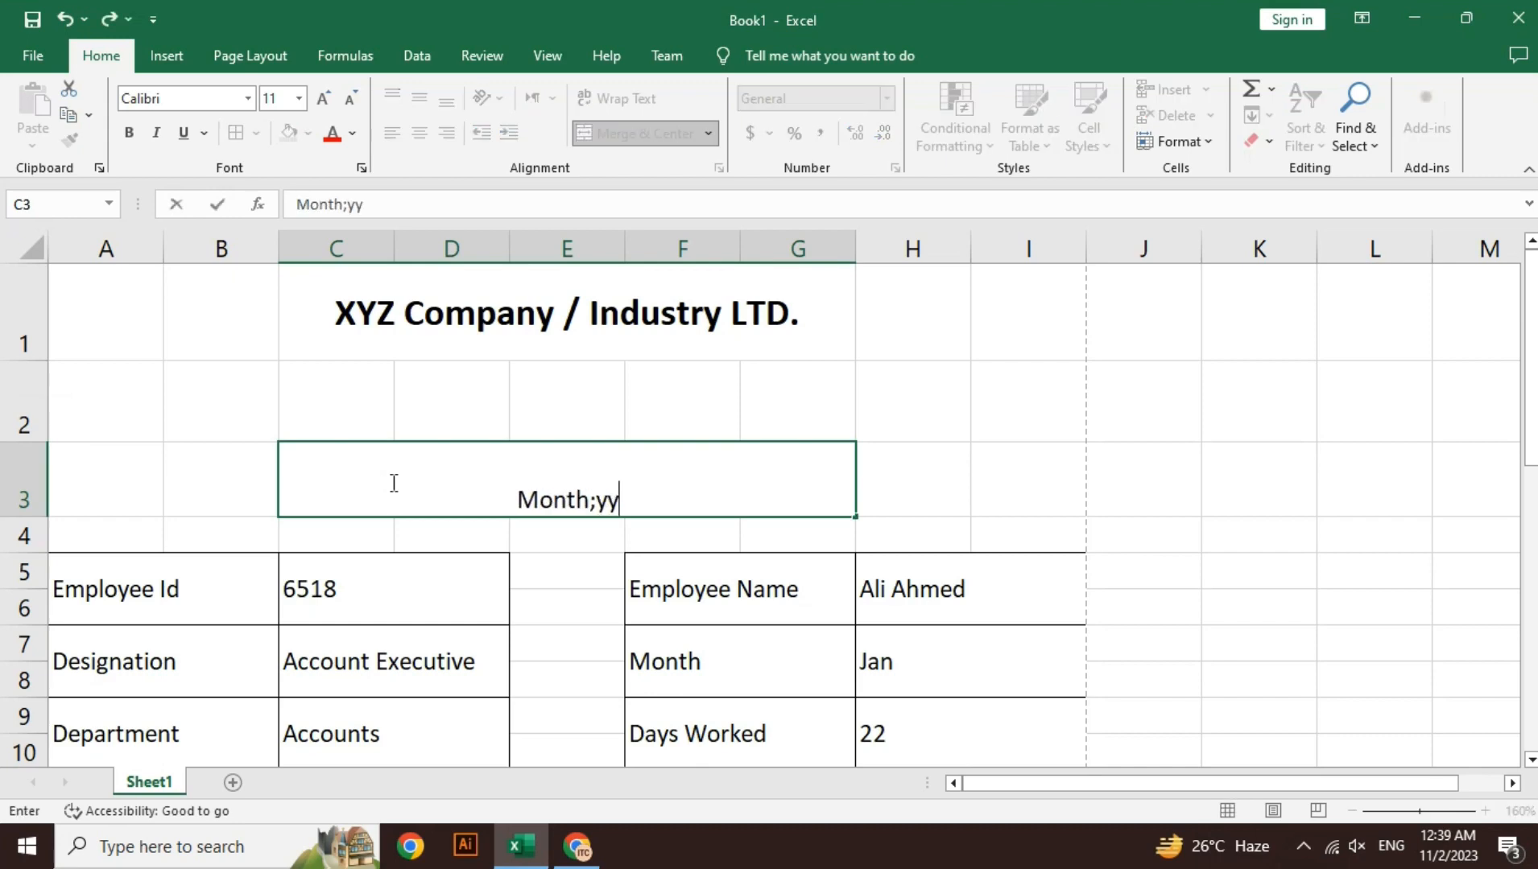
{"action": "key", "text": "BackSpace"}
{"action": "key", "text": "BackSpace"}
{"action": "key", "text": "BackSpace"}
{"action": "type", "text": "ly "}
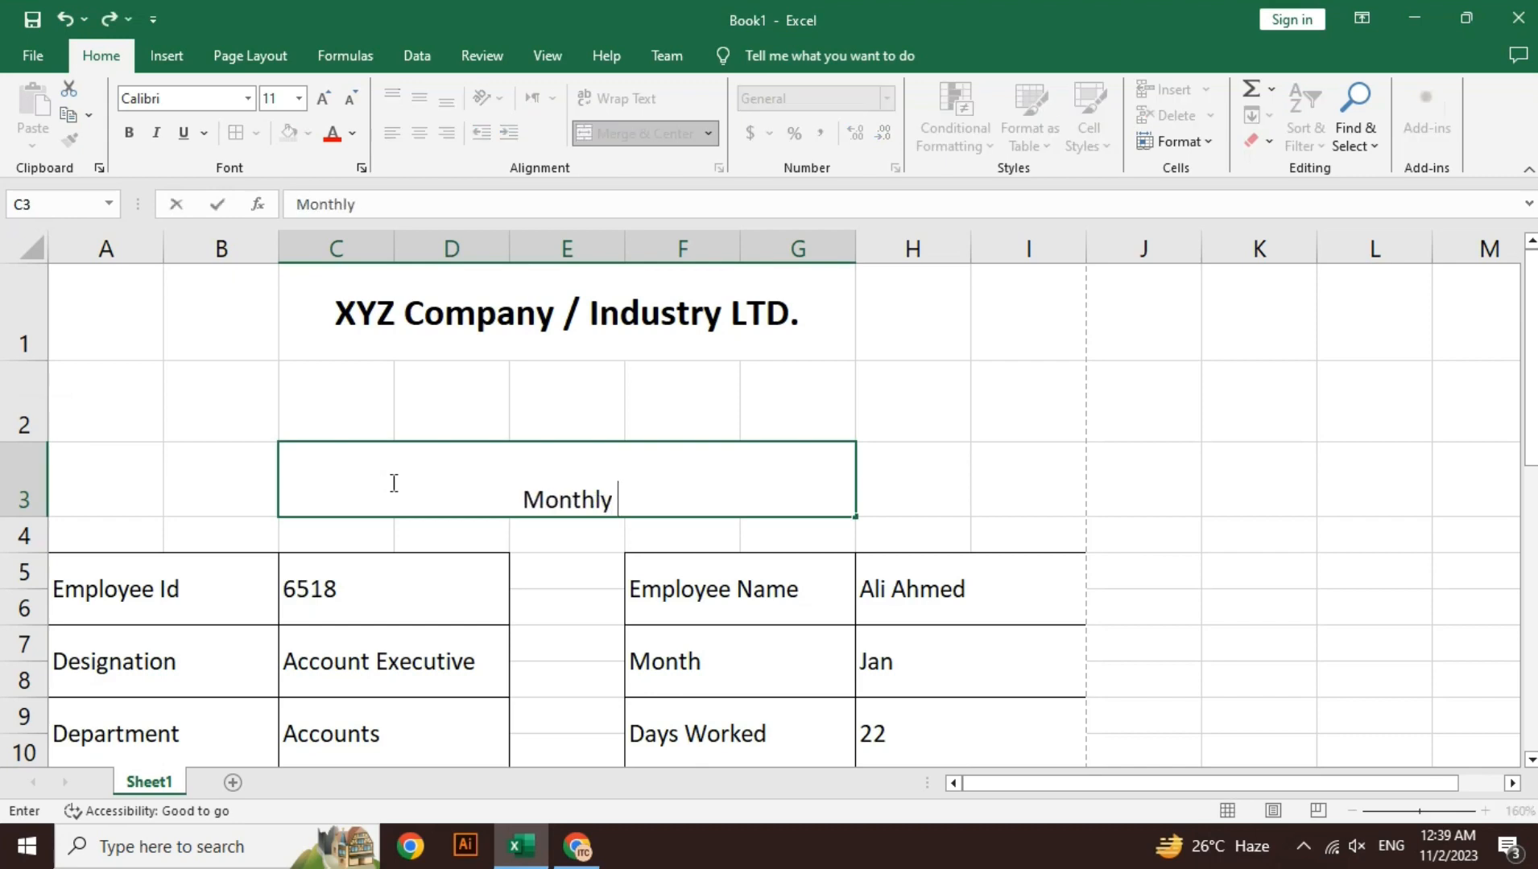
{"action": "type", "text": "Salary S"}
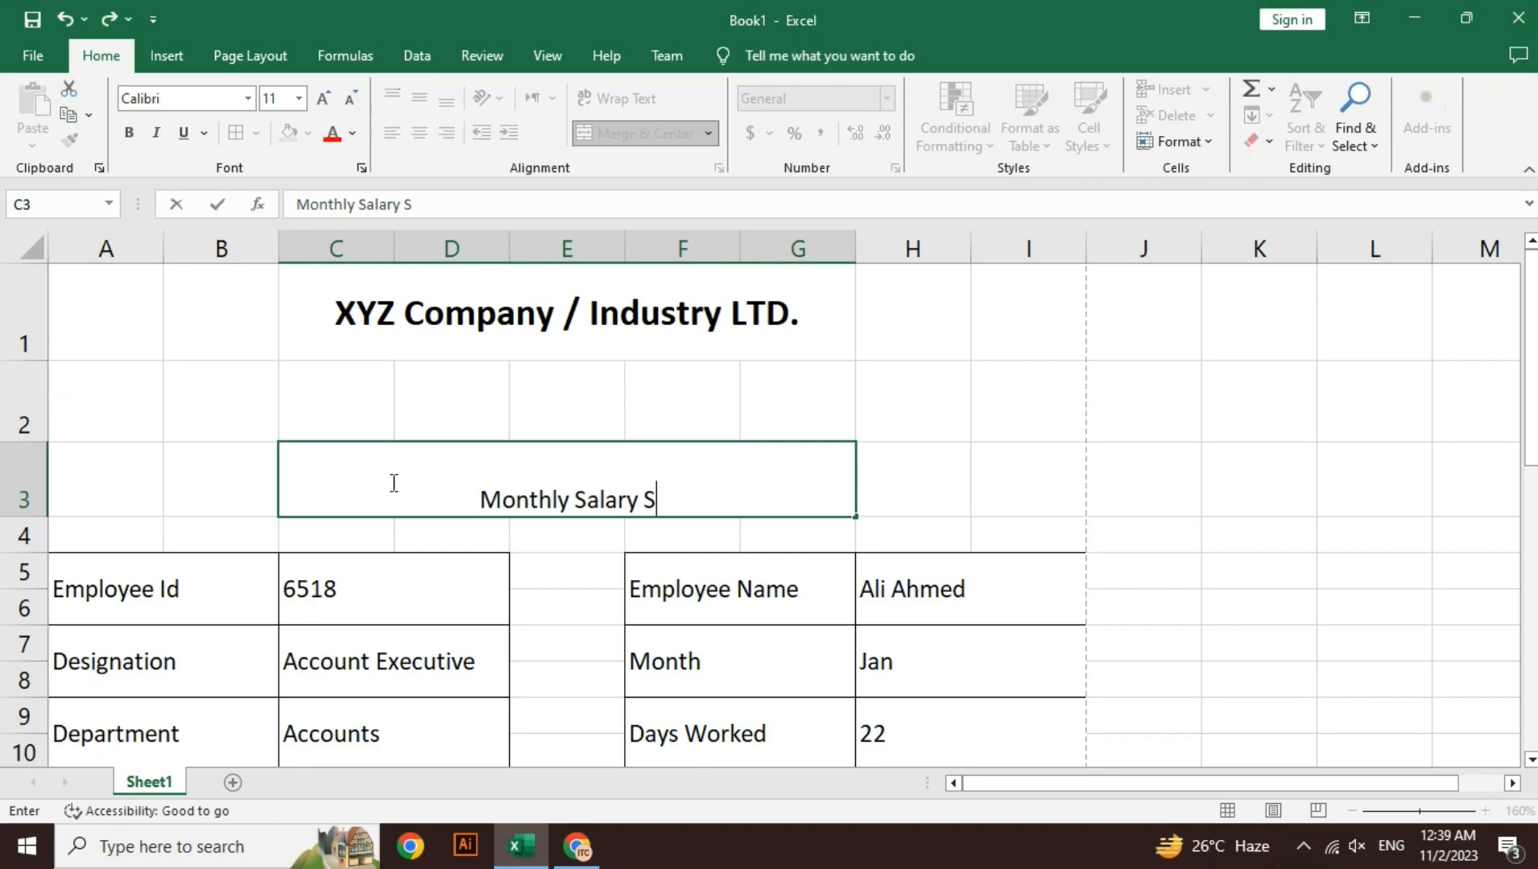
{"action": "type", "text": "lip"}
{"action": "key", "text": "Return"}
Step: Format the Monthly Salary Slip heading as vertically middle-aligned, bold and underlined at font size 16
{"action": "left_click", "coordinate": [392, 482]}
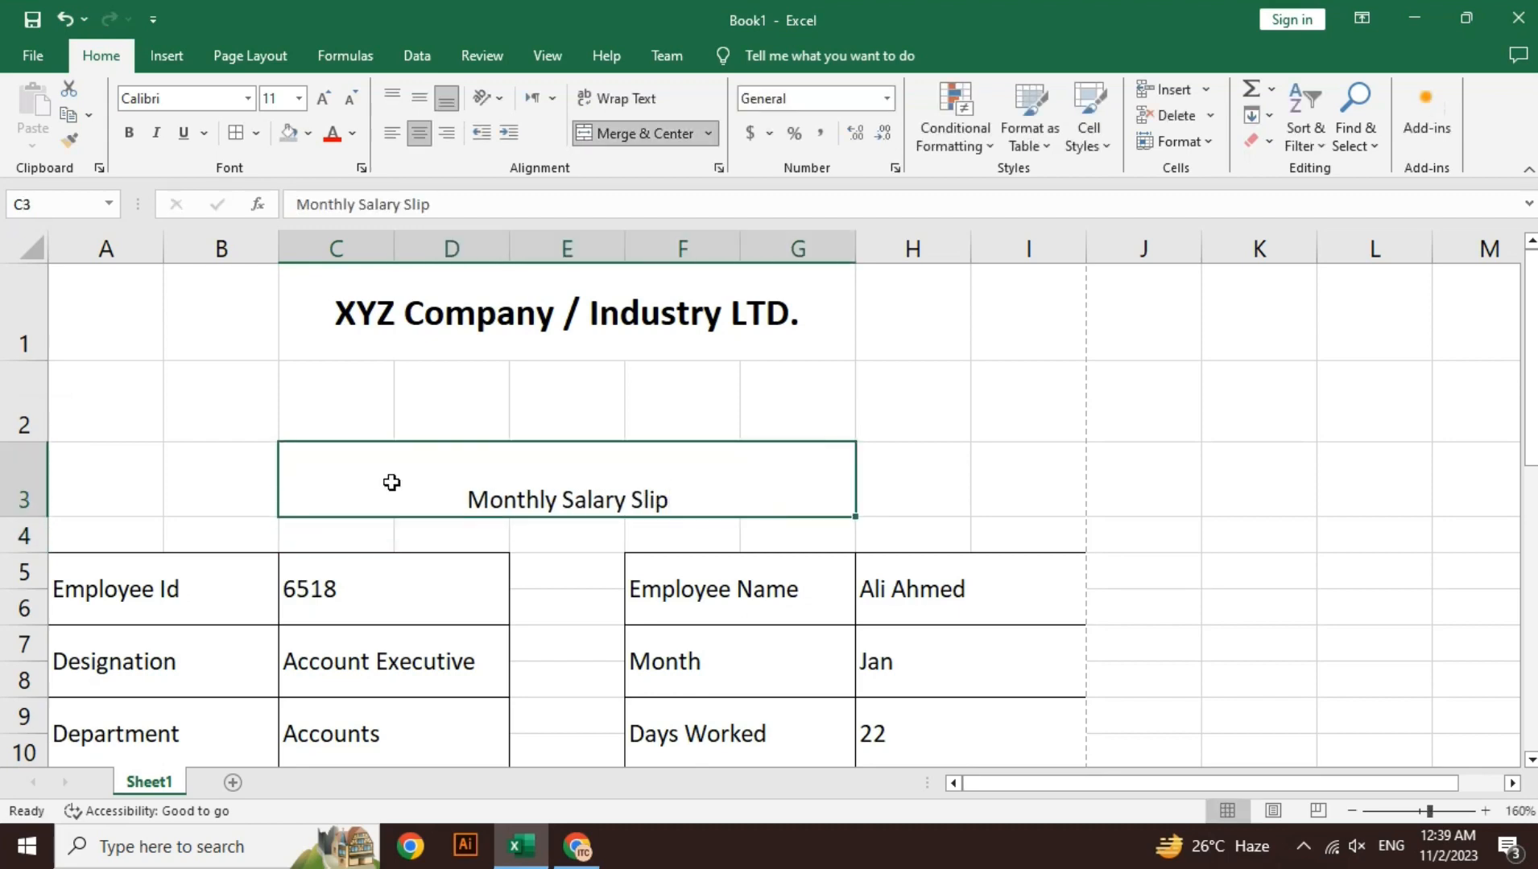
{"action": "left_click", "coordinate": [420, 105]}
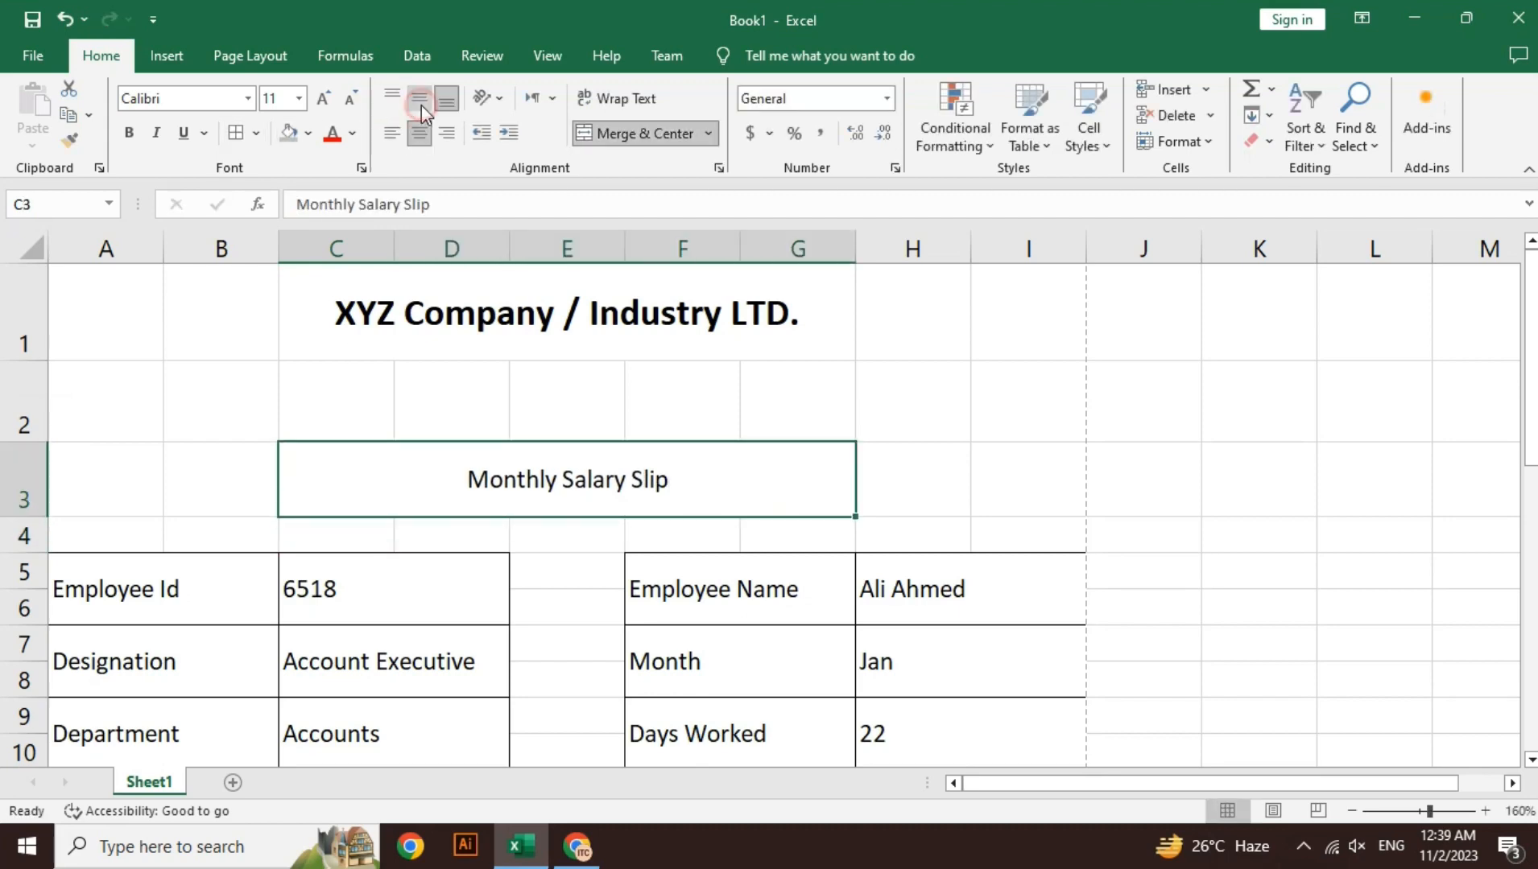
{"action": "left_click", "coordinate": [129, 132]}
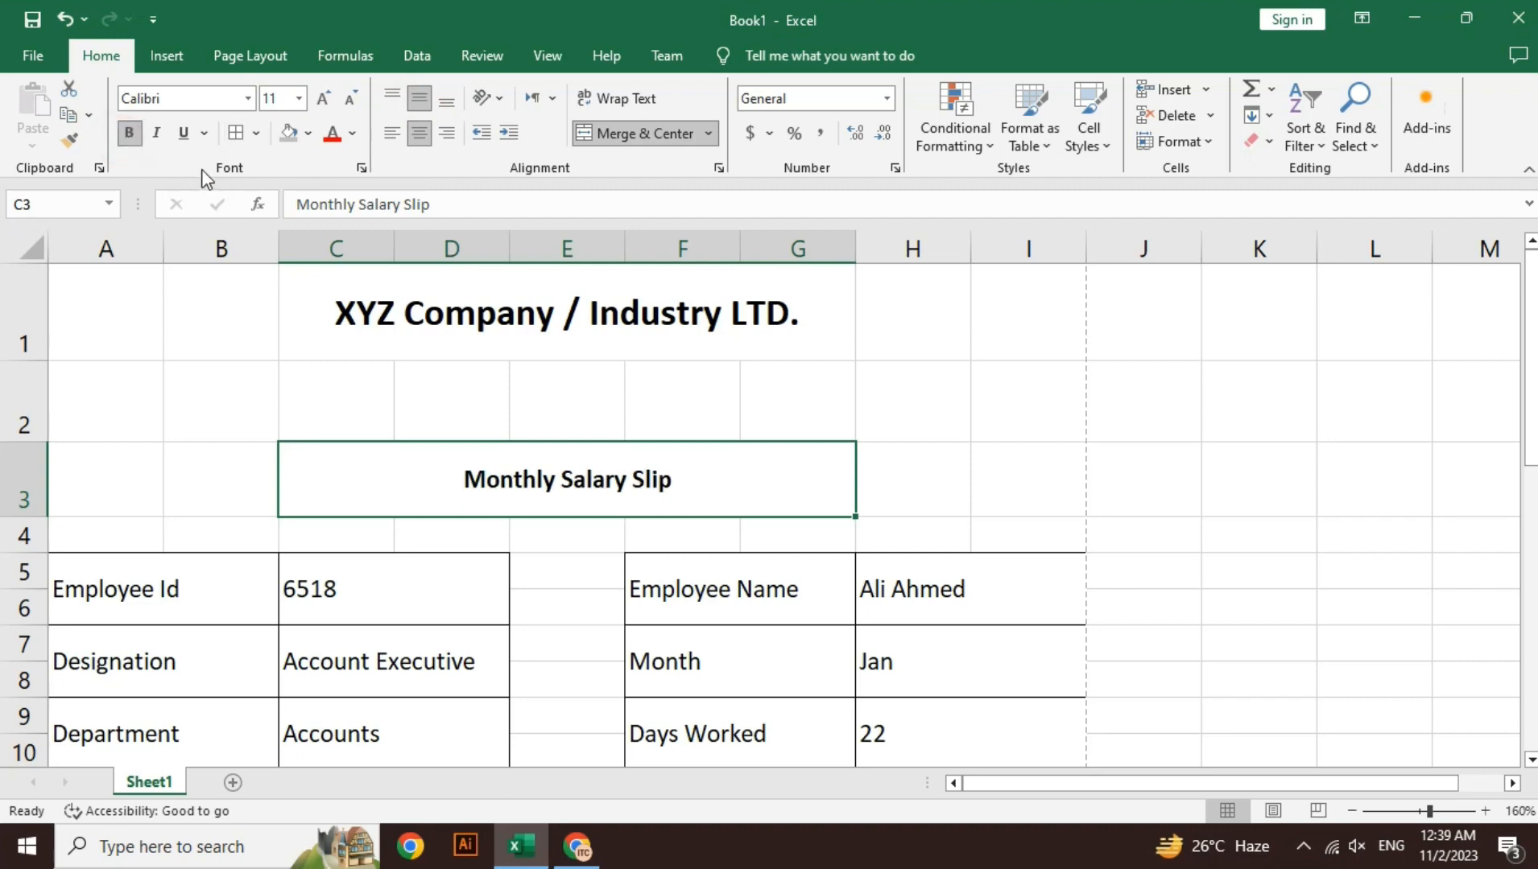
{"action": "left_click", "coordinate": [185, 137]}
{"action": "left_click", "coordinate": [322, 103]}
{"action": "left_click", "coordinate": [322, 103]}
{"action": "left_click", "coordinate": [322, 103]}
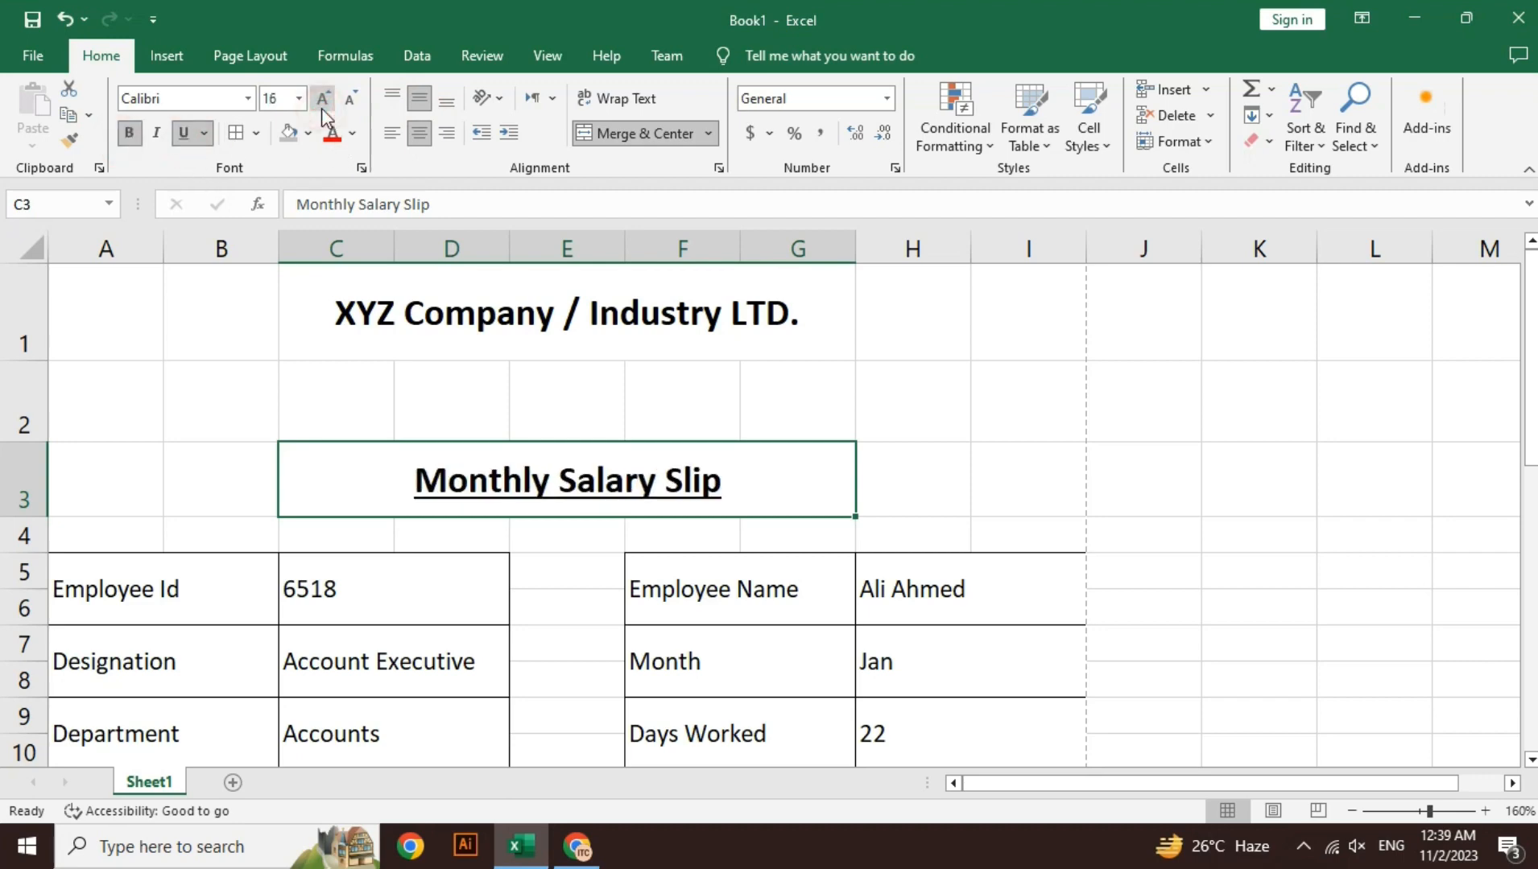
{"action": "left_click", "coordinate": [966, 507]}
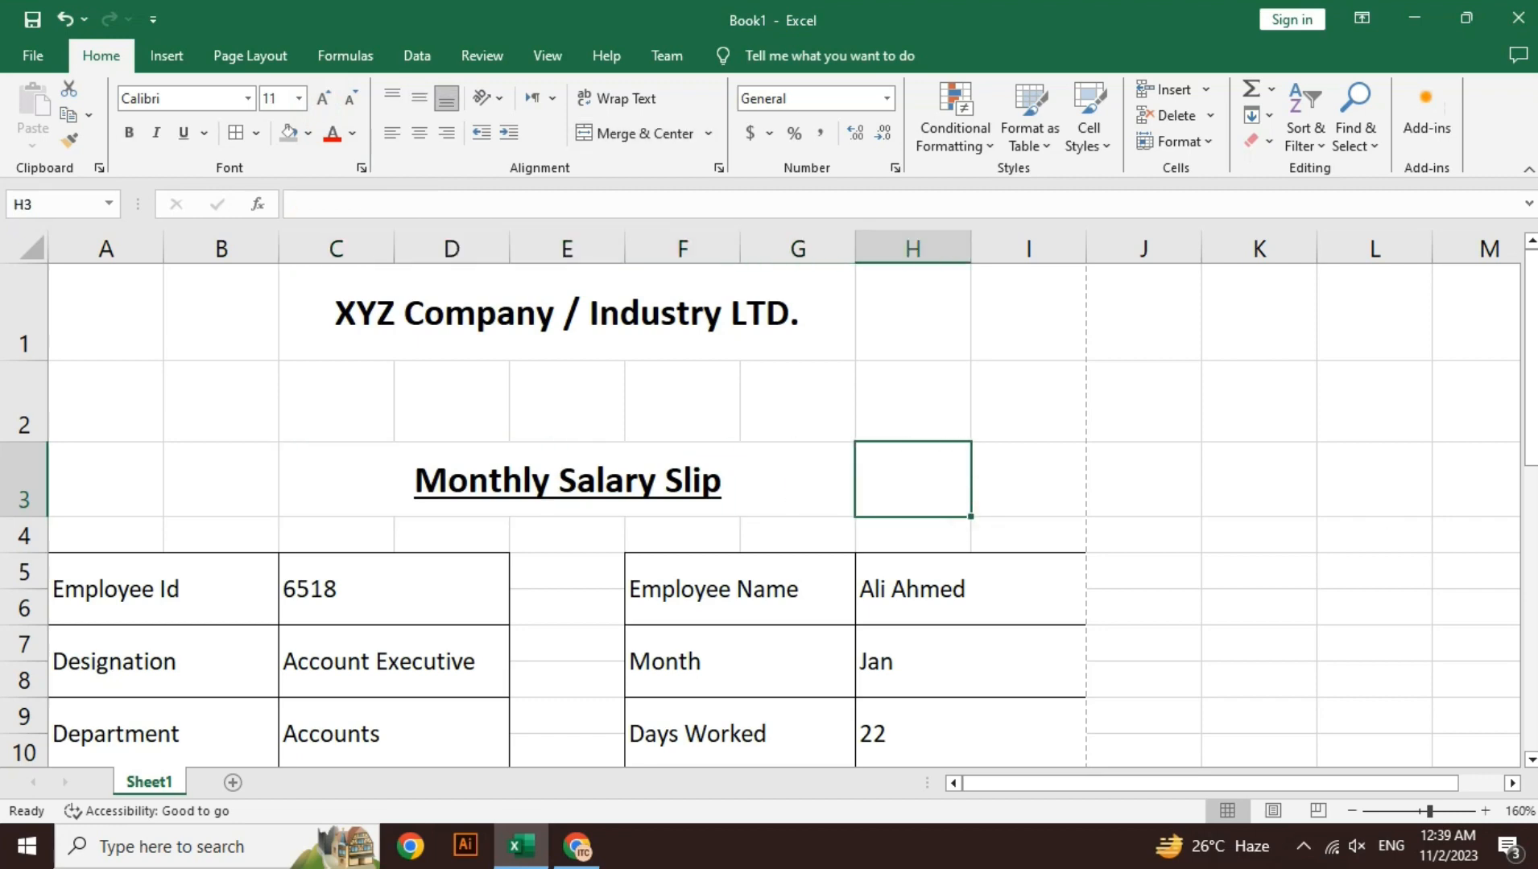
Step: Check the salary tables and signature blocks, and examine the whole slip in the print preview
{"action": "left_click_drag", "start_coordinate": [1532, 338], "coordinate": [1532, 573]}
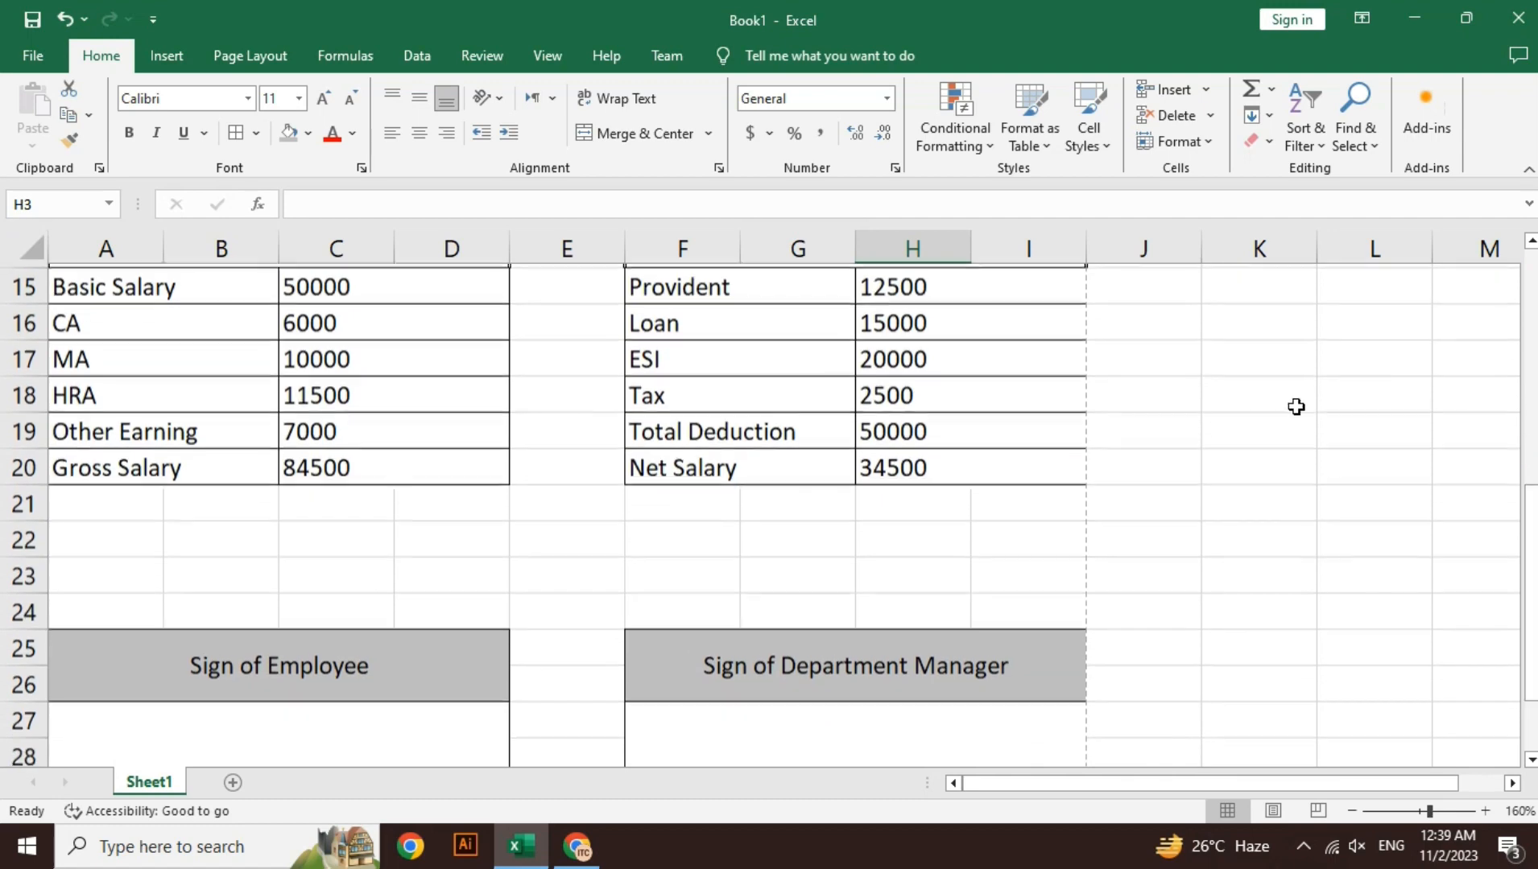
{"action": "left_click", "coordinate": [1218, 389]}
{"action": "key", "text": "ctrl+p"}
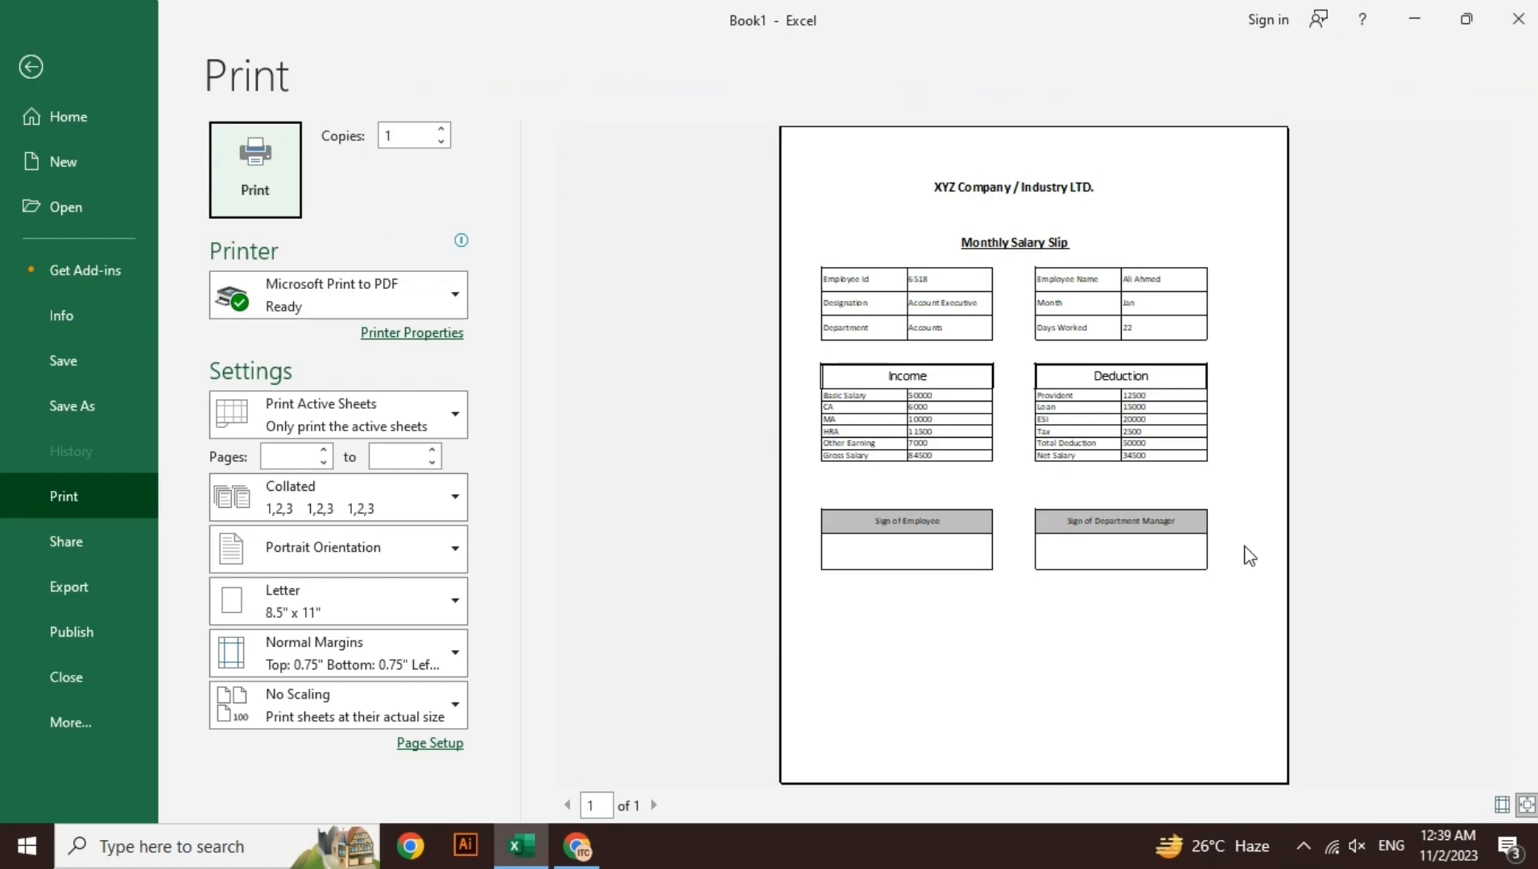
{"action": "key", "text": "Escape"}
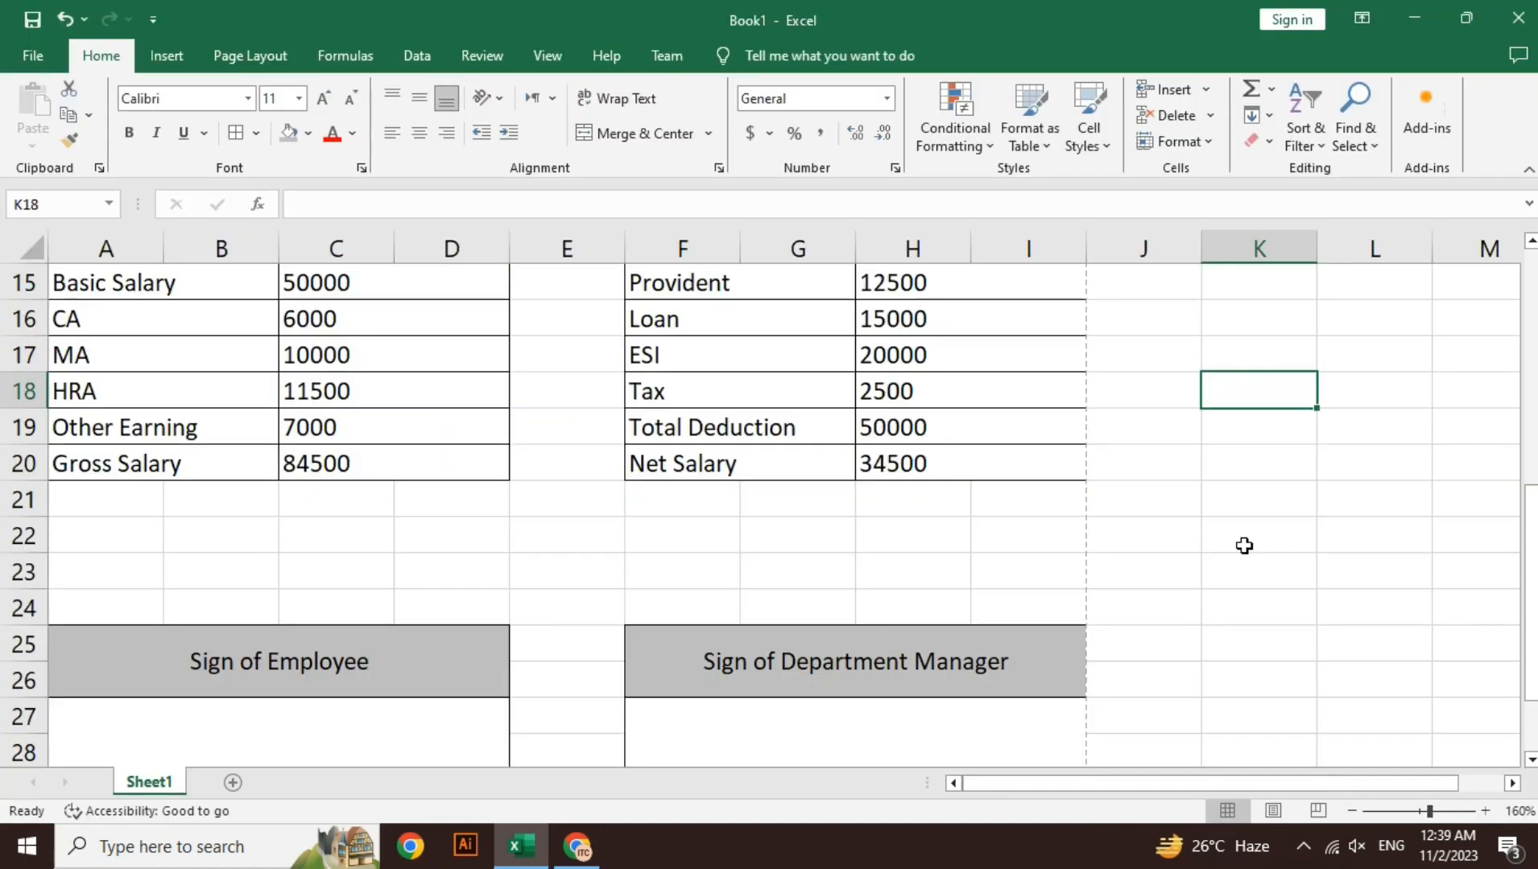